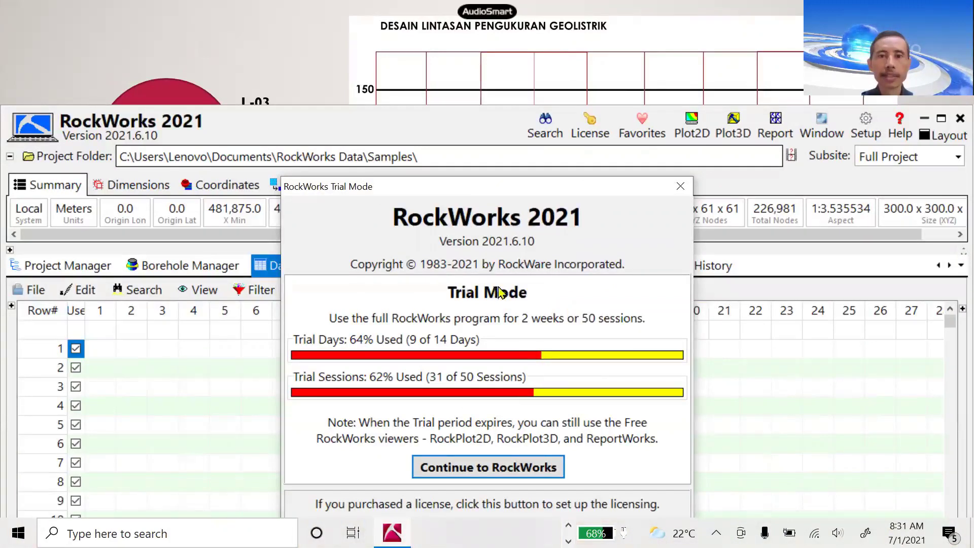
# Continue past the trial notice into the maximized program and start the wizard for a new project
pyautogui.click(486, 468)
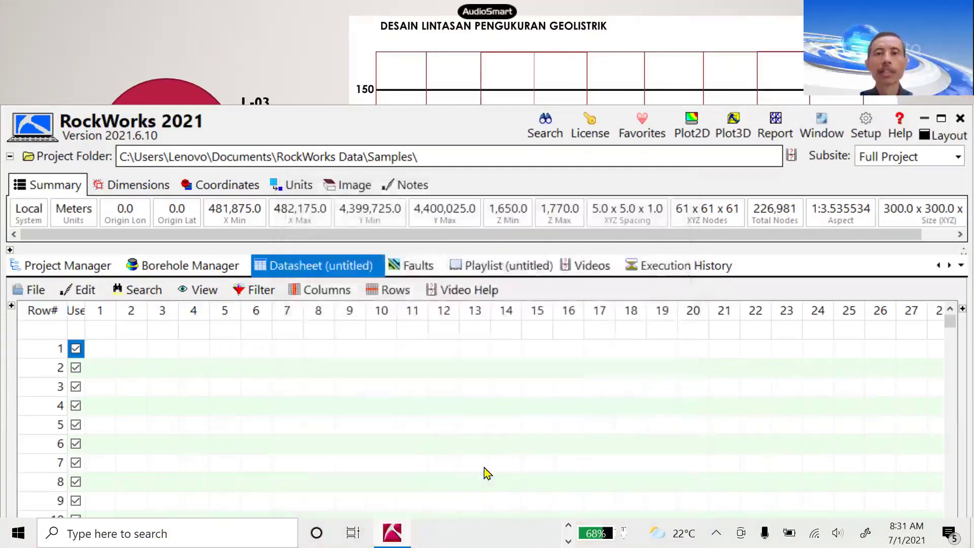
pyautogui.doubleClick(425, 111)
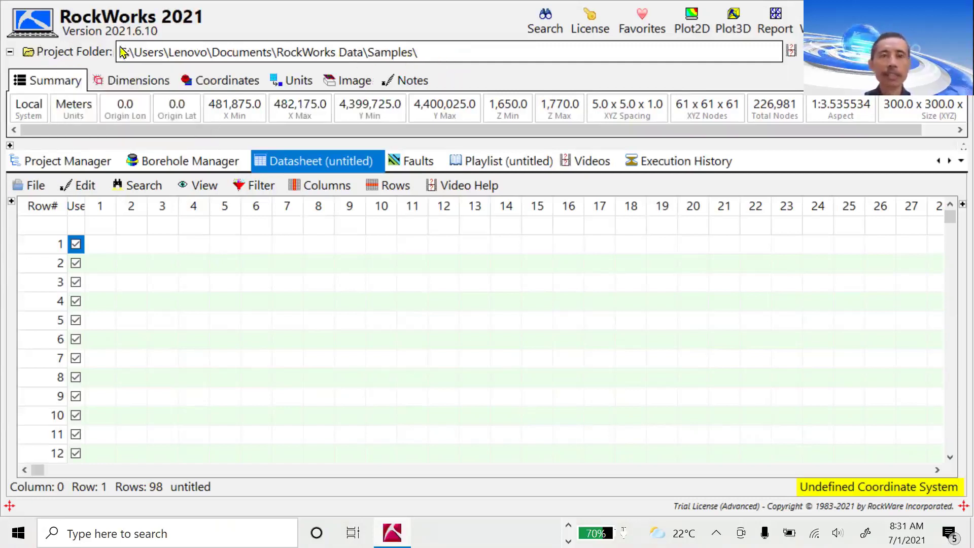
pyautogui.click(31, 55)
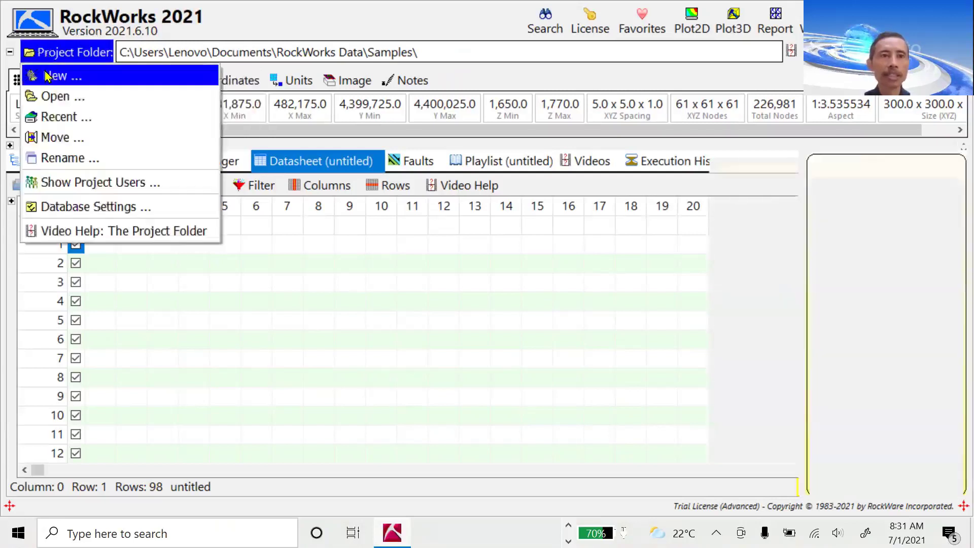
pyautogui.click(51, 79)
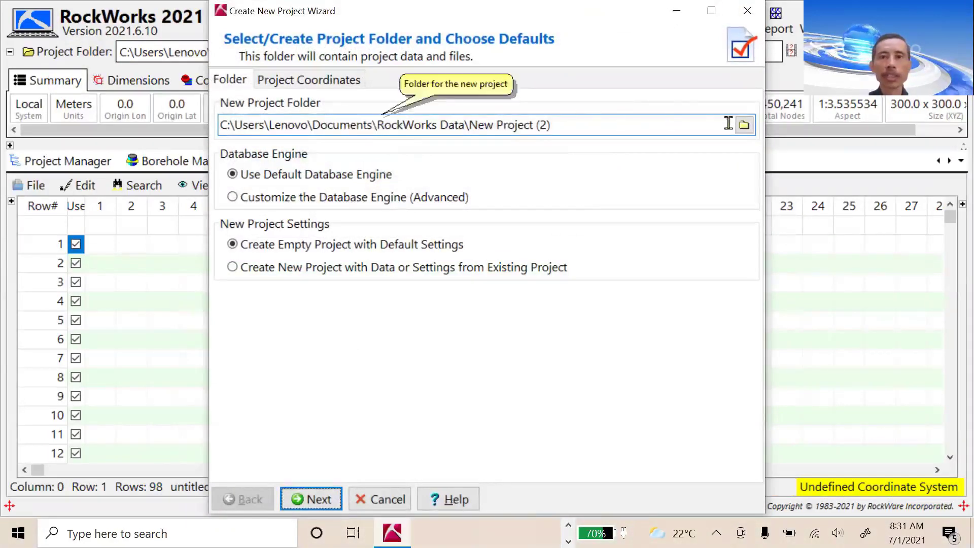
# Create a folder named ROCKWORK GEOLISTRIK inside # ARTIKEL YOUTUBE\SESI 2 on drive E while browsing for the project location
pyautogui.click(744, 126)
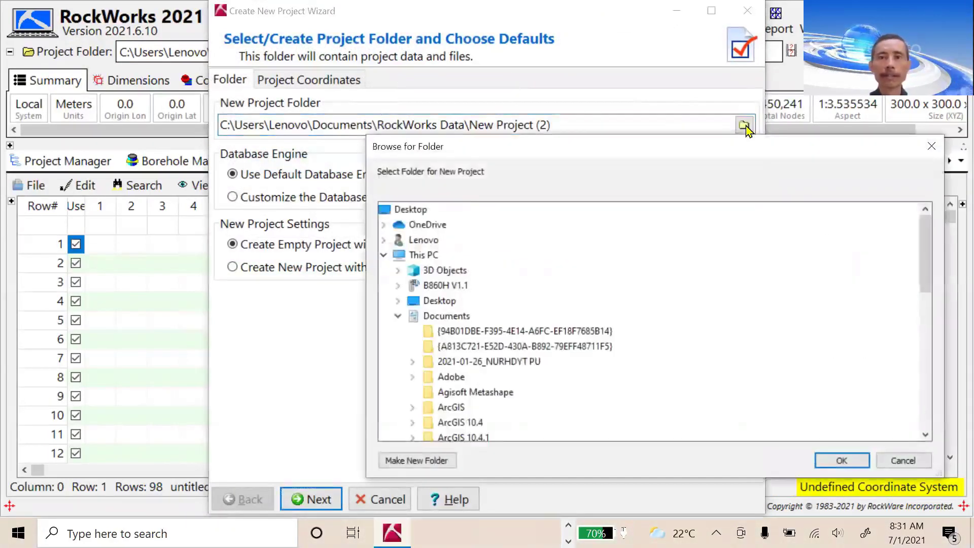
pyautogui.click(399, 315)
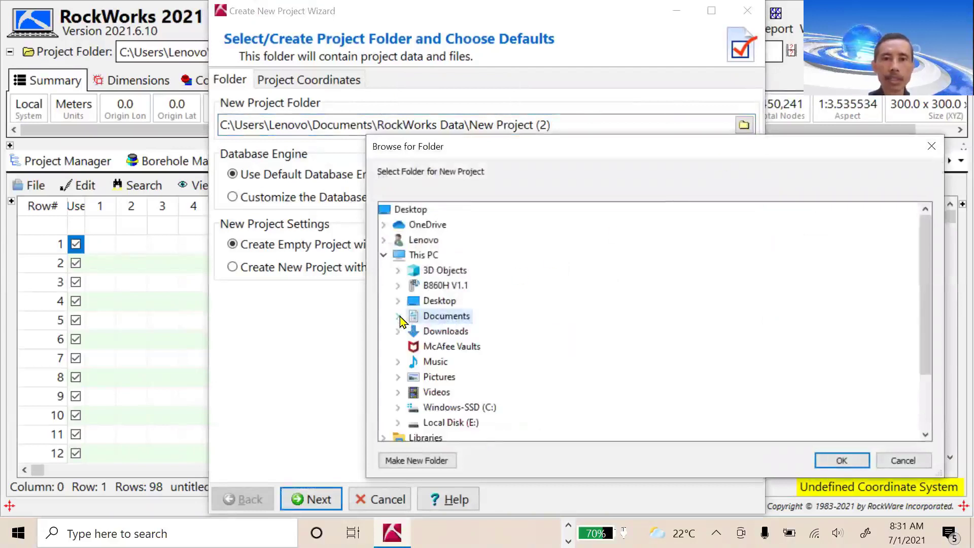
pyautogui.click(399, 423)
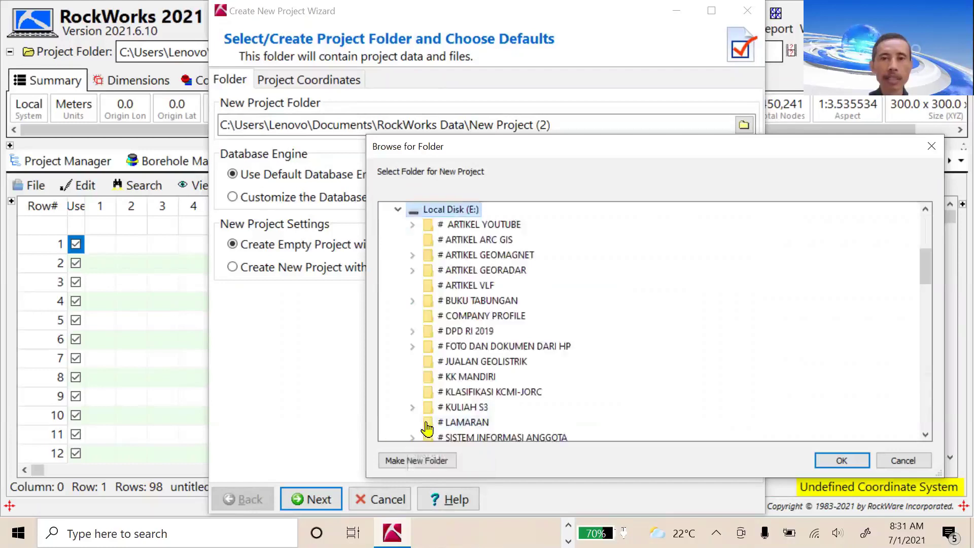
pyautogui.doubleClick(448, 224)
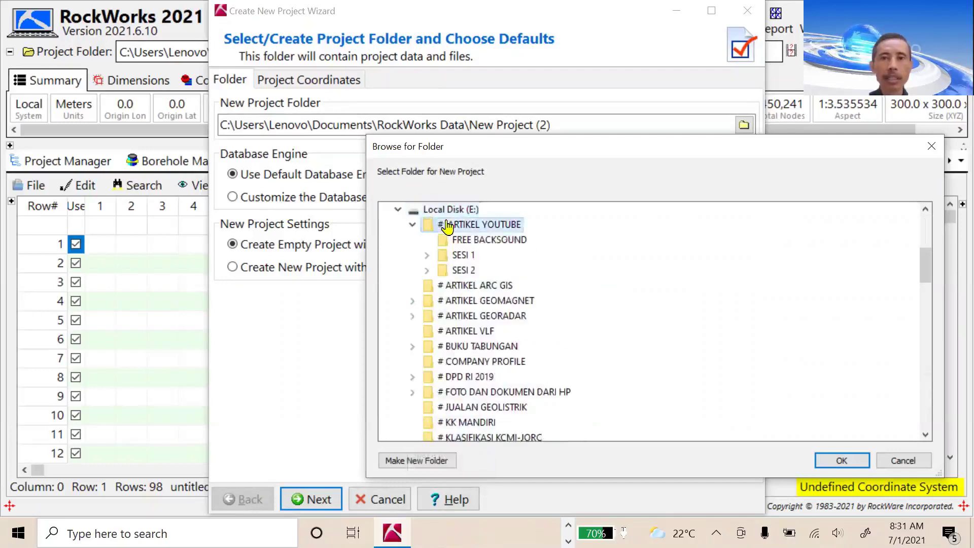
pyautogui.doubleClick(461, 271)
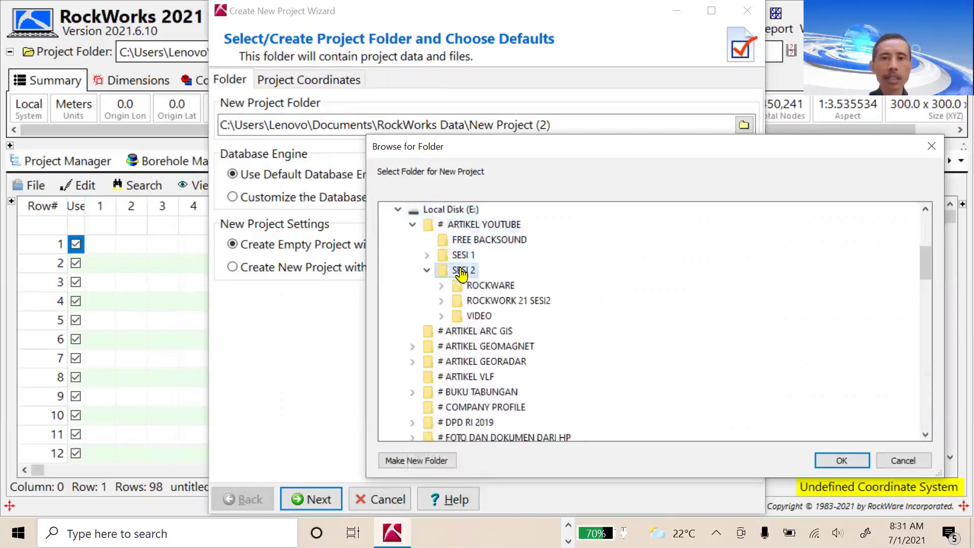
pyautogui.click(417, 460)
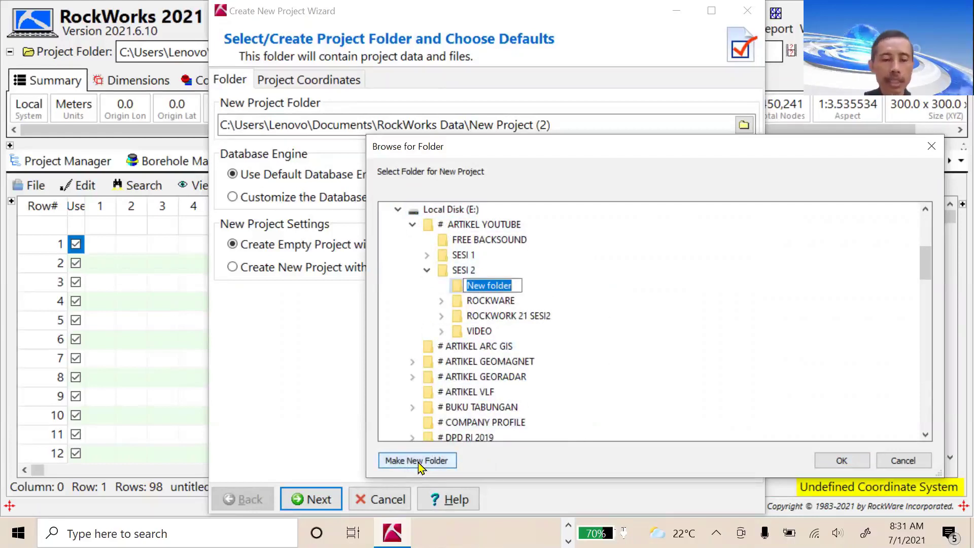
pyautogui.write('ROCKWORK')
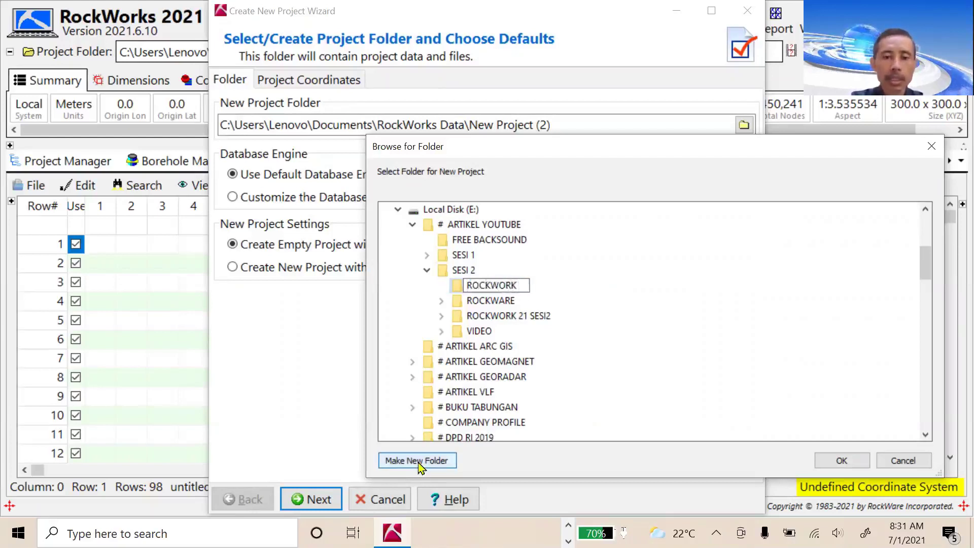
pyautogui.write('GEOLISTRIK')
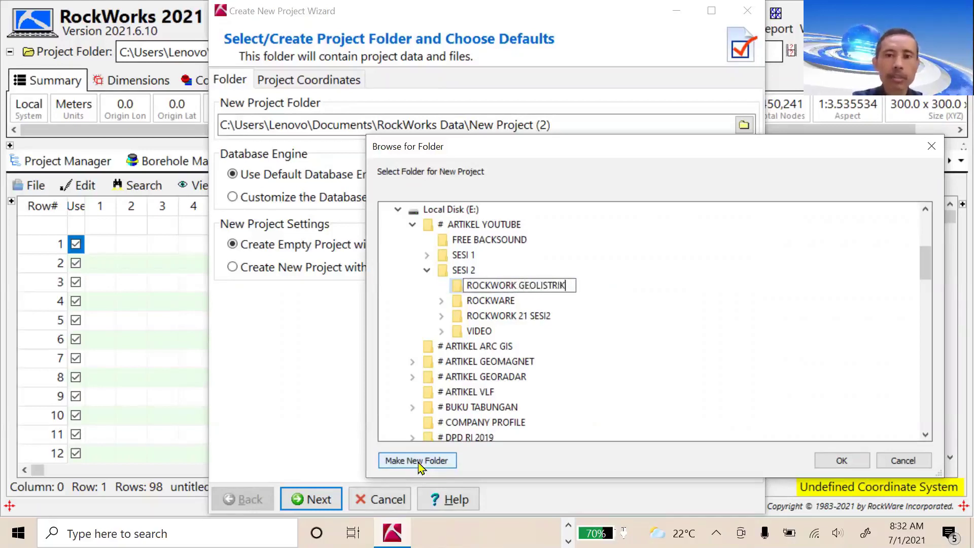
pyautogui.click(840, 461)
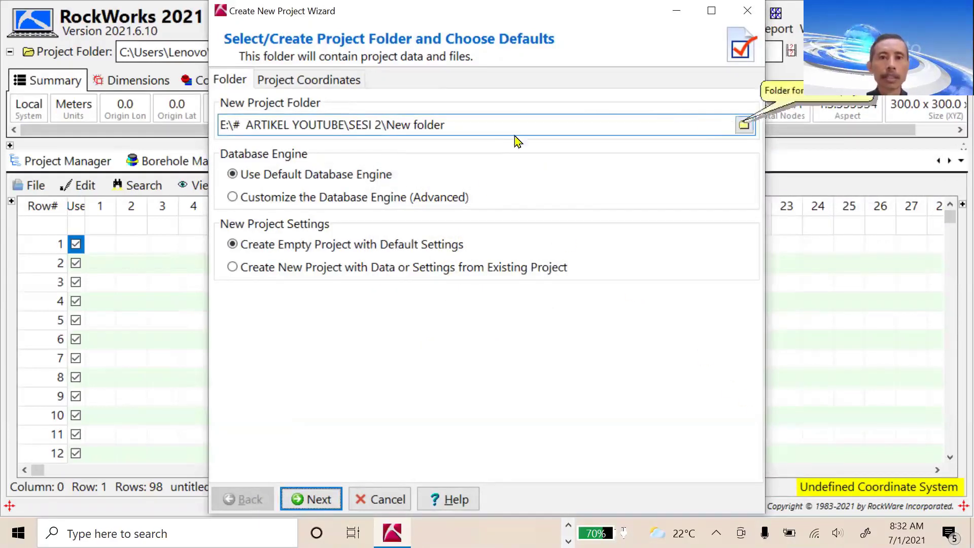
# Set the new project folder to the ROCKWORK GEOLISTRIK folder under E:\# ARTIKEL YOUTUBE\SESI 2
pyautogui.doubleClick(458, 125)
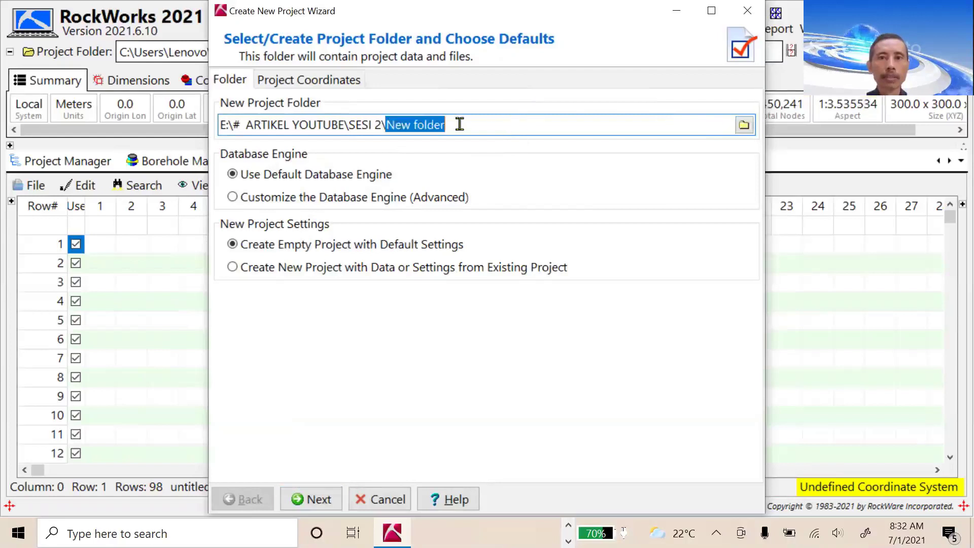
pyautogui.click(744, 125)
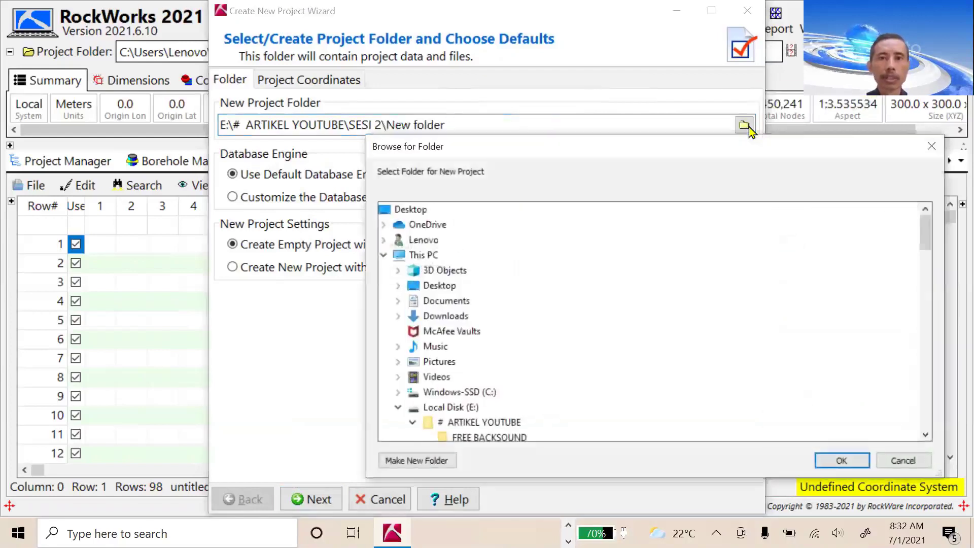
pyautogui.click(429, 429)
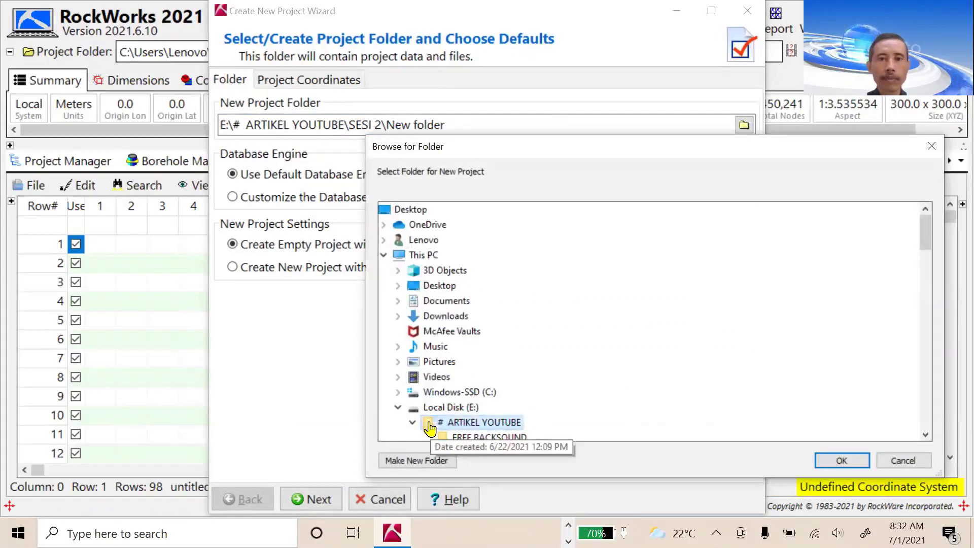
pyautogui.click(925, 435)
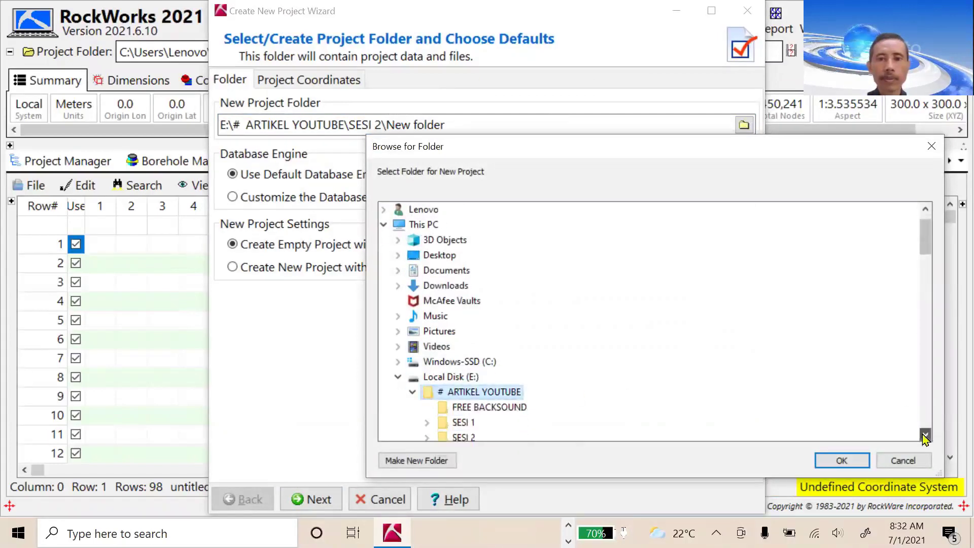
pyautogui.click(925, 435)
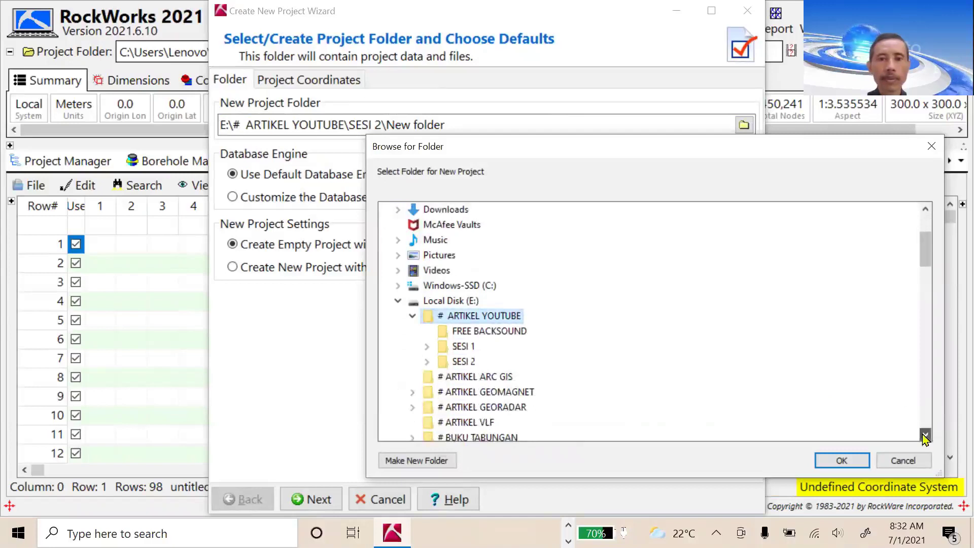
pyautogui.doubleClick(464, 362)
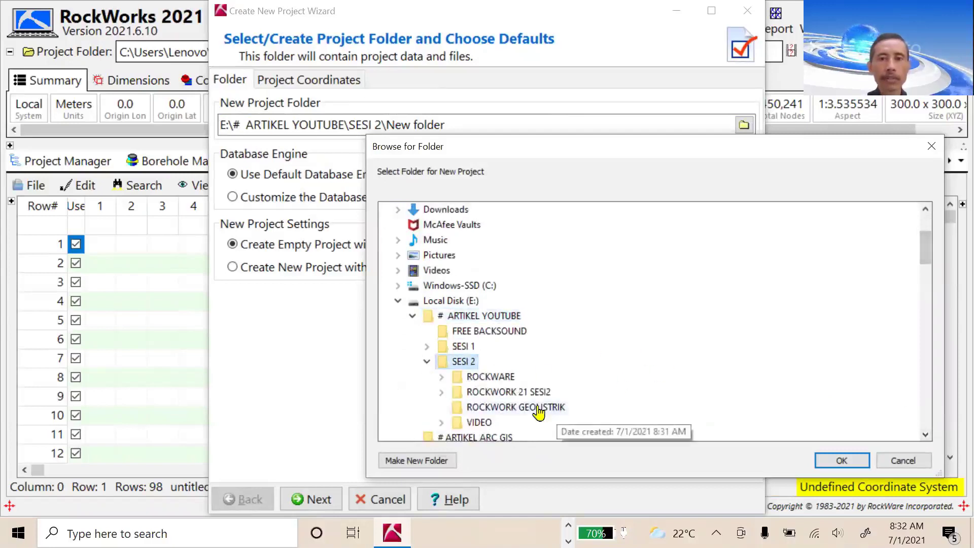
pyautogui.click(538, 410)
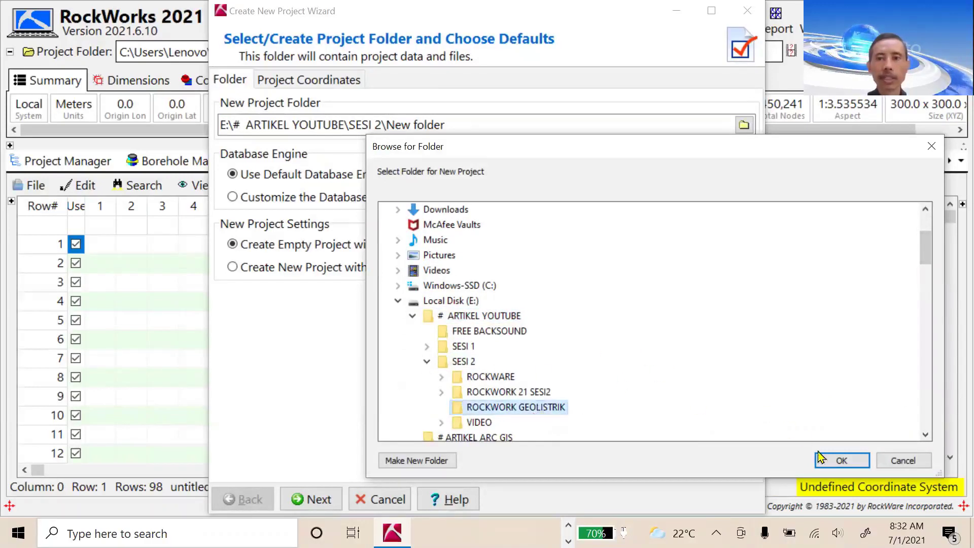
pyautogui.click(832, 461)
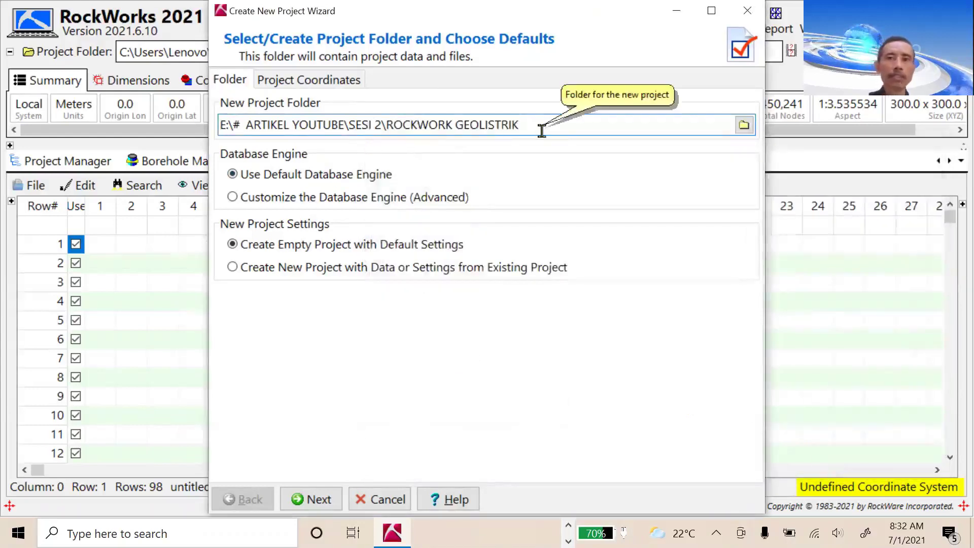
# Create the empty project with the Local coordinate system and meters as horizontal and vertical units, accepting the unit settings
pyautogui.click(308, 500)
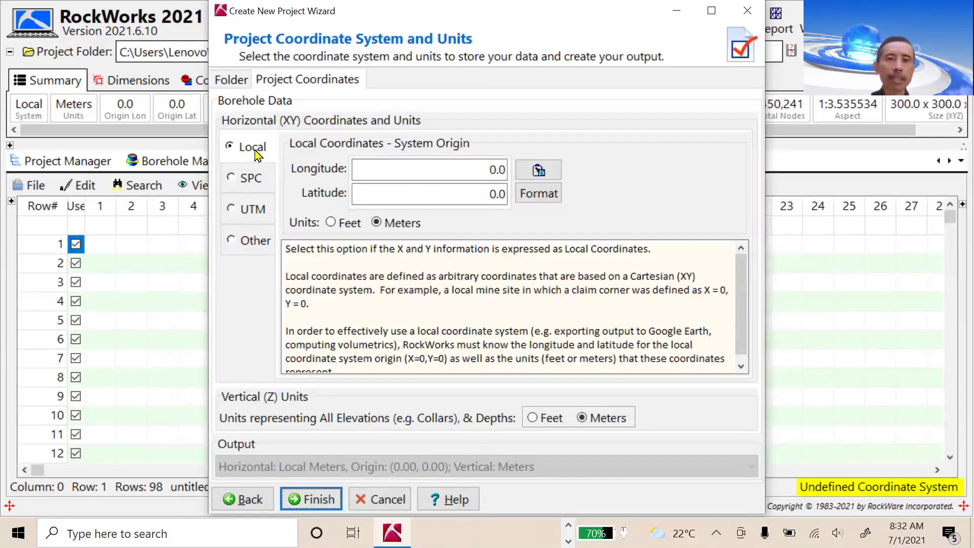
pyautogui.click(232, 211)
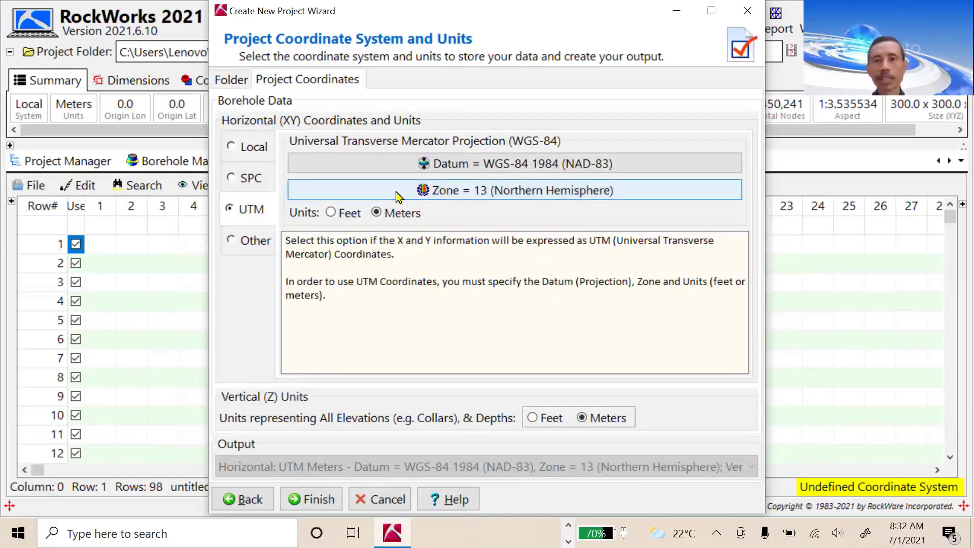
pyautogui.click(230, 148)
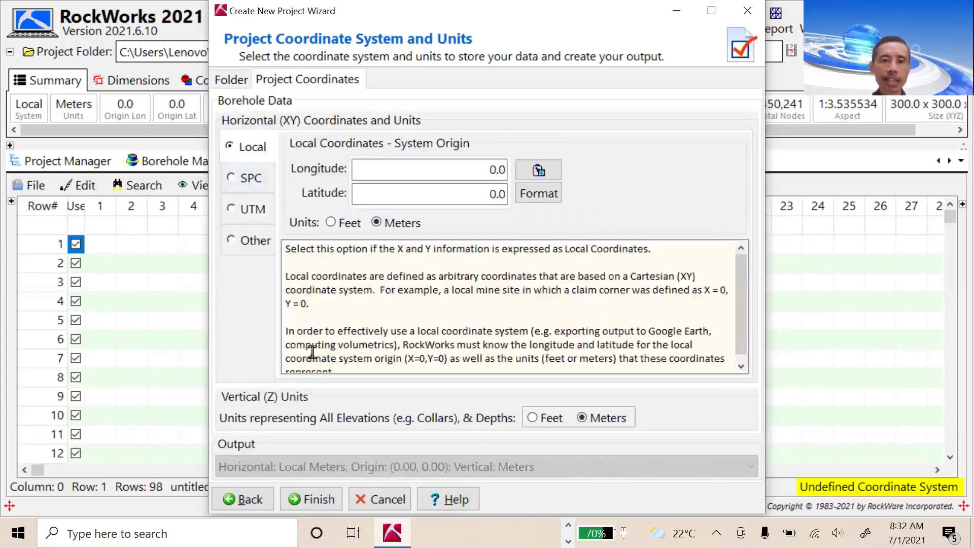
pyautogui.click(319, 501)
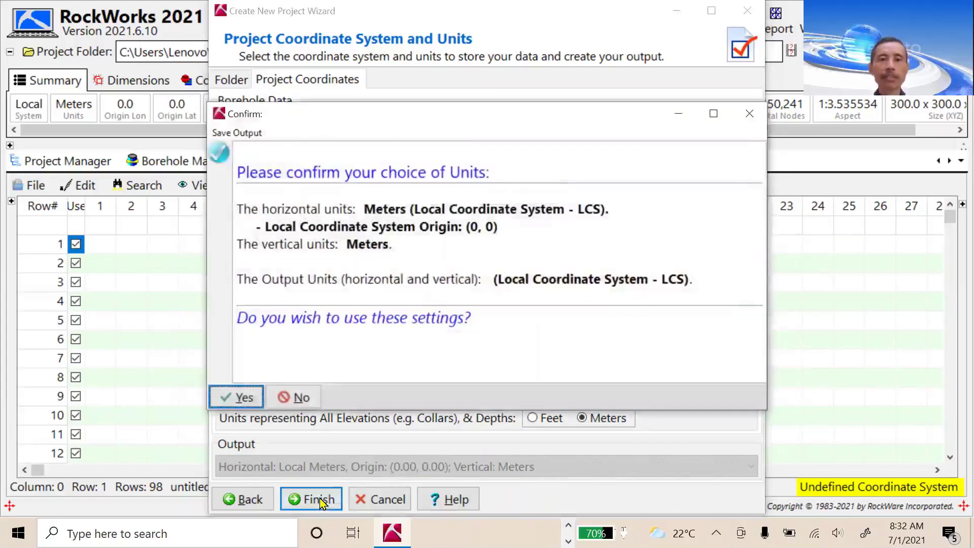
pyautogui.click(245, 400)
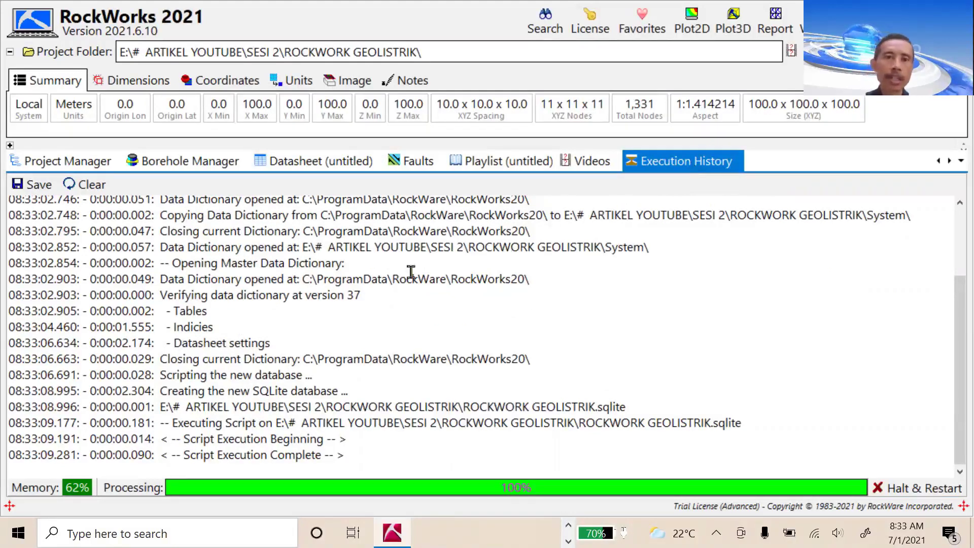
# Start an Excel import into the blank datasheet and choose ALL DATA.xlsx from the SESI 2 folder as the input file
pyautogui.click(318, 164)
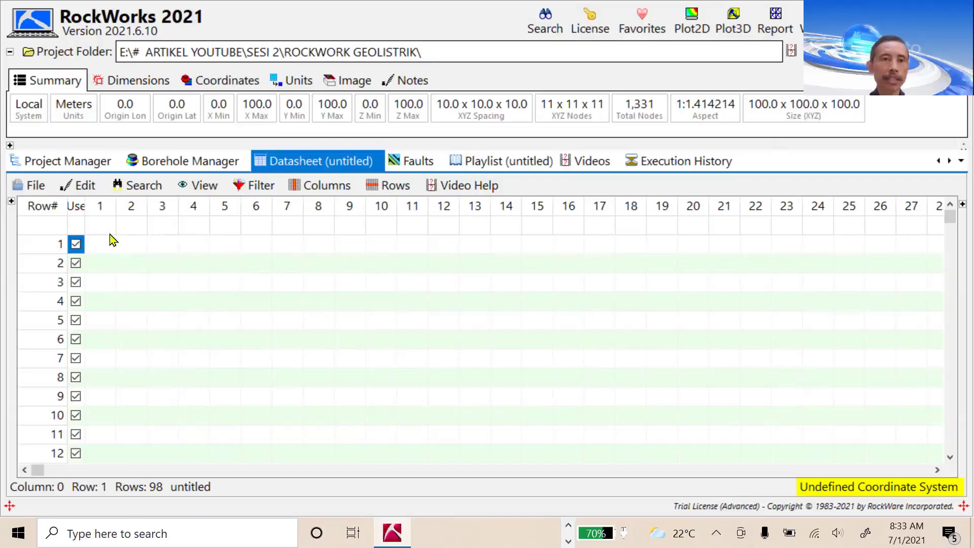
pyautogui.click(35, 187)
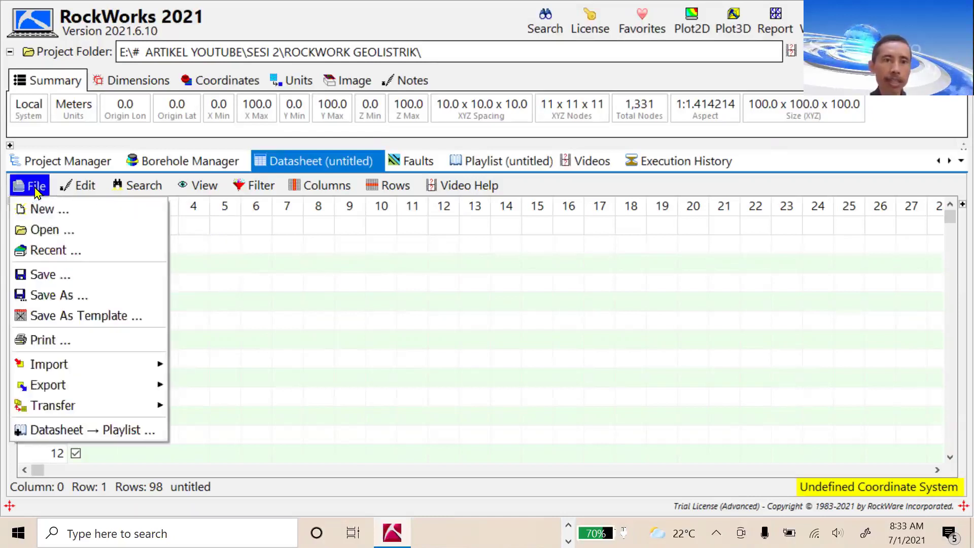
pyautogui.moveTo(63, 366)
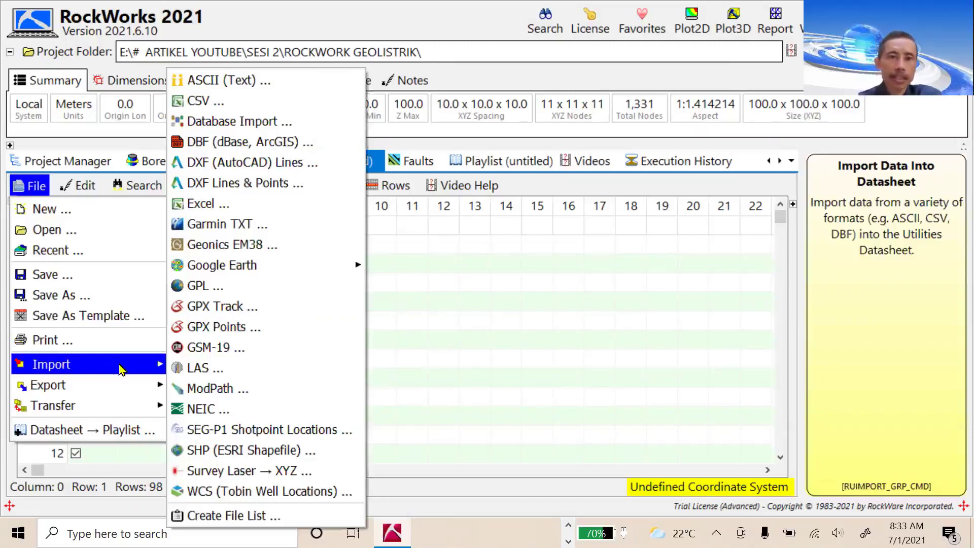
pyautogui.click(212, 203)
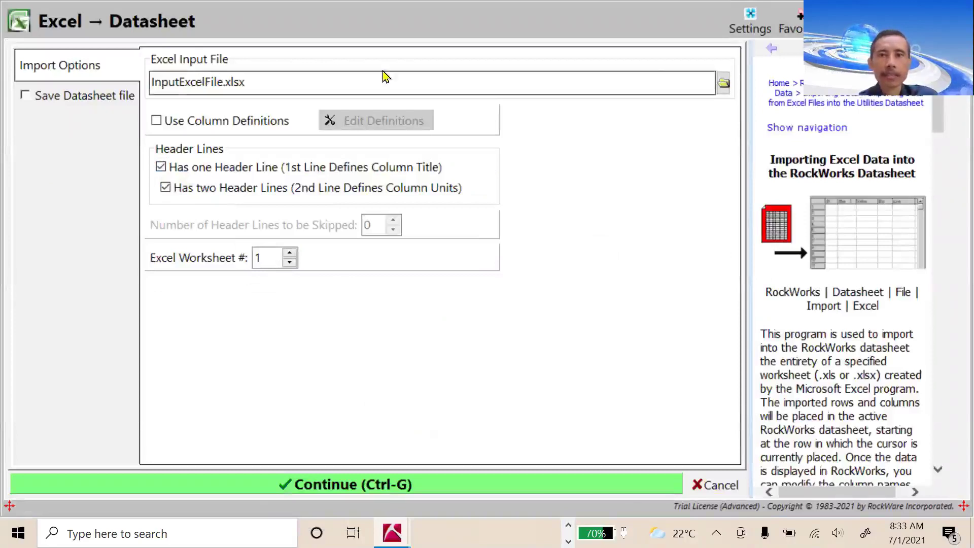
pyautogui.click(723, 83)
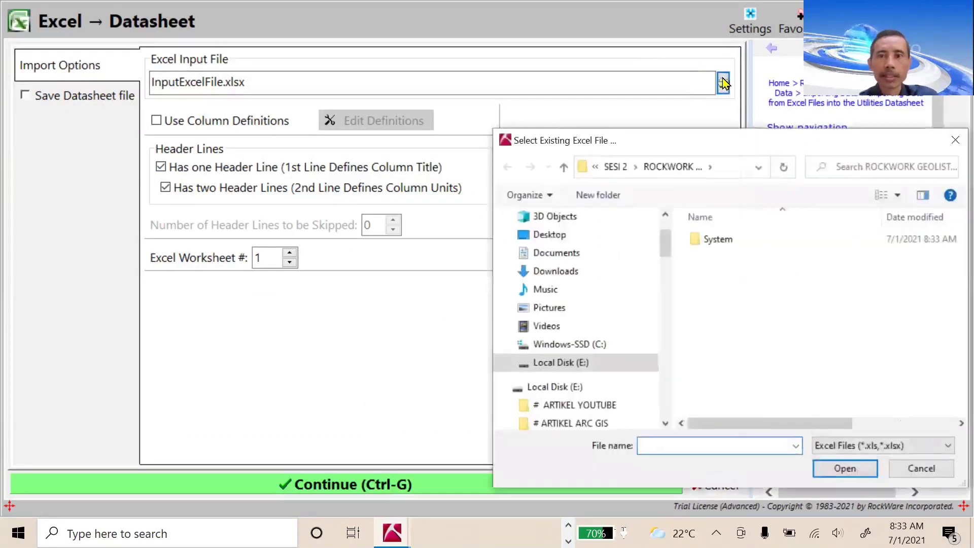
pyautogui.click(565, 169)
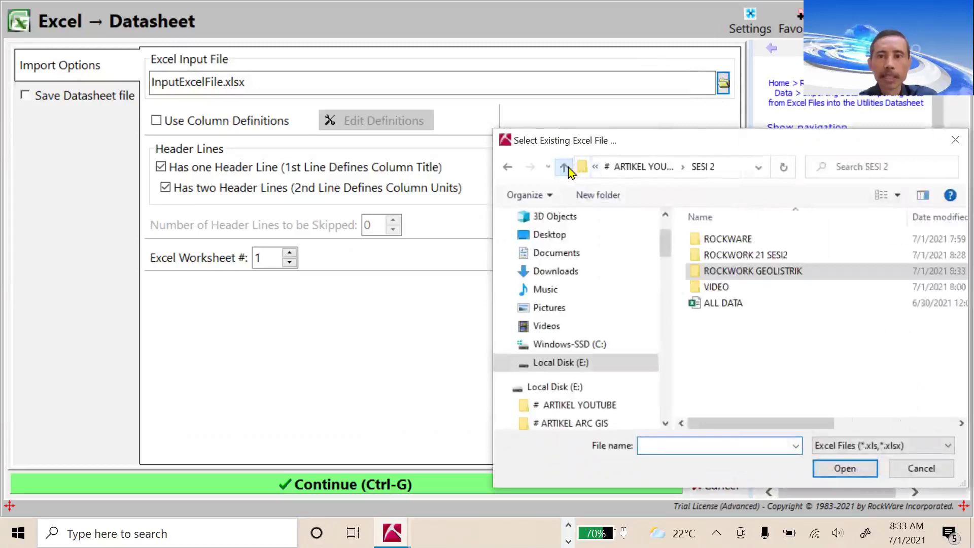
pyautogui.click(719, 304)
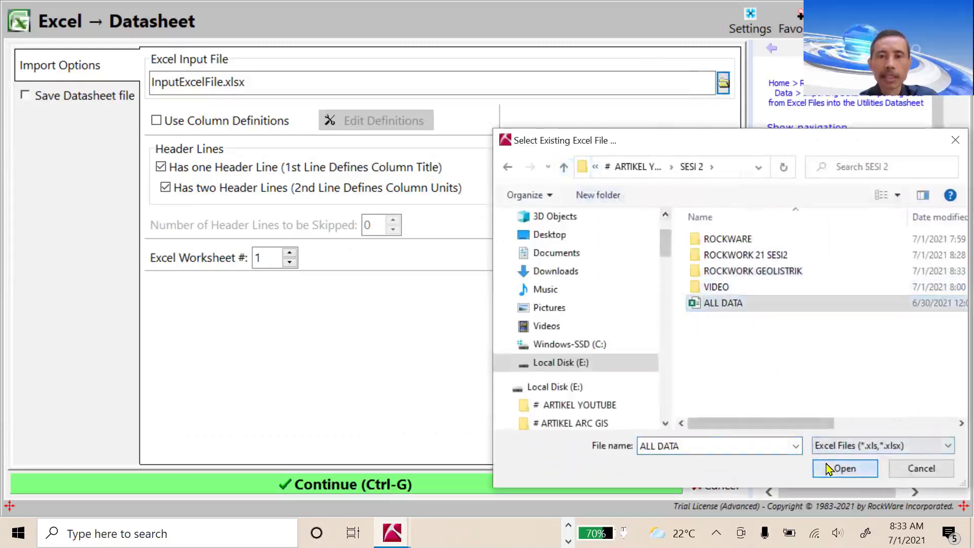
pyautogui.click(827, 465)
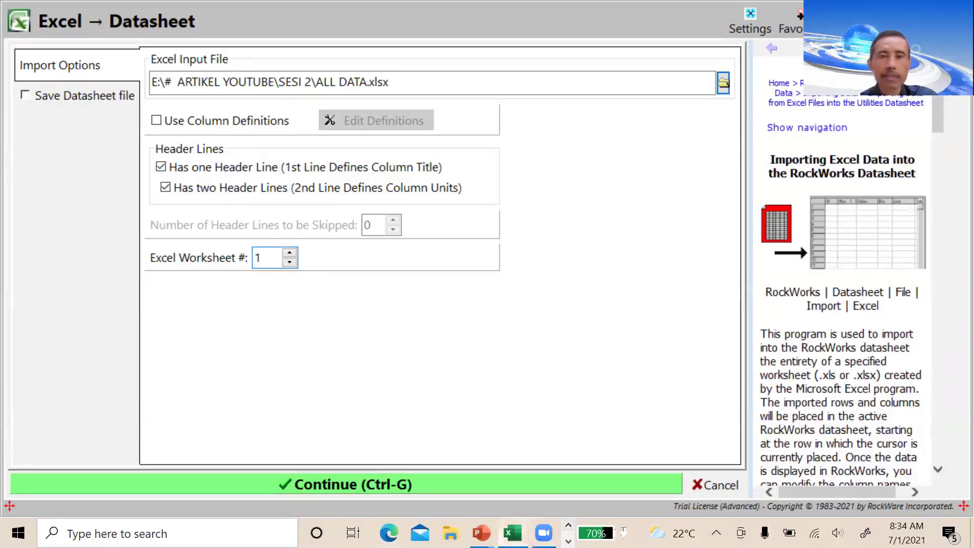
# Switch to Excel to examine the header row from No to LINE in the ALL DATA workbook, and return to the RockWorks import
pyautogui.click(512, 532)
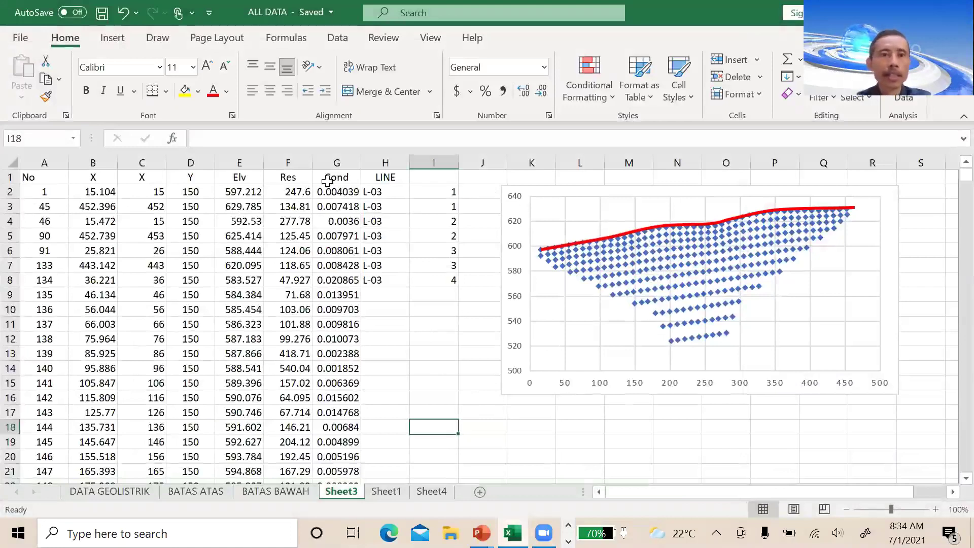
pyautogui.moveTo(39, 177); pyautogui.dragTo(406, 177)
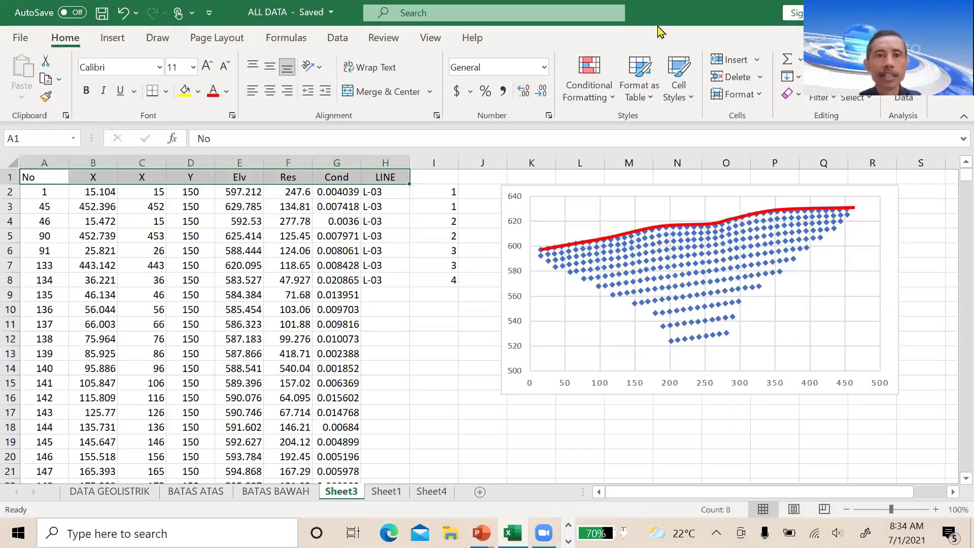
pyautogui.press('super+Down')
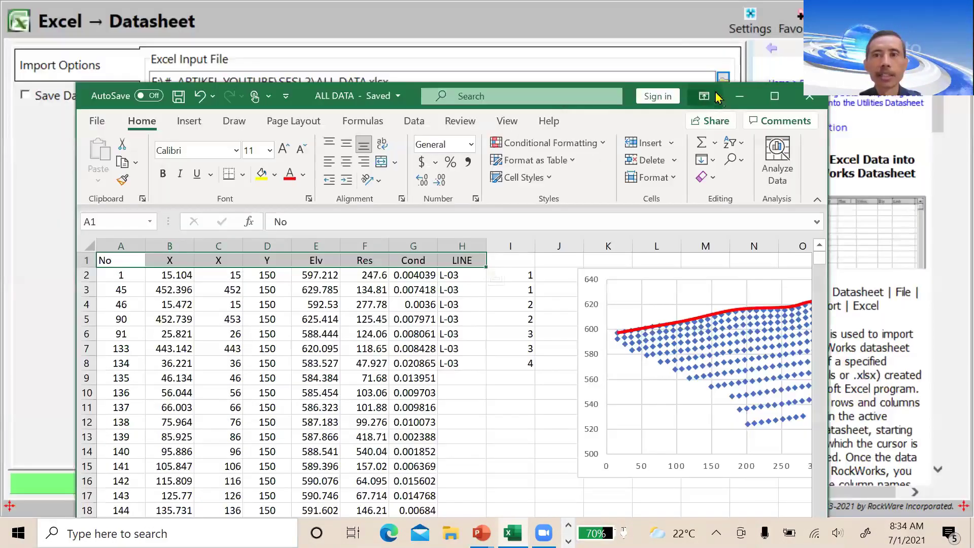
pyautogui.press('super+Down')
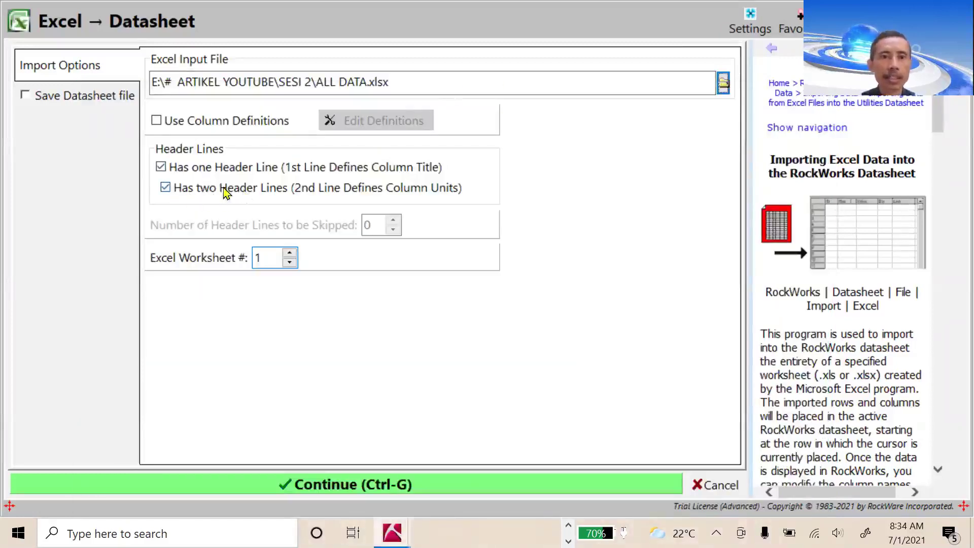
# Import the workbook with only one header line, turning off the second header line, and agree to update the project dimensions
pyautogui.click(166, 189)
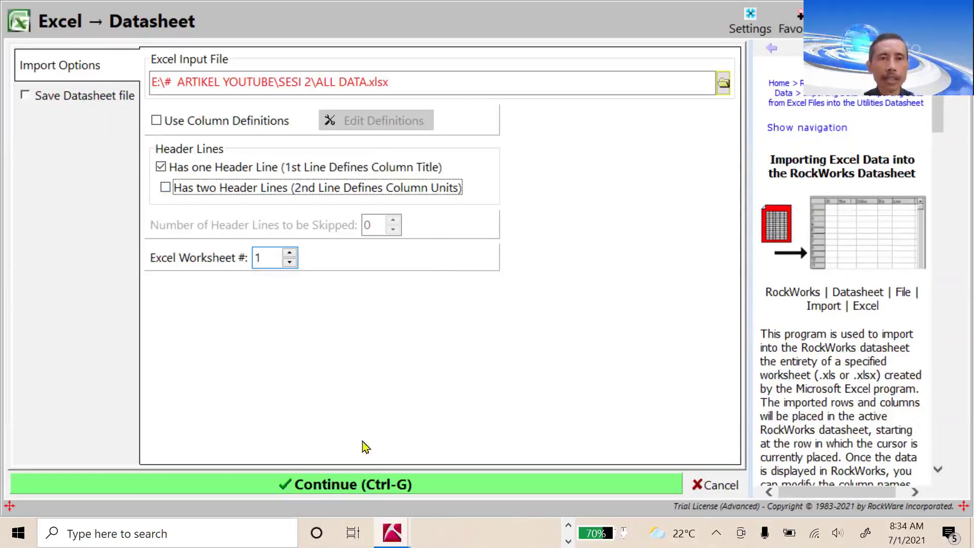
pyautogui.click(335, 483)
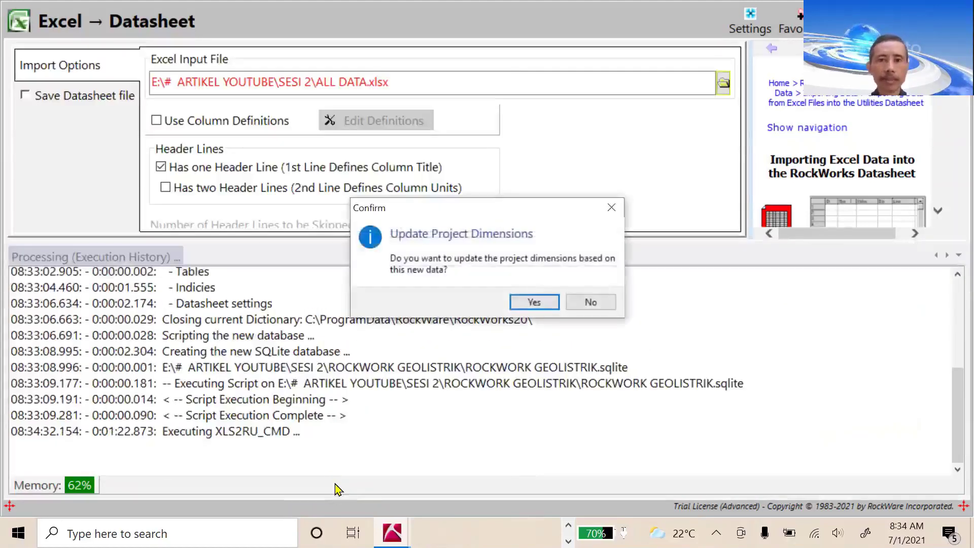
pyautogui.click(533, 302)
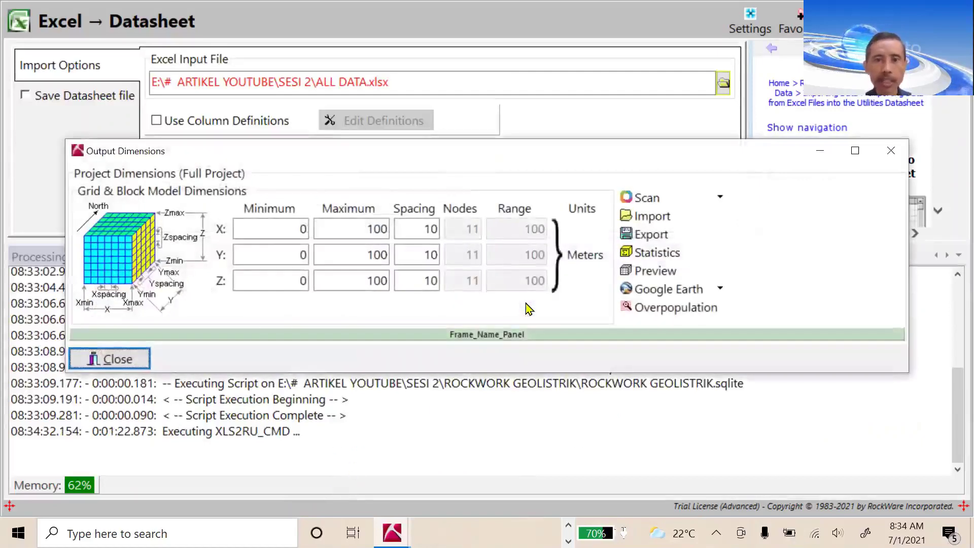
# Set up a datasheet scan for the project dimensions with X, Y and Elv as the X, Y and Z columns
pyautogui.click(646, 198)
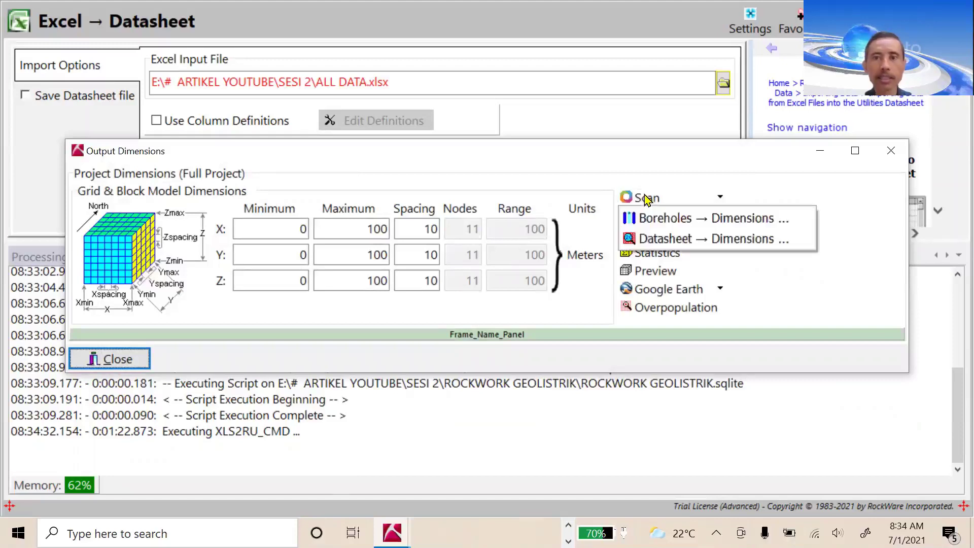
pyautogui.click(656, 240)
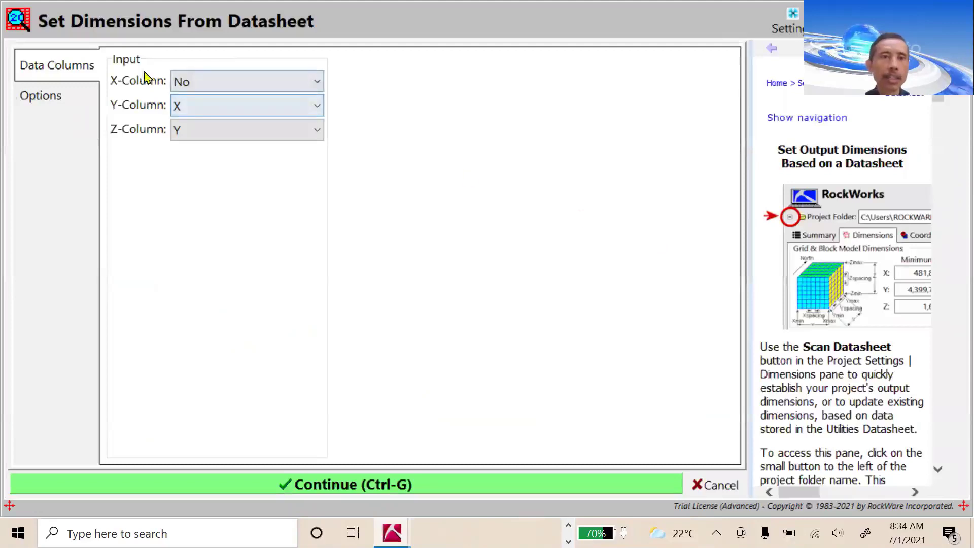
pyautogui.click(239, 83)
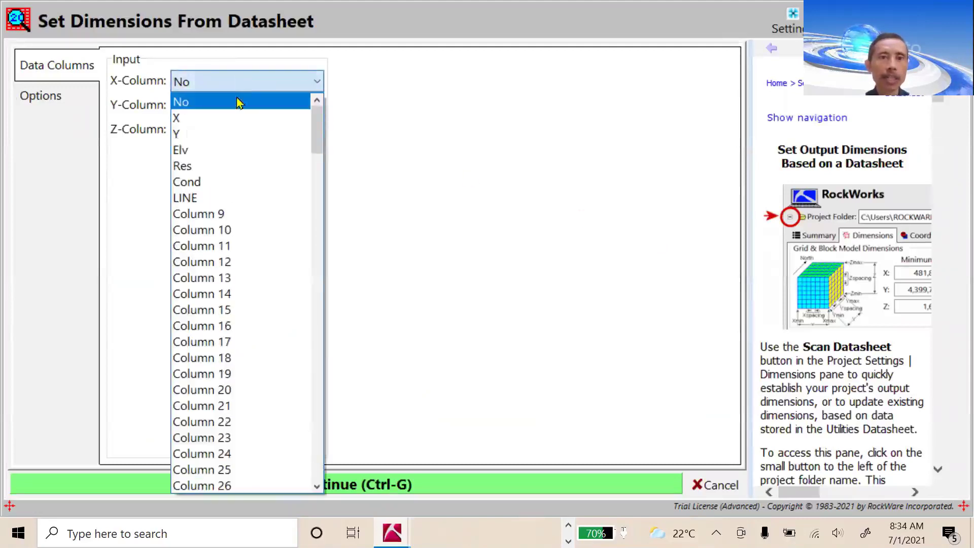
pyautogui.click(240, 122)
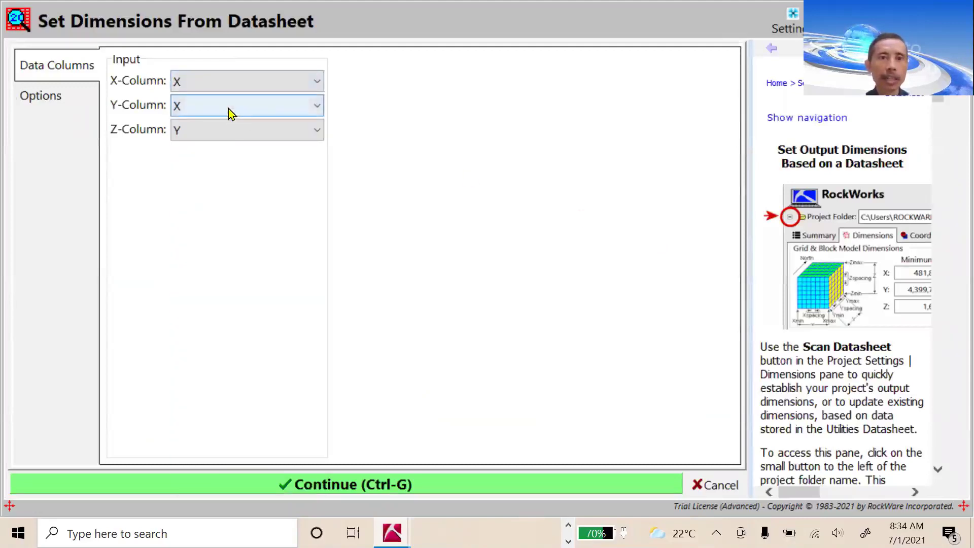
pyautogui.click(231, 113)
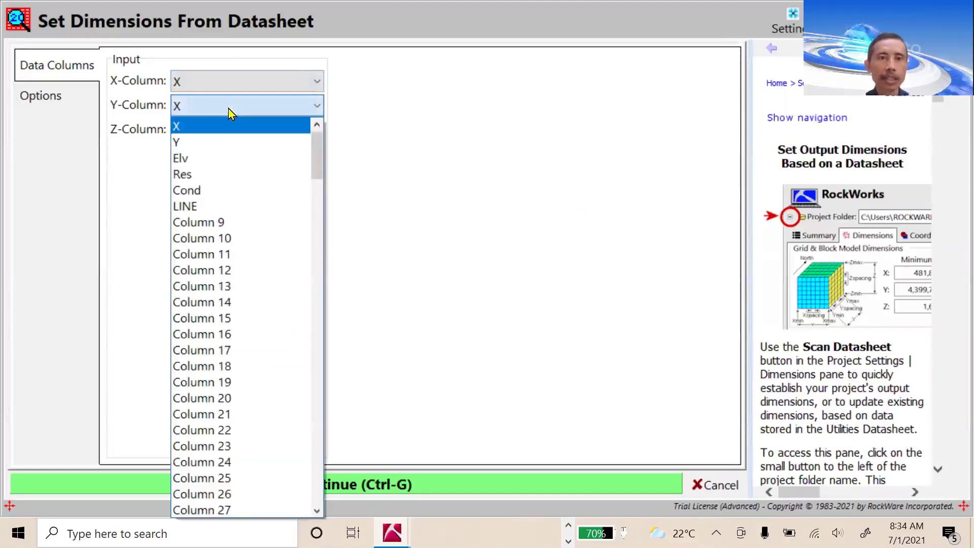
pyautogui.click(227, 147)
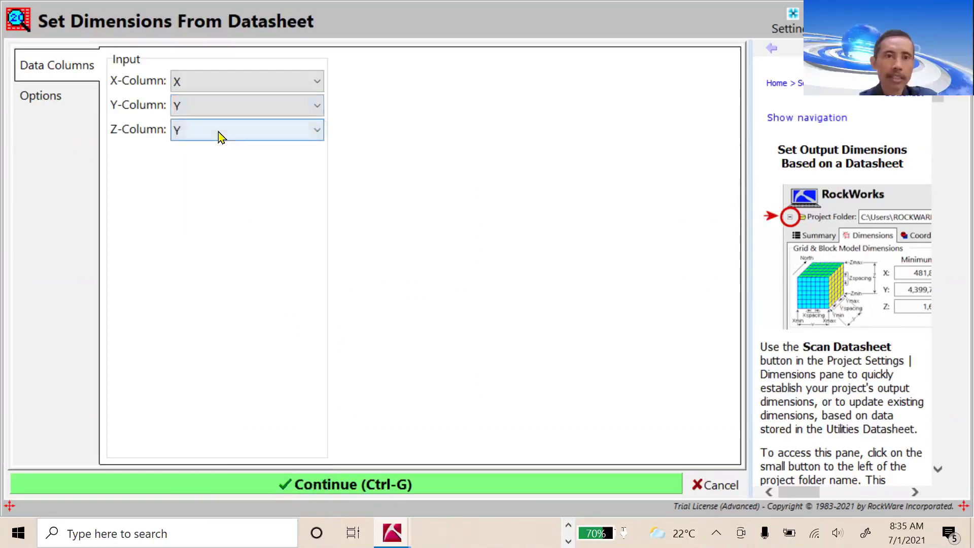
pyautogui.click(218, 134)
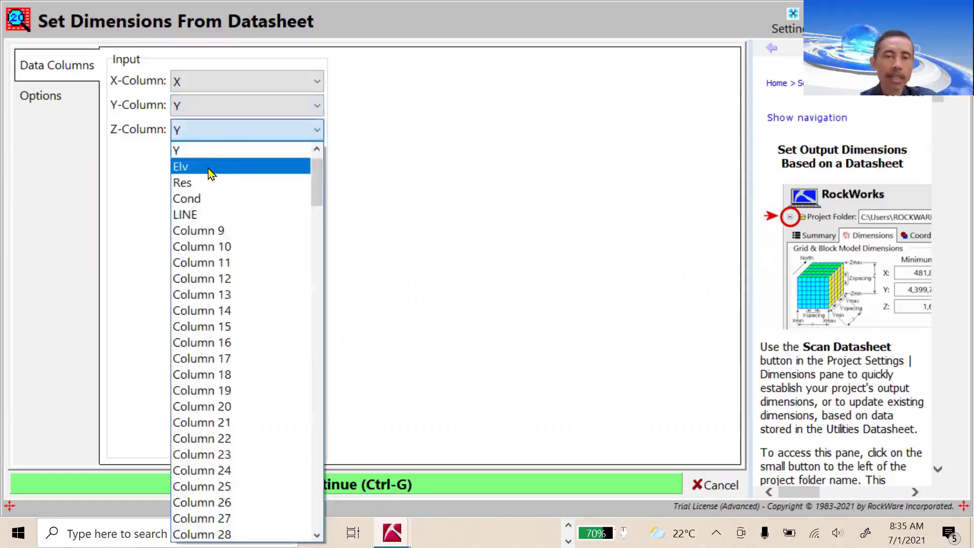
pyautogui.click(211, 173)
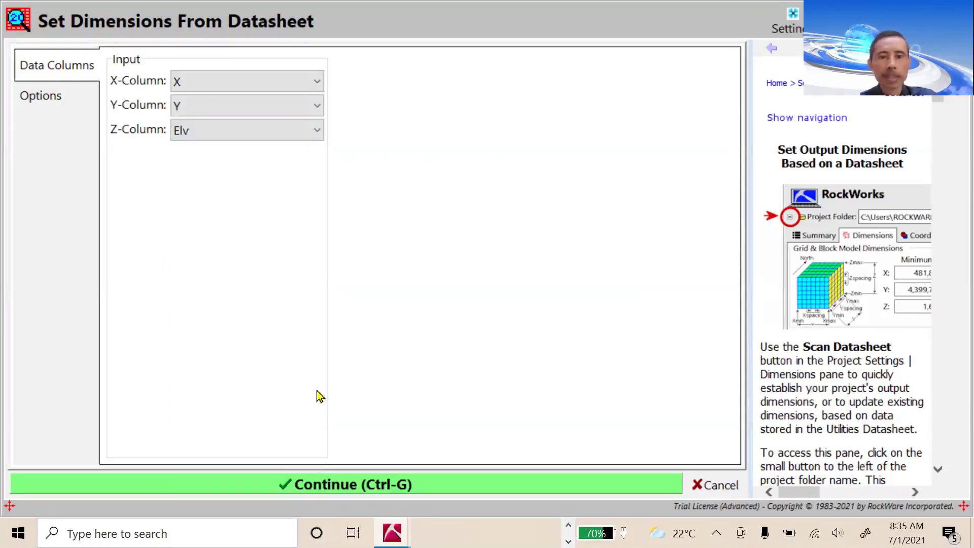
# Run the dimension scan with the columns automatically set to project coordinates, and close the output dimensions
pyautogui.click(354, 490)
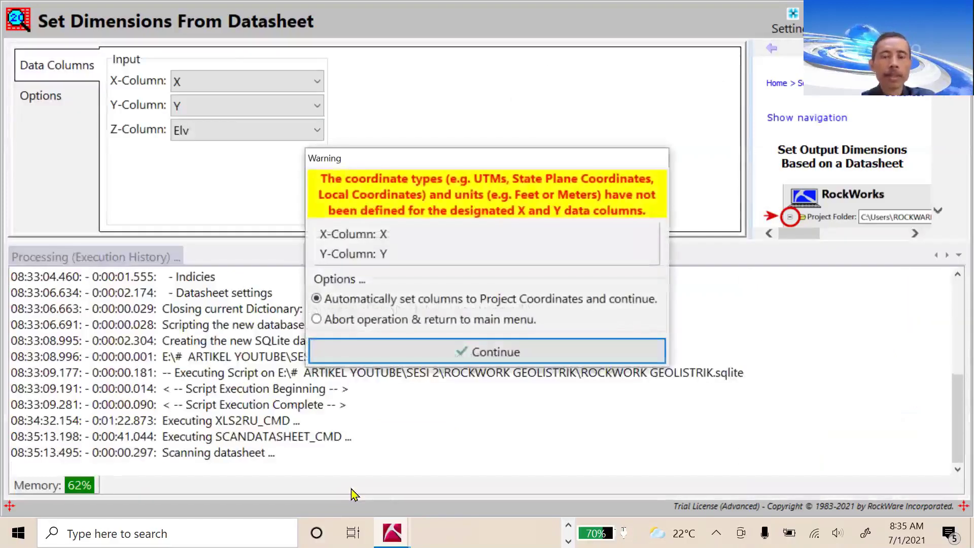
pyautogui.click(458, 351)
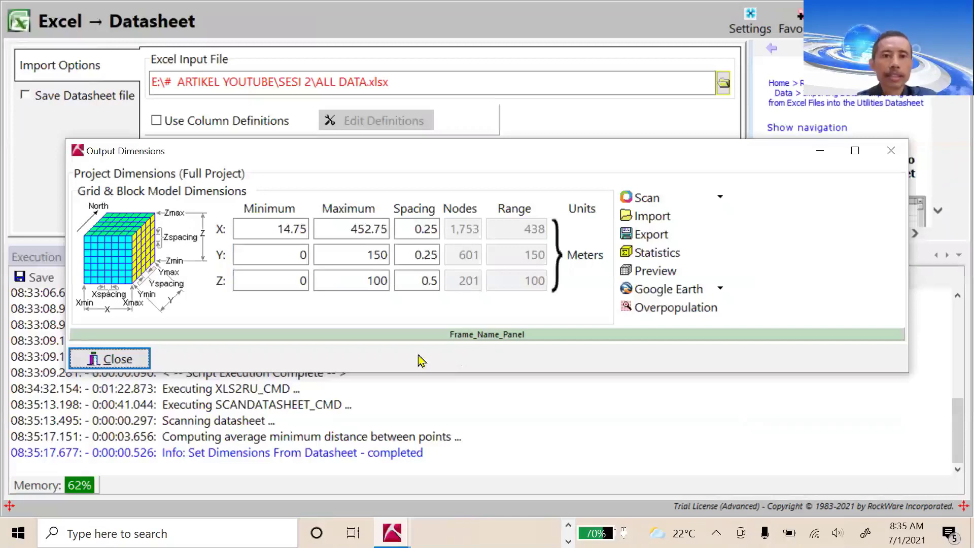
pyautogui.click(125, 361)
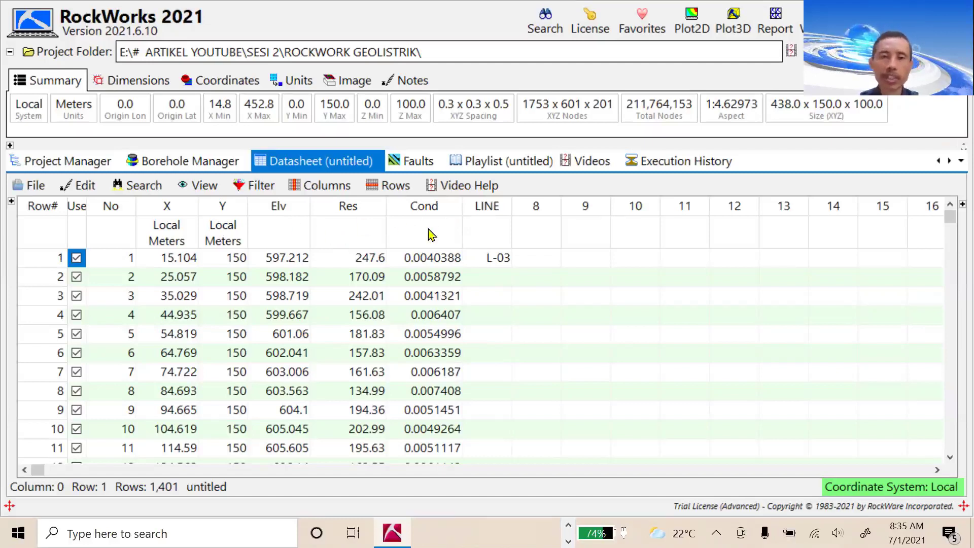
# Set the Elv column's content type to Linear (Z) in meters through its column properties
pyautogui.click(287, 238)
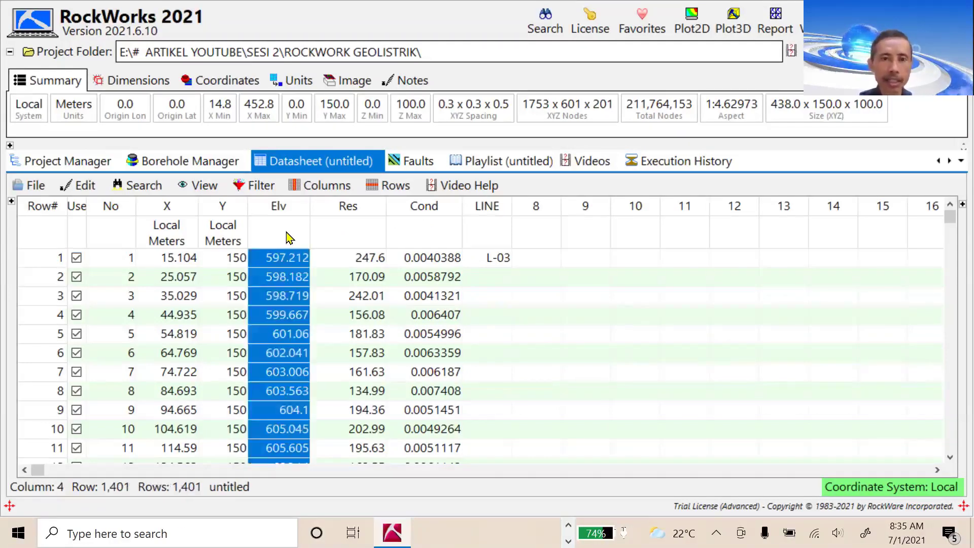
pyautogui.rightClick(287, 238)
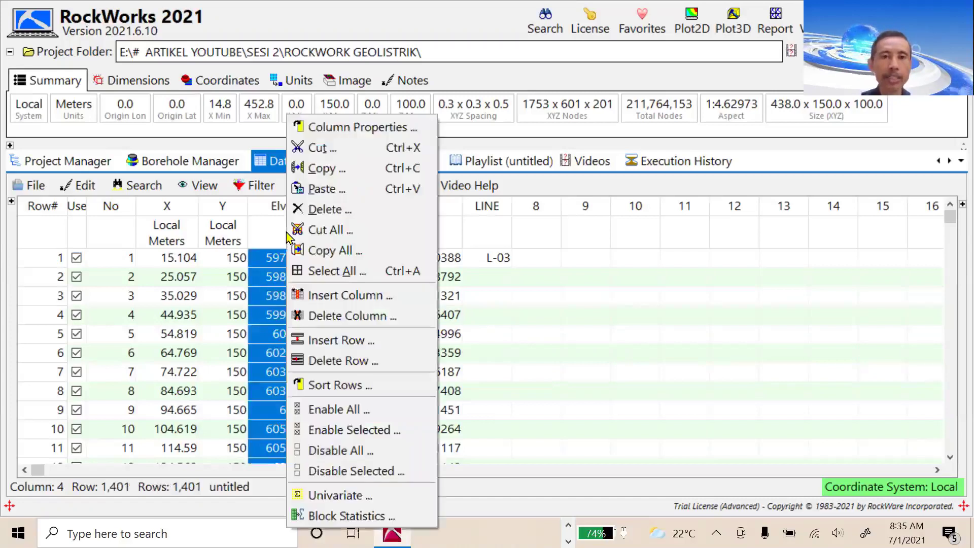
pyautogui.click(320, 131)
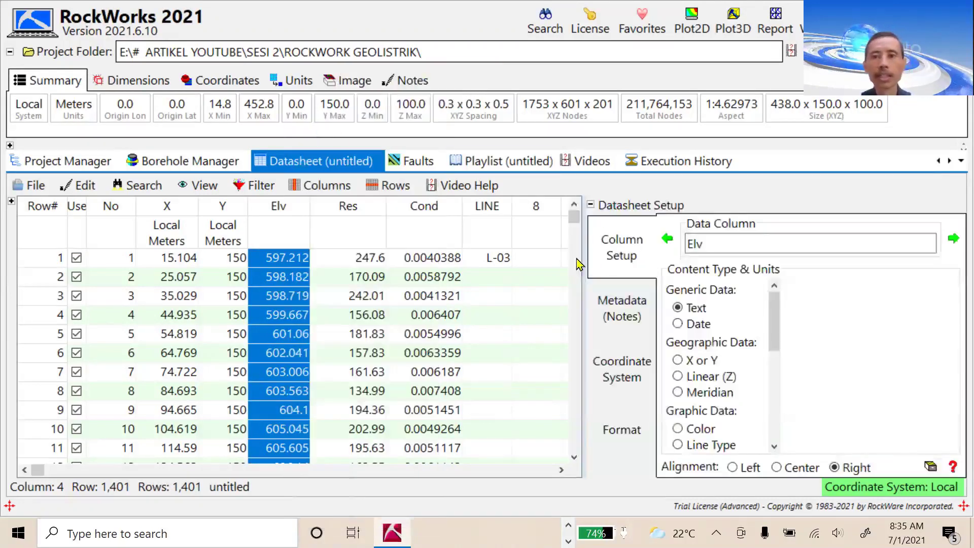
pyautogui.click(677, 376)
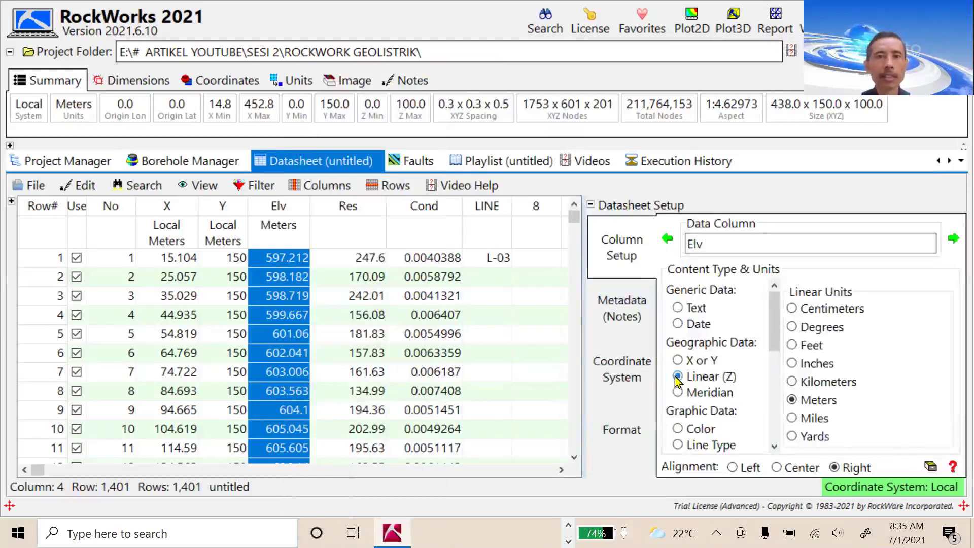
# Look through the content types available for the Res column and set it to Linear (Z) in meters
pyautogui.click(369, 235)
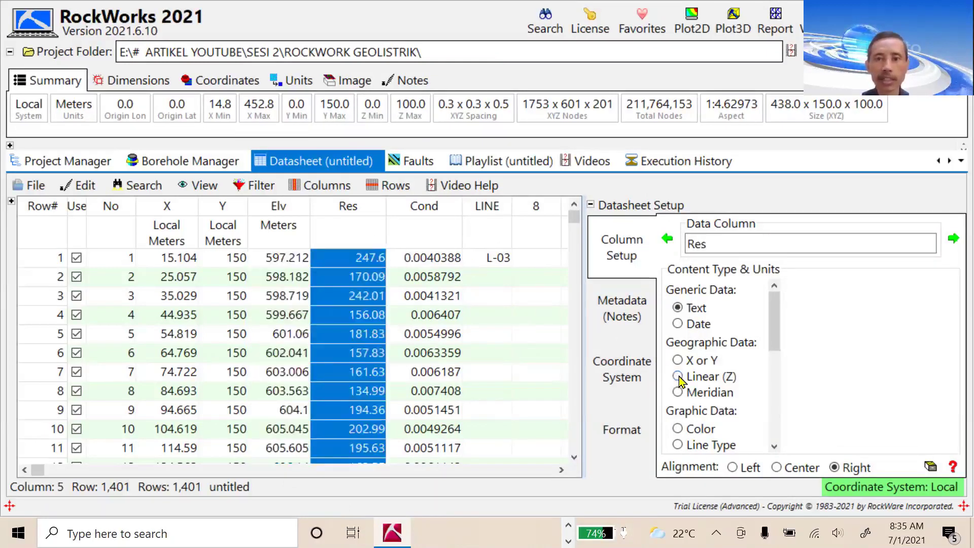
pyautogui.click(775, 432)
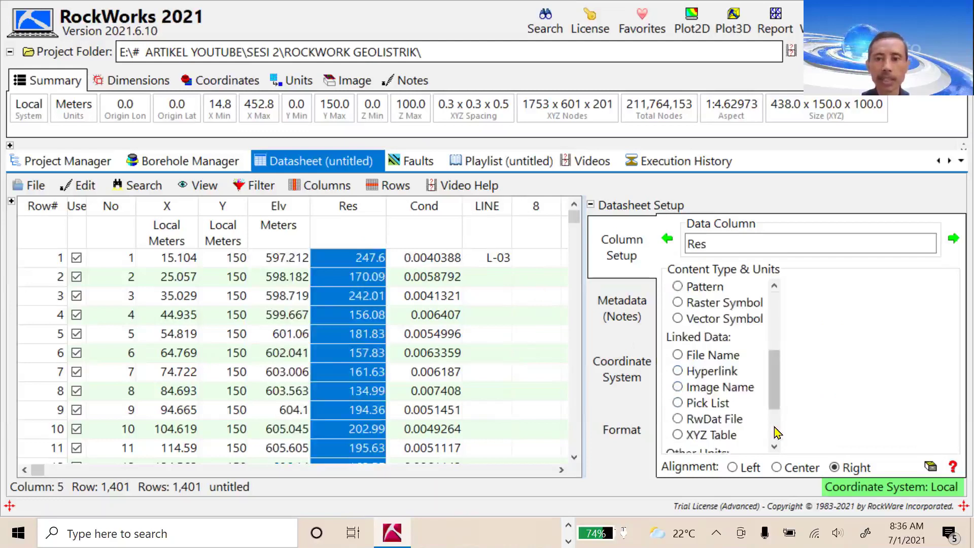
pyautogui.click(774, 431)
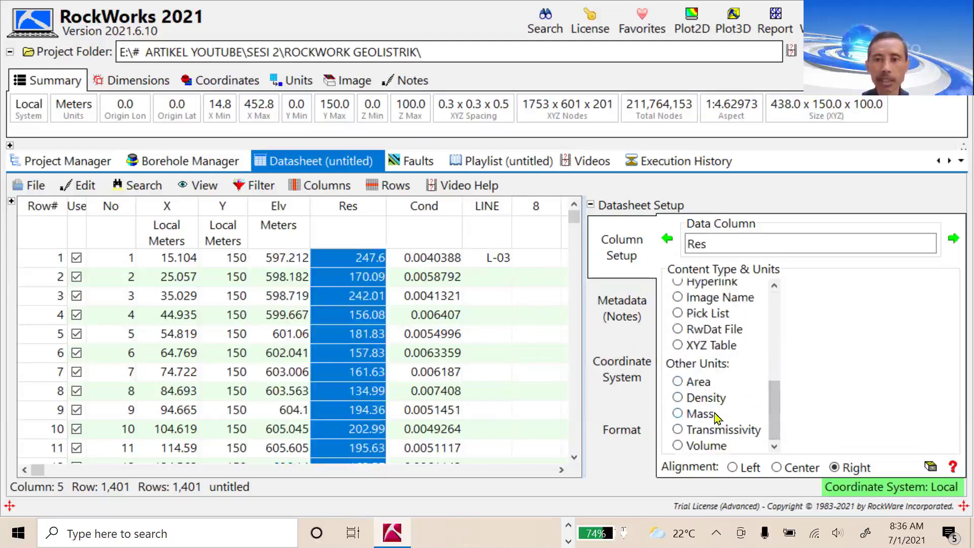
pyautogui.moveTo(776, 428); pyautogui.dragTo(779, 316)
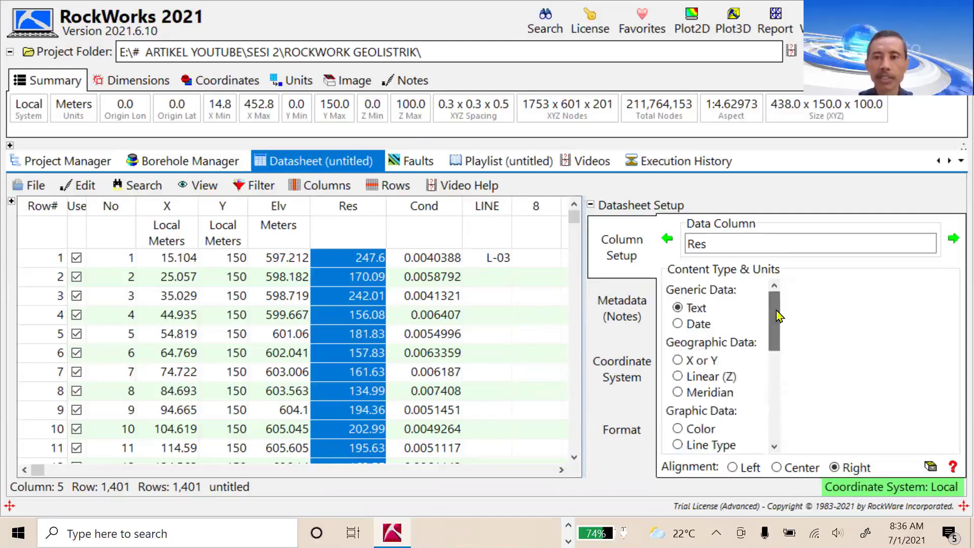
pyautogui.click(678, 377)
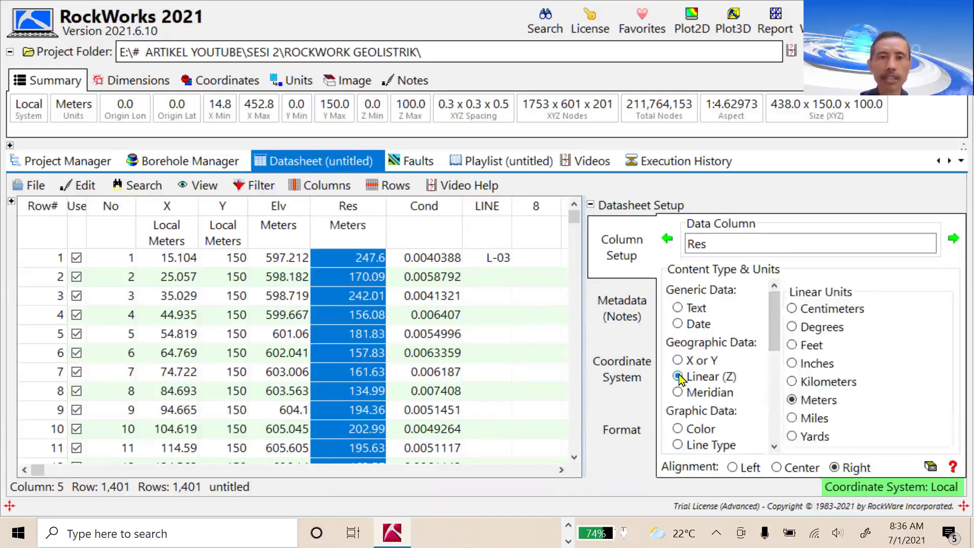
# Set the Cond column's content type to Linear (Z) in meters and collapse the datasheet setup
pyautogui.click(435, 242)
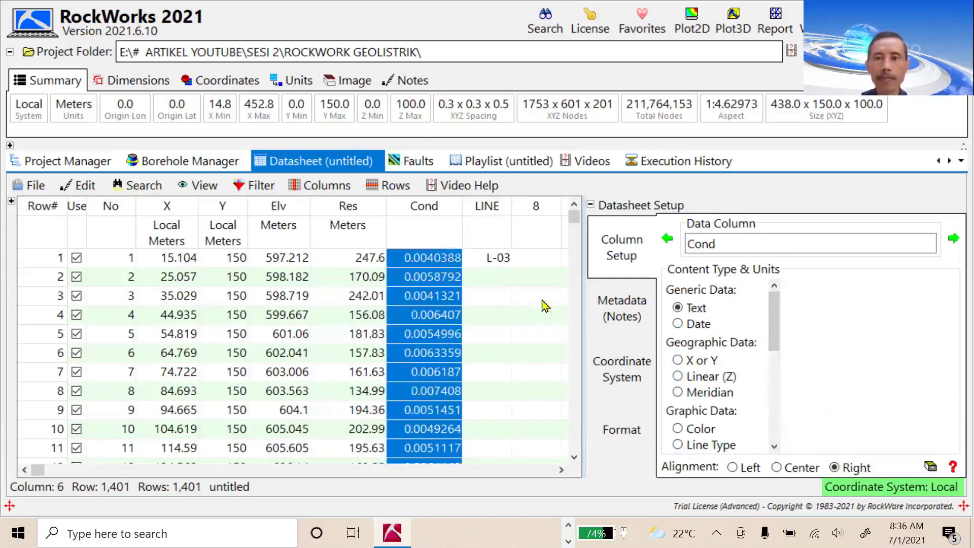
pyautogui.click(678, 380)
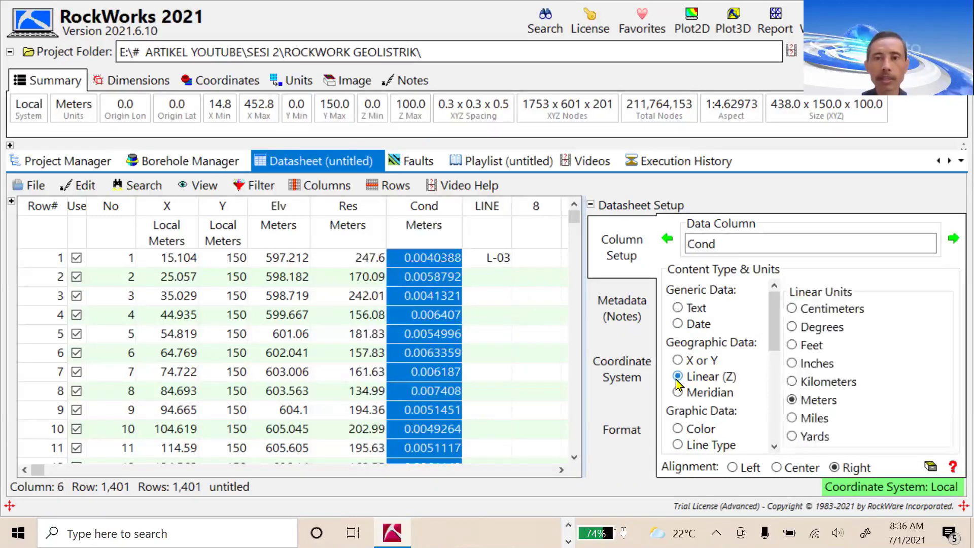
pyautogui.click(590, 206)
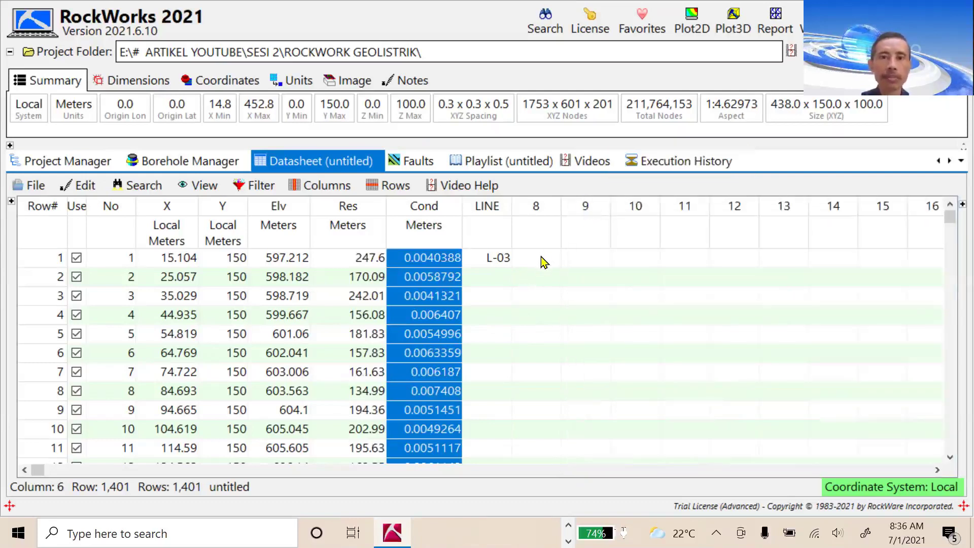
pyautogui.click(541, 259)
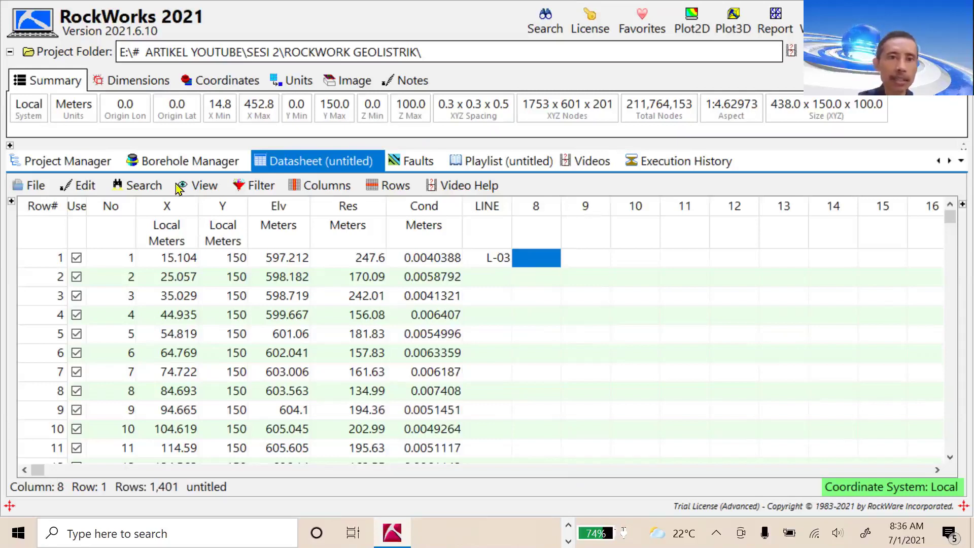
# Rescan the project dimensions from the datasheet using XYZ Data as the items to be scanned
pyautogui.click(138, 84)
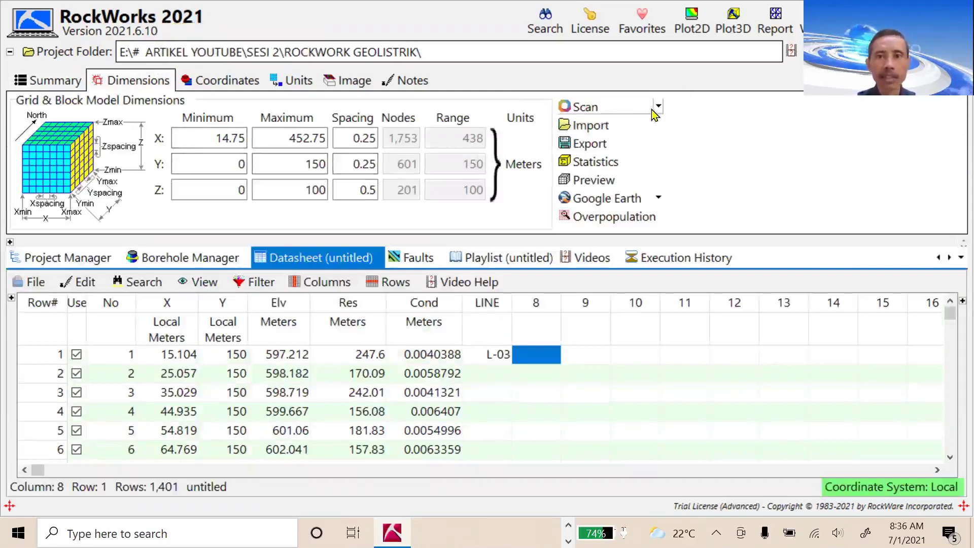
pyautogui.click(625, 110)
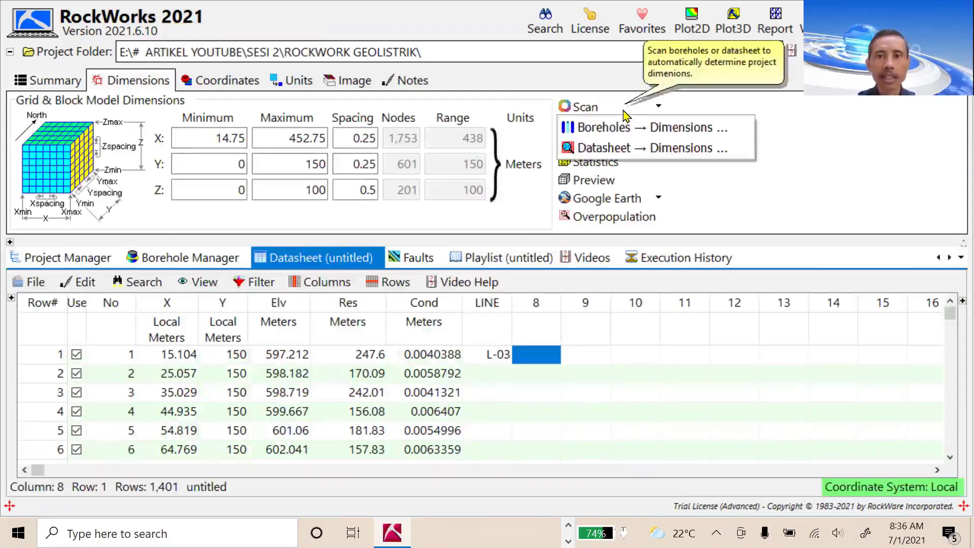
pyautogui.click(625, 149)
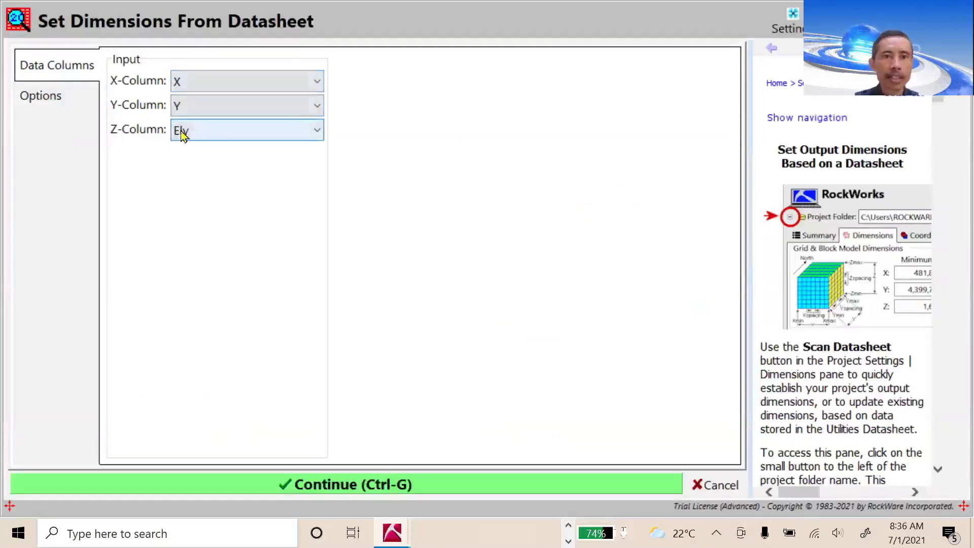
pyautogui.click(42, 102)
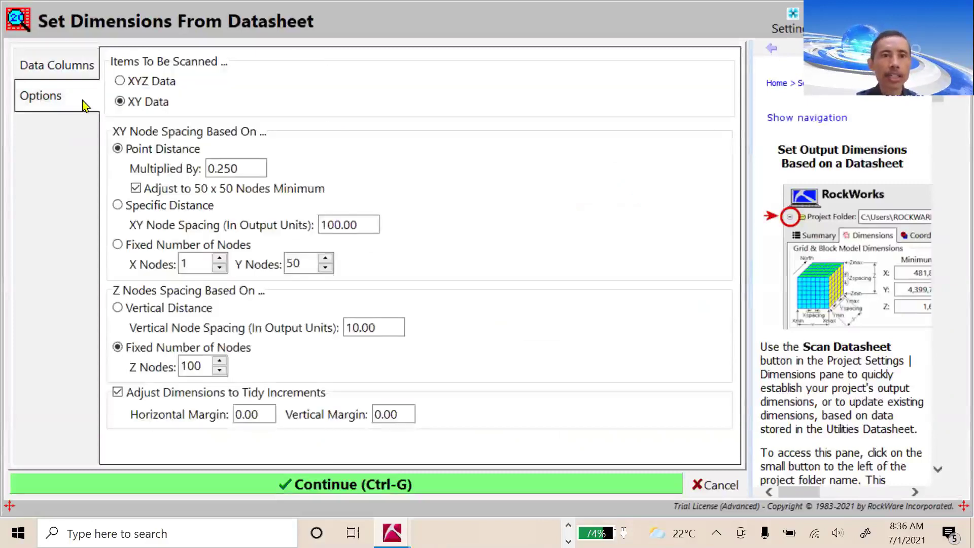
pyautogui.click(120, 82)
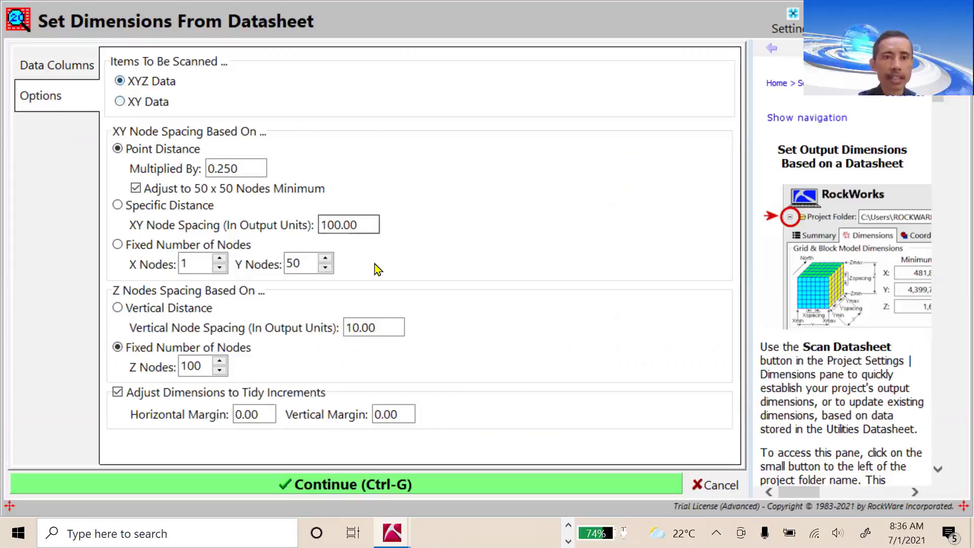
pyautogui.click(386, 487)
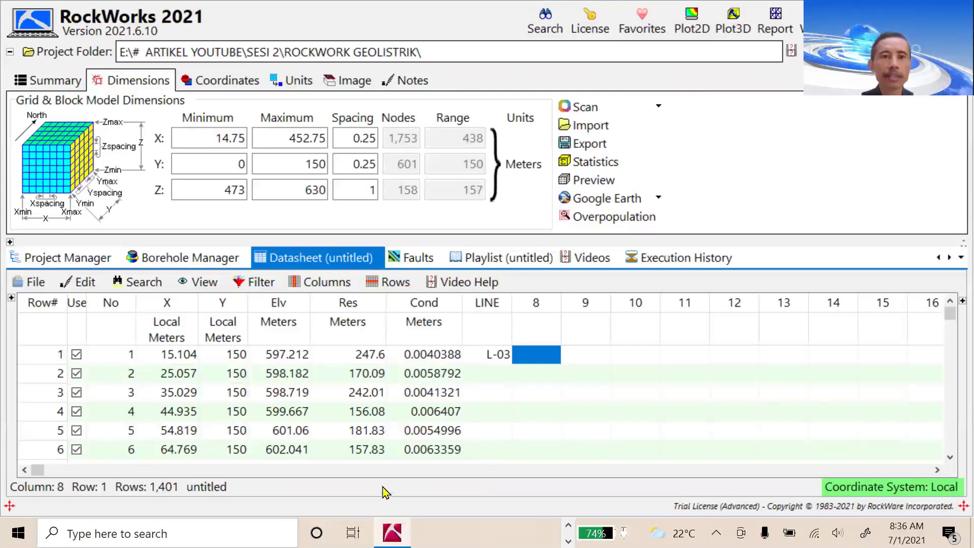
# Set the X minimum of the project dimensions to 0
pyautogui.click(201, 194)
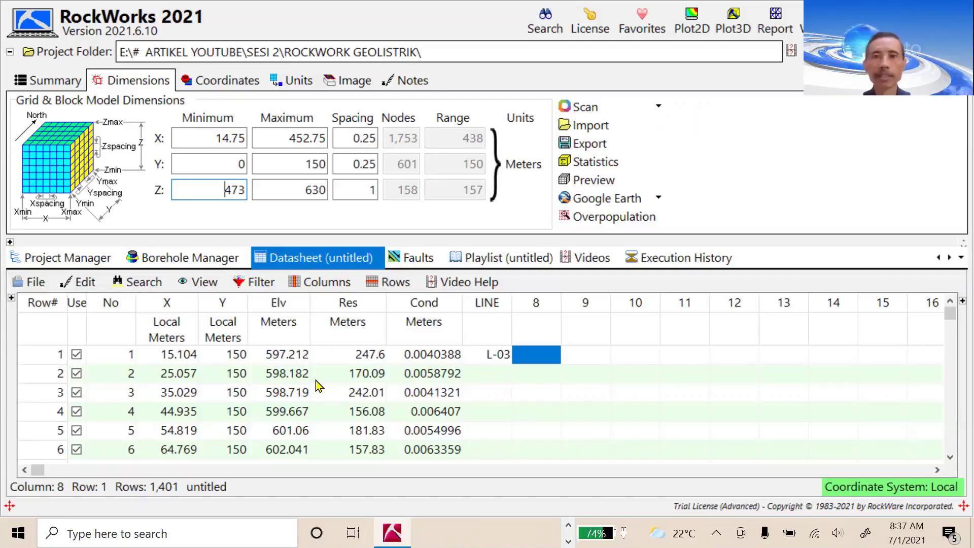
pyautogui.click(200, 136)
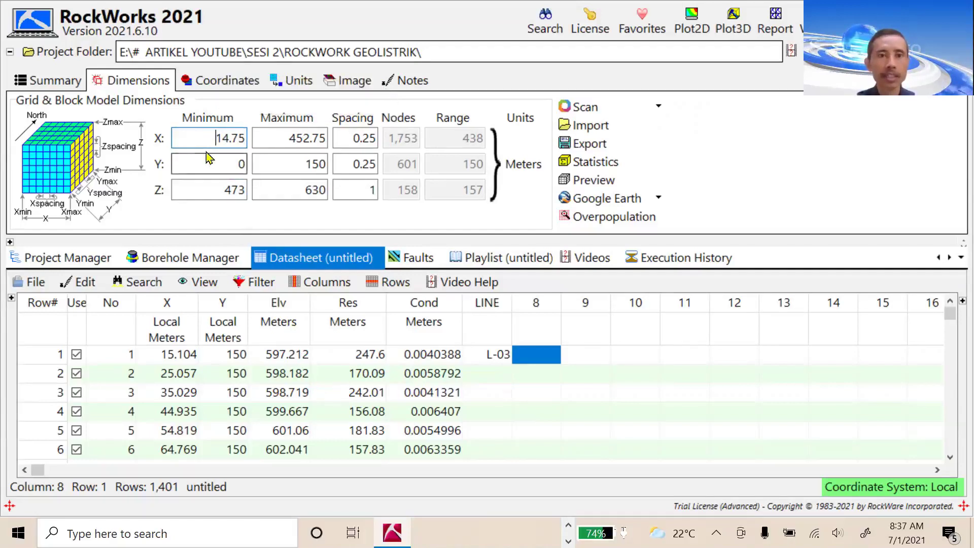
pyautogui.moveTo(202, 135); pyautogui.dragTo(248, 142)
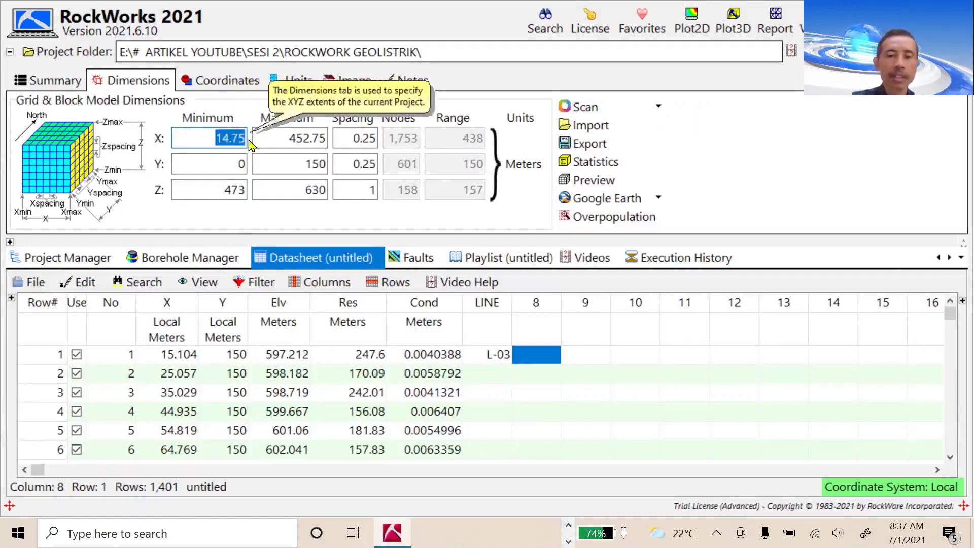
pyautogui.write('0')
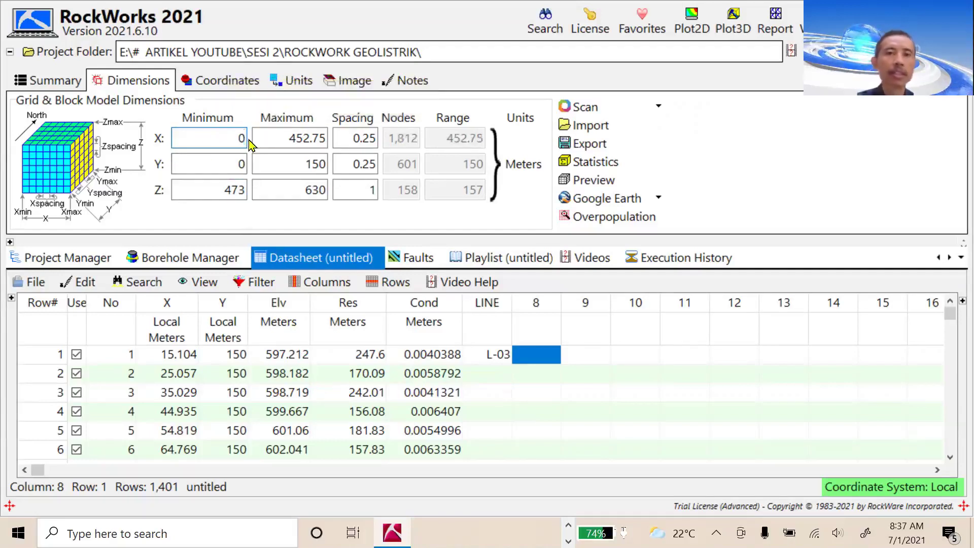
pyautogui.click(495, 381)
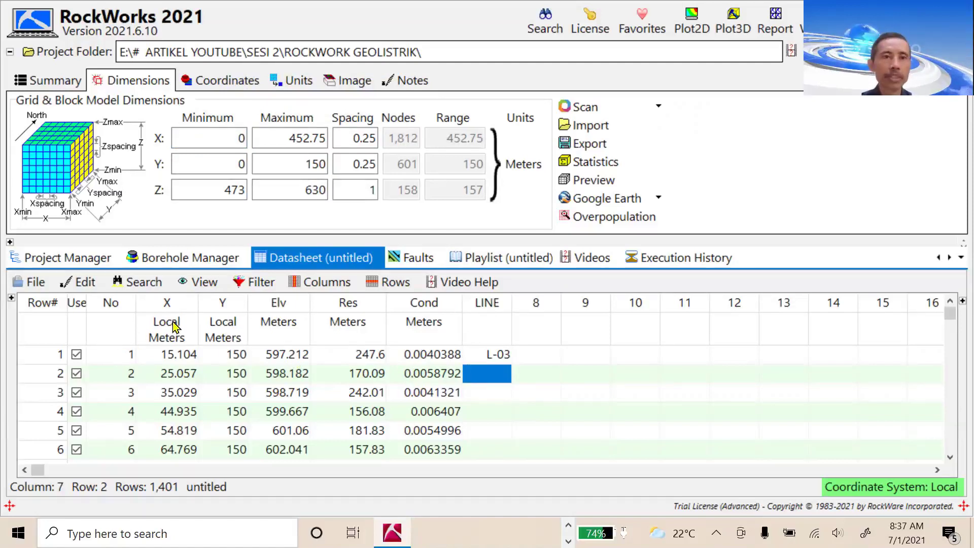
# Save the datasheet in the project folder under the file name data geolistrik
pyautogui.click(31, 287)
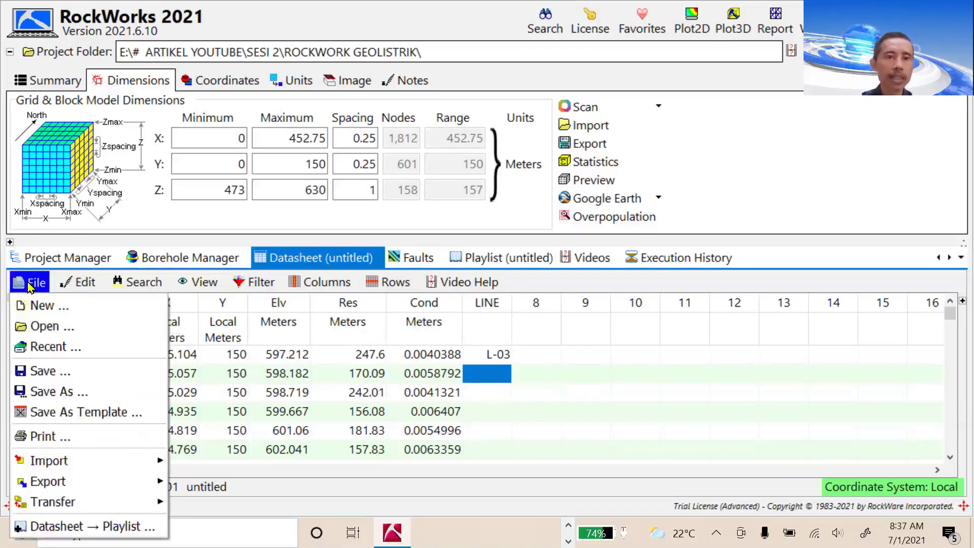
pyautogui.click(51, 395)
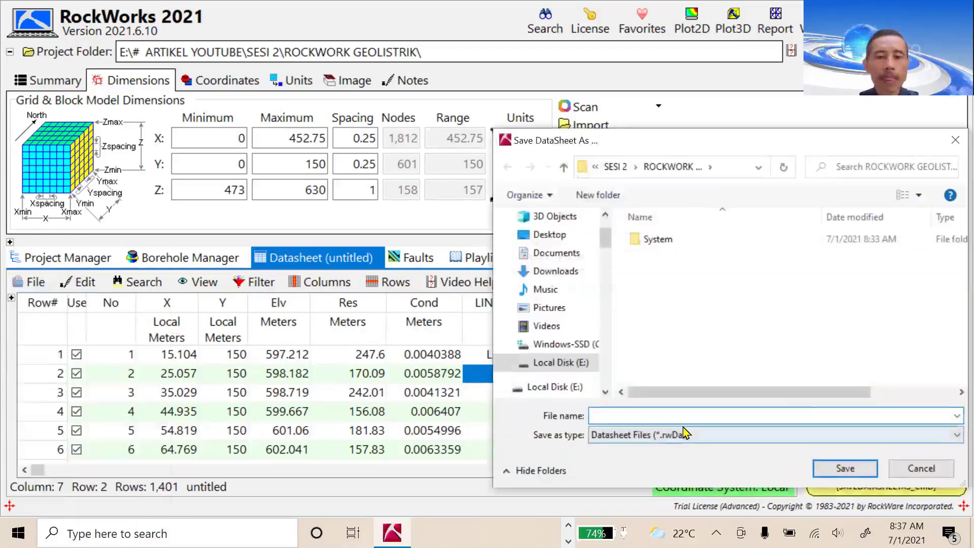
pyautogui.write('data geolistrik')
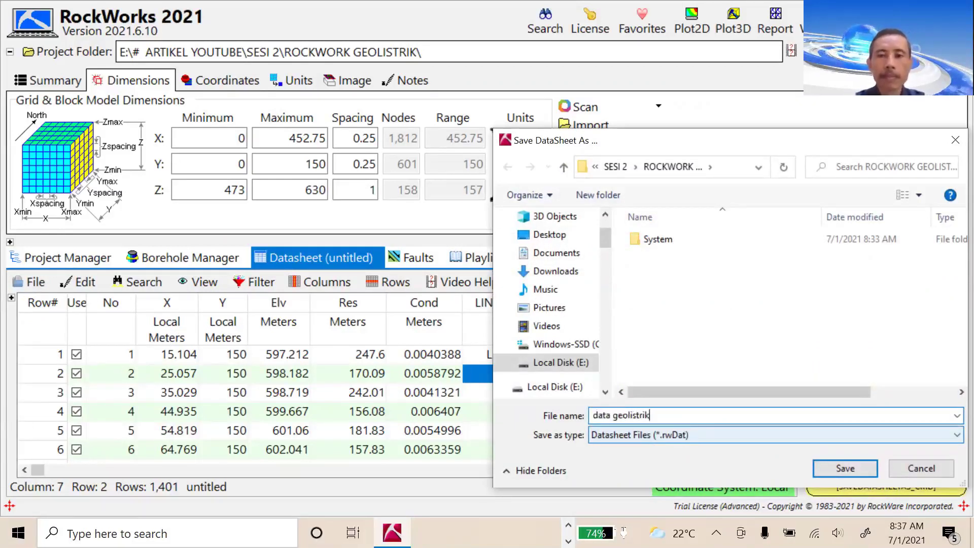
pyautogui.click(844, 466)
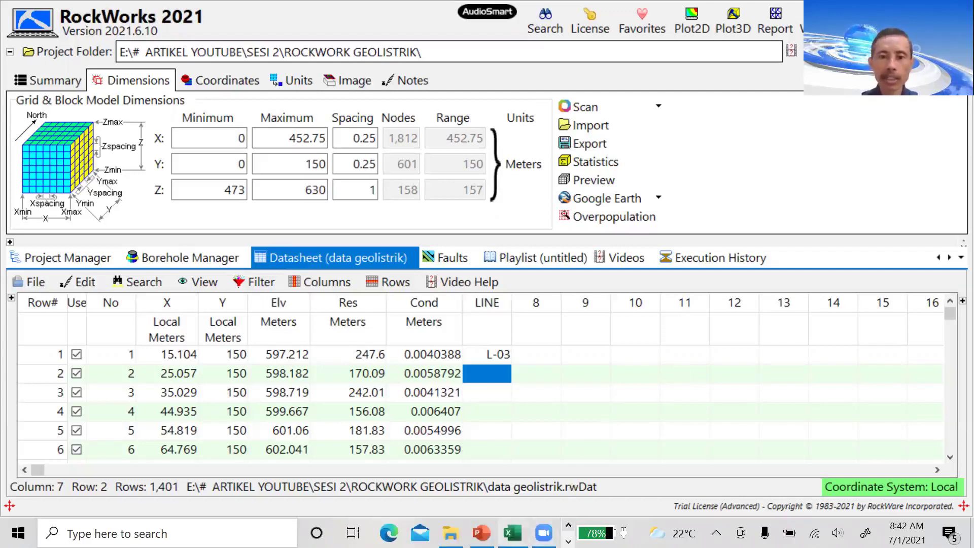
# Switch to the PowerPoint slide show and compare the resistivity sections on slide 3 with the datum point layout on slide 4
pyautogui.click(481, 532)
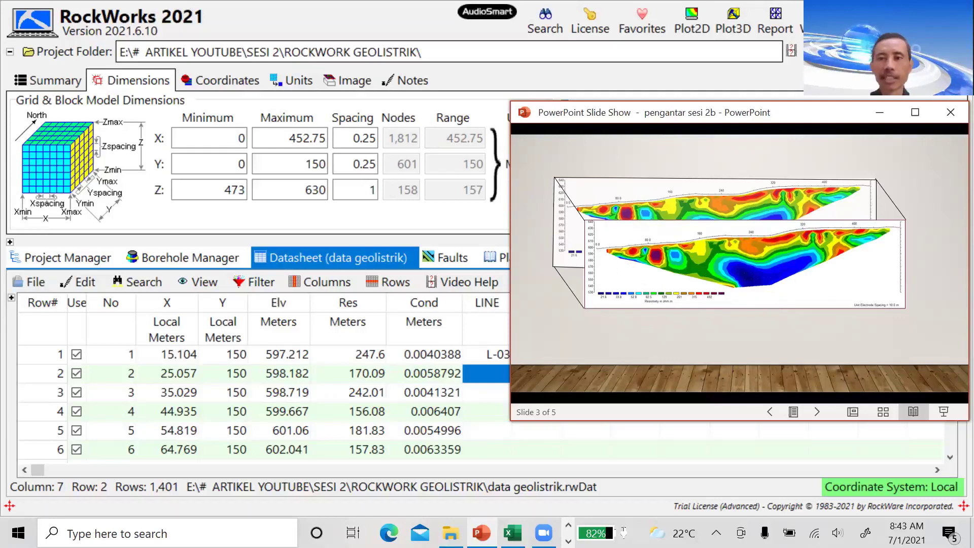
pyautogui.click(863, 349)
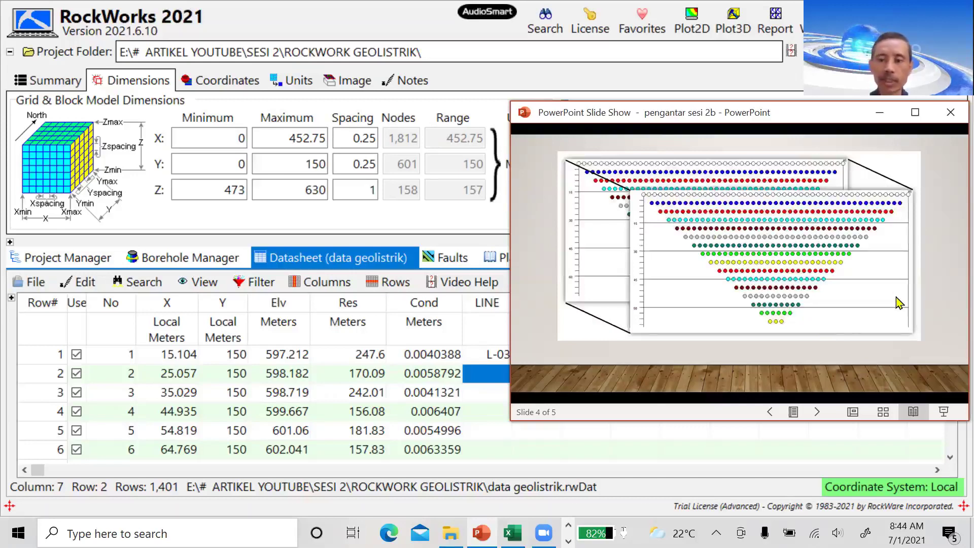
pyautogui.press('Left')
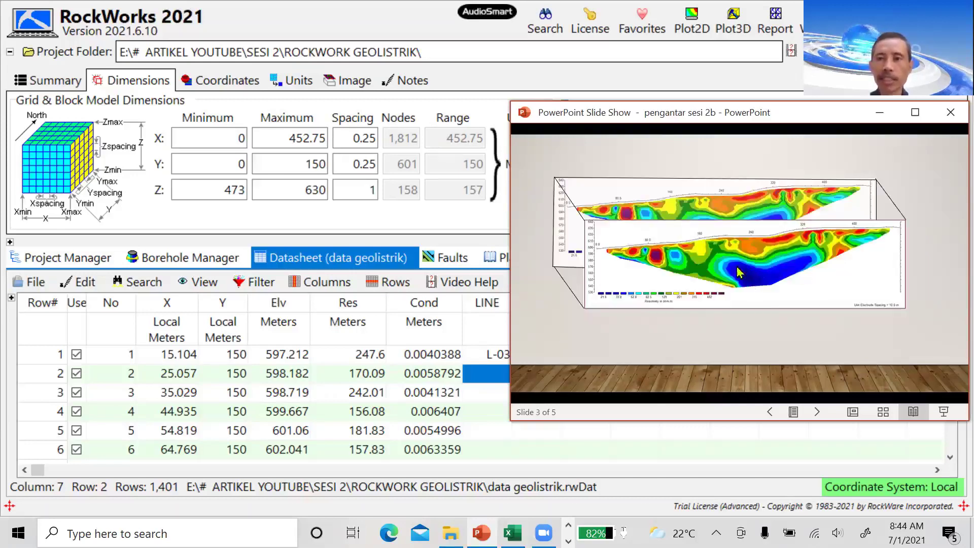
pyautogui.click(794, 295)
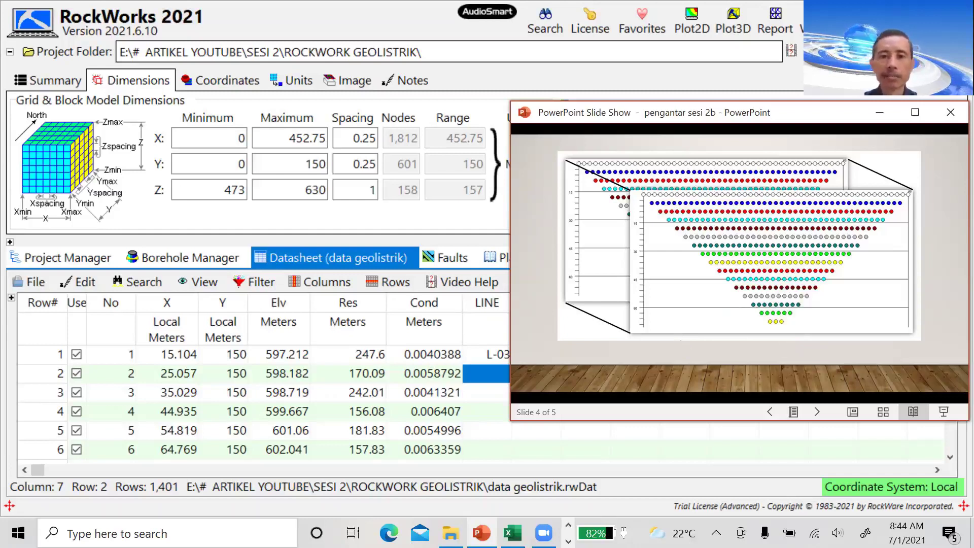
# Switch to the ALL DATA workbook in Excel and examine the first data row from X to LINE
pyautogui.moveTo(513, 531)
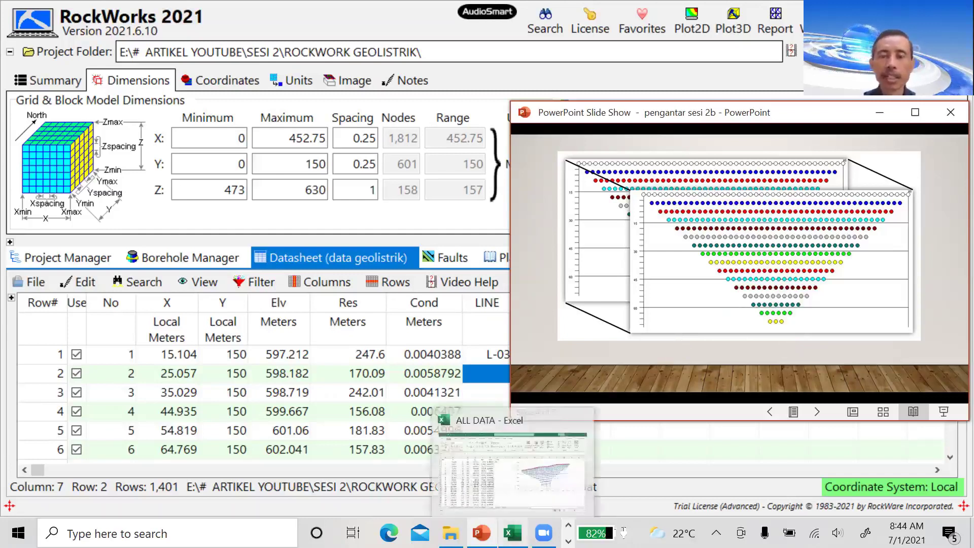
pyautogui.click(512, 470)
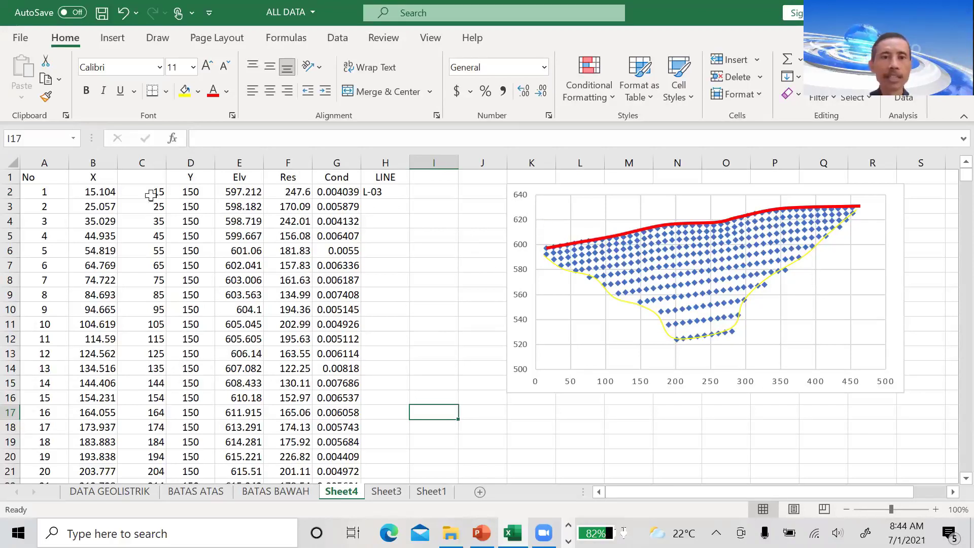
pyautogui.click(105, 190)
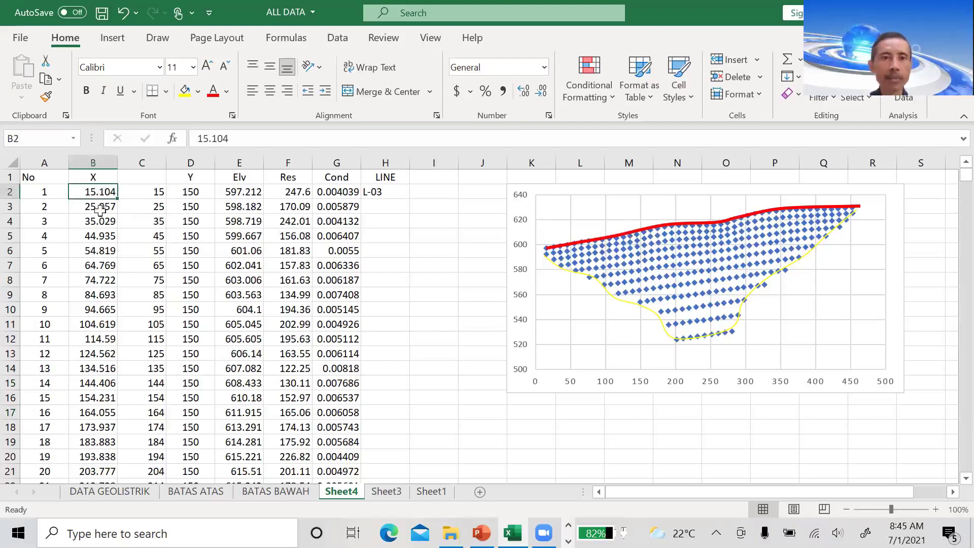
pyautogui.click(394, 190)
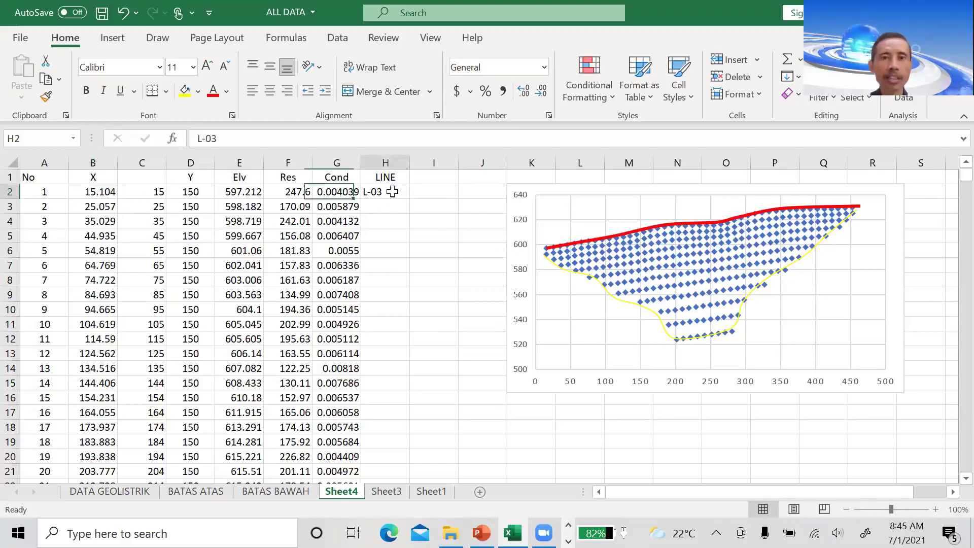
# Select the X values from B2 down to B48 to examine where the first series of positions ends
pyautogui.click(103, 193)
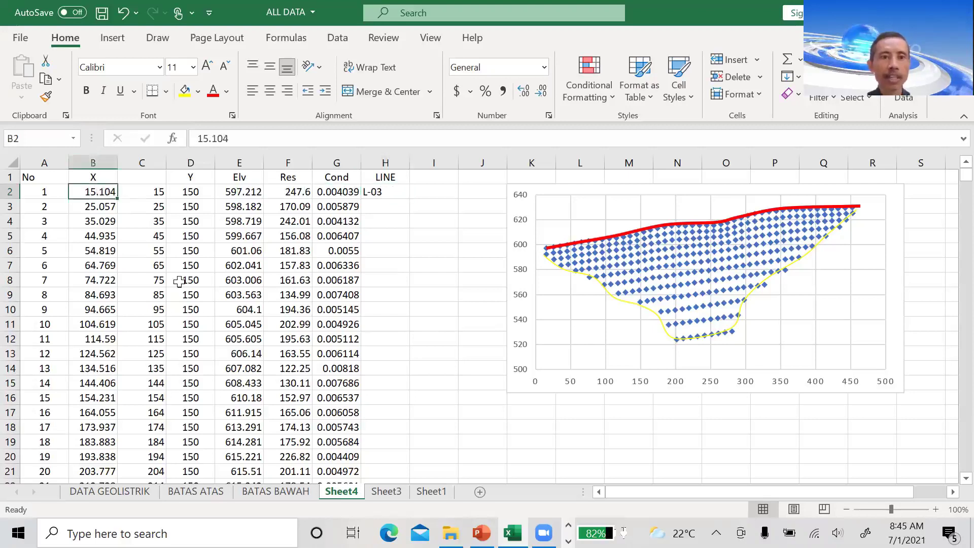
pyautogui.hotkey('shift', 'Down')
pyautogui.hotkey('shift', 'Down')
pyautogui.hotkey('shift', 'Down')
pyautogui.hotkey('shift', 'Down')
pyautogui.hotkey('shift', 'Down')
pyautogui.hotkey('shift', 'Down')
pyautogui.hotkey('shift', 'Down')
pyautogui.hotkey('shift', 'Down')
pyautogui.hotkey('shift', 'Down')
pyautogui.hotkey('shift', 'Down')
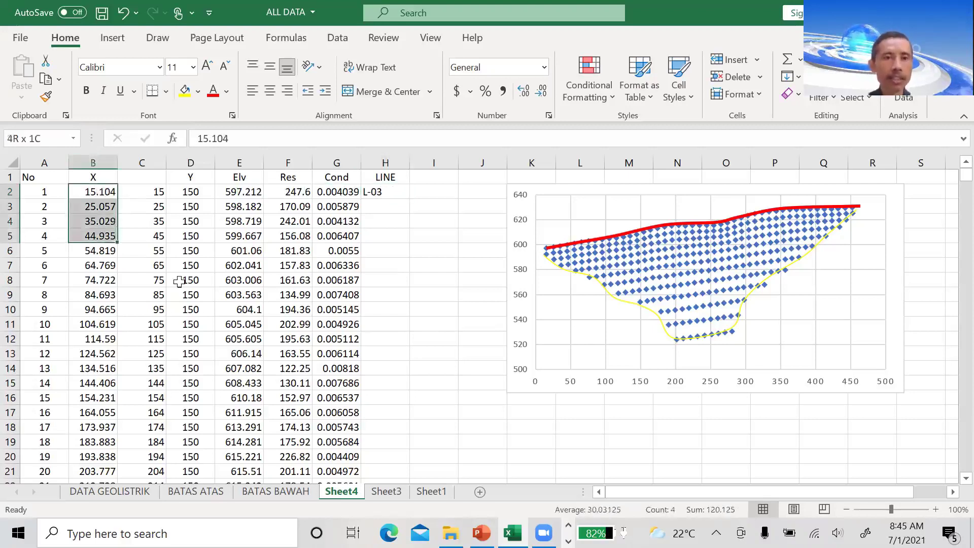
pyautogui.hotkey('shift', 'Down')
pyautogui.hotkey('shift', 'Down')
pyautogui.hotkey('shift', 'Down')
pyautogui.hotkey('shift', 'Down')
pyautogui.hotkey('shift', 'Down')
pyautogui.hotkey('shift', 'Down')
pyautogui.hotkey('shift', 'Down')
pyautogui.hotkey('shift', 'Down')
pyautogui.hotkey('shift', 'Down')
pyautogui.hotkey('shift', 'Down')
pyautogui.hotkey('shift', 'Down')
pyautogui.hotkey('shift', 'Down')
pyautogui.hotkey('shift', 'Down')
pyautogui.hotkey('shift', 'Down')
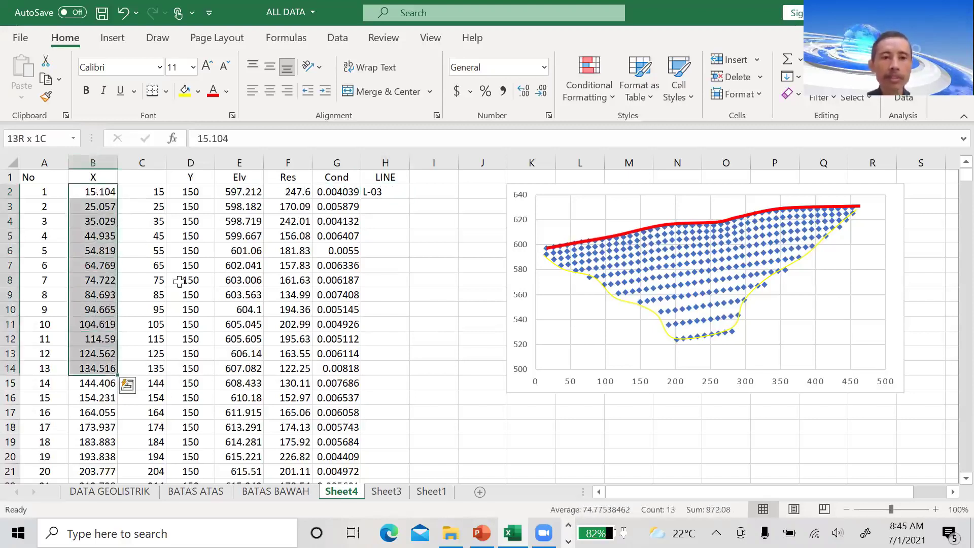
pyautogui.hotkey('shift', 'Down')
pyautogui.hotkey('shift', 'Down')
pyautogui.hotkey('shift', 'Down')
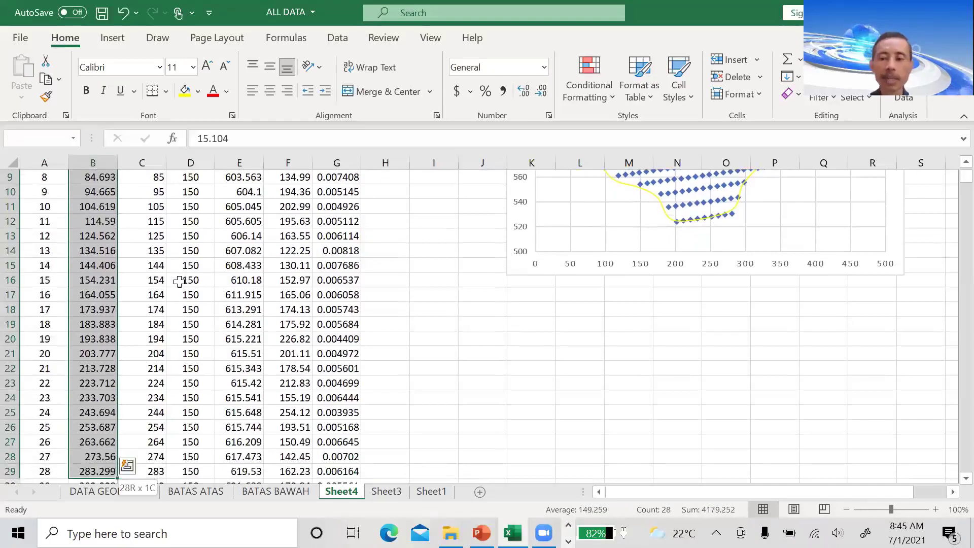
pyautogui.hotkey('shift', 'Down')
pyautogui.hotkey('shift', 'Down')
pyautogui.hotkey('shift', 'Down')
pyautogui.hotkey('shift', 'Down')
pyautogui.hotkey('shift', 'Down')
pyautogui.hotkey('shift', 'Down')
pyautogui.hotkey('shift', 'Down')
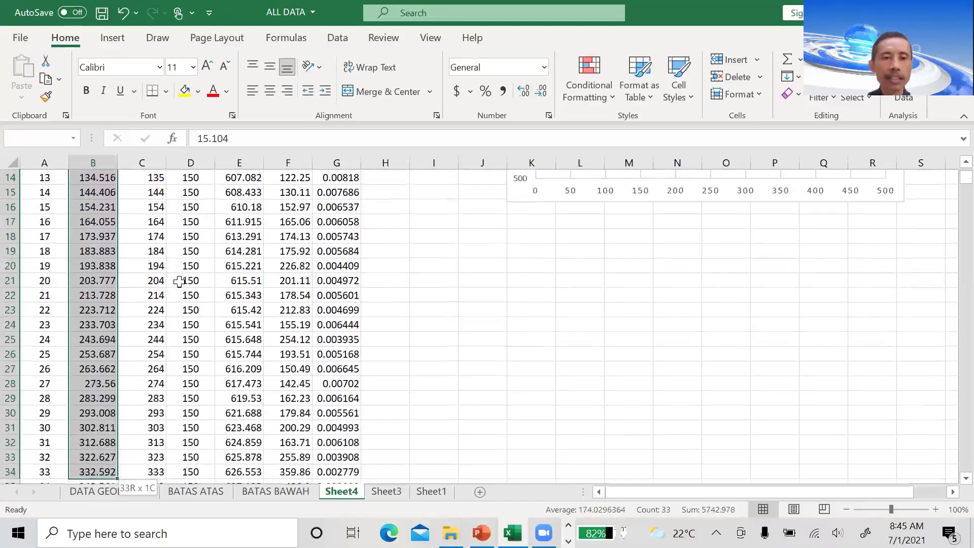
pyautogui.hotkey('shift', 'Down')
pyautogui.hotkey('shift', 'Down')
pyautogui.hotkey('shift', 'Down')
pyautogui.hotkey('shift', 'Down')
pyautogui.hotkey('shift', 'Down')
pyautogui.hotkey('shift', 'Down')
pyautogui.hotkey('shift', 'Down')
pyautogui.hotkey('shift', 'Down')
pyautogui.hotkey('shift', 'Down')
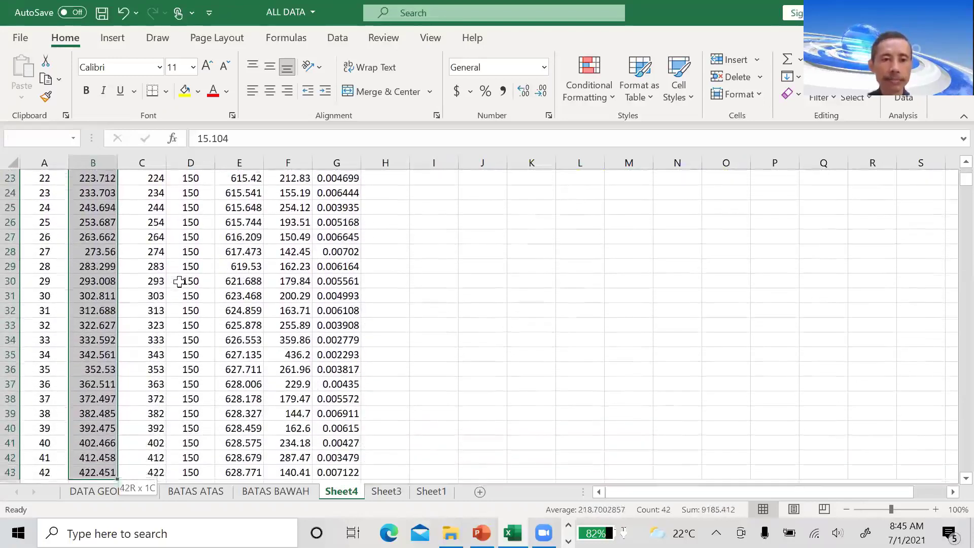
pyautogui.hotkey('shift', 'Down')
pyautogui.hotkey('shift', 'Down')
pyautogui.hotkey('shift', 'Down')
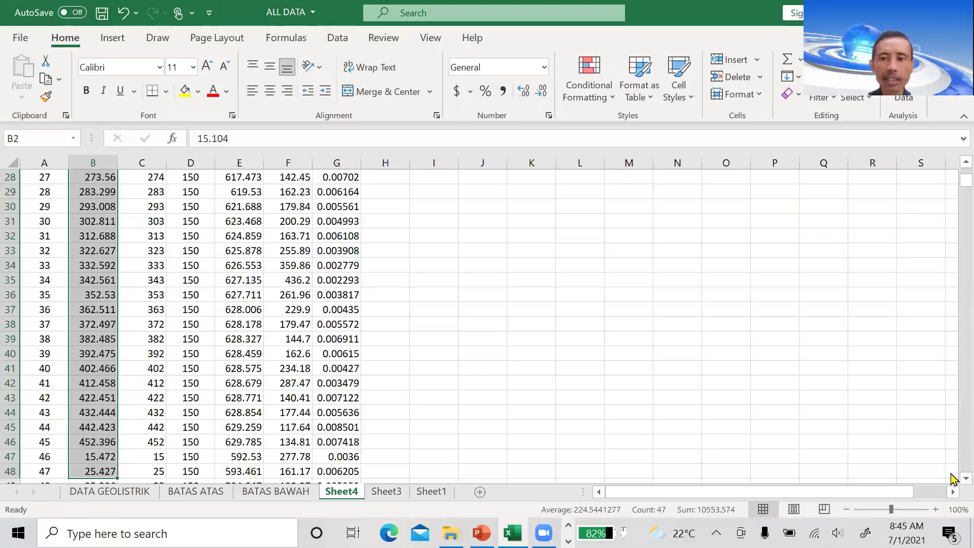
# Label the start of the second series of X positions with n=2 in cell I47
pyautogui.scroll(-4, 951, 479)
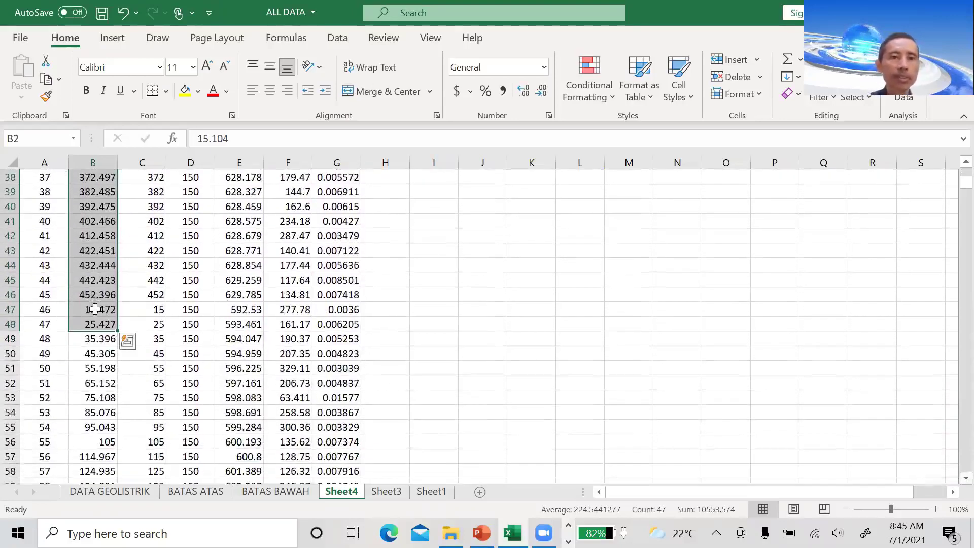
pyautogui.click(95, 309)
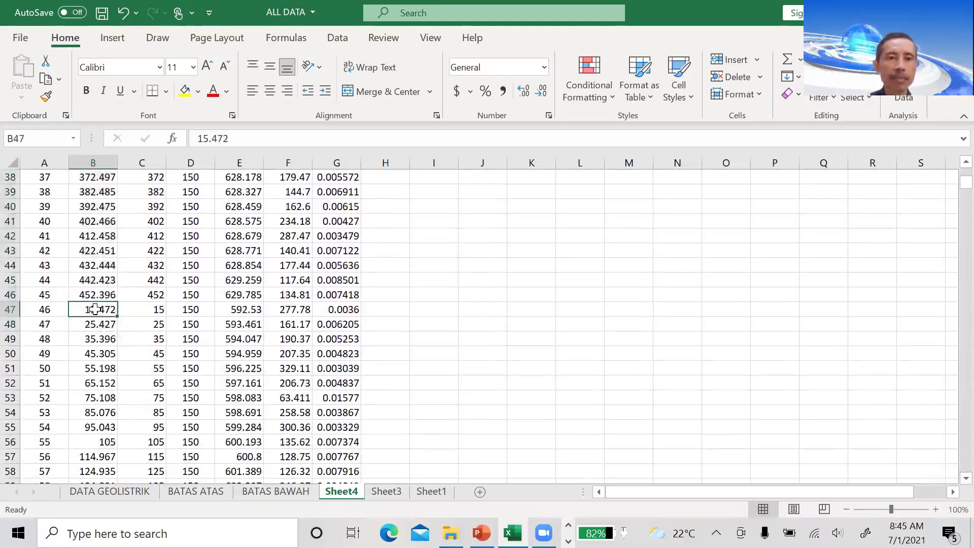
pyautogui.click(439, 309)
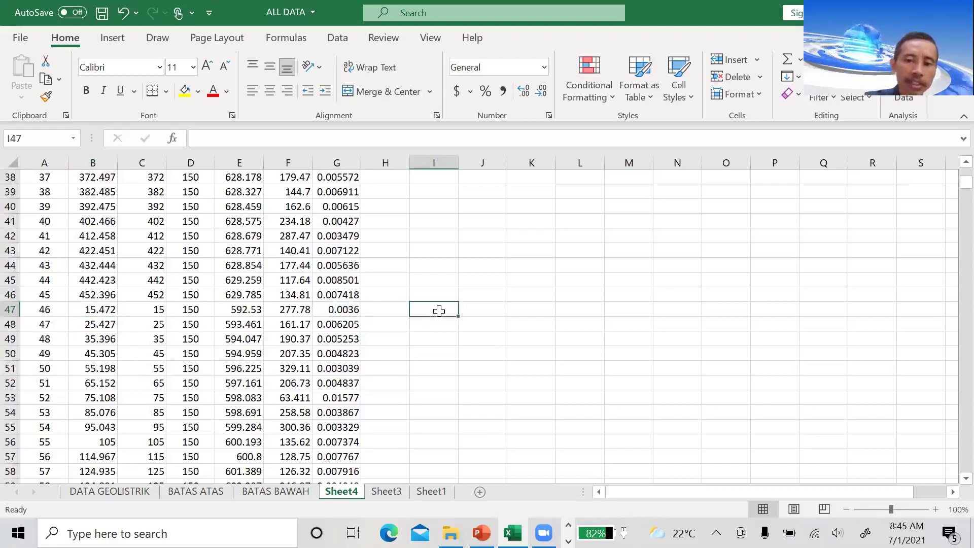
pyautogui.write('n')
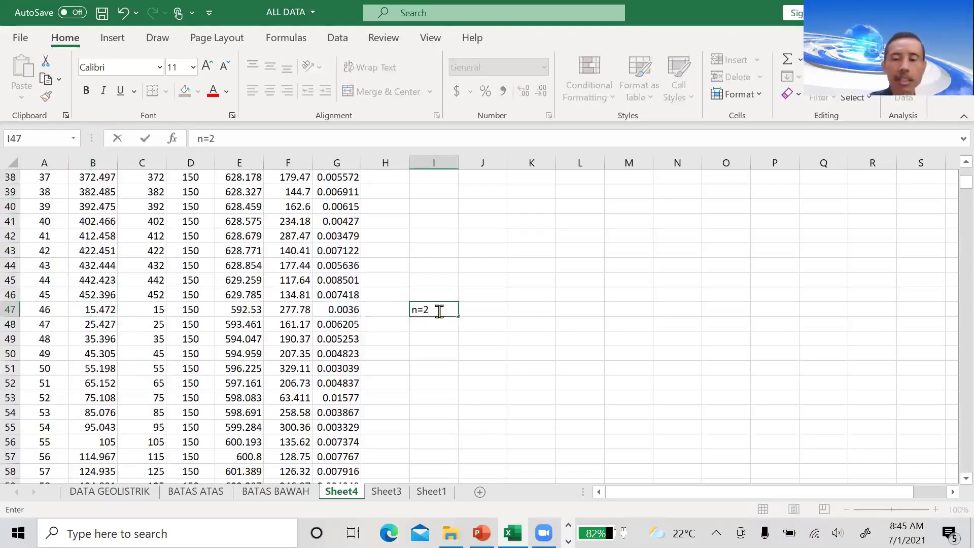
pyautogui.write('=2')
pyautogui.press('Return')
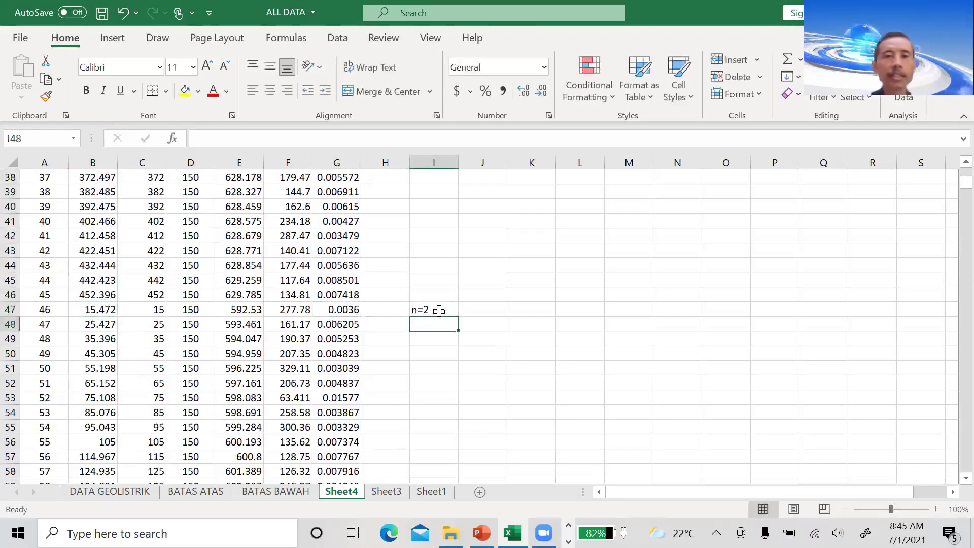
# Select the second series of X values from B47 down to B91 to examine where it ends
pyautogui.click(90, 307)
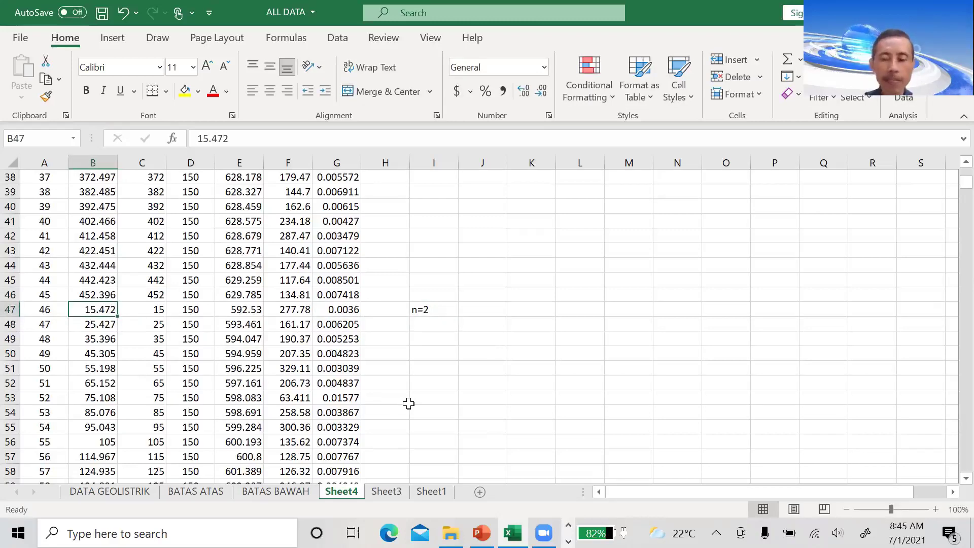
pyautogui.hotkey('shift', 'Down')
pyautogui.hotkey('shift', 'Down')
pyautogui.hotkey('shift', 'Down')
pyautogui.moveTo(101, 479); pyautogui.dragTo(101, 412)
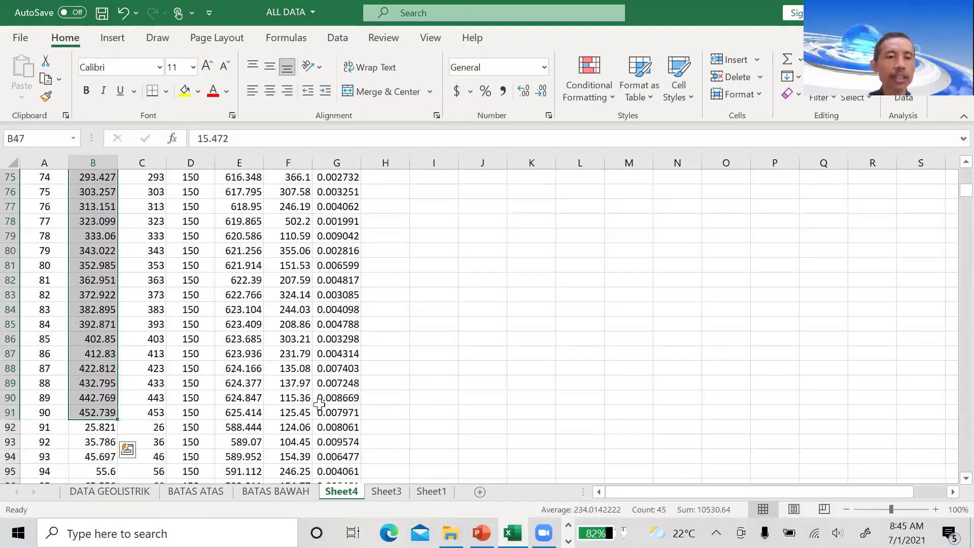
# Label the start of the third series of X positions with n=3 in cell I92
pyautogui.click(395, 428)
pyautogui.click(429, 427)
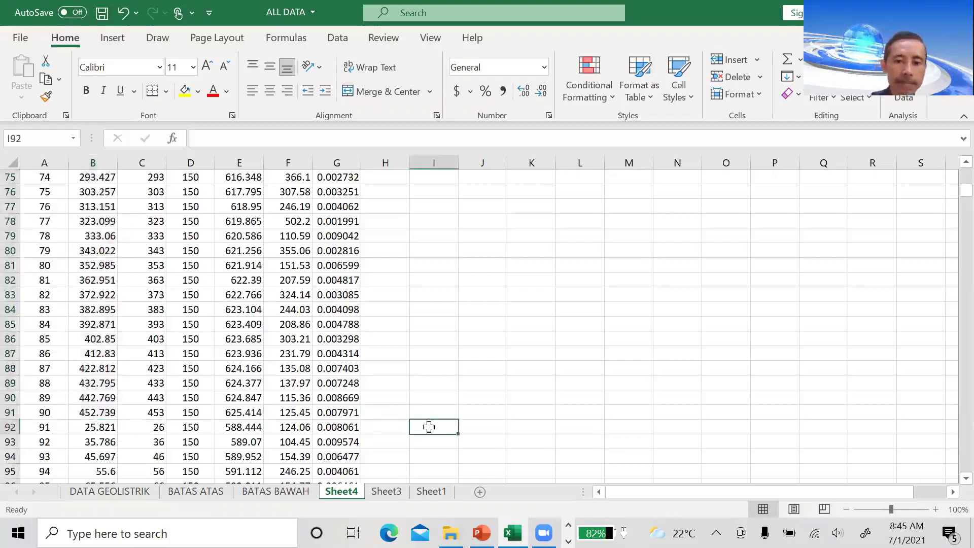
pyautogui.write('n=3')
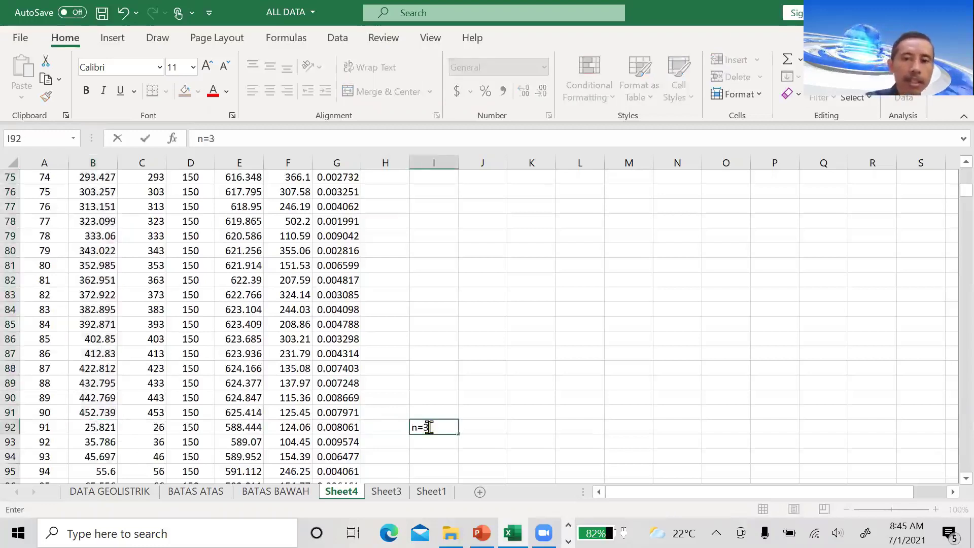
pyautogui.press('Return')
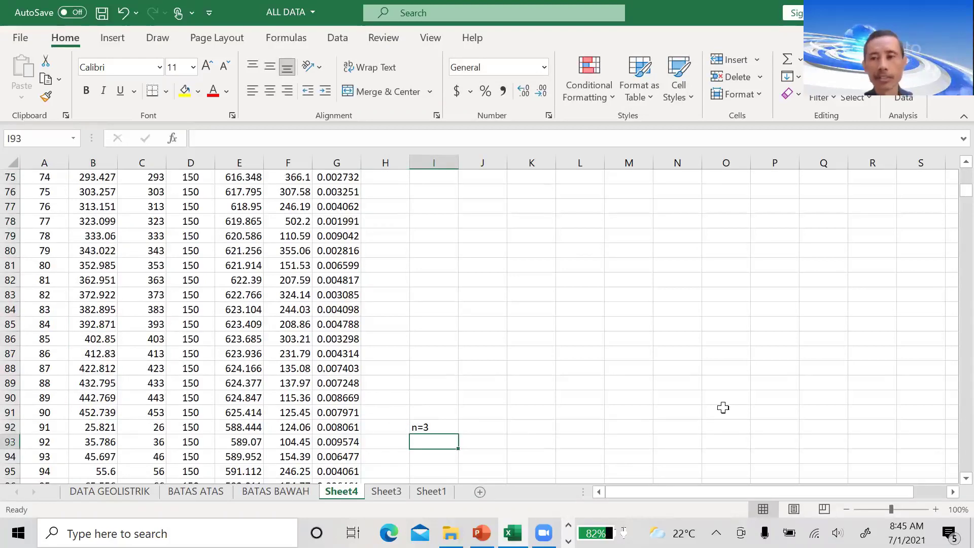
# Label the first data row of line L-03 with n=1 in cell I2
pyautogui.moveTo(953, 198); pyautogui.dragTo(954, 170)
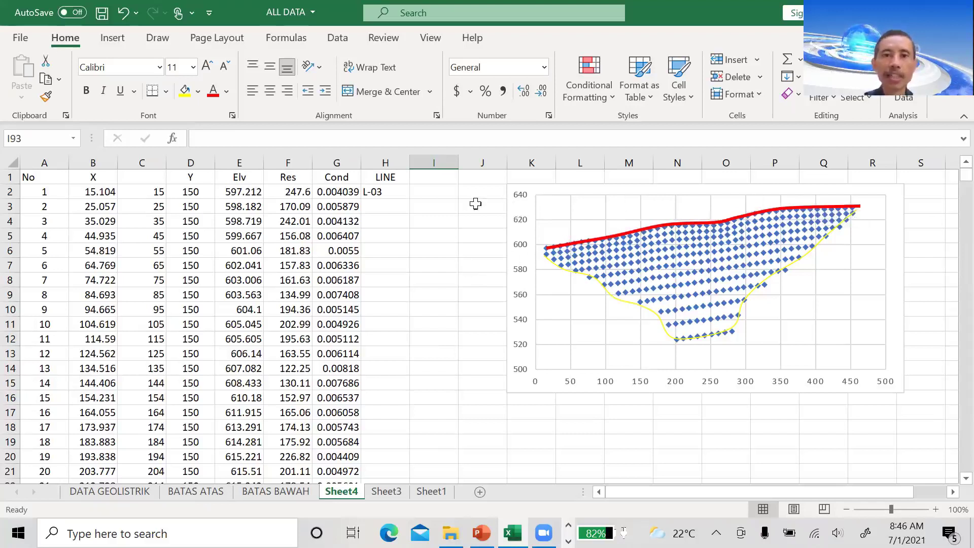
pyautogui.click(418, 190)
pyautogui.write('n=1')
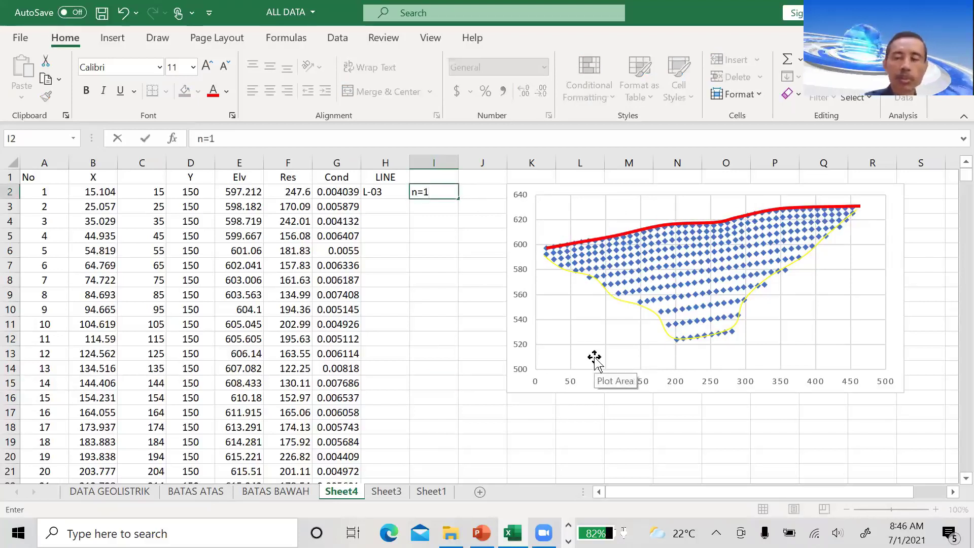
pyautogui.press('Return')
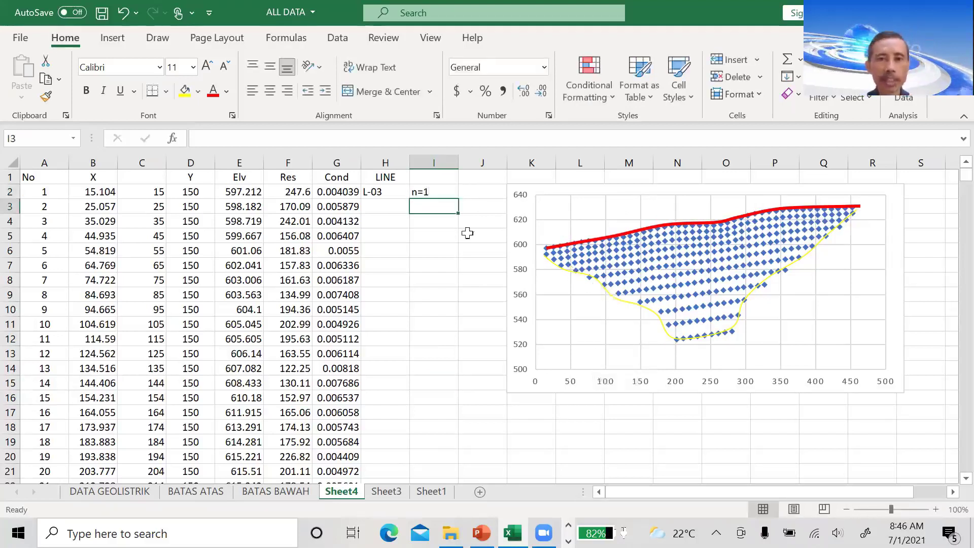
# Examine the L-03 line name and n=1 label, and select that level's full data block from B2 to I46
pyautogui.click(386, 196)
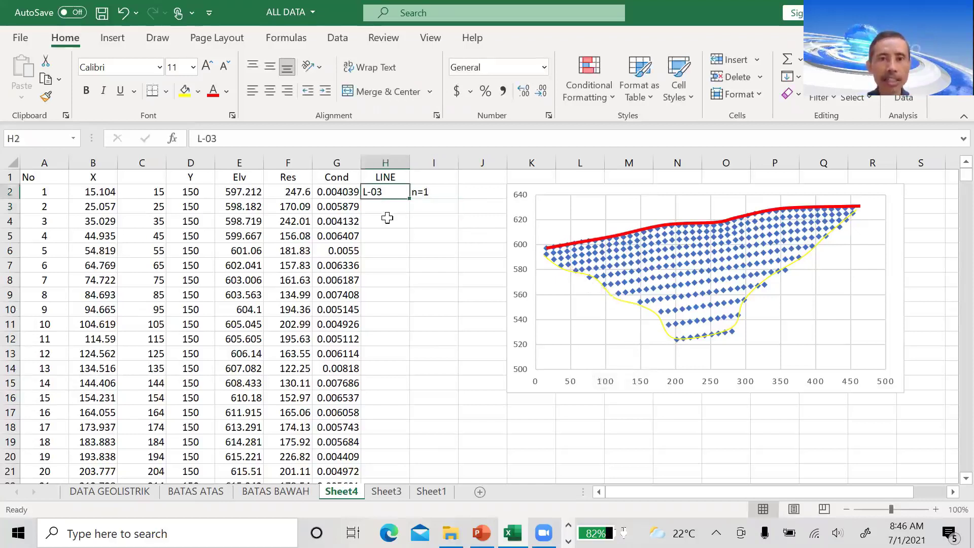
pyautogui.click(445, 191)
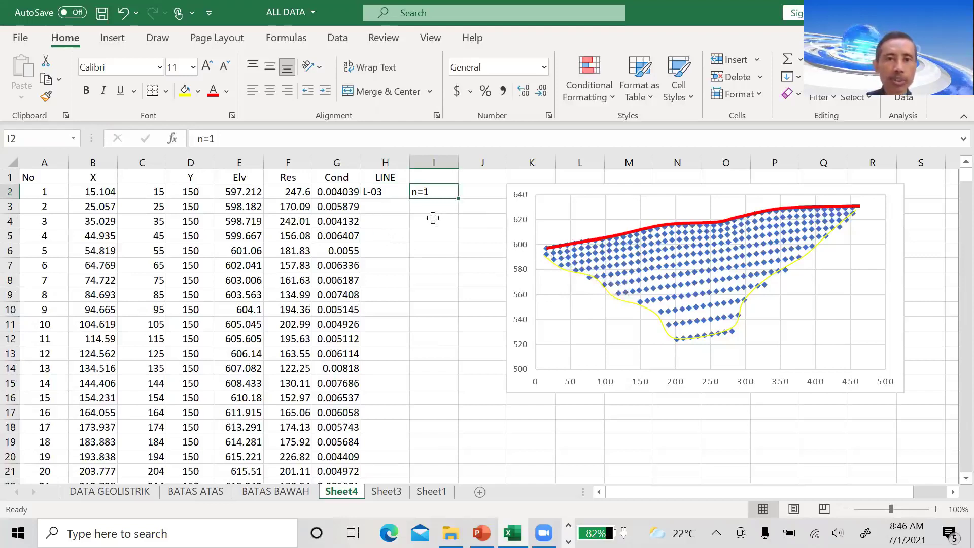
pyautogui.click(111, 191)
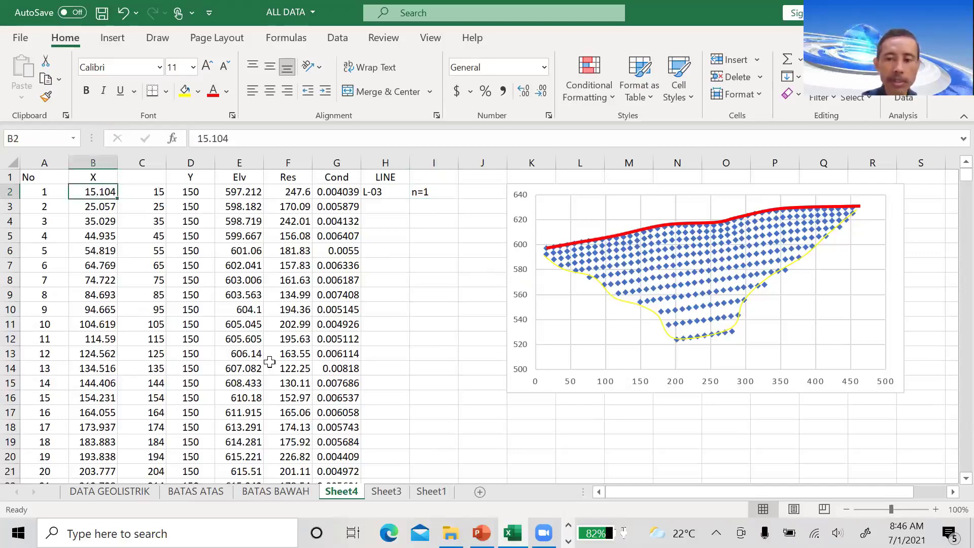
pyautogui.hotkey('shift', 'Down')
pyautogui.hotkey('shift', 'Down')
pyautogui.hotkey('shift', 'Down')
pyautogui.hotkey('shift', 'Down')
pyautogui.hotkey('shift', 'Down')
pyautogui.hotkey('shift', 'Down')
pyautogui.hotkey('shift', 'Down')
pyautogui.hotkey('shift', 'Down')
pyautogui.hotkey('shift', 'Down')
pyautogui.hotkey('shift', 'Down')
pyautogui.hotkey('shift', 'Down')
pyautogui.hotkey('shift', 'Down')
pyautogui.hotkey('shift', 'Down')
pyautogui.hotkey('shift', 'Down')
pyautogui.hotkey('shift', 'Down')
pyautogui.hotkey('shift', 'Down')
pyautogui.hotkey('shift', 'Down')
pyautogui.hotkey('shift', 'Down')
pyautogui.hotkey('shift', 'Down')
pyautogui.hotkey('shift', 'Down')
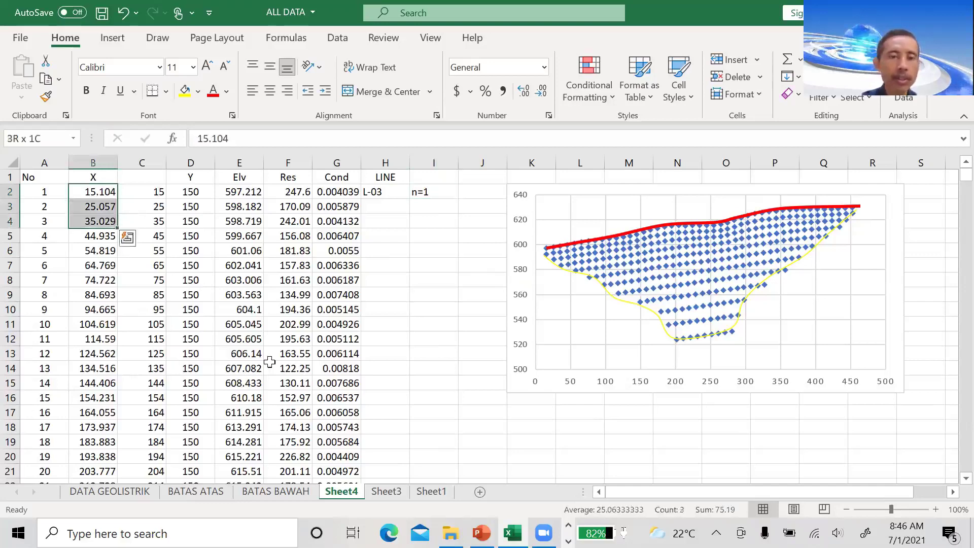
pyautogui.hotkey('shift', 'Down')
pyautogui.hotkey('shift', 'Down')
pyautogui.hotkey('shift', 'Down')
pyautogui.hotkey('shift', 'Down')
pyautogui.hotkey('shift', 'Down')
pyautogui.hotkey('shift', 'Down')
pyautogui.hotkey('shift', 'Down')
pyautogui.hotkey('shift', 'Down')
pyautogui.hotkey('shift', 'Down')
pyautogui.hotkey('shift', 'Down')
pyautogui.hotkey('shift', 'Down')
pyautogui.hotkey('shift', 'Down')
pyautogui.hotkey('shift', 'Down')
pyautogui.hotkey('shift', 'Down')
pyautogui.hotkey('shift', 'Down')
pyautogui.hotkey('shift', 'Down')
pyautogui.hotkey('shift', 'Down')
pyautogui.hotkey('shift', 'Down')
pyautogui.hotkey('shift', 'Down')
pyautogui.hotkey('shift', 'Down')
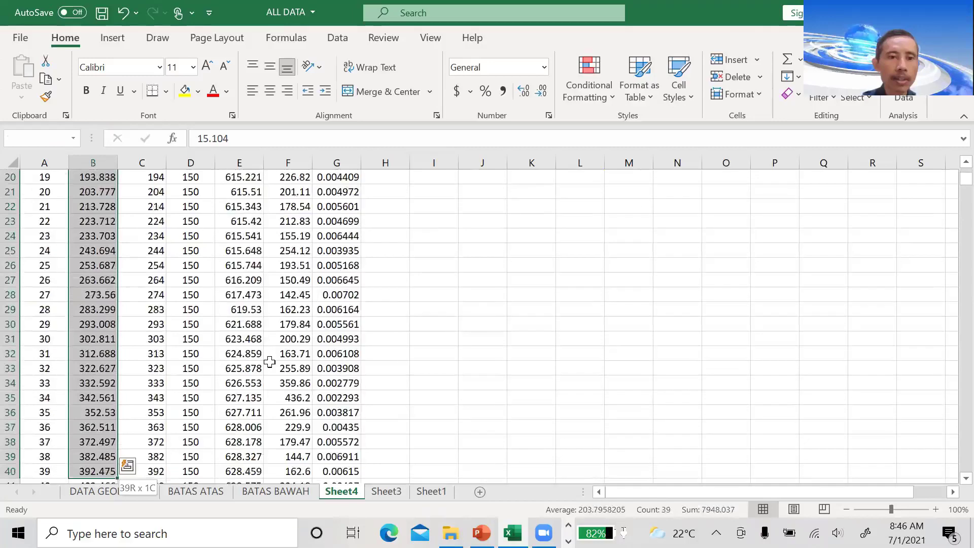
pyautogui.hotkey('shift', 'Up')
pyautogui.hotkey('shift', 'Up')
pyautogui.hotkey('shift', 'Up')
pyautogui.hotkey('shift', 'Up')
pyautogui.hotkey('shift', 'Up')
pyautogui.hotkey('shift', 'Up')
pyautogui.hotkey('shift', 'Up')
pyautogui.hotkey('shift', 'Up')
pyautogui.hotkey('shift', 'Up')
pyautogui.hotkey('shift', 'Up')
pyautogui.hotkey('shift', 'Up')
pyautogui.hotkey('shift', 'Up')
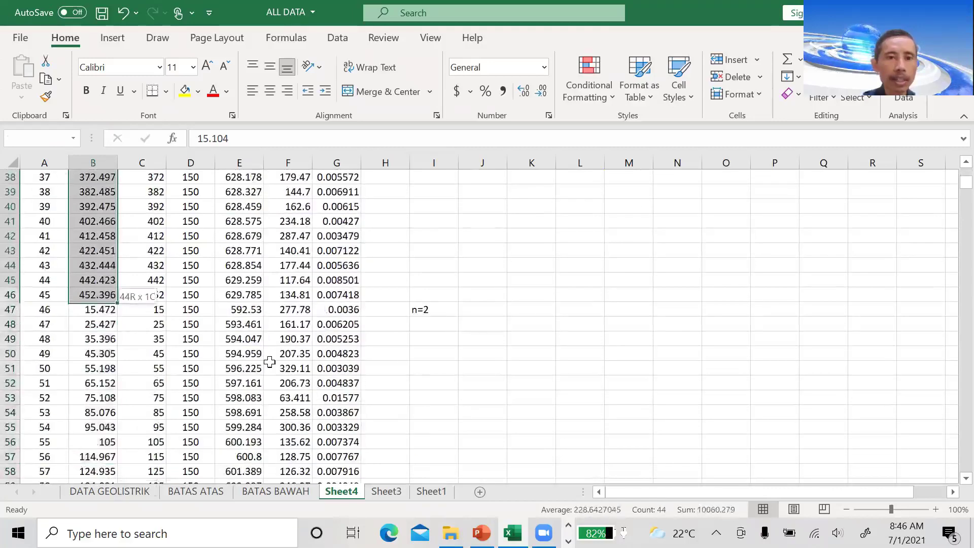
pyautogui.hotkey('shift', 'Right')
pyautogui.hotkey('shift', 'Right')
pyautogui.hotkey('shift', 'Right')
pyautogui.hotkey('shift', 'Right')
pyautogui.hotkey('shift', 'Right')
pyautogui.hotkey('shift', 'Right')
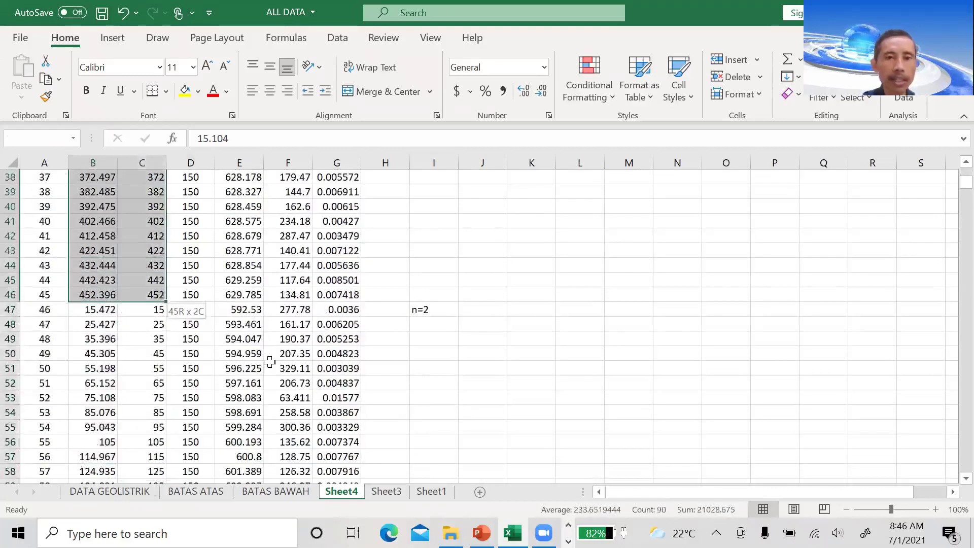
pyautogui.hotkey('shift', 'Right')
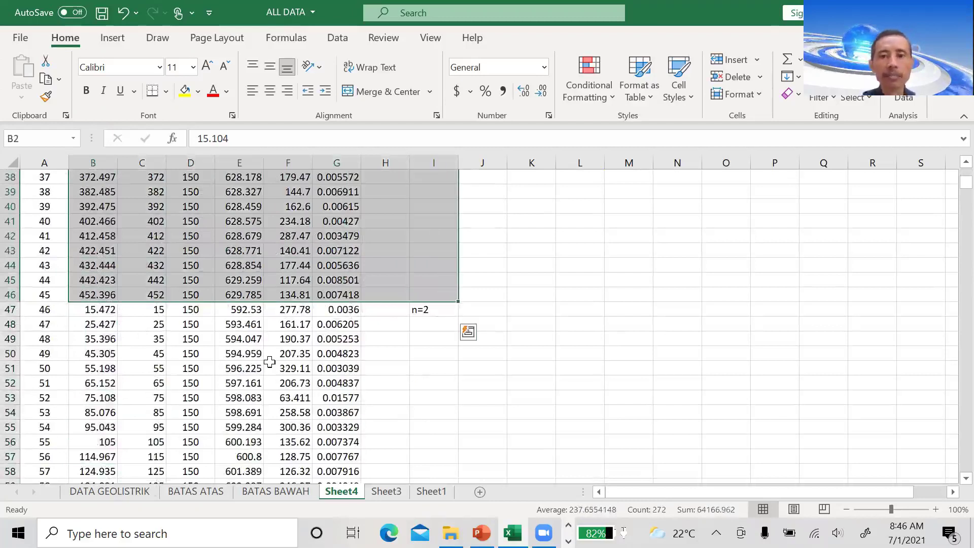
# Select the first rows of the n=2 level from B47 to I50 to examine their data
pyautogui.click(89, 309)
pyautogui.keyDown('shift'); pyautogui.click(427, 308); pyautogui.keyUp('shift')
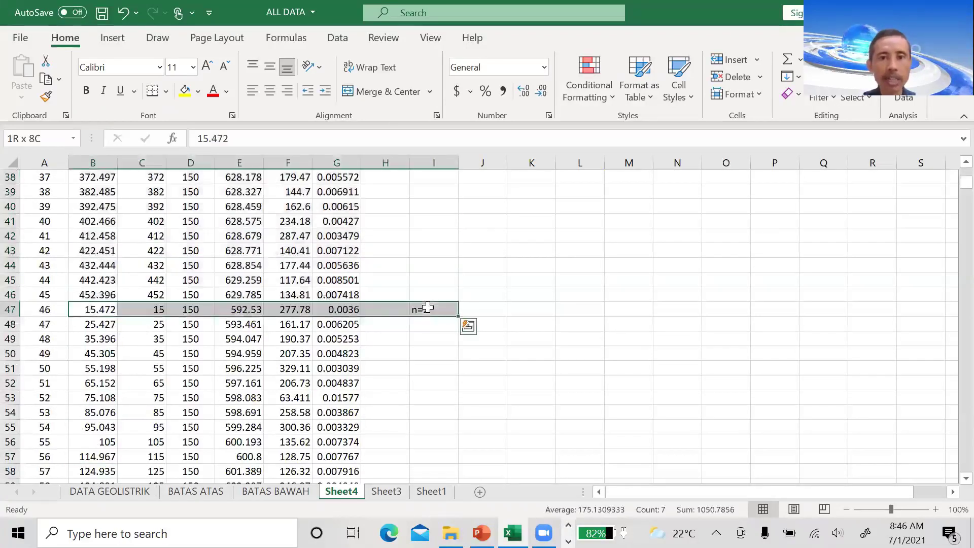
pyautogui.hotkey('shift', 'Down')
pyautogui.hotkey('shift', 'Down')
pyautogui.hotkey('shift', 'Down')
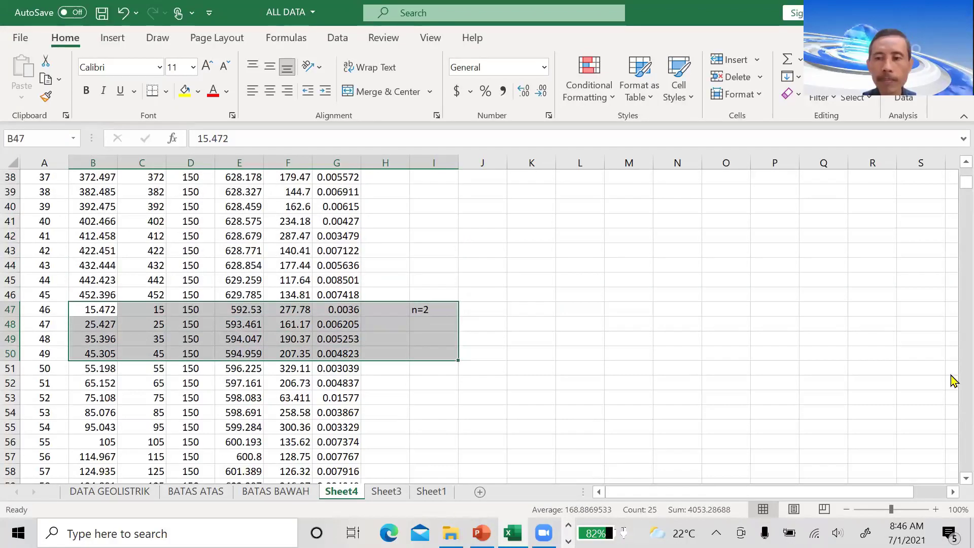
# Find where line L-03 ends and extend the selection from B47 to H351 to review its remaining data, then clear the selection
pyautogui.scroll(-7, 953, 431)
pyautogui.scroll(-20, 954, 432)
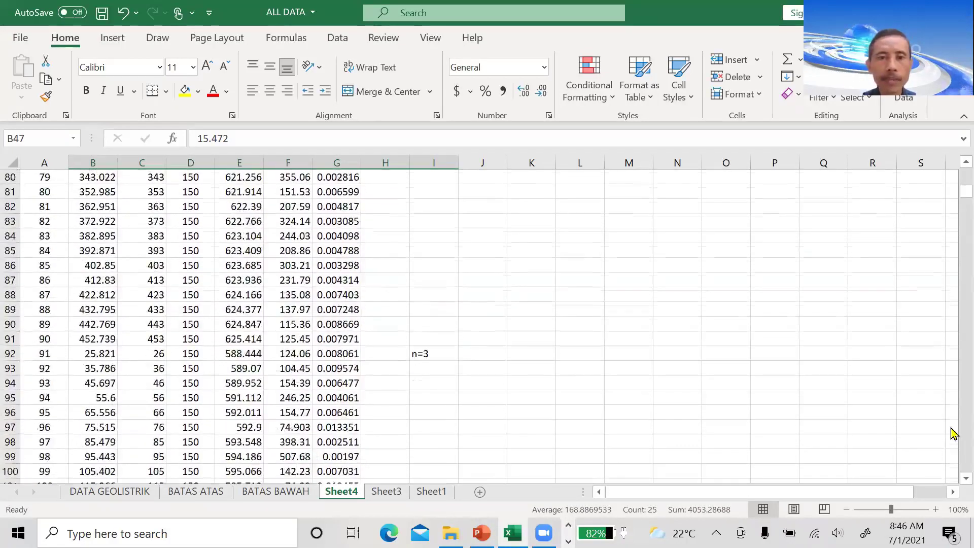
pyautogui.scroll(-20, 953, 434)
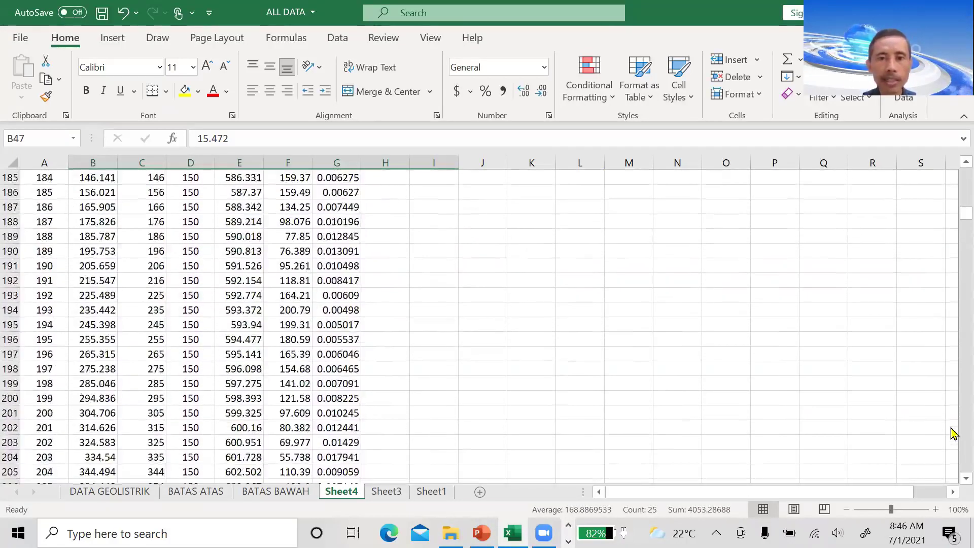
pyautogui.scroll(-20, 953, 433)
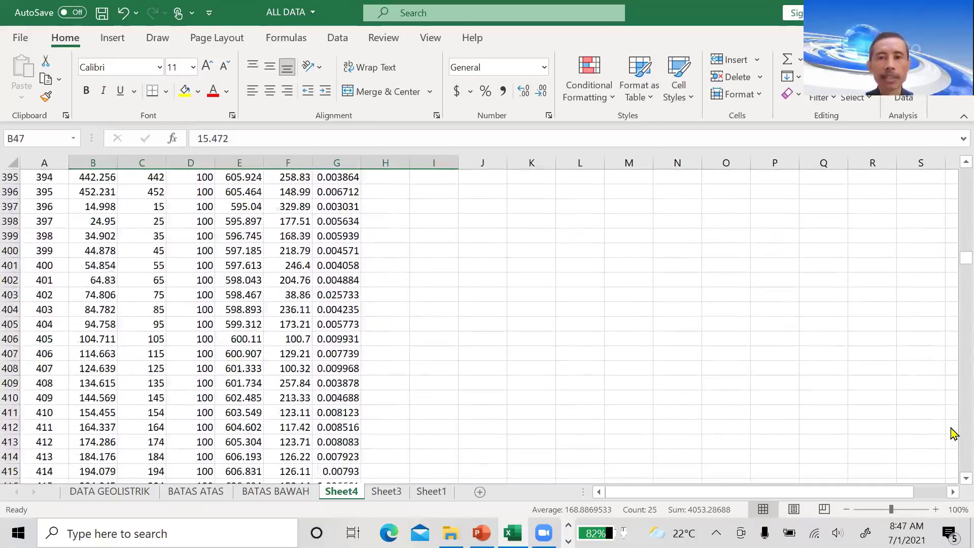
pyautogui.scroll(7, 954, 217)
pyautogui.scroll(14, 953, 217)
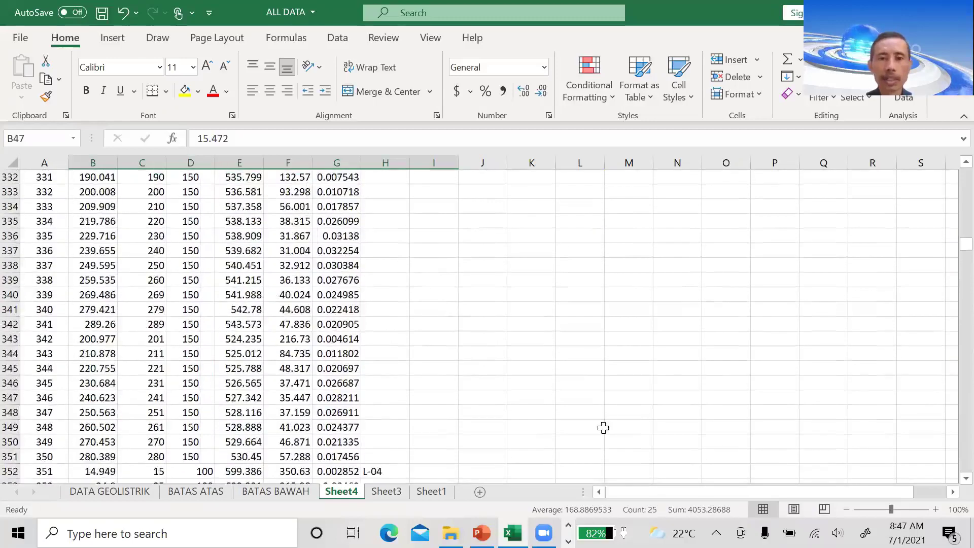
pyautogui.keyDown('shift'); pyautogui.click(378, 457); pyautogui.keyUp('shift')
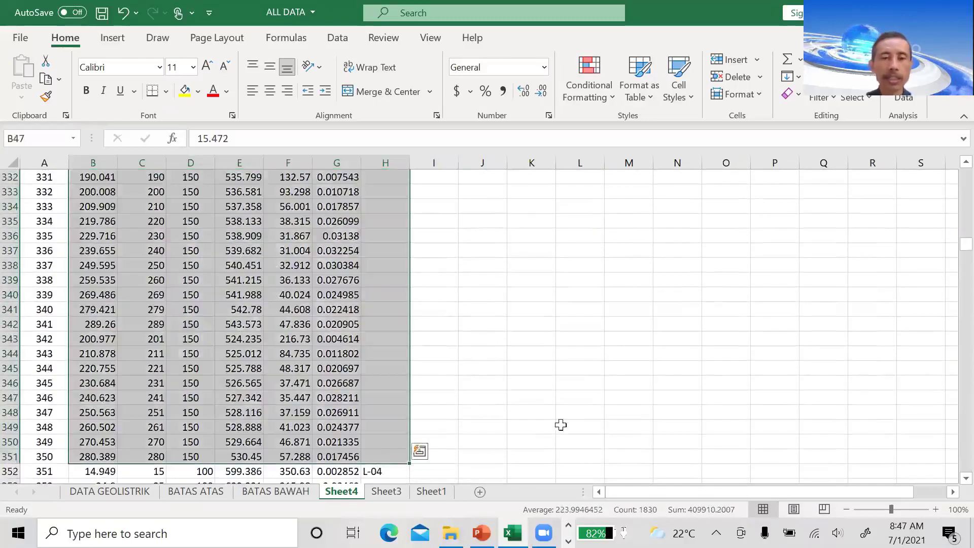
pyautogui.scroll(-1, 952, 485)
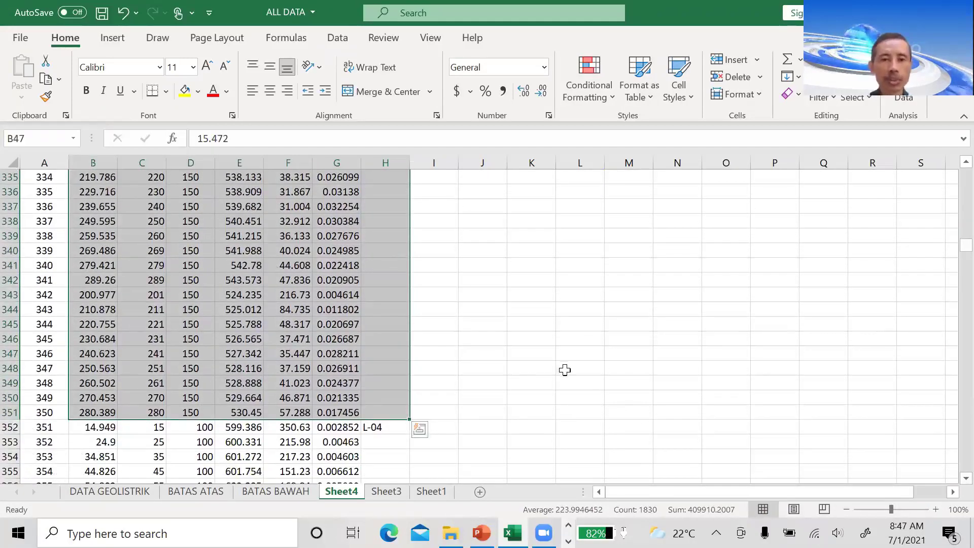
pyautogui.click(436, 323)
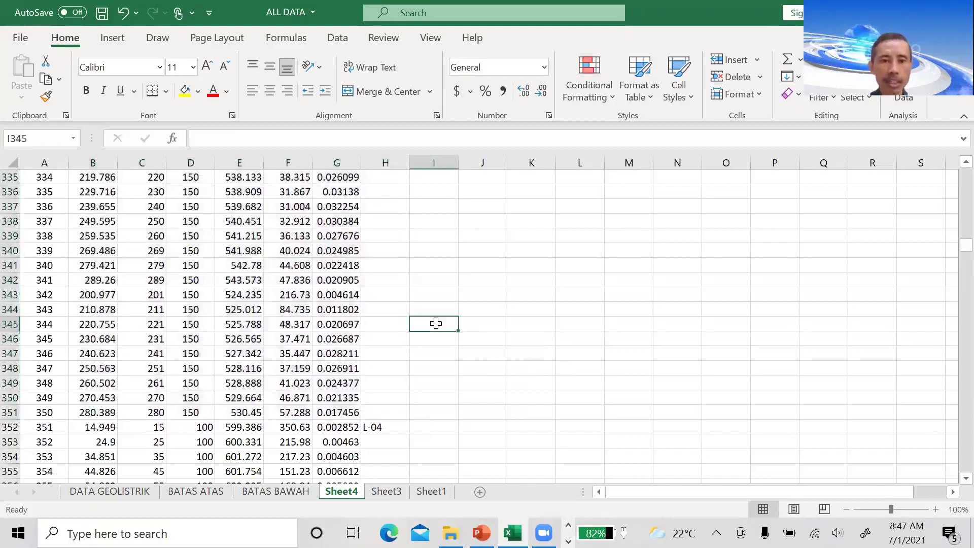
# View the BATAS ATAS sheet and compare it with the full datum point chart beside the first rows of Sheet4
pyautogui.click(211, 491)
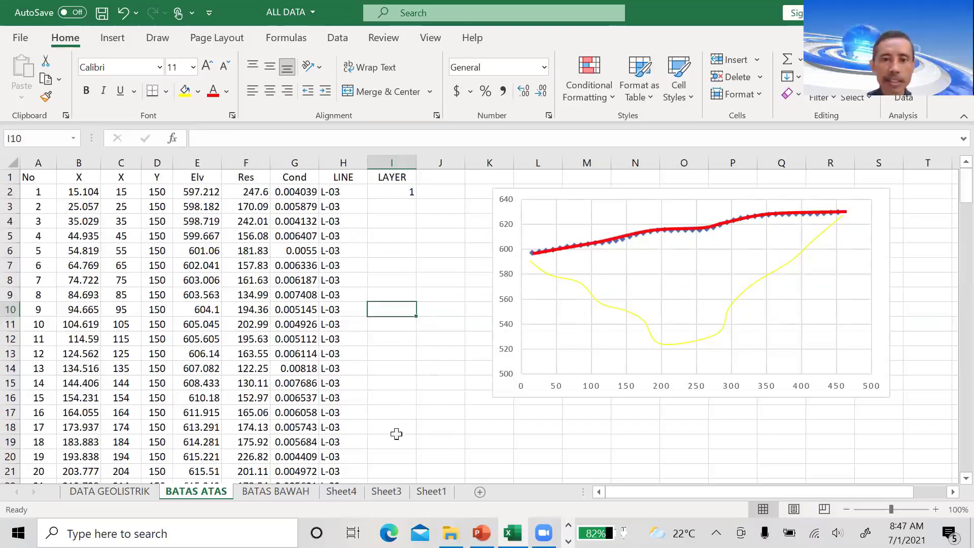
pyautogui.click(341, 491)
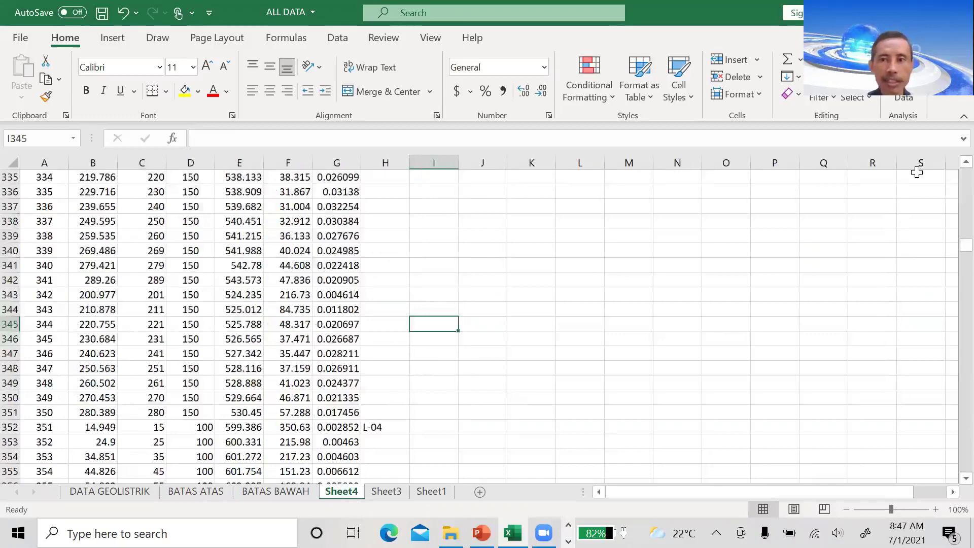
pyautogui.moveTo(952, 252); pyautogui.dragTo(956, 168)
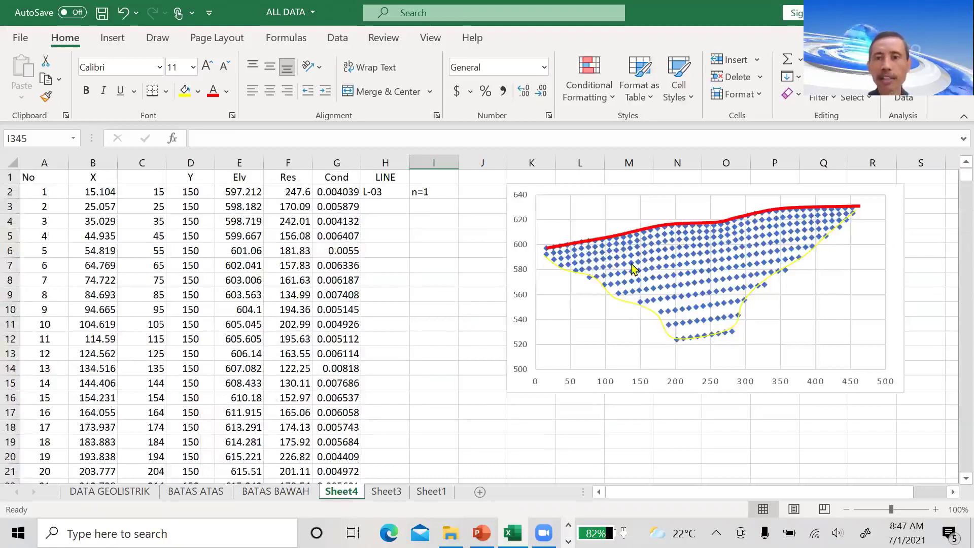
# On the BATAS ATAS sheet, examine the LAYER value in I2 and select the L-03 upper boundary data from B2 to H46
pyautogui.click(212, 502)
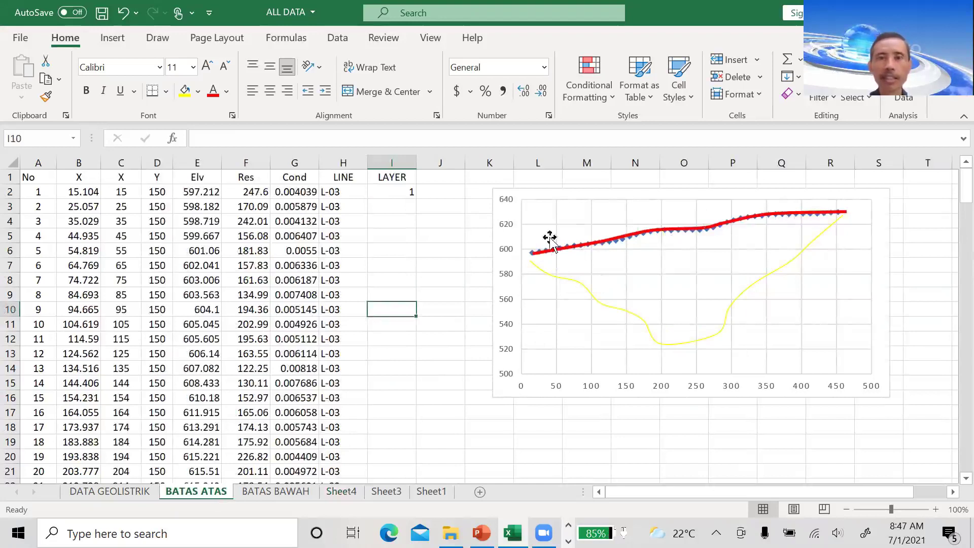
pyautogui.click(382, 191)
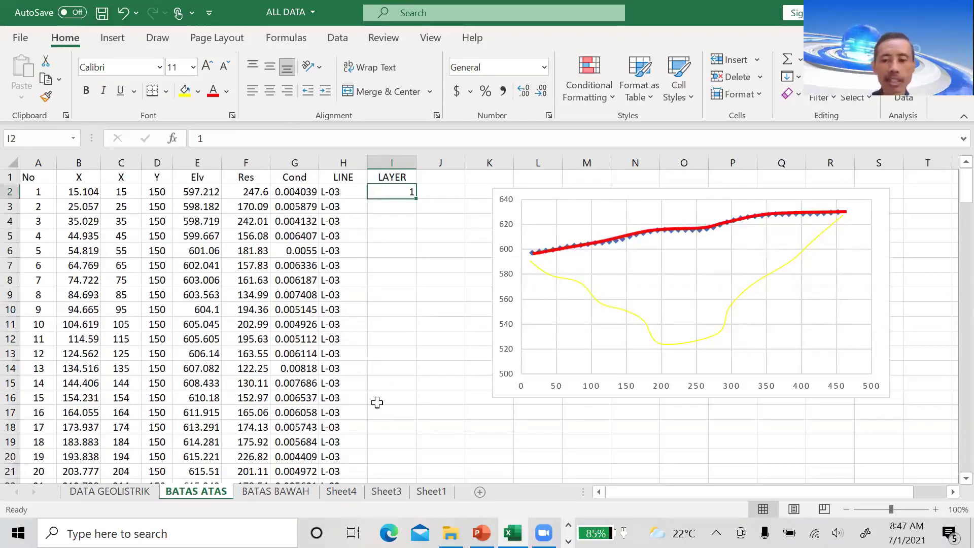
pyautogui.click(78, 193)
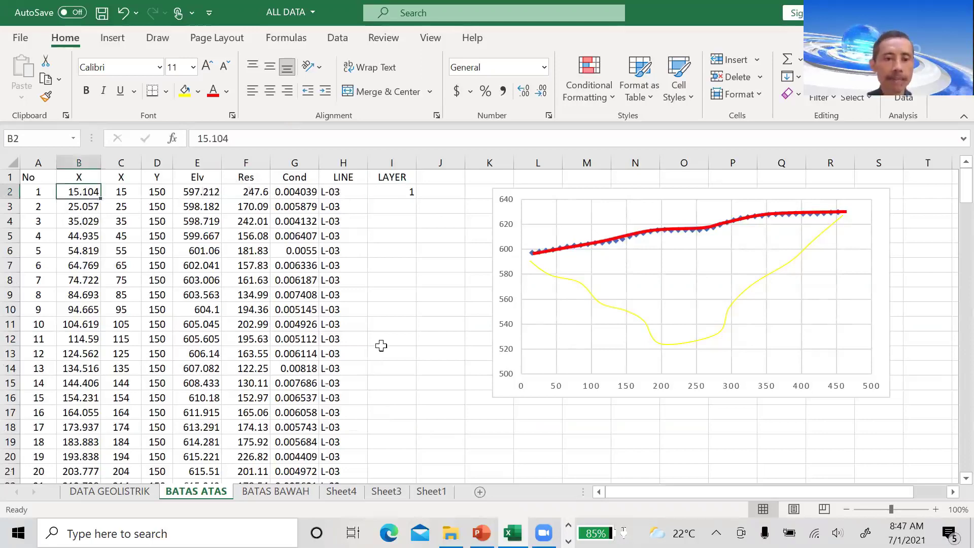
pyautogui.hotkey('shift', 'Down')
pyautogui.hotkey('shift', 'Down')
pyautogui.hotkey('shift', 'Down')
pyautogui.hotkey('shift', 'Down')
pyautogui.hotkey('shift', 'Down')
pyautogui.hotkey('shift', 'Down')
pyautogui.hotkey('shift', 'Down')
pyautogui.hotkey('shift', 'Down')
pyautogui.hotkey('shift', 'Down')
pyautogui.hotkey('shift', 'Down')
pyautogui.hotkey('shift', 'Down')
pyautogui.hotkey('shift', 'Down')
pyautogui.hotkey('shift', 'Down')
pyautogui.hotkey('shift', 'Down')
pyautogui.hotkey('shift', 'Down')
pyautogui.hotkey('shift', 'Down')
pyautogui.hotkey('shift', 'Down')
pyautogui.hotkey('shift', 'Down')
pyautogui.hotkey('shift', 'Down')
pyautogui.hotkey('shift', 'Down')
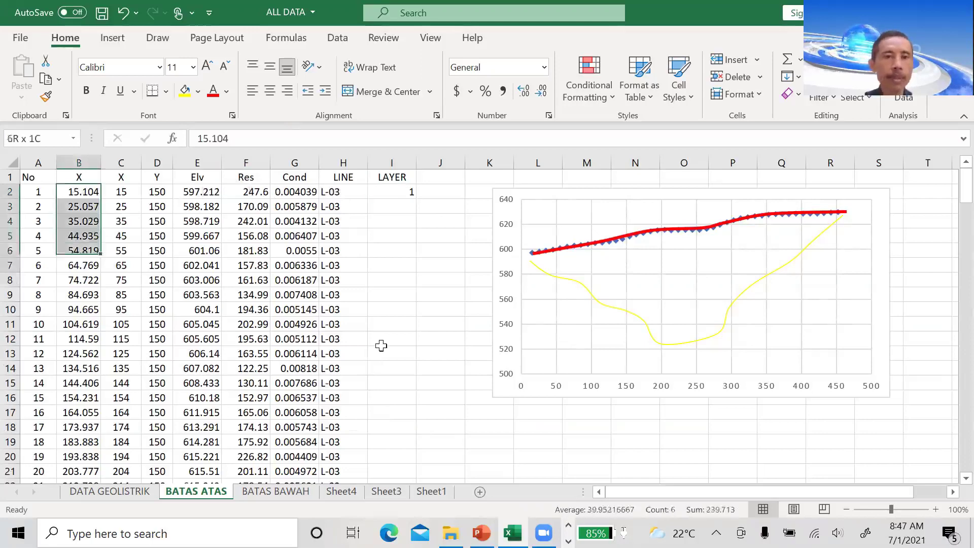
pyautogui.hotkey('shift', 'Down')
pyautogui.hotkey('shift', 'Down')
pyautogui.hotkey('shift', 'Down')
pyautogui.hotkey('shift', 'Down')
pyautogui.hotkey('shift', 'Down')
pyautogui.hotkey('shift', 'Down')
pyautogui.hotkey('shift', 'Down')
pyautogui.hotkey('shift', 'Down')
pyautogui.hotkey('shift', 'Down')
pyautogui.hotkey('shift', 'Down')
pyautogui.hotkey('shift', 'Down')
pyautogui.hotkey('shift', 'Down')
pyautogui.hotkey('shift', 'Down')
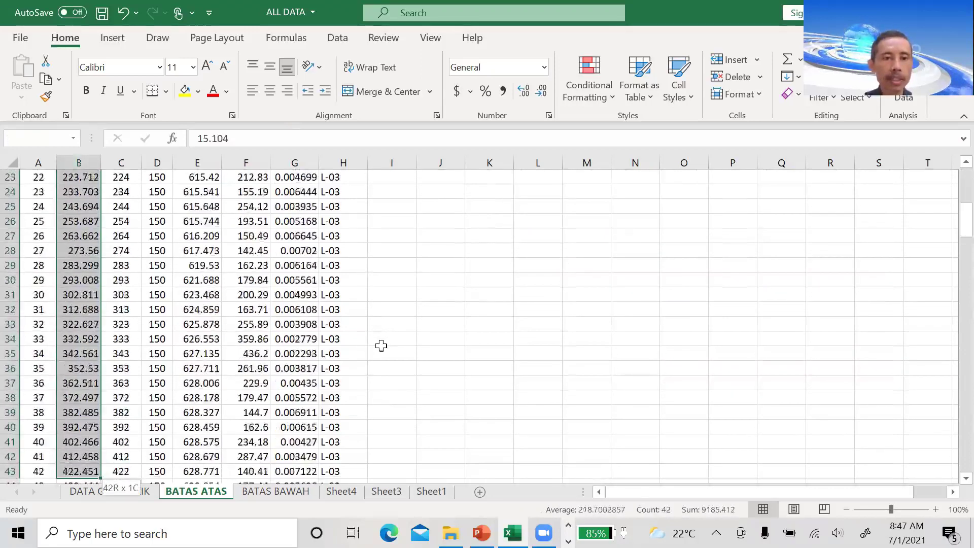
pyautogui.hotkey('shift', 'Up')
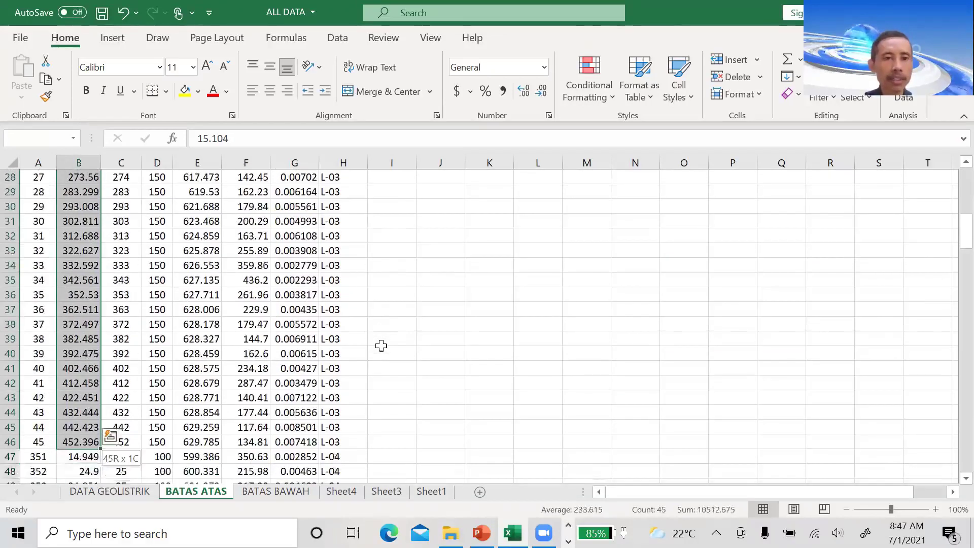
pyautogui.hotkey('shift', 'Right')
pyautogui.hotkey('shift', 'Right')
pyautogui.hotkey('shift', 'Right')
pyautogui.hotkey('shift', 'Right')
pyautogui.hotkey('shift', 'Right')
pyautogui.hotkey('shift', 'Right')
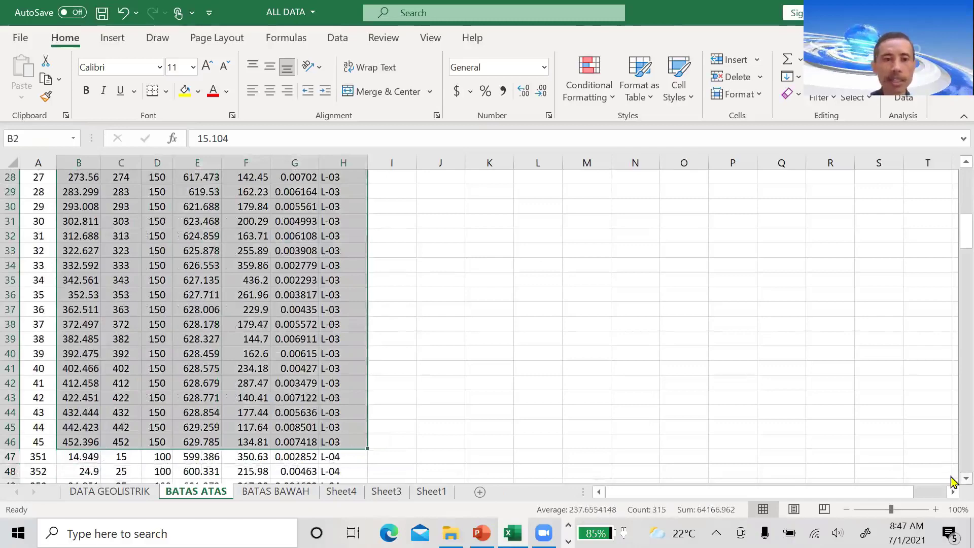
# Color the first L-04 label in H47 of the BATAS ATAS sheet red
pyautogui.scroll(-3, 951, 479)
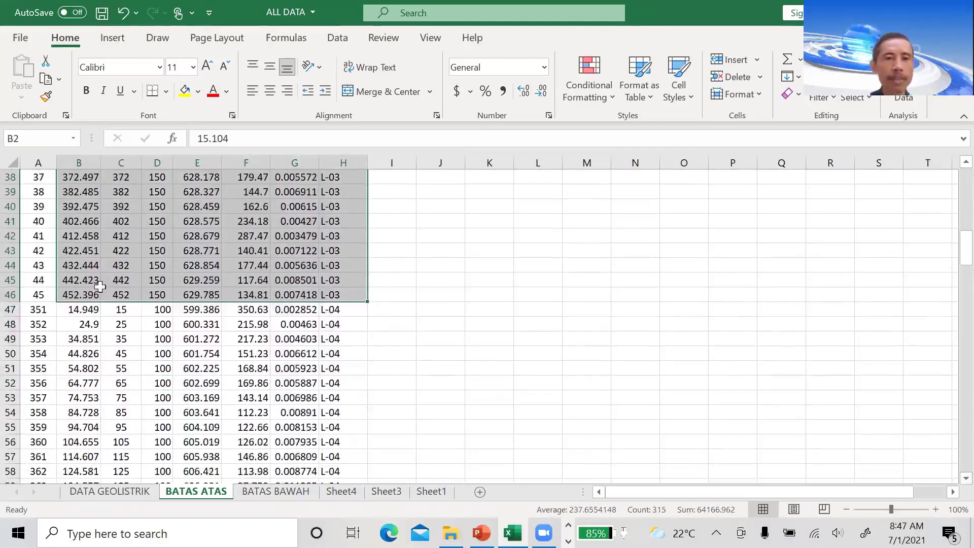
pyautogui.click(340, 313)
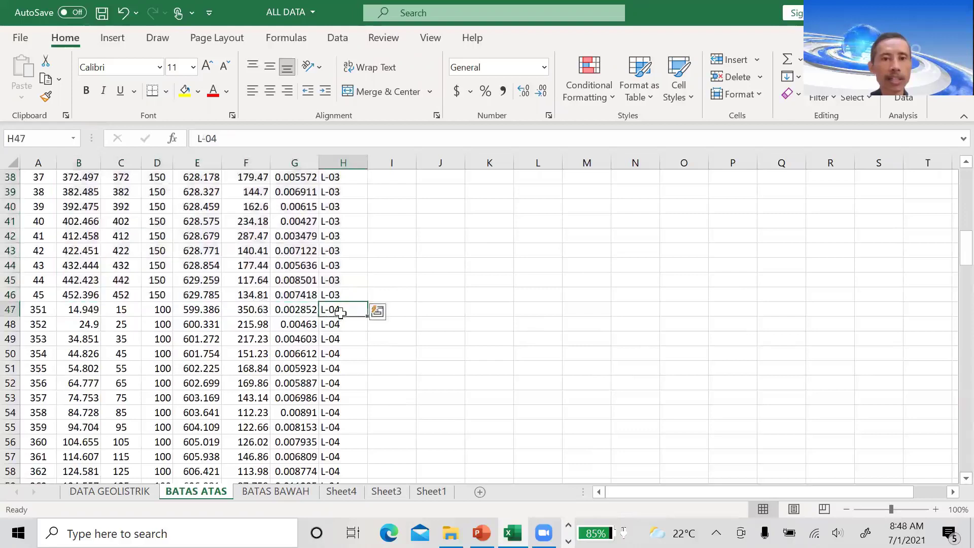
pyautogui.click(214, 96)
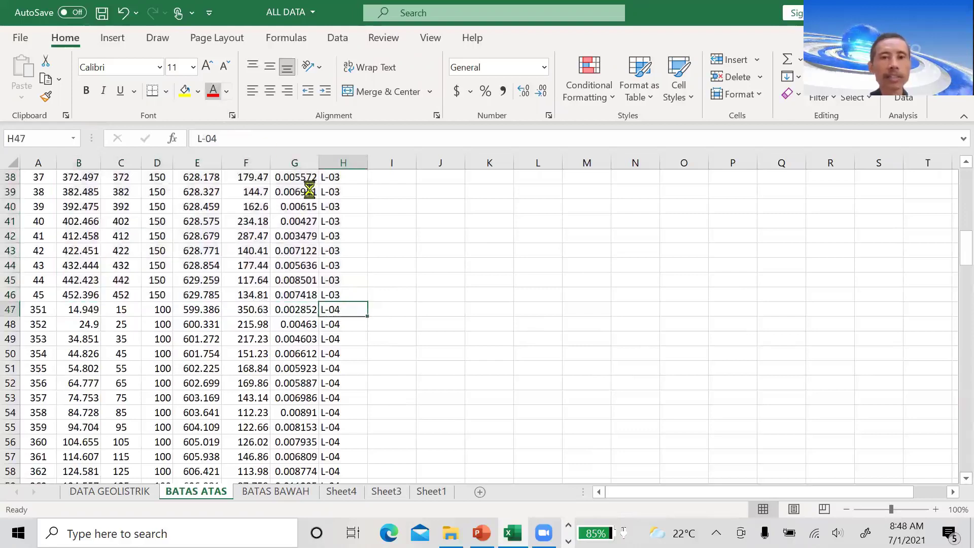
pyautogui.click(385, 307)
# Select the L-04 upper boundary data from B47 to H91 to examine its extent
pyautogui.click(74, 308)
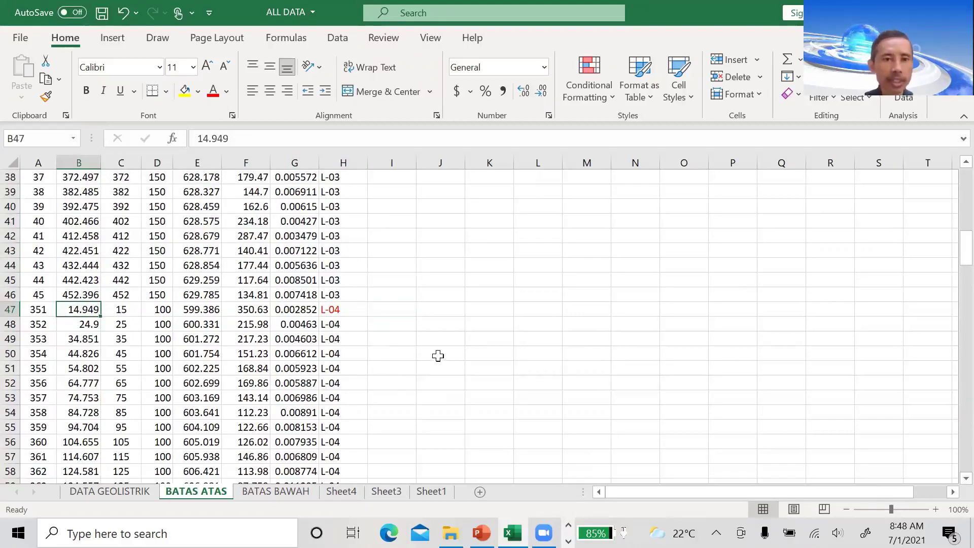
pyautogui.hotkey('shift', 'Down')
pyautogui.hotkey('shift', 'Down')
pyautogui.hotkey('shift', 'Down')
pyautogui.hotkey('shift', 'Down')
pyautogui.hotkey('shift', 'Down')
pyautogui.hotkey('shift', 'Down')
pyautogui.hotkey('shift', 'Down')
pyautogui.hotkey('shift', 'Down')
pyautogui.hotkey('shift', 'Down')
pyautogui.hotkey('shift', 'Down')
pyautogui.hotkey('shift', 'Down')
pyautogui.hotkey('shift', 'Down')
pyautogui.hotkey('shift', 'Down')
pyautogui.hotkey('shift', 'Down')
pyautogui.hotkey('shift', 'Down')
pyautogui.hotkey('shift', 'Down')
pyautogui.hotkey('shift', 'Down')
pyautogui.hotkey('shift', 'Down')
pyautogui.hotkey('shift', 'Down')
pyautogui.hotkey('shift', 'Down')
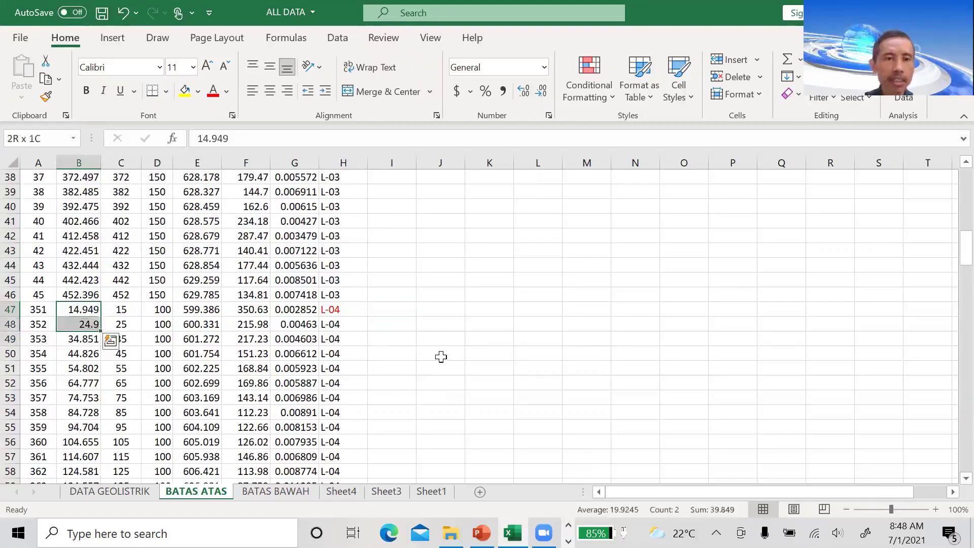
pyautogui.hotkey('shift', 'Down')
pyautogui.hotkey('shift', 'Down')
pyautogui.hotkey('shift', 'Down')
pyautogui.hotkey('shift', 'Down')
pyautogui.hotkey('shift', 'Down')
pyautogui.hotkey('shift', 'Down')
pyautogui.hotkey('shift', 'Down')
pyautogui.hotkey('shift', 'Down')
pyautogui.hotkey('shift', 'Down')
pyautogui.hotkey('shift', 'Down')
pyautogui.hotkey('shift', 'Down')
pyautogui.hotkey('shift', 'Down')
pyautogui.hotkey('shift', 'Down')
pyautogui.hotkey('shift', 'Down')
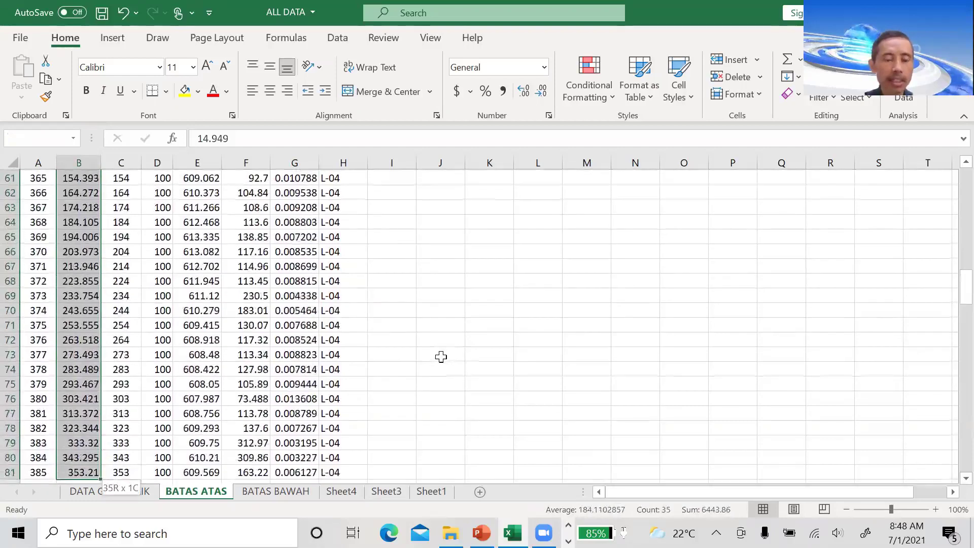
pyautogui.hotkey('shift', 'Up')
pyautogui.hotkey('shift', 'Up')
pyautogui.hotkey('shift', 'Up')
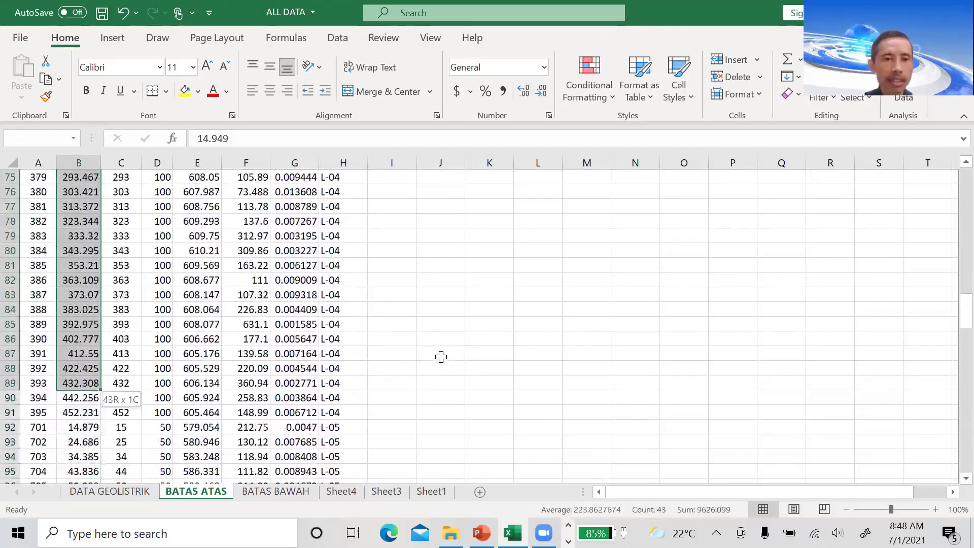
pyautogui.hotkey('shift', 'Right')
pyautogui.hotkey('shift', 'Right')
pyautogui.hotkey('shift', 'Right')
pyautogui.hotkey('shift', 'Right')
pyautogui.hotkey('shift', 'Right')
pyautogui.hotkey('shift', 'Right')
pyautogui.hotkey('shift', 'Right')
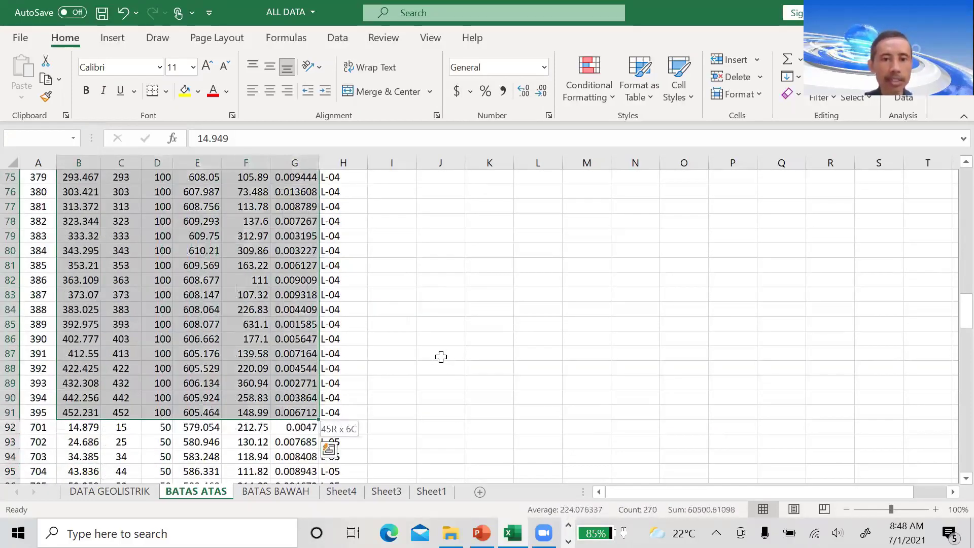
pyautogui.hotkey('shift', 'Left')
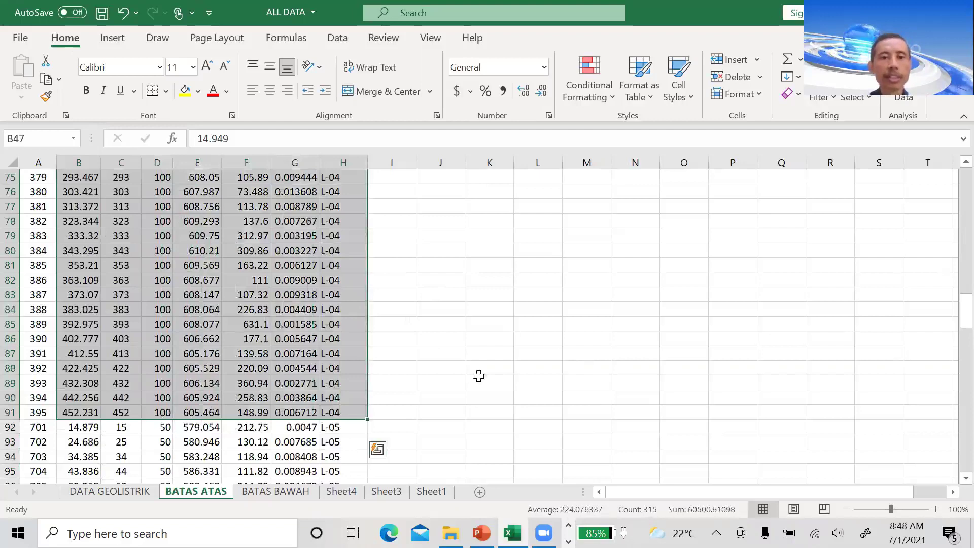
# Color the first L-05 label in H92 red
pyautogui.click(341, 429)
pyautogui.click(213, 93)
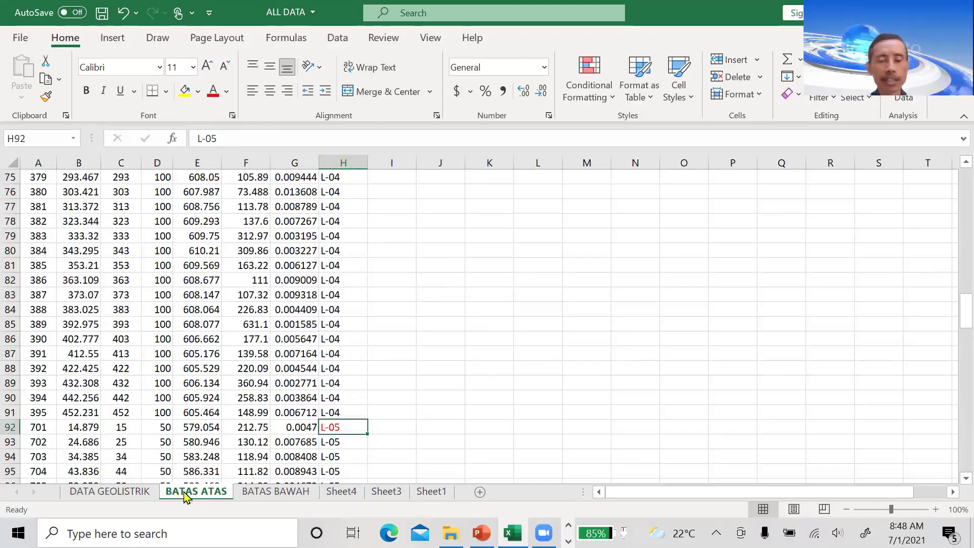
# Compare the DATA GEOLISTRIK and BATAS ATAS sheets with Sheet4, examining the n=1 label and the chart's yellow lower boundary line
pyautogui.click(117, 492)
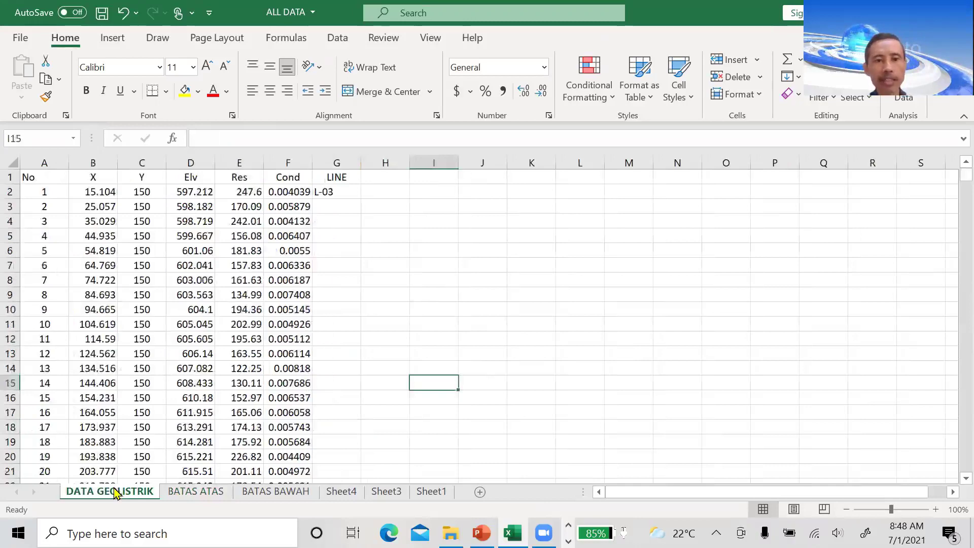
pyautogui.click(186, 496)
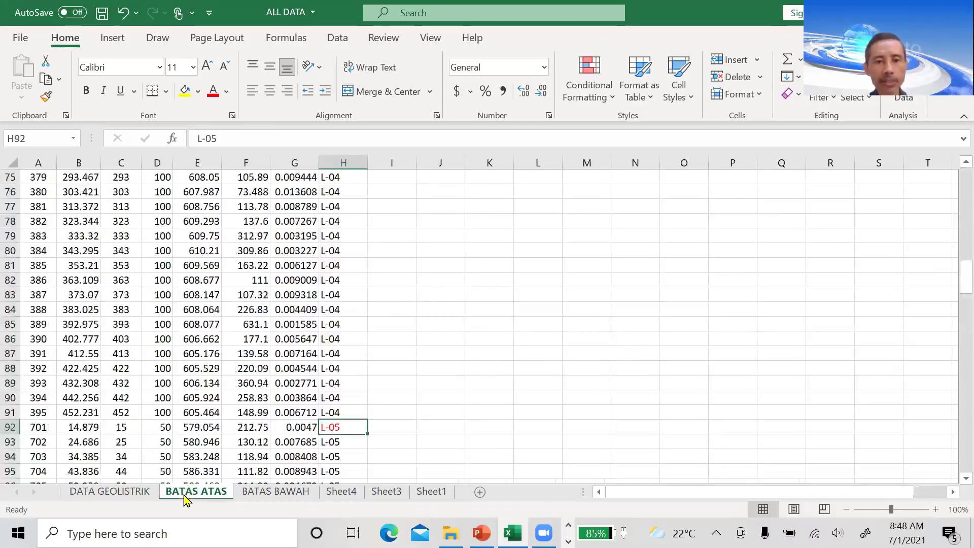
pyautogui.click(341, 492)
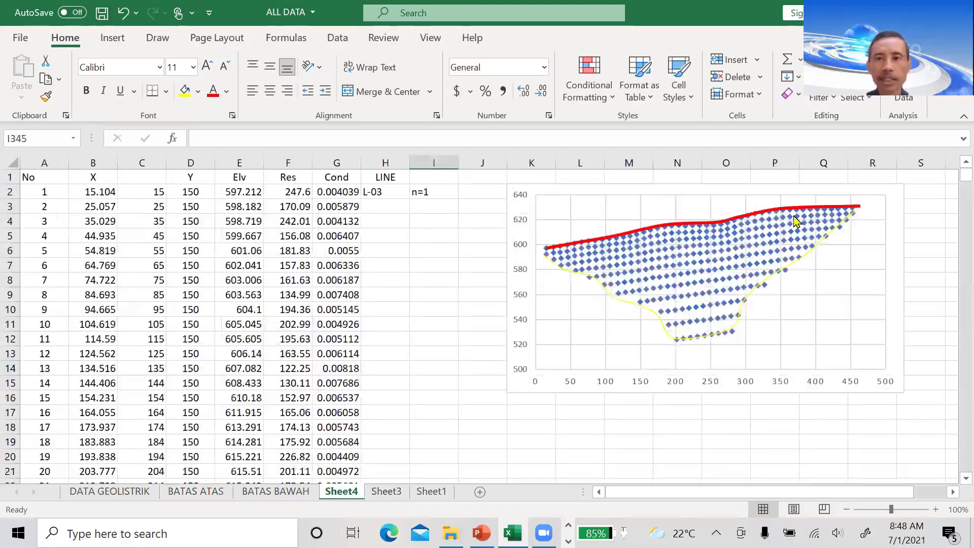
pyautogui.click(432, 194)
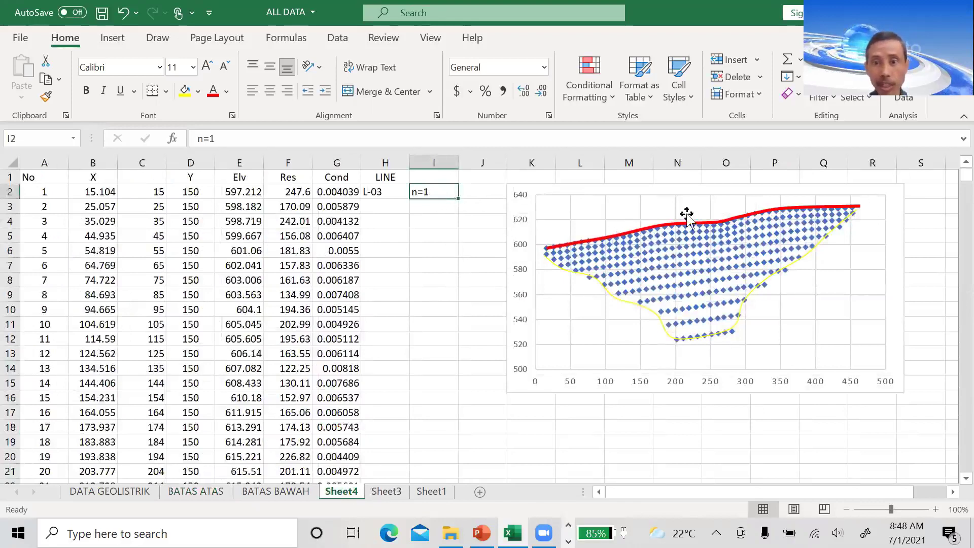
pyautogui.click(578, 277)
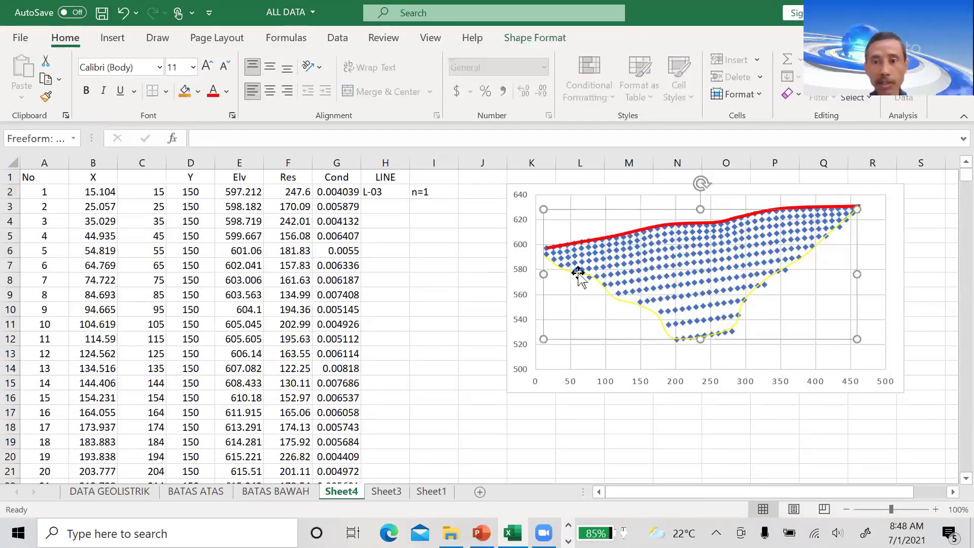
pyautogui.click(623, 422)
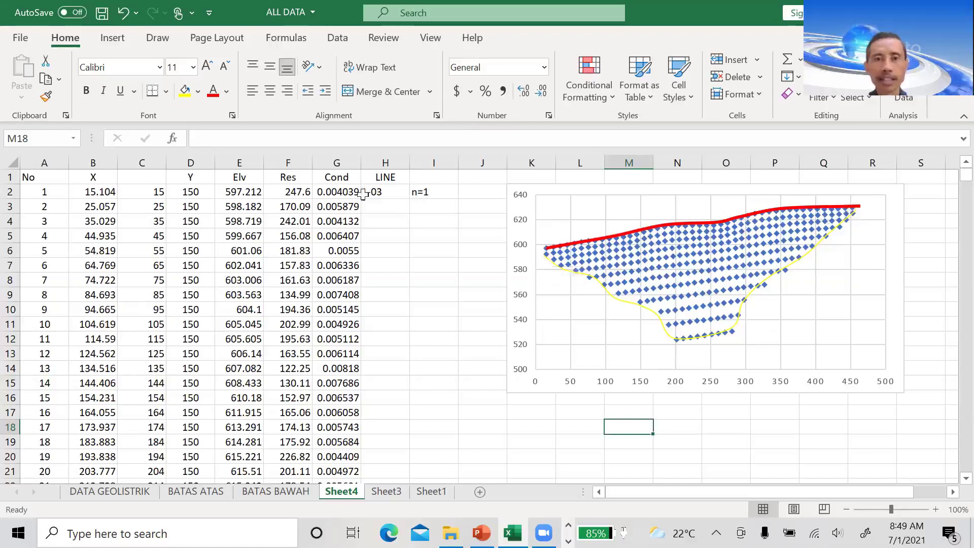
# Fill the first n=1 row on Sheet4, B2 to H2, with yellow
pyautogui.moveTo(98, 191); pyautogui.dragTo(372, 195)
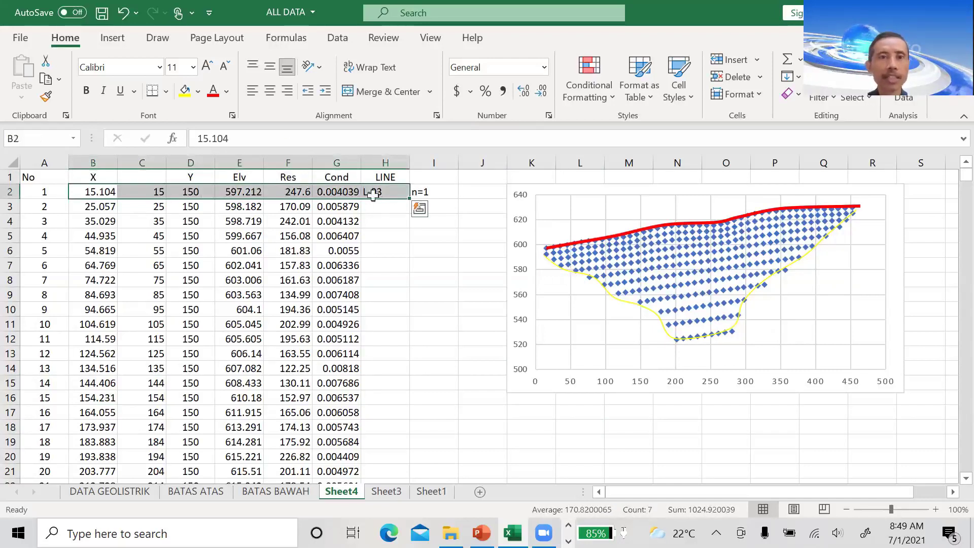
pyautogui.click(185, 90)
pyautogui.moveTo(305, 221); pyautogui.dragTo(402, 239)
pyautogui.click(402, 239)
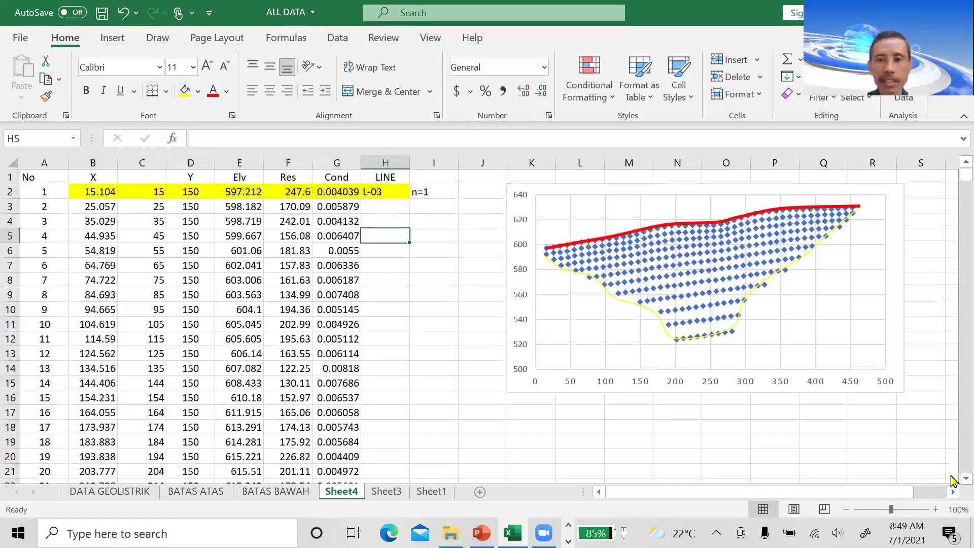
# Fill the last row of the n=1 level, B46 to H46, with yellow
pyautogui.scroll(-9, 952, 479)
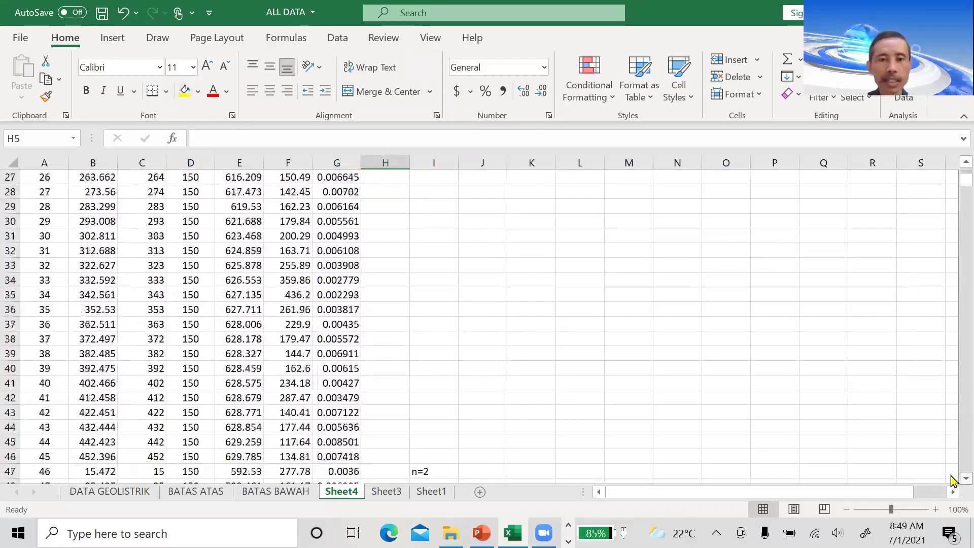
pyautogui.scroll(-2, 951, 479)
pyautogui.moveTo(89, 350); pyautogui.dragTo(378, 354)
pyautogui.click(184, 95)
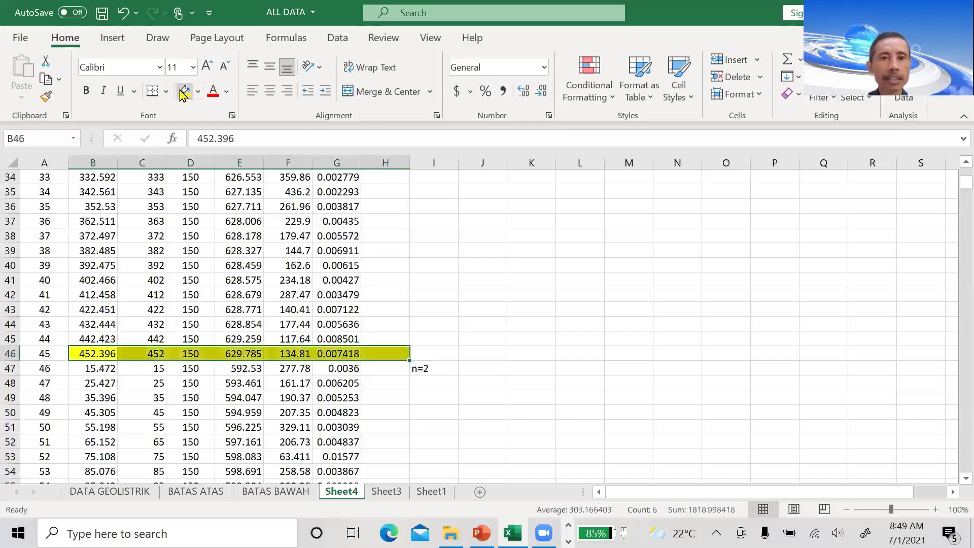
pyautogui.click(441, 354)
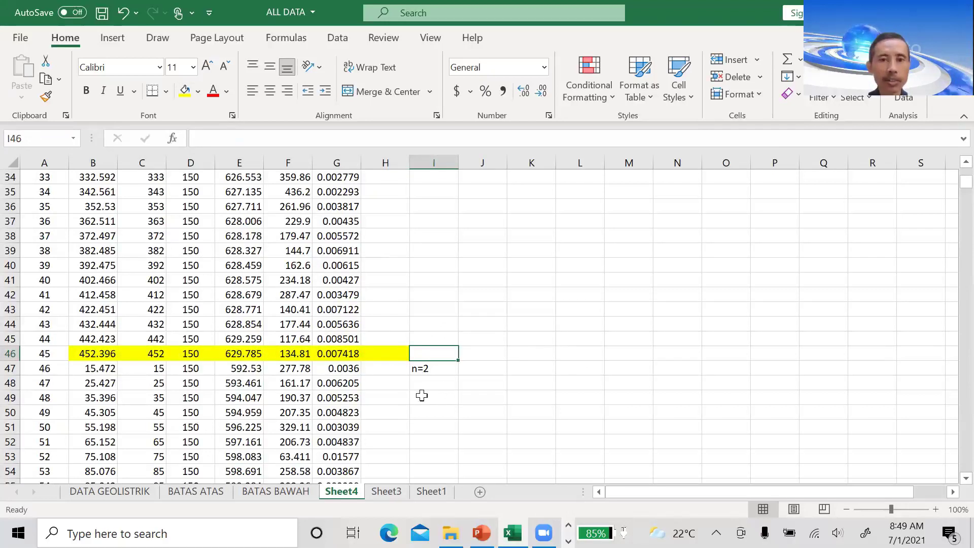
# Fill the first row of the n=2 level, B47 to H47, with standard green
pyautogui.moveTo(89, 368); pyautogui.dragTo(400, 370)
pyautogui.click(198, 91)
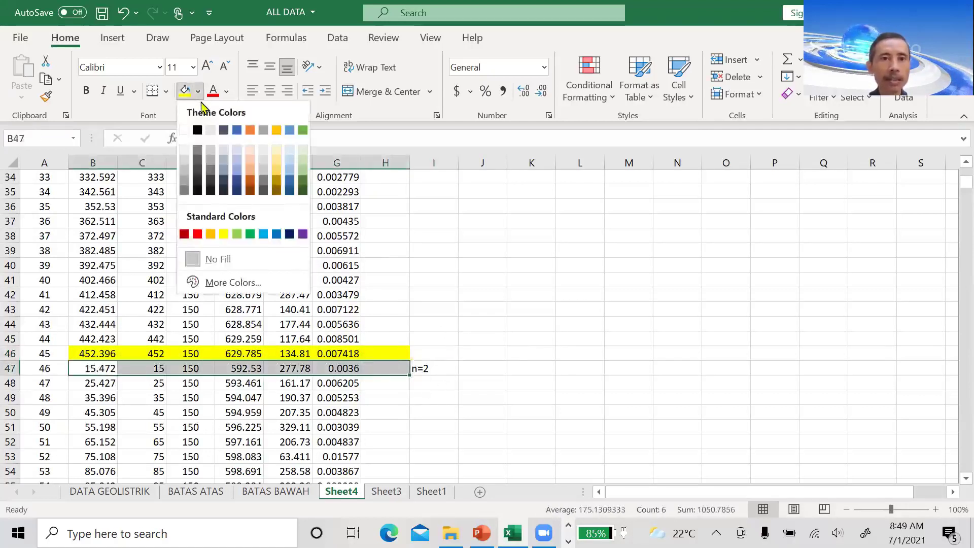
pyautogui.click(250, 234)
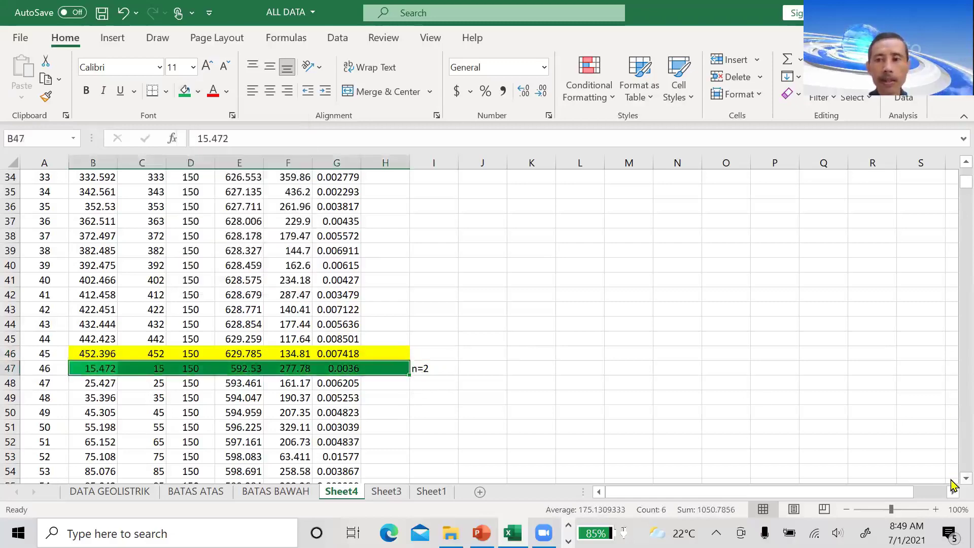
# Fill the last row of the n=2 level, B91 to I91, with the same green
pyautogui.scroll(-7, 951, 484)
pyautogui.scroll(-7, 951, 484)
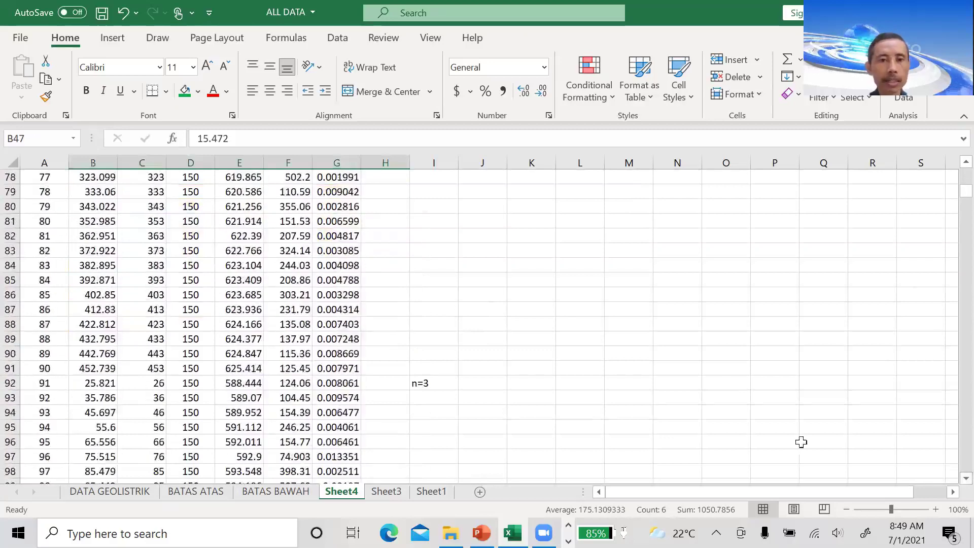
pyautogui.moveTo(82, 367); pyautogui.dragTo(412, 374)
pyautogui.click(186, 93)
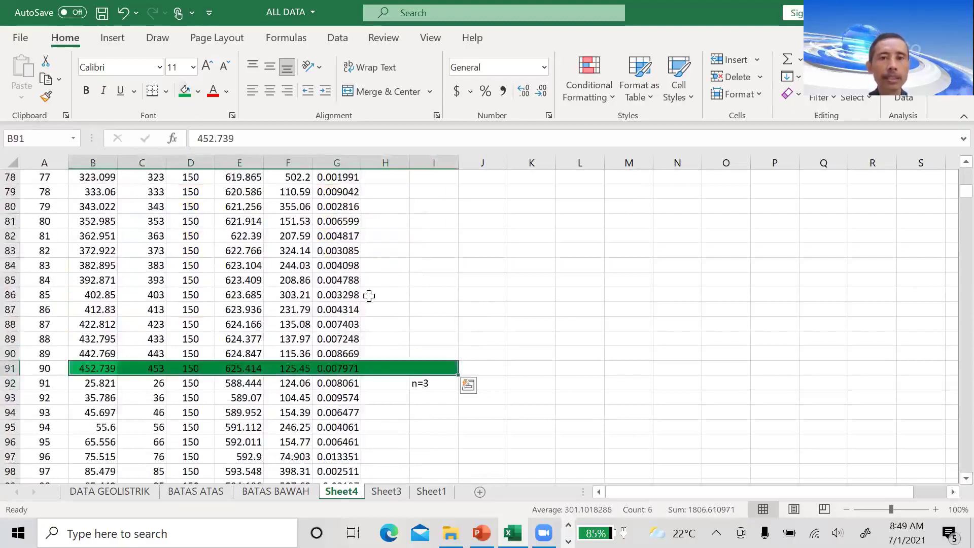
pyautogui.click(411, 312)
# Fill the first row of the n=3 level, B92 to I92, with the gold theme color
pyautogui.moveTo(79, 384); pyautogui.dragTo(423, 383)
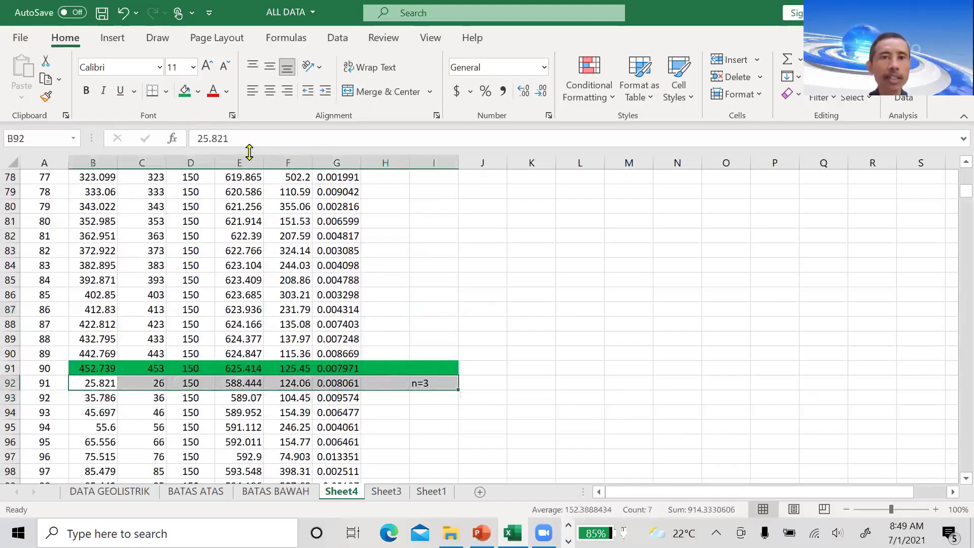
pyautogui.click(198, 91)
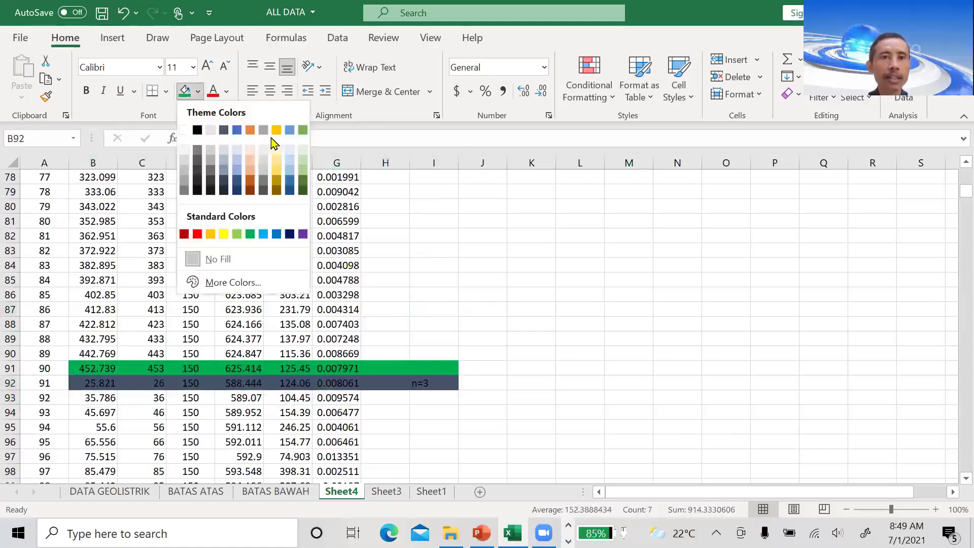
pyautogui.click(276, 131)
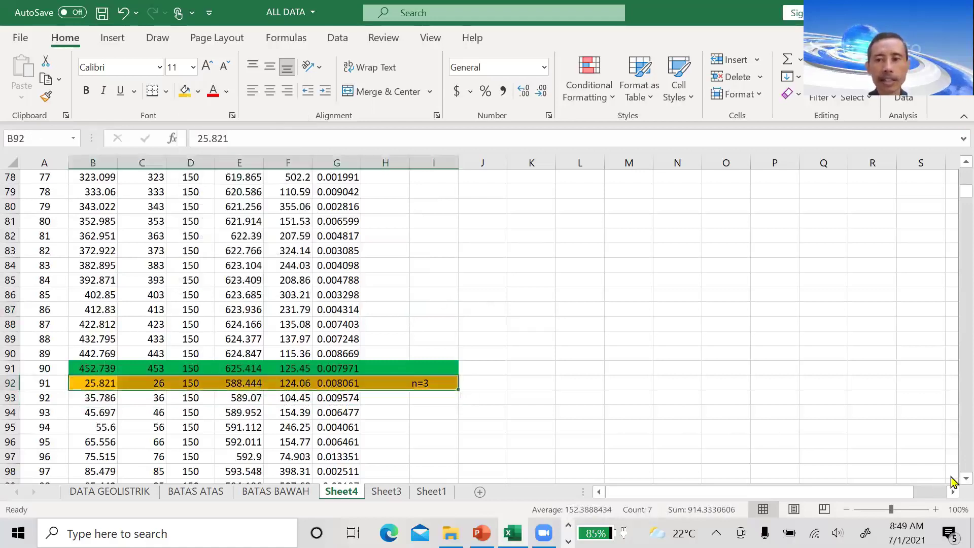
# Delete entire rows 3 to 45, leaving only the first and last rows of the n=1 level
pyautogui.scroll(-7, 951, 480)
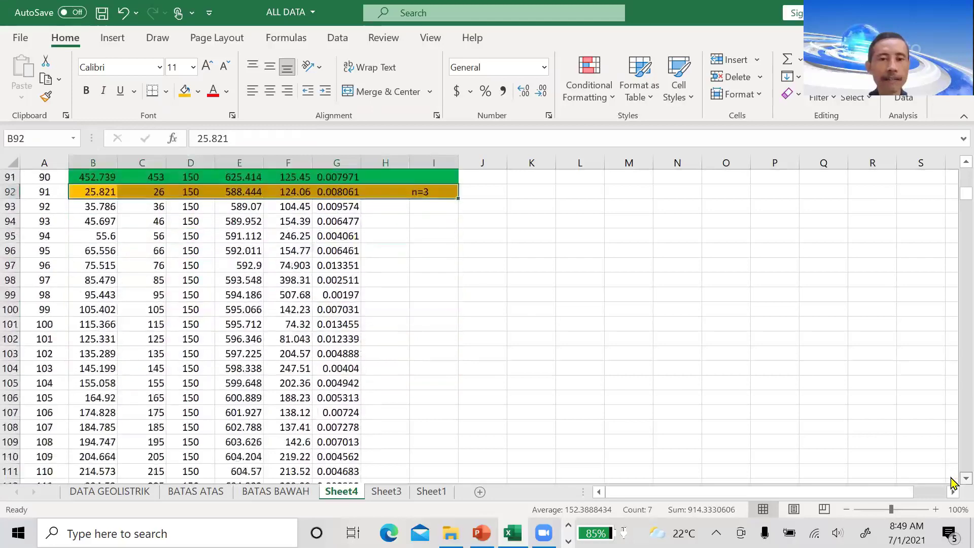
pyautogui.scroll(-4, 951, 479)
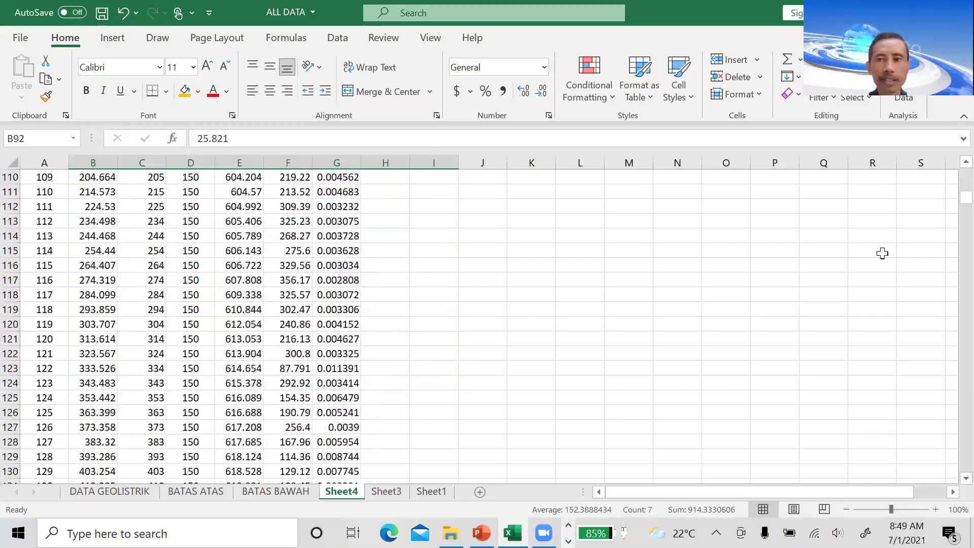
pyautogui.moveTo(963, 198); pyautogui.dragTo(955, 153)
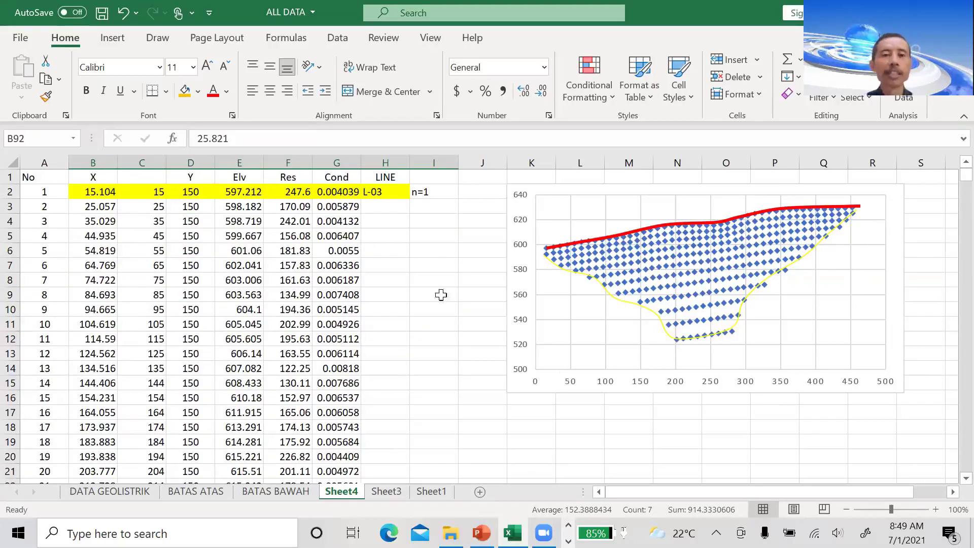
pyautogui.click(347, 205)
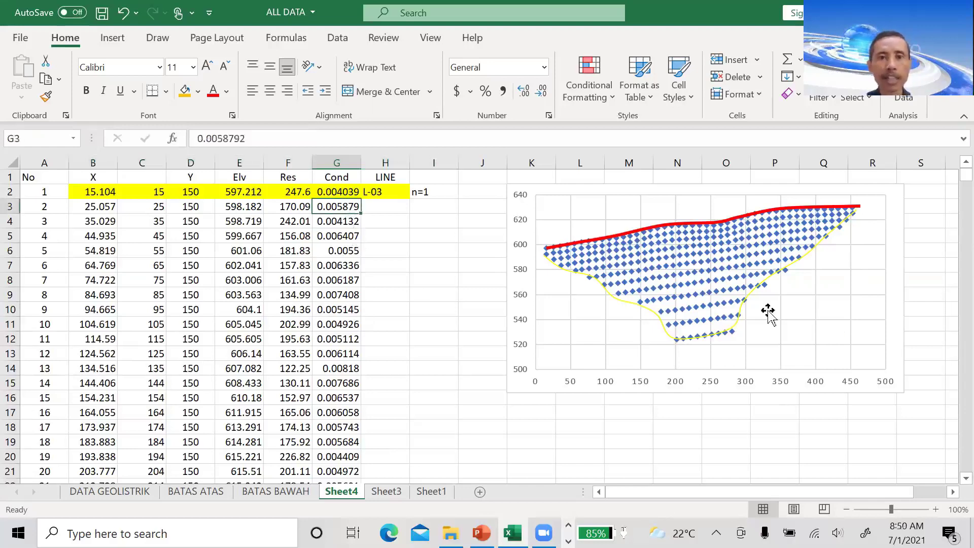
pyautogui.hotkey('shift', 'Down')
pyautogui.hotkey('shift', 'Down')
pyautogui.hotkey('shift', 'Down')
pyautogui.hotkey('shift', 'Down')
pyautogui.hotkey('shift', 'Down')
pyautogui.hotkey('shift', 'Down')
pyautogui.hotkey('shift', 'Down')
pyautogui.hotkey('shift', 'Down')
pyautogui.hotkey('shift', 'Down')
pyautogui.hotkey('shift', 'Down')
pyautogui.hotkey('shift', 'Down')
pyautogui.hotkey('shift', 'Down')
pyautogui.hotkey('shift', 'Down')
pyautogui.hotkey('shift', 'Down')
pyautogui.hotkey('shift', 'Down')
pyautogui.hotkey('shift', 'Down')
pyautogui.hotkey('shift', 'Down')
pyautogui.hotkey('shift', 'Down')
pyautogui.hotkey('shift', 'Down')
pyautogui.hotkey('shift', 'Down')
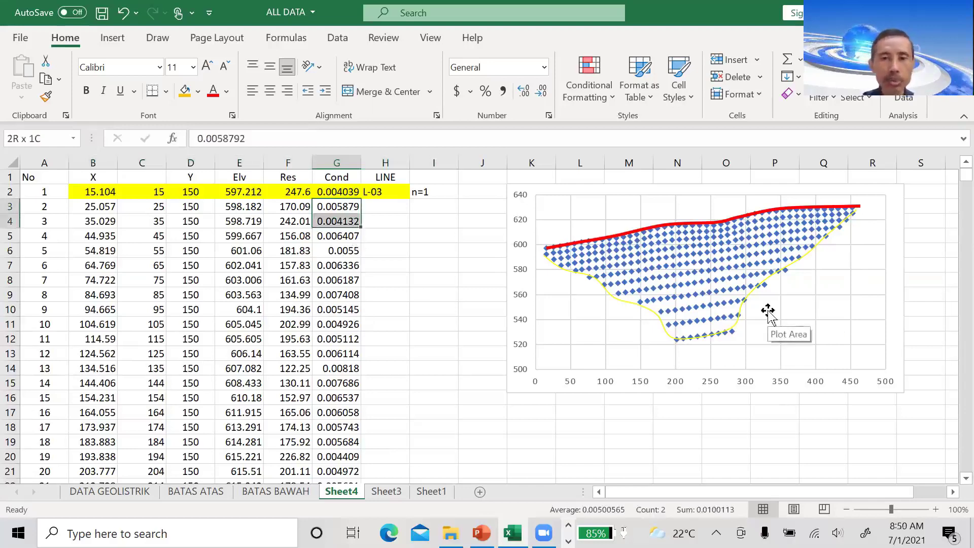
pyautogui.hotkey('shift', 'Down')
pyautogui.hotkey('shift', 'Down')
pyautogui.hotkey('shift', 'Down')
pyautogui.hotkey('shift', 'Down')
pyautogui.hotkey('shift', 'Down')
pyautogui.hotkey('shift', 'Down')
pyautogui.hotkey('shift', 'Down')
pyautogui.hotkey('shift', 'Down')
pyautogui.hotkey('shift', 'Down')
pyautogui.hotkey('shift', 'Down')
pyautogui.hotkey('shift', 'Down')
pyautogui.hotkey('shift', 'Down')
pyautogui.hotkey('shift', 'Down')
pyautogui.hotkey('shift', 'Down')
pyautogui.hotkey('shift', 'Down')
pyautogui.hotkey('shift', 'Down')
pyautogui.hotkey('shift', 'Down')
pyautogui.hotkey('shift', 'Down')
pyautogui.hotkey('shift', 'Down')
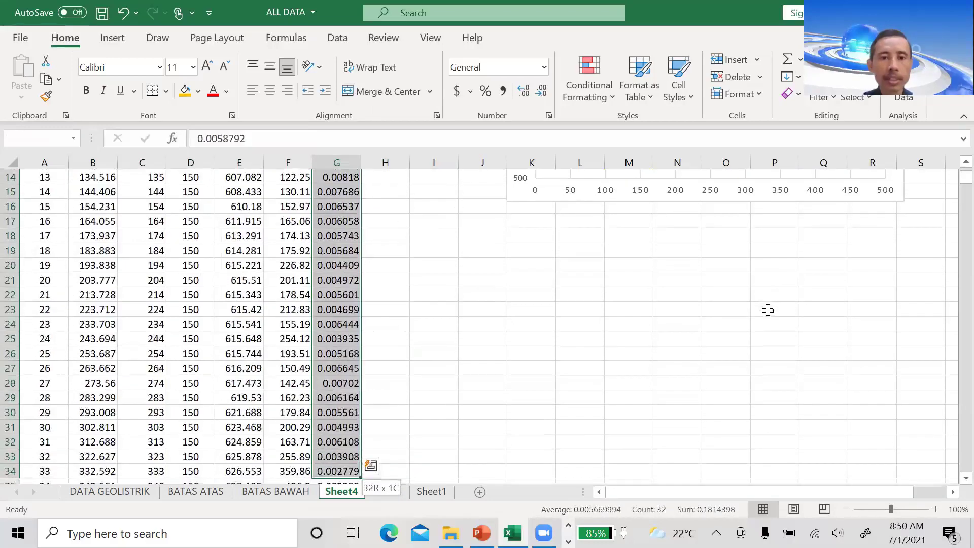
pyautogui.hotkey('shift', 'Up')
pyautogui.hotkey('shift', 'Up')
pyautogui.hotkey('shift', 'Up')
pyautogui.hotkey('shift', 'Up')
pyautogui.hotkey('shift', 'Up')
pyautogui.hotkey('shift', 'Up')
pyautogui.hotkey('shift', 'Up')
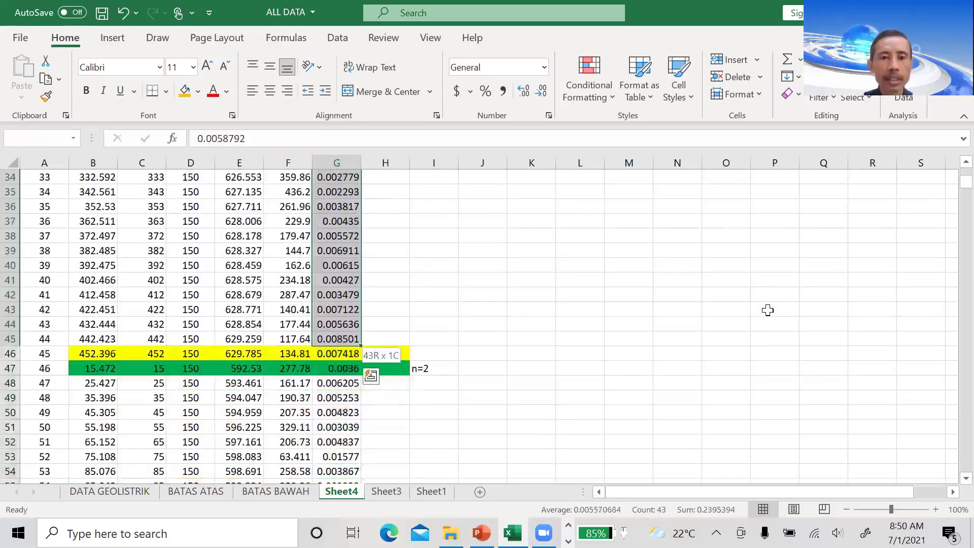
pyautogui.rightClick(342, 277)
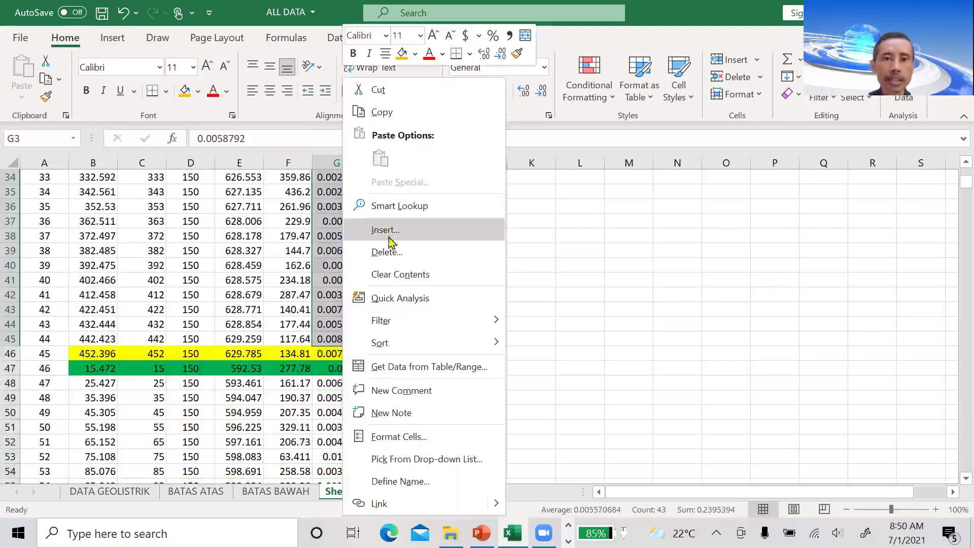
pyautogui.click(385, 252)
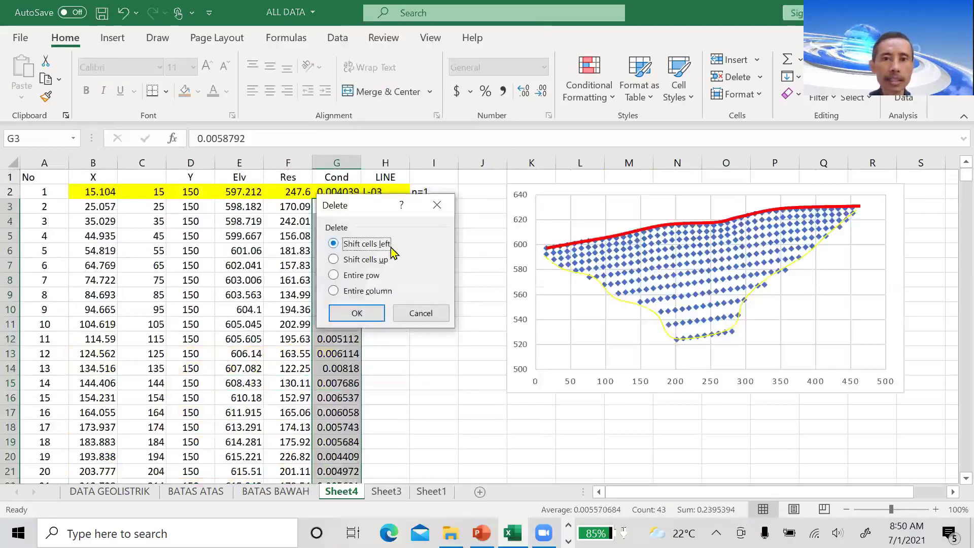
pyautogui.click(355, 277)
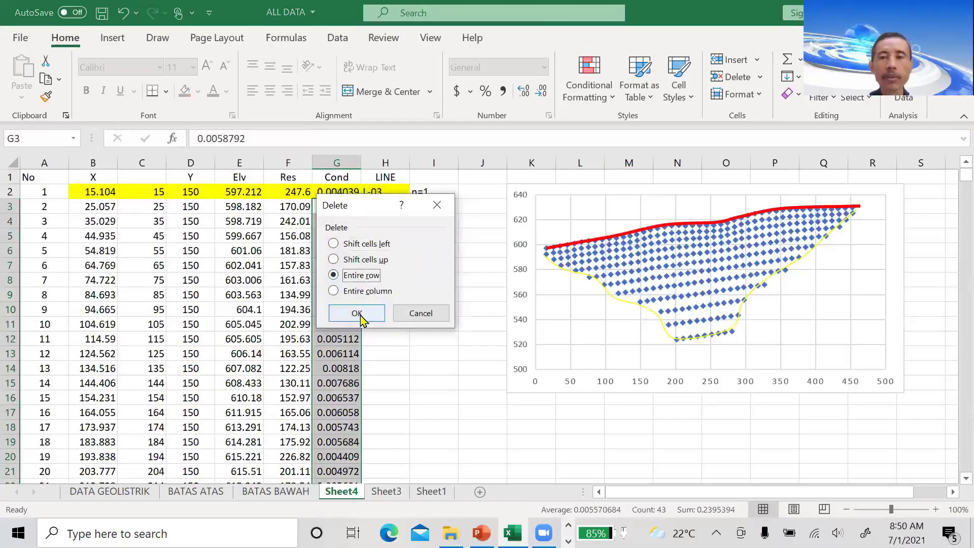
pyautogui.click(357, 313)
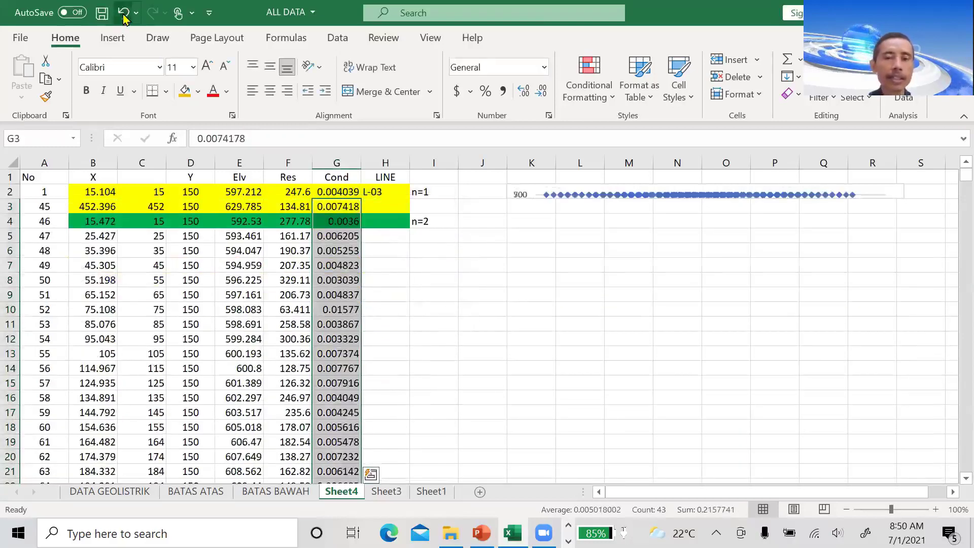
pyautogui.click(388, 234)
pyautogui.click(533, 373)
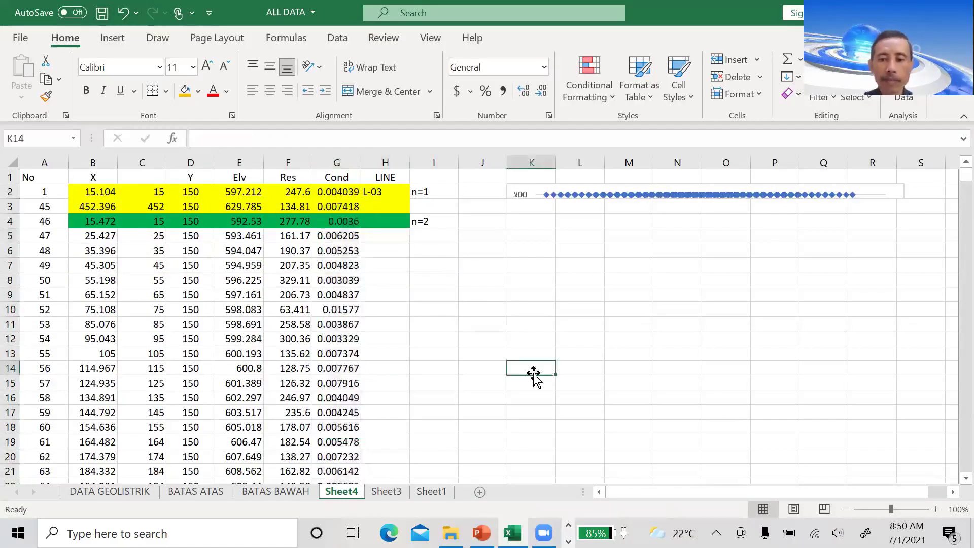
# Delete entire rows 5 to 47, leaving only the first and last rows of the n=2 level
pyautogui.hotkey('shift', 'Down')
pyautogui.hotkey('shift', 'Down')
pyautogui.hotkey('shift', 'Down')
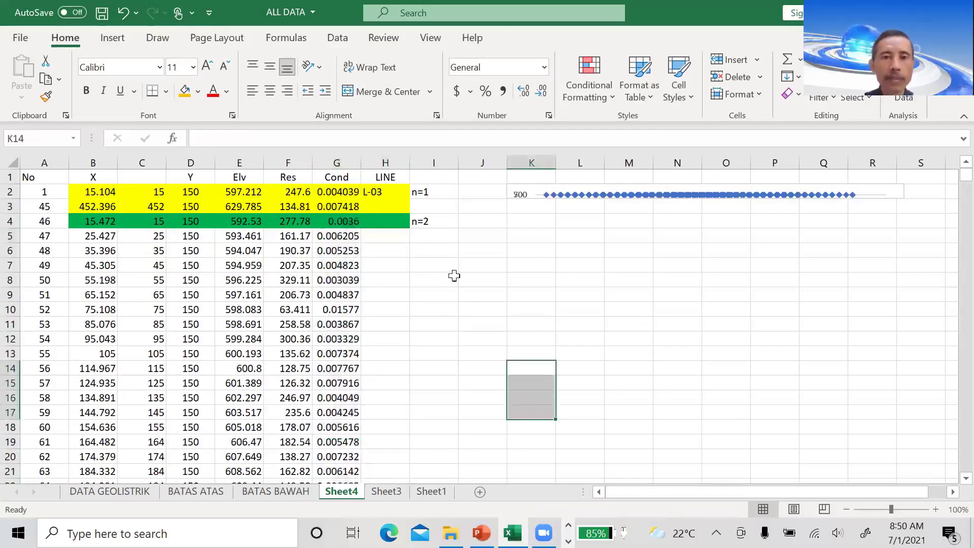
pyautogui.click(384, 238)
pyautogui.hotkey('shift', 'Down')
pyautogui.hotkey('shift', 'Down')
pyautogui.hotkey('shift', 'Down')
pyautogui.hotkey('shift', 'Down')
pyautogui.hotkey('shift', 'Down')
pyautogui.hotkey('shift', 'Down')
pyautogui.hotkey('shift', 'Down')
pyautogui.hotkey('shift', 'Down')
pyautogui.hotkey('shift', 'Down')
pyautogui.hotkey('shift', 'Down')
pyautogui.hotkey('shift', 'Down')
pyautogui.hotkey('shift', 'Down')
pyautogui.hotkey('shift', 'Down')
pyautogui.hotkey('shift', 'Down')
pyautogui.hotkey('shift', 'Down')
pyautogui.hotkey('shift', 'Down')
pyautogui.hotkey('shift', 'Down')
pyautogui.hotkey('shift', 'Down')
pyautogui.hotkey('shift', 'Down')
pyautogui.hotkey('shift', 'Down')
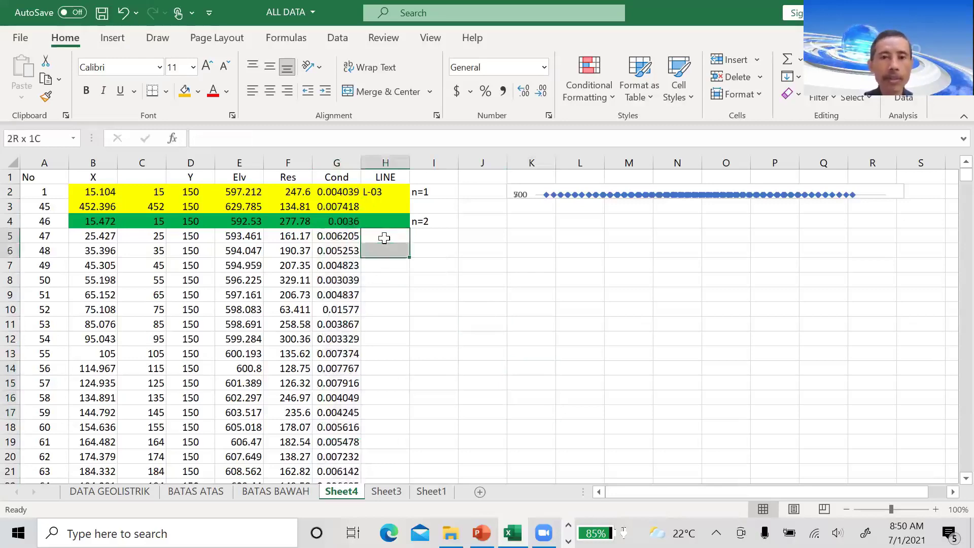
pyautogui.hotkey('shift', 'Down')
pyautogui.hotkey('shift', 'Down')
pyautogui.hotkey('shift', 'Down')
pyautogui.hotkey('shift', 'Down')
pyautogui.hotkey('shift', 'Down')
pyautogui.hotkey('shift', 'Down')
pyautogui.hotkey('shift', 'Down')
pyautogui.hotkey('shift', 'Down')
pyautogui.hotkey('shift', 'Down')
pyautogui.hotkey('shift', 'Down')
pyautogui.hotkey('shift', 'Down')
pyautogui.hotkey('shift', 'Down')
pyautogui.hotkey('shift', 'Down')
pyautogui.hotkey('shift', 'Down')
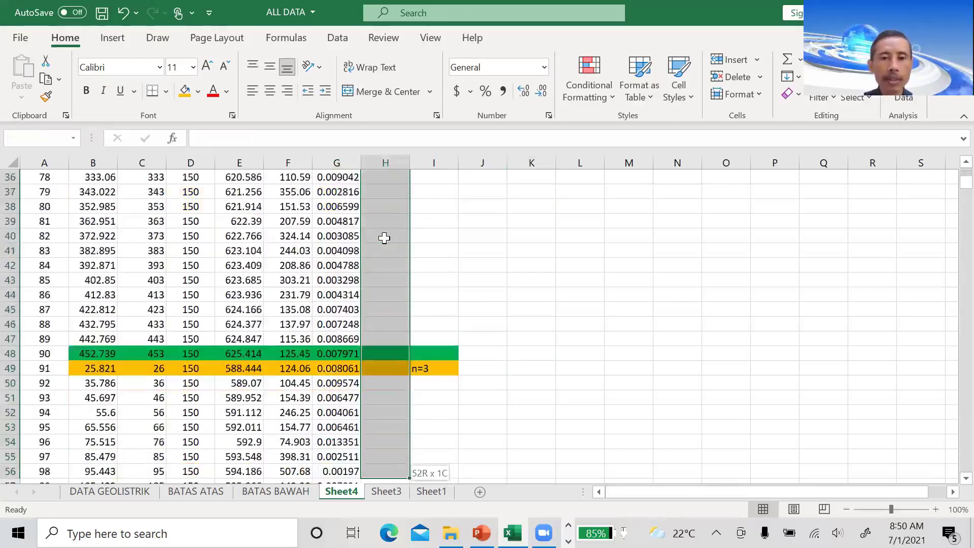
pyautogui.hotkey('shift', 'Up')
pyautogui.hotkey('shift', 'Up')
pyautogui.hotkey('shift', 'Up')
pyautogui.hotkey('shift', 'Up')
pyautogui.hotkey('shift', 'Up')
pyautogui.hotkey('shift', 'Up')
pyautogui.hotkey('shift', 'Up')
pyautogui.hotkey('shift', 'Up')
pyautogui.hotkey('shift', 'Up')
pyautogui.hotkey('shift', 'Up')
pyautogui.hotkey('shift', 'Down')
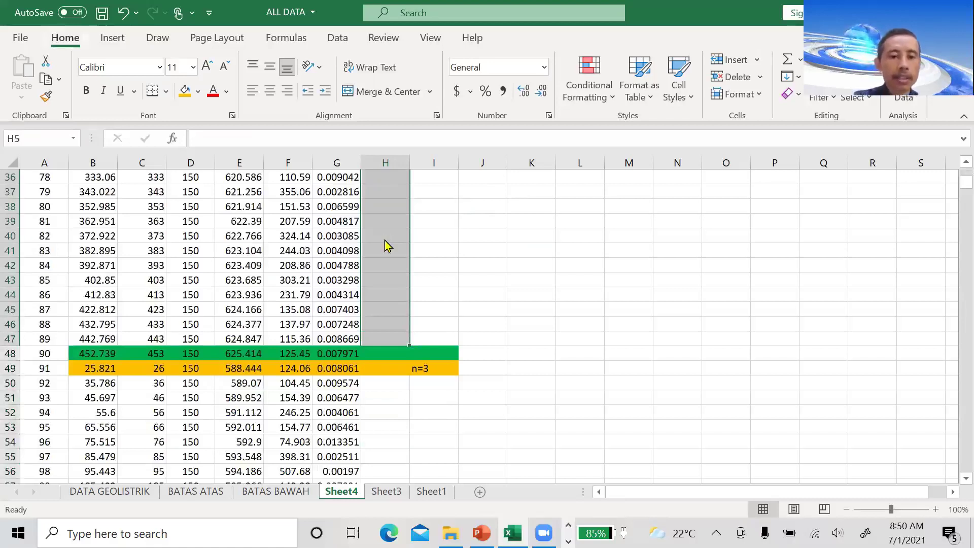
pyautogui.press('alt')
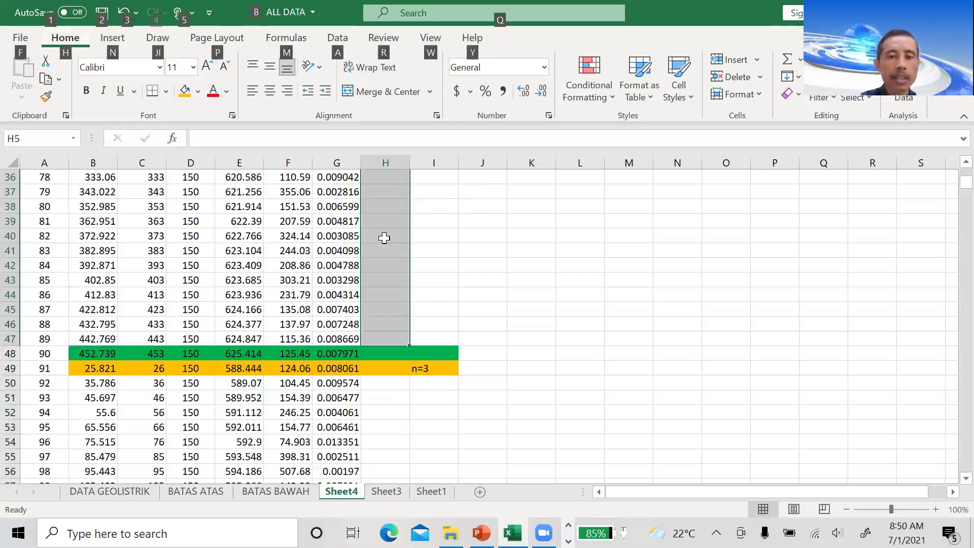
pyautogui.rightClick(364, 220)
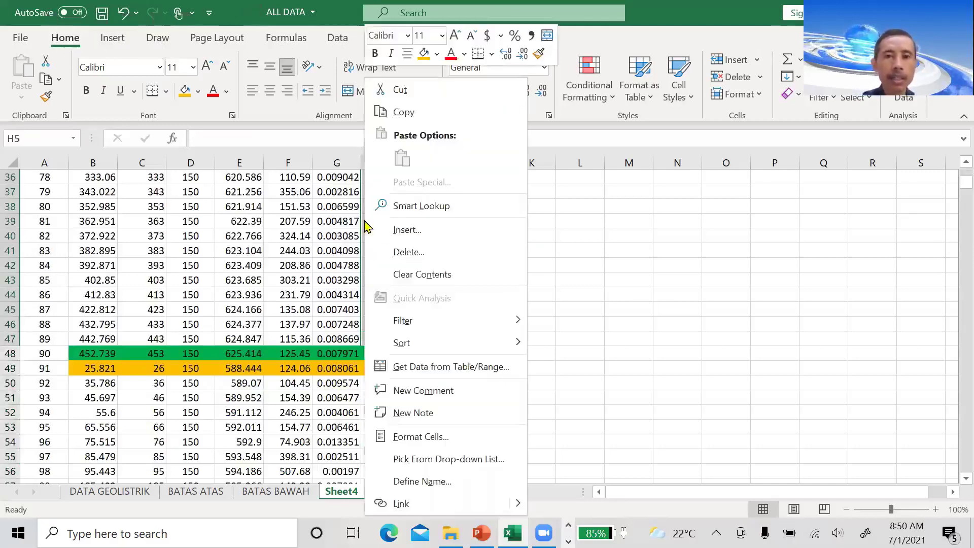
pyautogui.click(409, 252)
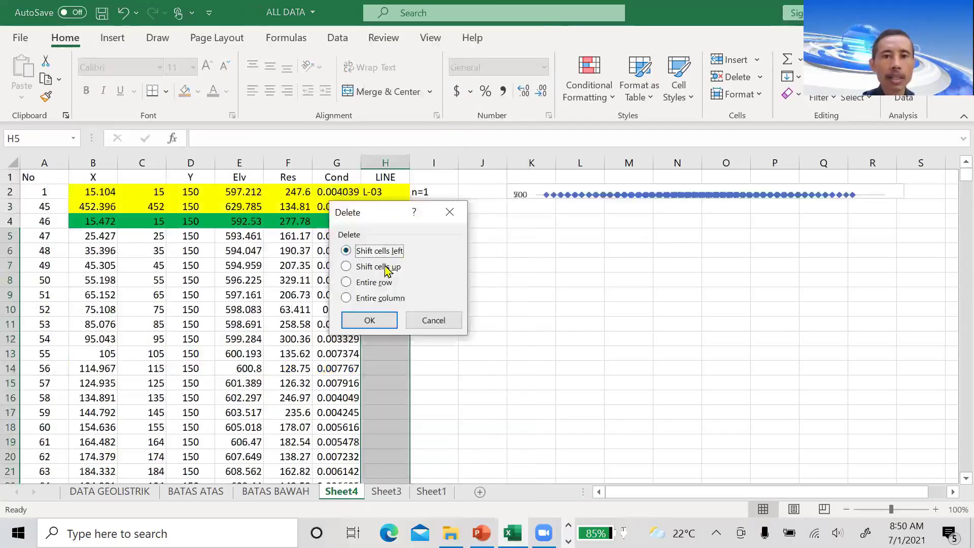
pyautogui.click(375, 283)
pyautogui.click(370, 320)
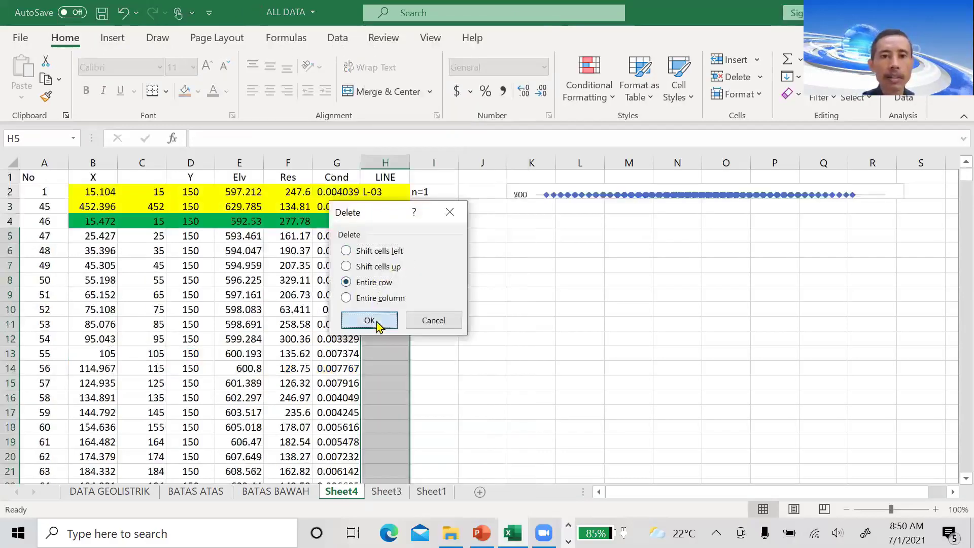
pyautogui.click(478, 226)
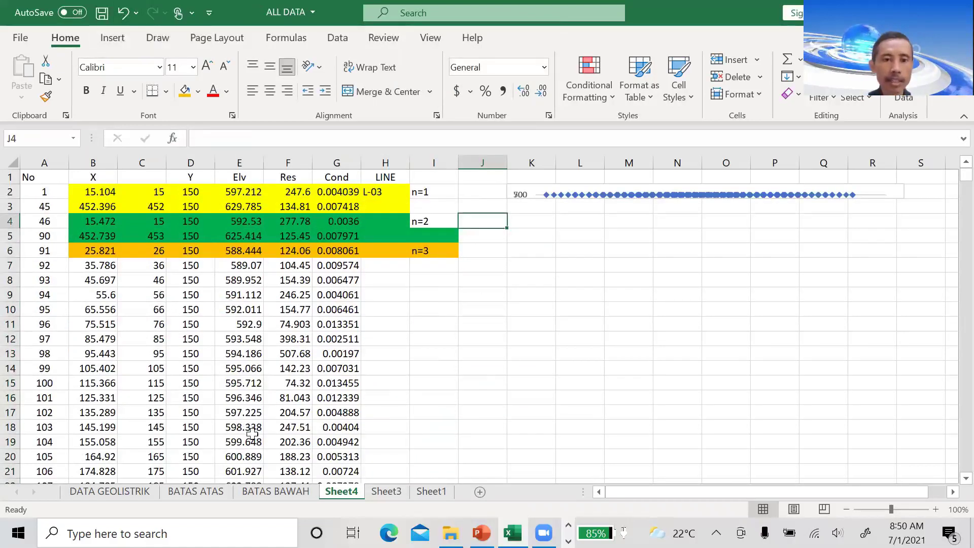
# On the BATAS BAWAH sheet, color the two layer 1 values in I2 and I3 red
pyautogui.click(280, 489)
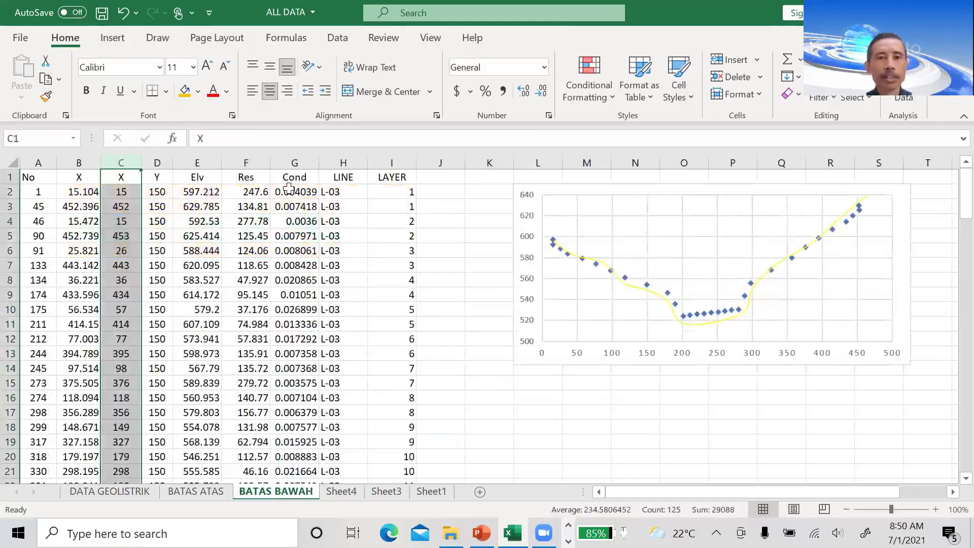
pyautogui.click(123, 192)
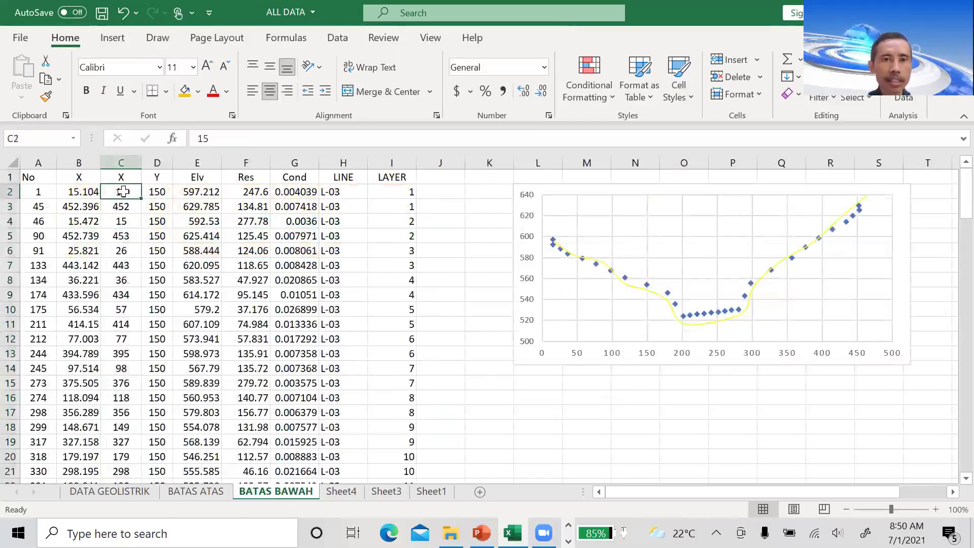
pyautogui.moveTo(400, 191); pyautogui.dragTo(404, 207)
pyautogui.click(213, 91)
pyautogui.click(420, 238)
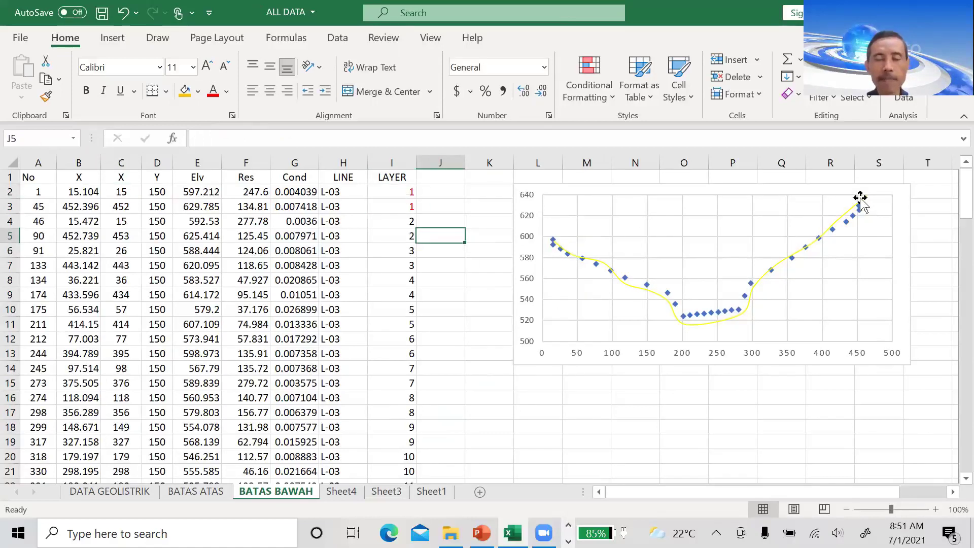
# Fill the two layer 2 cells, I4 and I5, with gold and check the matching X values in B4 and B5
pyautogui.moveTo(394, 219); pyautogui.dragTo(394, 236)
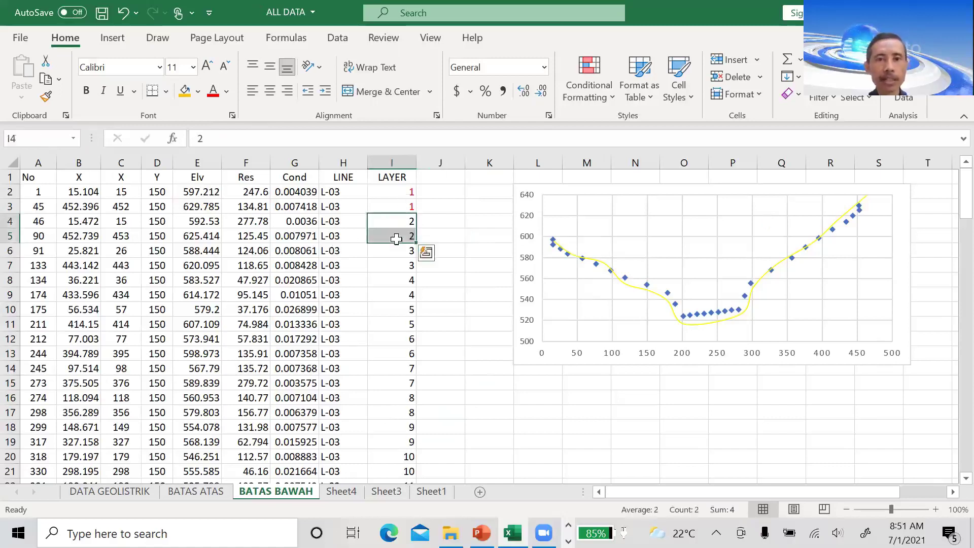
pyautogui.click(185, 91)
pyautogui.click(83, 224)
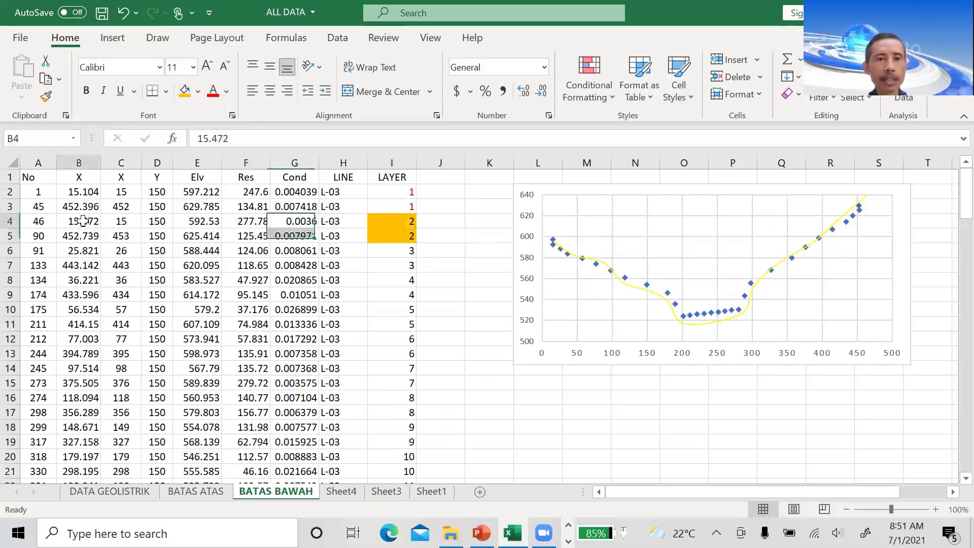
pyautogui.click(89, 238)
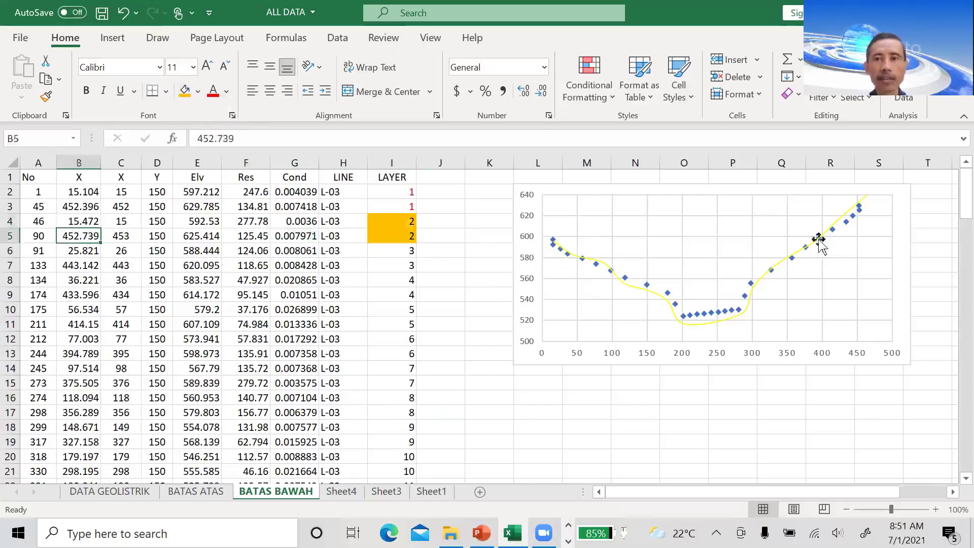
pyautogui.click(660, 395)
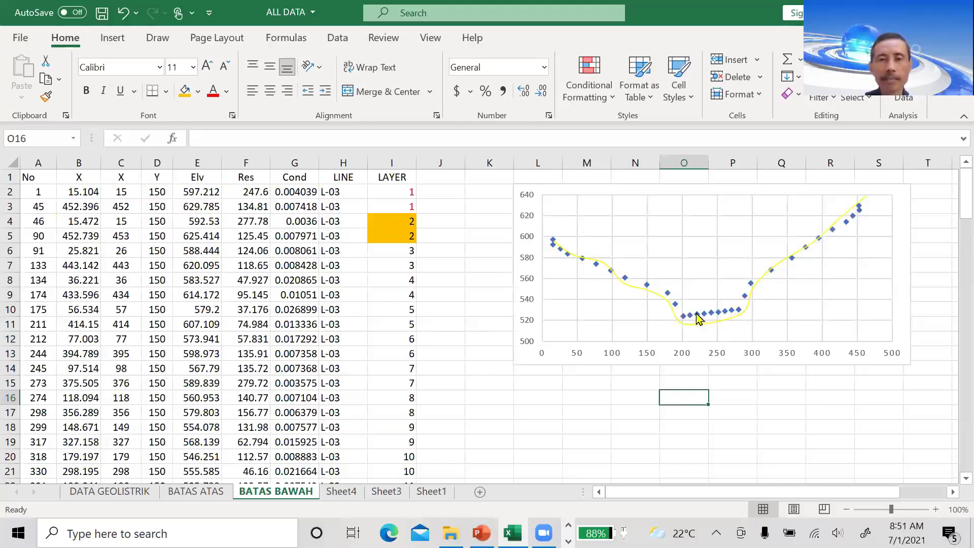
# Examine the LAYER column of line L-03 down to the last layer 11 entry in I23 and the unnumbered rows below it
pyautogui.click(408, 380)
pyautogui.press('Down')
pyautogui.press('Down')
pyautogui.press('Down')
pyautogui.press('Down')
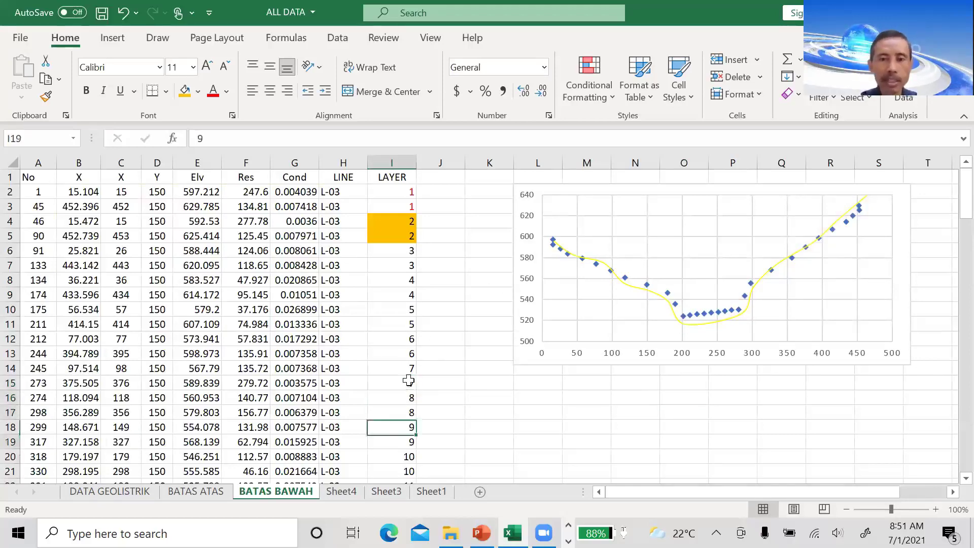
pyautogui.press('Down')
pyautogui.press('Down')
pyautogui.press('Down')
pyautogui.press('Down')
pyautogui.press('Down')
pyautogui.press('Down')
pyautogui.press('Down')
pyautogui.press('Down')
pyautogui.press('Down')
pyautogui.press('Down')
pyautogui.press('Down')
pyautogui.press('Down')
pyautogui.press('Down')
pyautogui.press('Up')
pyautogui.press('Up')
pyautogui.press('Up')
pyautogui.press('Up')
pyautogui.press('Up')
pyautogui.press('Up')
pyautogui.press('Up')
pyautogui.press('Up')
pyautogui.press('Up')
pyautogui.press('Down')
pyautogui.press('Up')
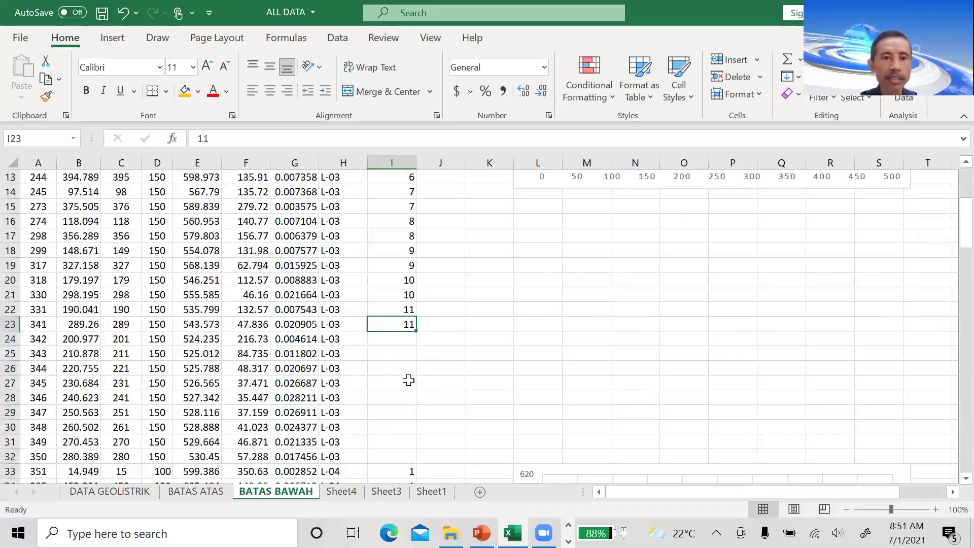
# Fill the last L-03 rows, from the first layer 11 entry down to row 32, with gold across B22:I32
pyautogui.press('Down')
pyautogui.press('Down')
pyautogui.press('Down')
pyautogui.press('Down')
pyautogui.press('Down')
pyautogui.press('Down')
pyautogui.press('Down')
pyautogui.press('Down')
pyautogui.press('Down')
pyautogui.press('Down')
pyautogui.press('Down')
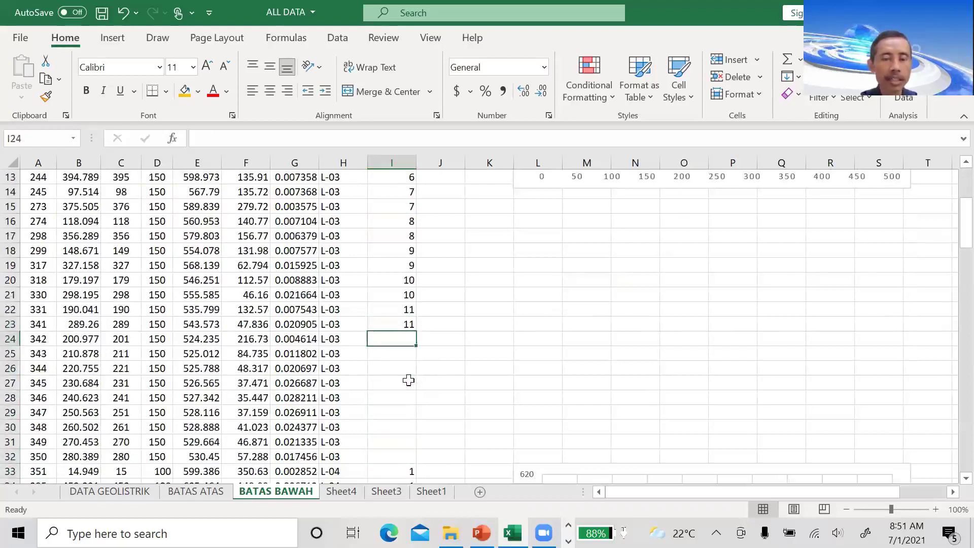
pyautogui.press('Up')
pyautogui.press('Up')
pyautogui.hotkey('shift', 'Up')
pyautogui.hotkey('shift', 'Up')
pyautogui.hotkey('shift', 'Up')
pyautogui.hotkey('shift', 'Up')
pyautogui.hotkey('shift', 'Up')
pyautogui.hotkey('shift', 'Up')
pyautogui.hotkey('shift', 'Up')
pyautogui.hotkey('shift', 'Up')
pyautogui.hotkey('shift', 'Up')
pyautogui.hotkey('shift', 'Up')
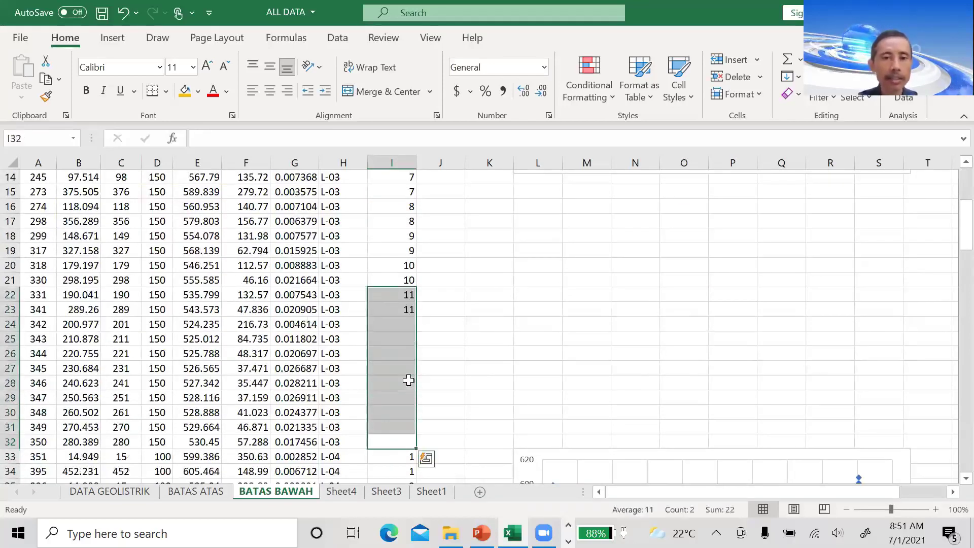
pyautogui.hotkey('shift', 'Left')
pyautogui.hotkey('shift', 'Left')
pyautogui.hotkey('shift', 'Left')
pyautogui.hotkey('shift', 'Left')
pyautogui.hotkey('shift', 'Left')
pyautogui.hotkey('shift', 'Left')
pyautogui.hotkey('shift', 'Left')
pyautogui.hotkey('shift', 'Left')
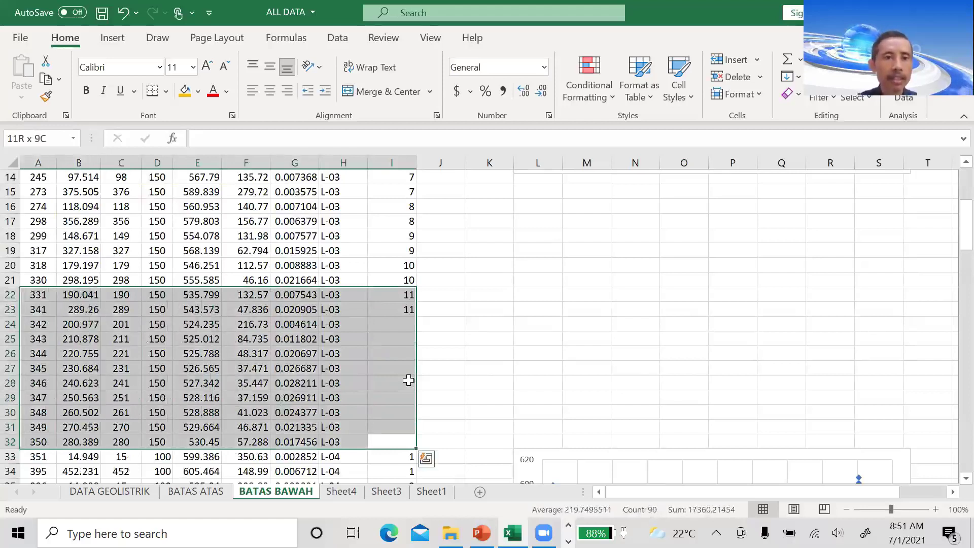
pyautogui.hotkey('shift', 'Right')
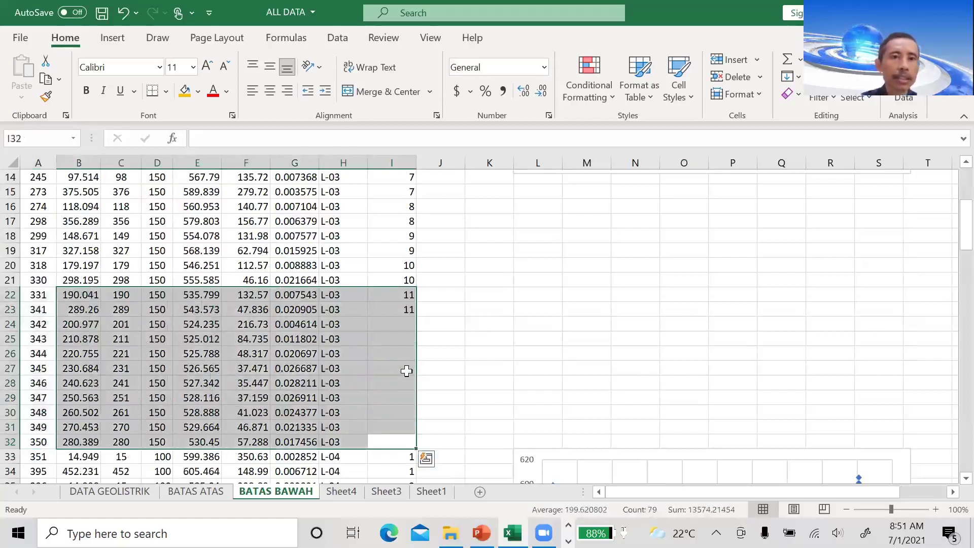
pyautogui.click(187, 92)
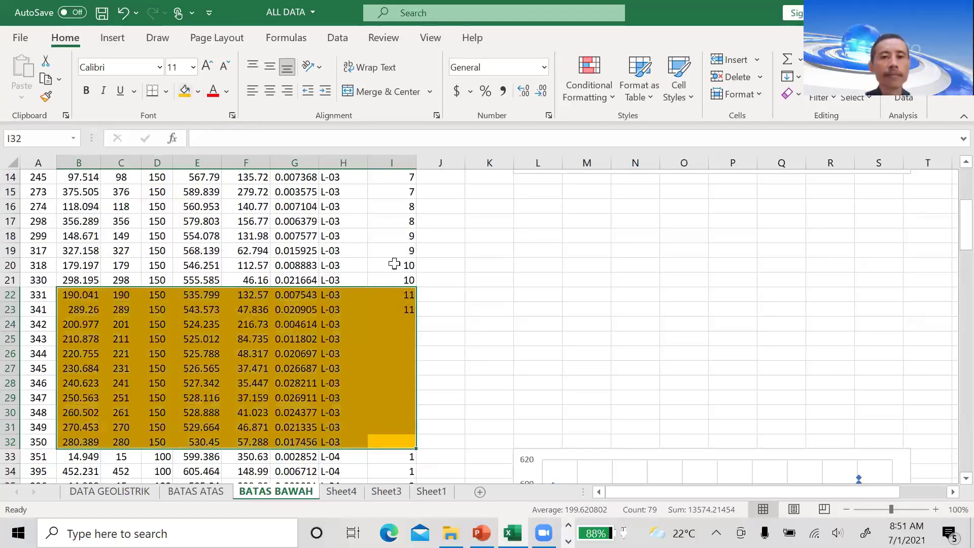
pyautogui.click(441, 290)
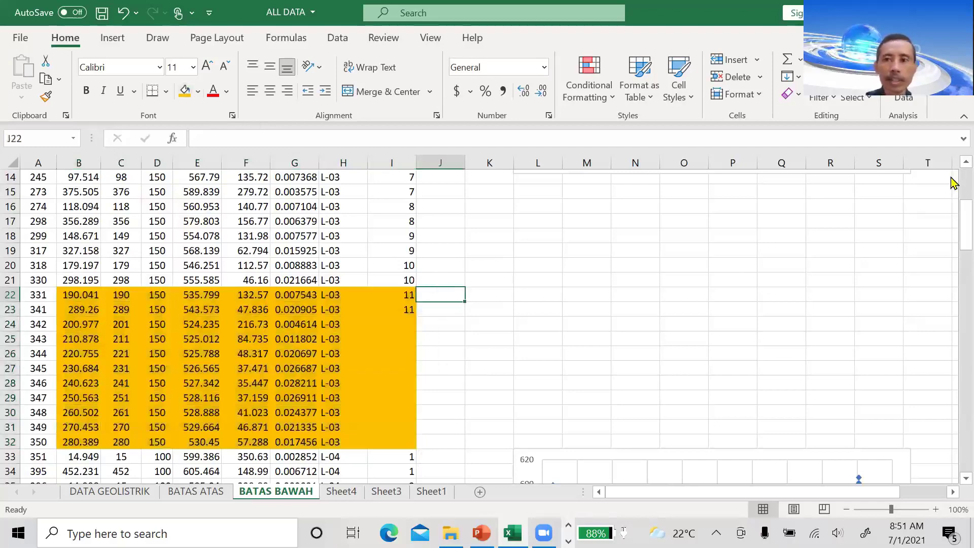
# Examine the flat bottom points and the yellow boundary curve in the line L-03 chart
pyautogui.scroll(5, 952, 185)
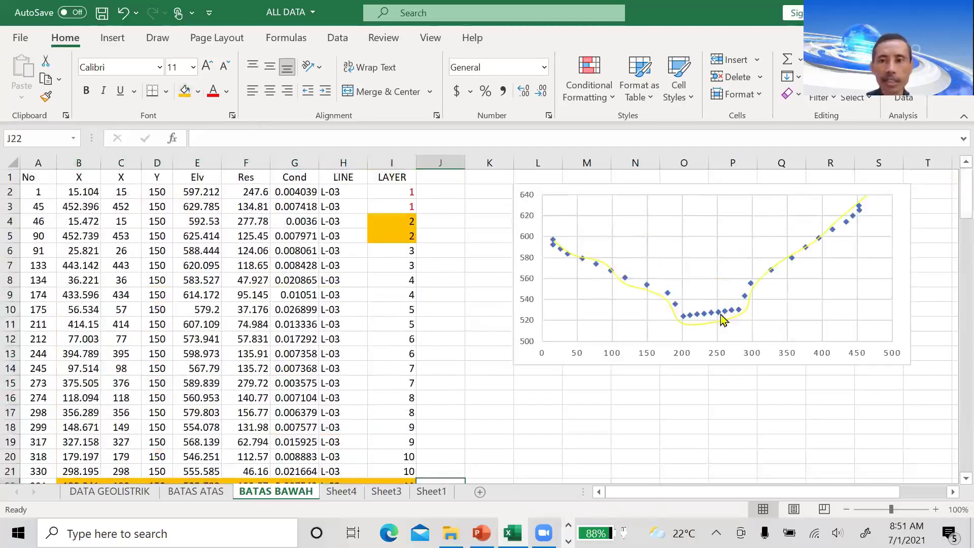
pyautogui.moveTo(730, 316)
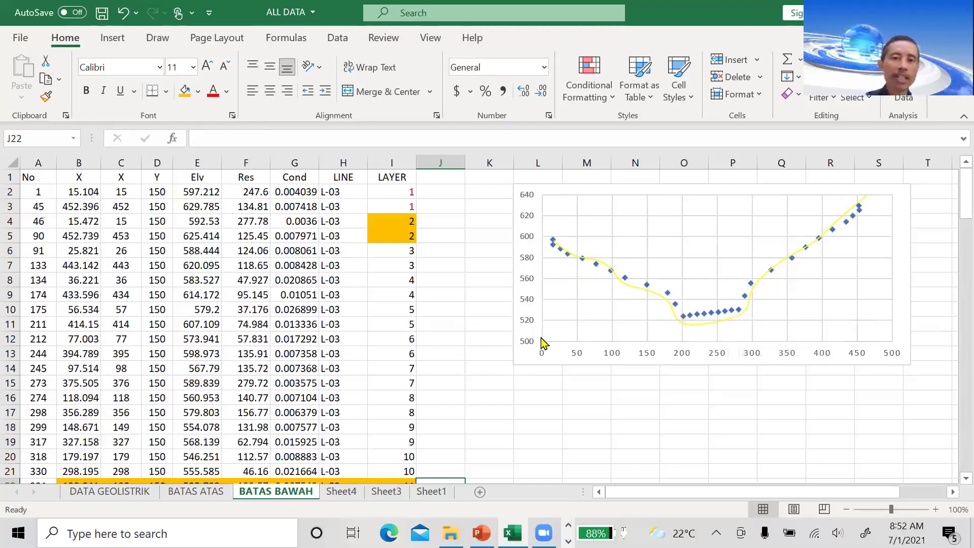
pyautogui.click(468, 403)
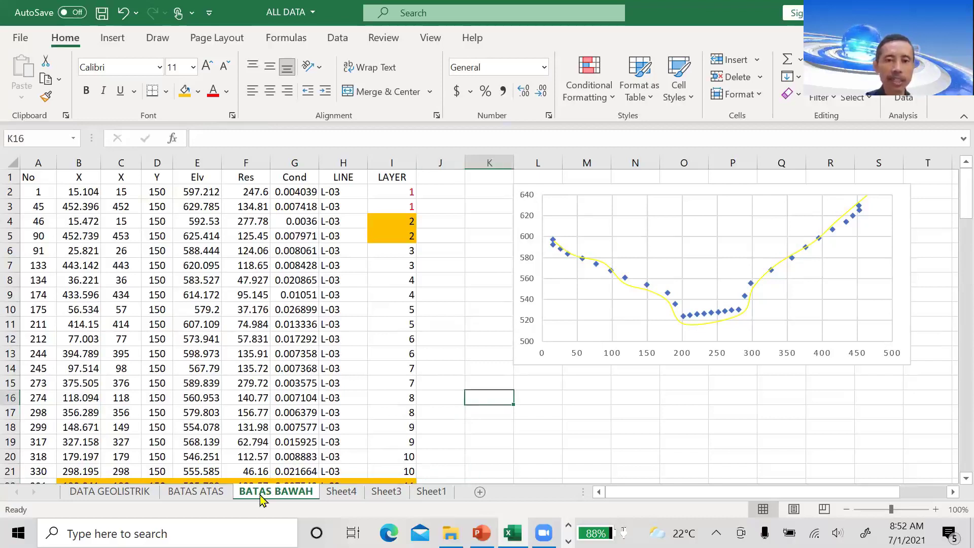
# Review the DATA GEOLISTRIK and BATAS ATAS sheets and return to BATAS BAWAH
pyautogui.click(133, 492)
pyautogui.click(183, 495)
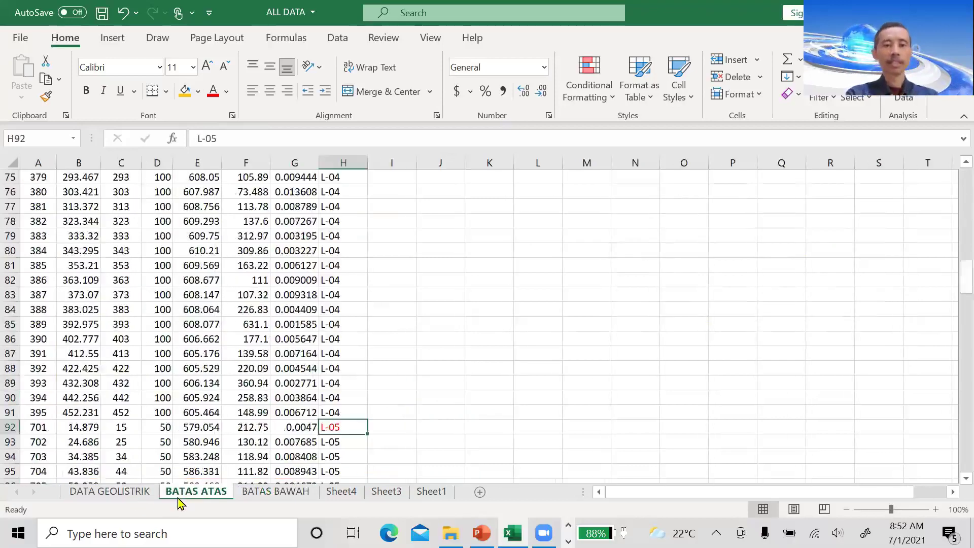
pyautogui.click(268, 495)
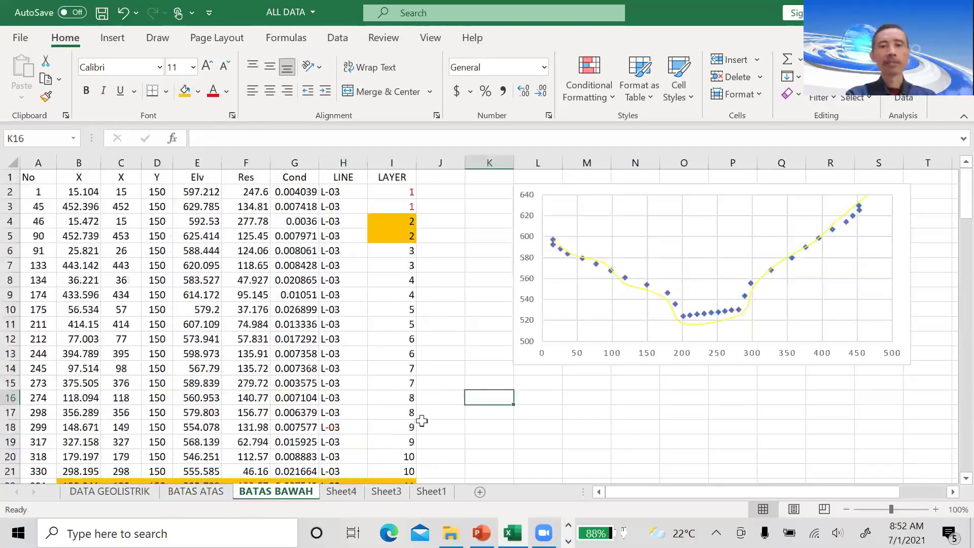
pyautogui.click(453, 418)
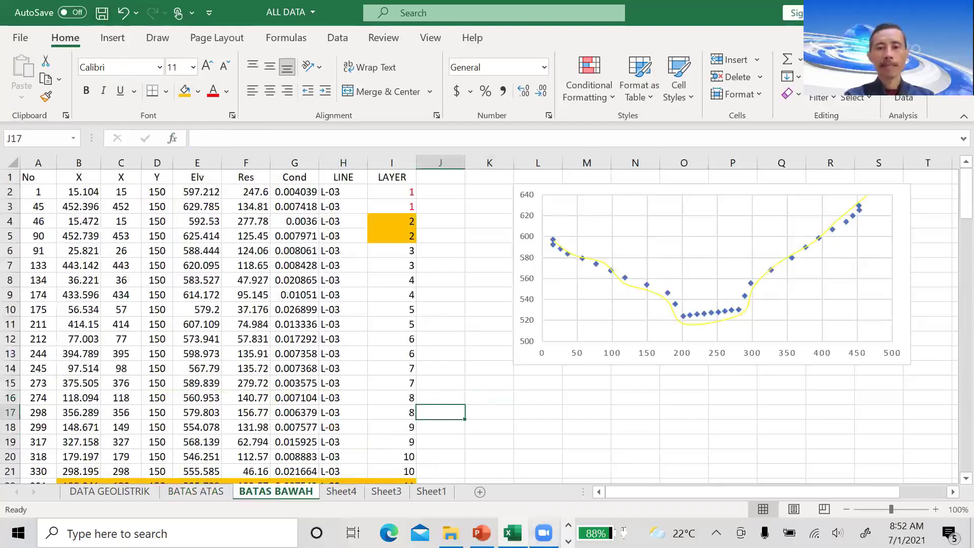
# Switch to RockWorks and open the Excel import for the datasheet, with ALL DATA.xlsx as the input file
pyautogui.moveTo(543, 533)
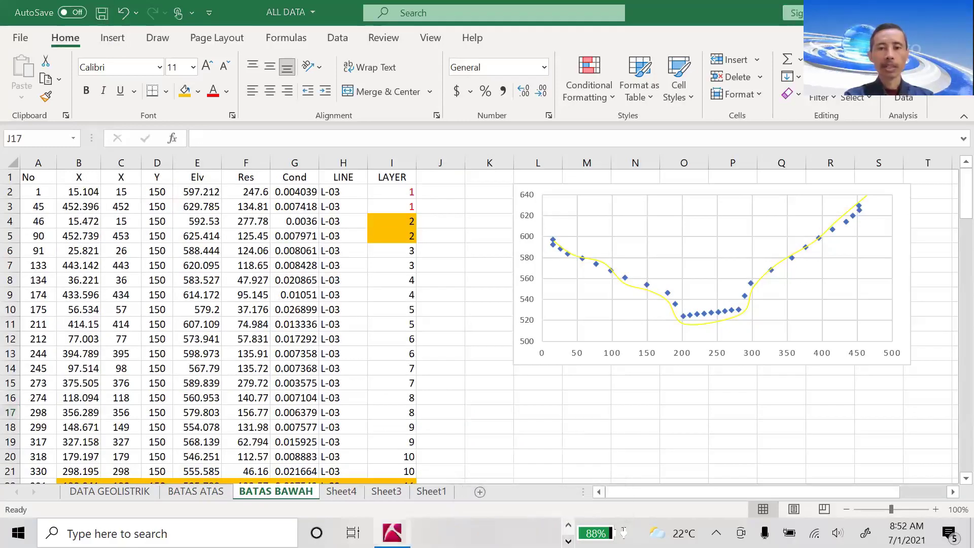
pyautogui.click(392, 533)
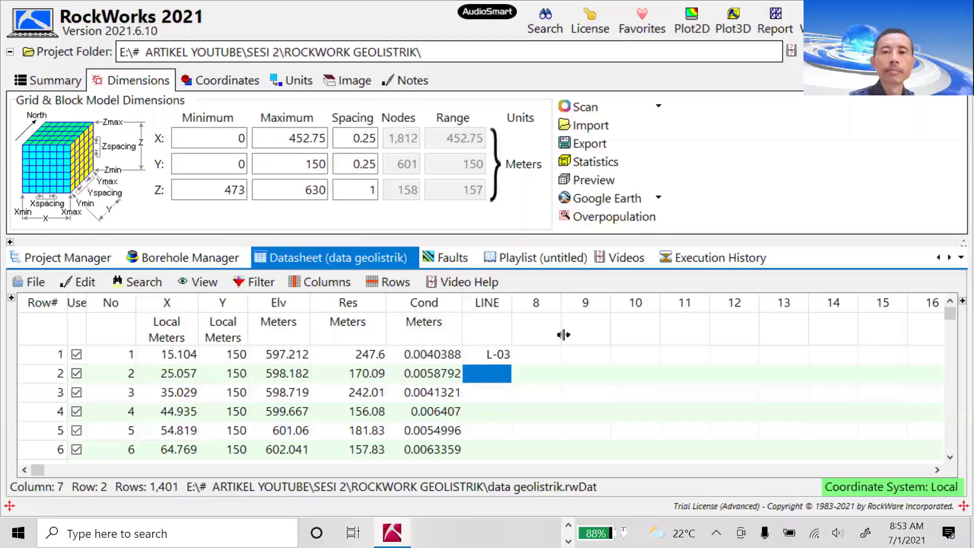
pyautogui.click(546, 357)
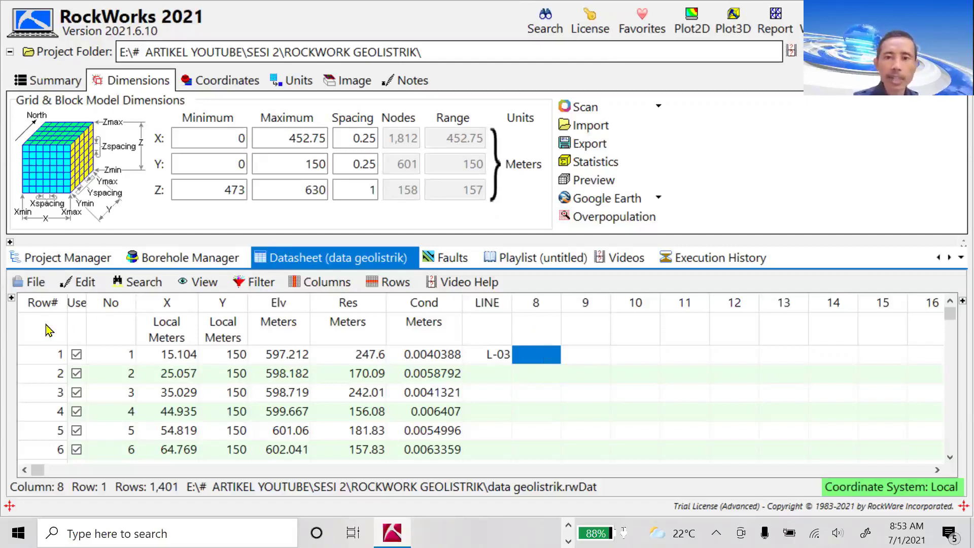
pyautogui.click(35, 283)
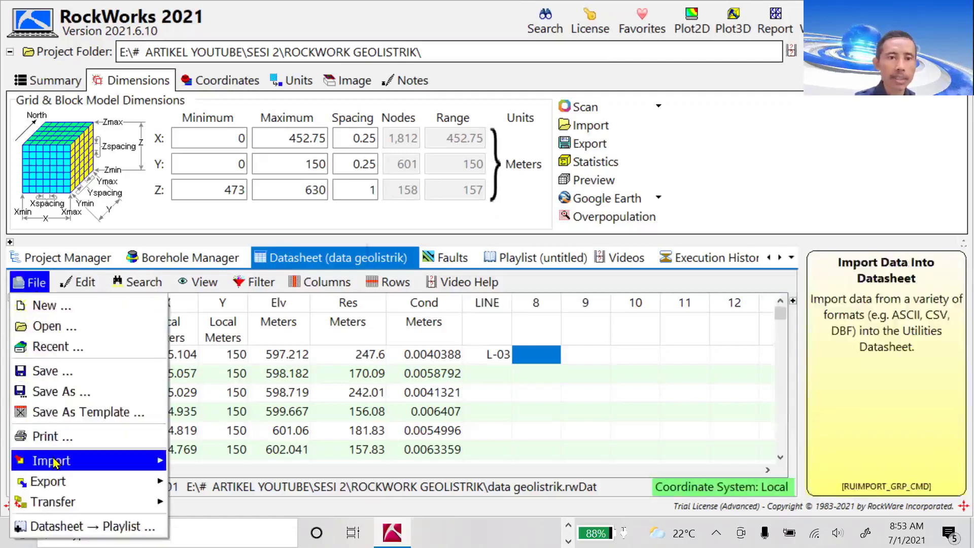
pyautogui.moveTo(50, 460)
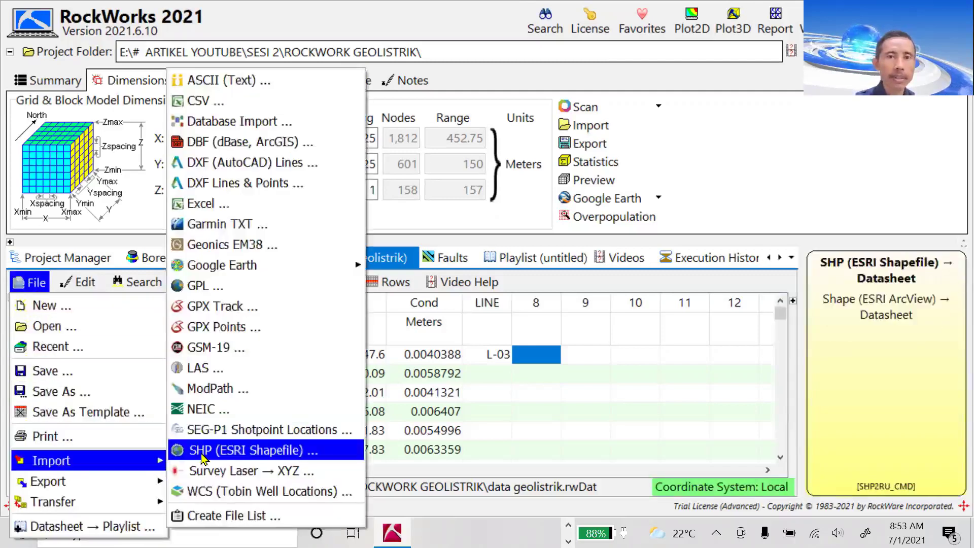
pyautogui.click(211, 210)
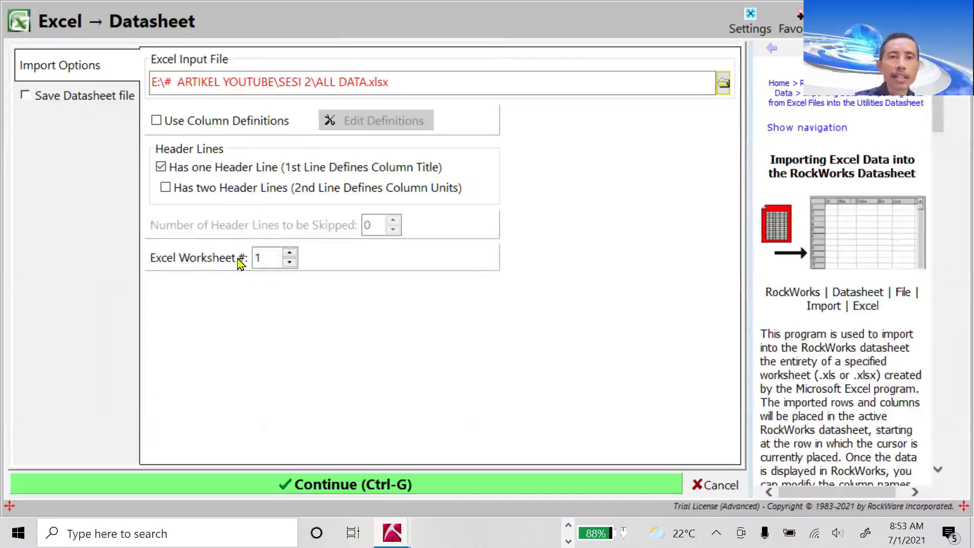
pyautogui.click(276, 257)
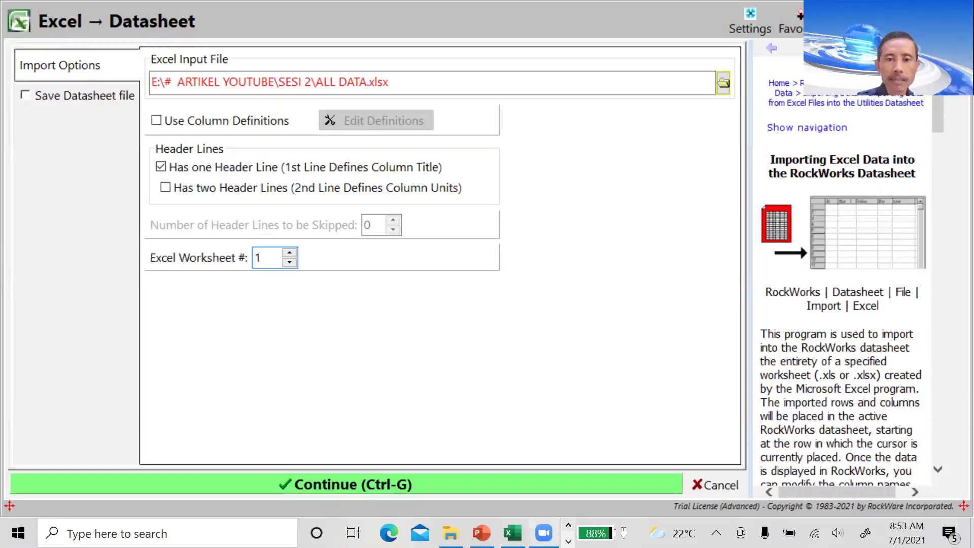
# In the Excel workbook, check the order of the DATA GEOLISTRIK, BATAS ATAS and BATAS BAWAH sheets
pyautogui.click(513, 533)
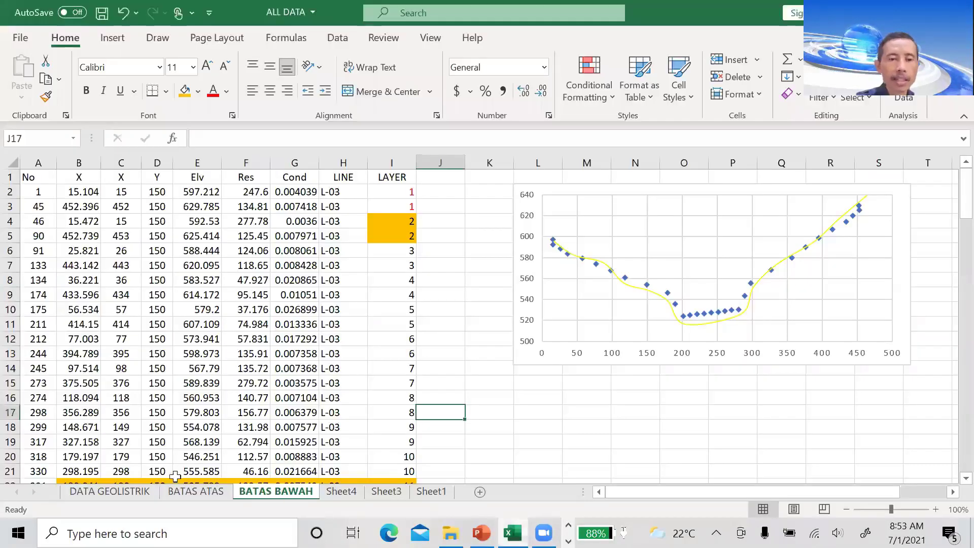
pyautogui.click(109, 497)
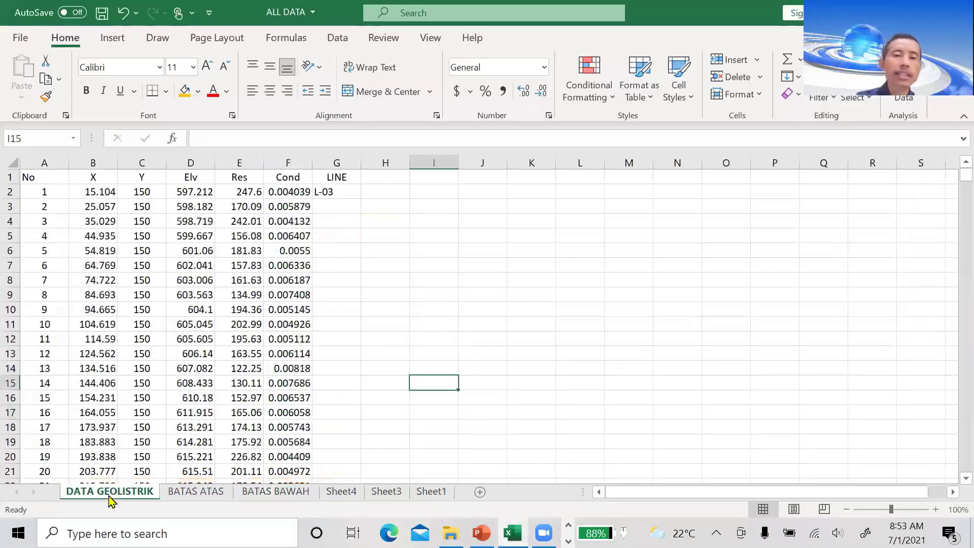
pyautogui.click(185, 495)
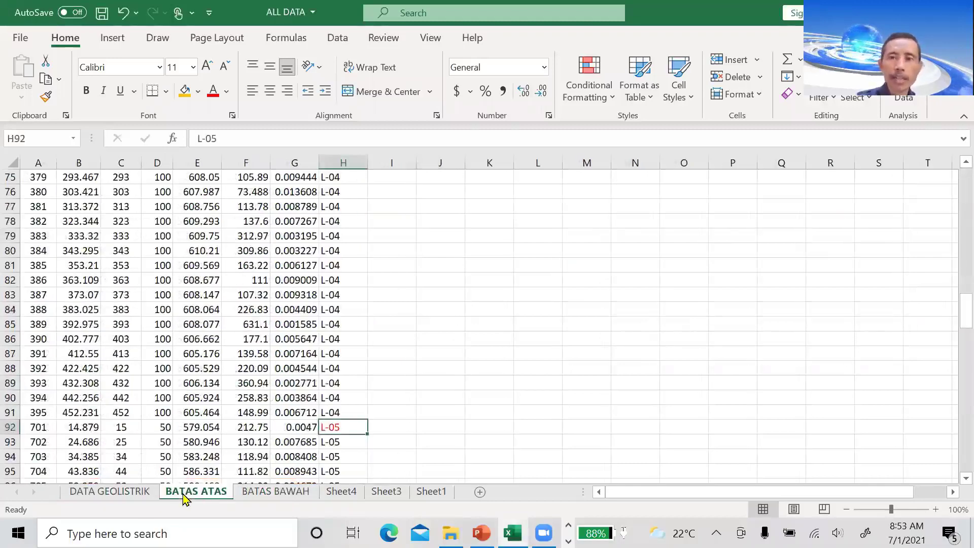
pyautogui.click(261, 500)
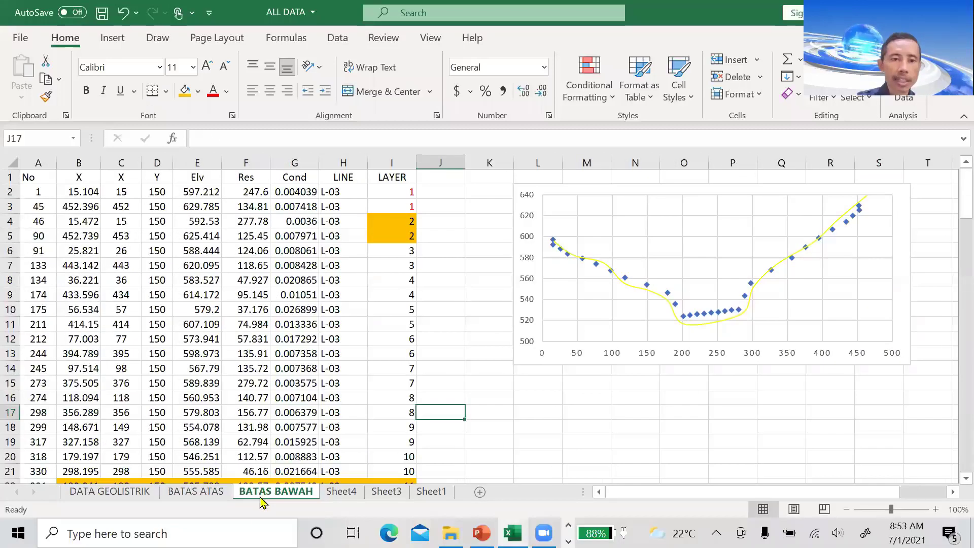
pyautogui.click(125, 494)
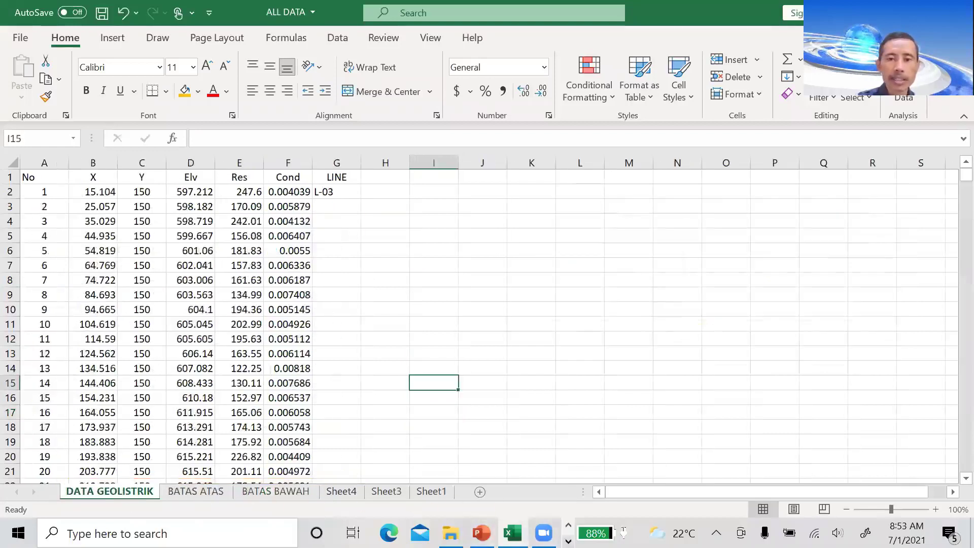
# Back in the RockWorks import, set the Excel worksheet number to 2, run the import and accept updating the project dimensions
pyautogui.moveTo(400, 530)
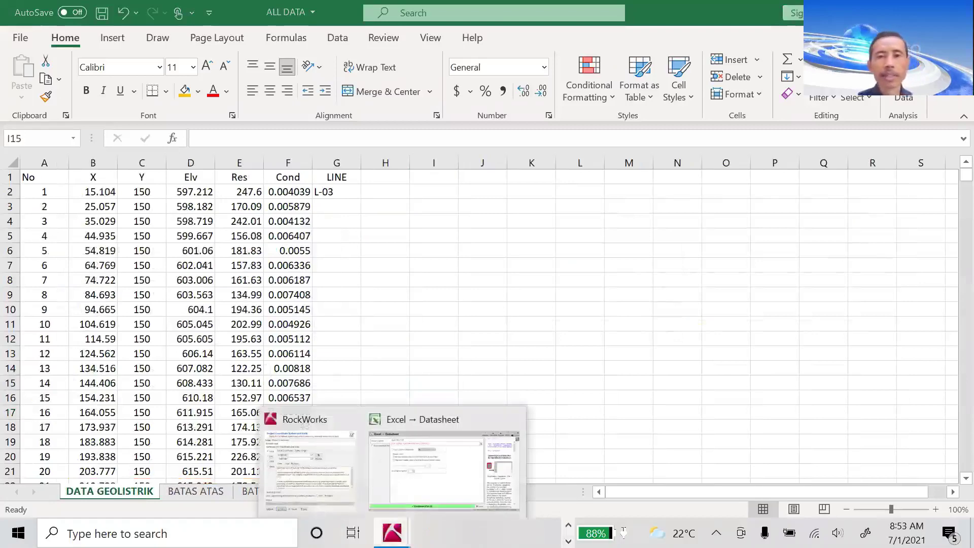
pyautogui.click(439, 463)
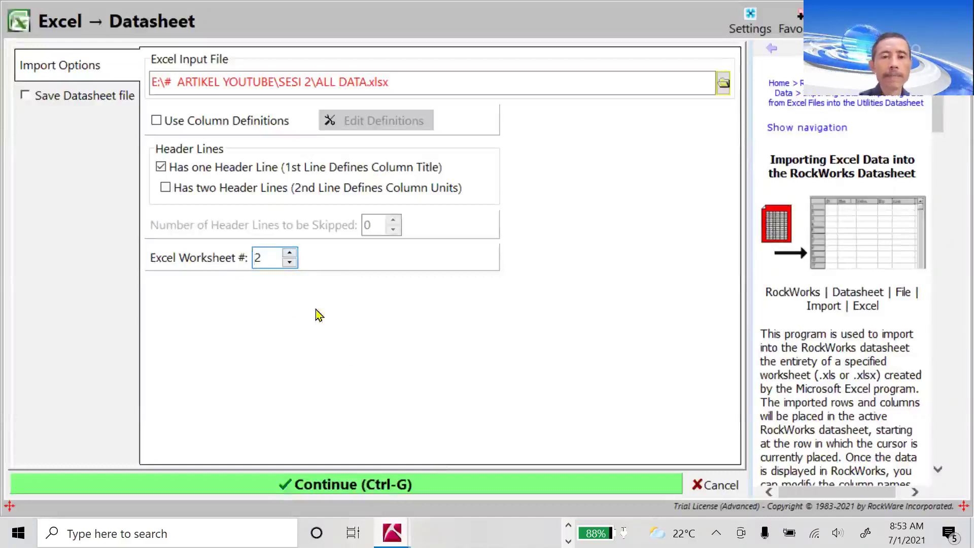
pyautogui.click(336, 486)
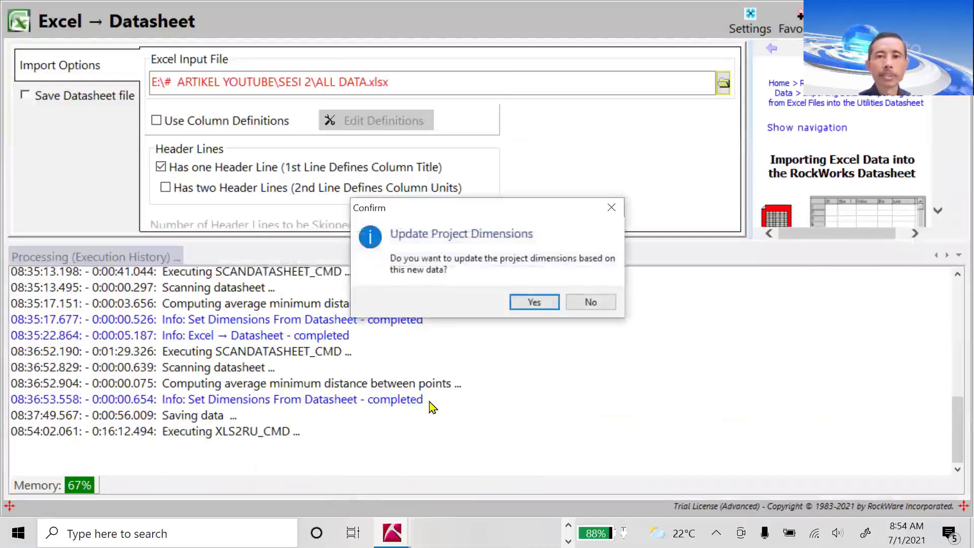
pyautogui.click(531, 303)
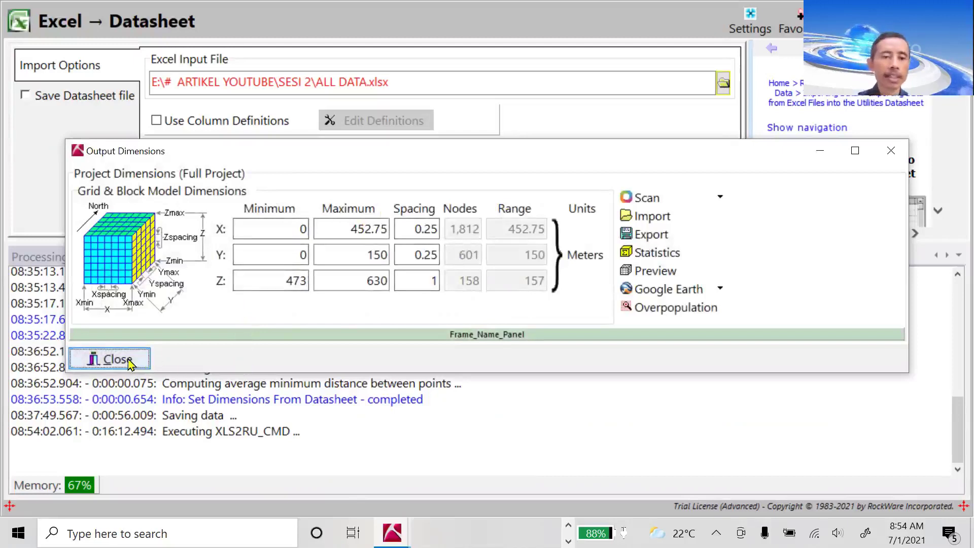
pyautogui.click(112, 359)
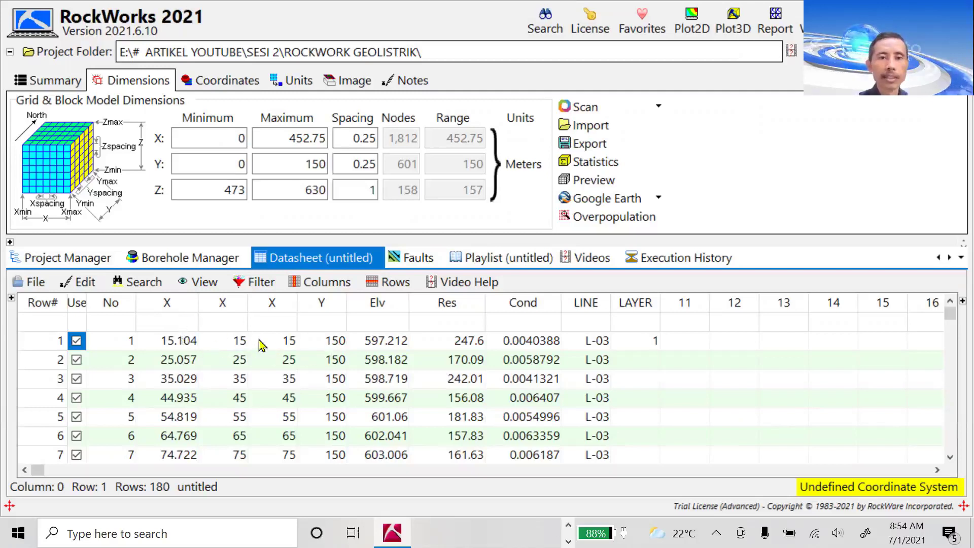
# Delete the first of the three X columns, the one holding decimal values, from the datasheet
pyautogui.click(190, 343)
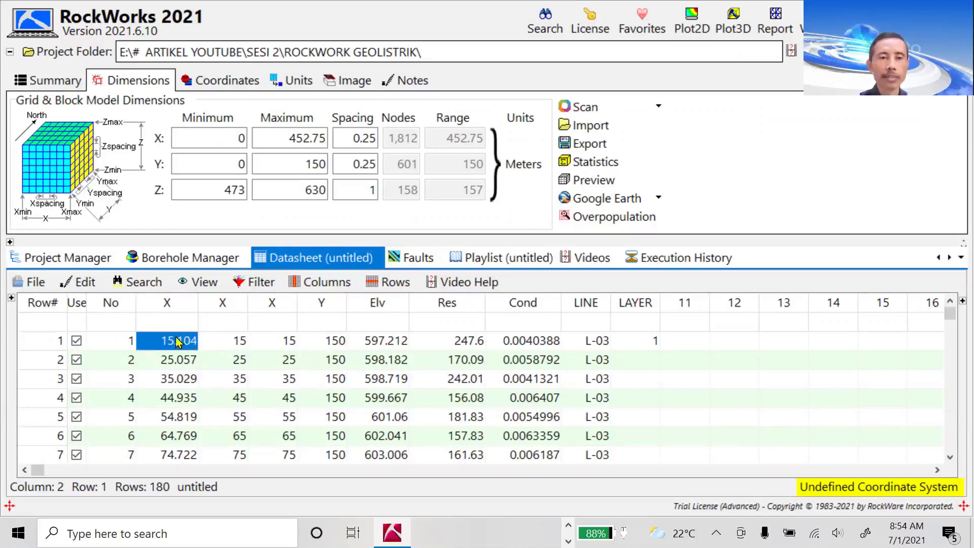
pyautogui.hotkey('ctrl', 'shift', 'Down')
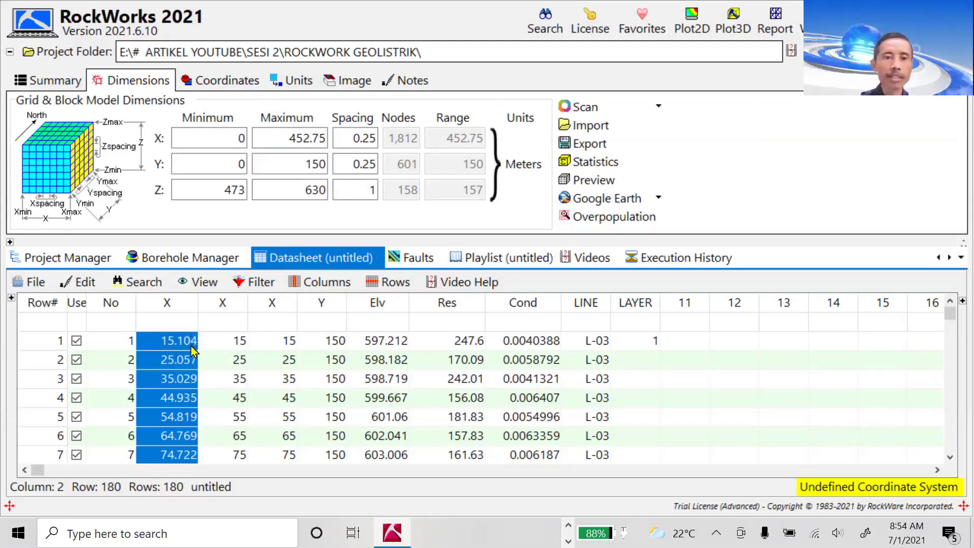
pyautogui.click(238, 347)
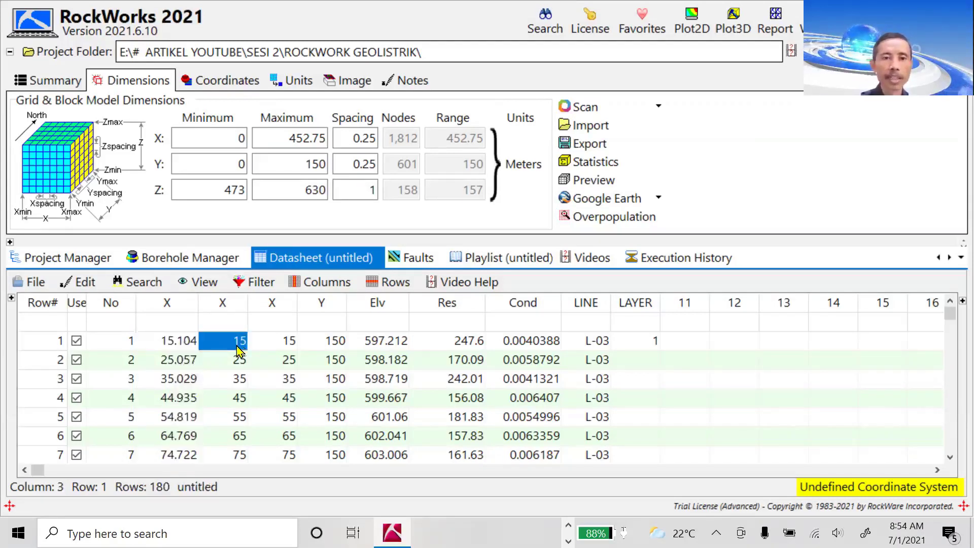
pyautogui.click(263, 346)
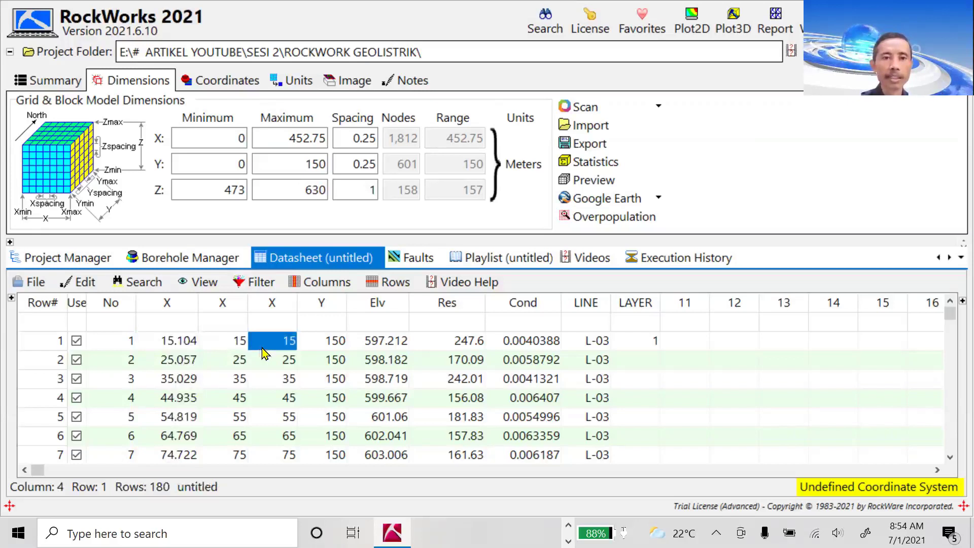
pyautogui.click(171, 325)
pyautogui.rightClick(171, 325)
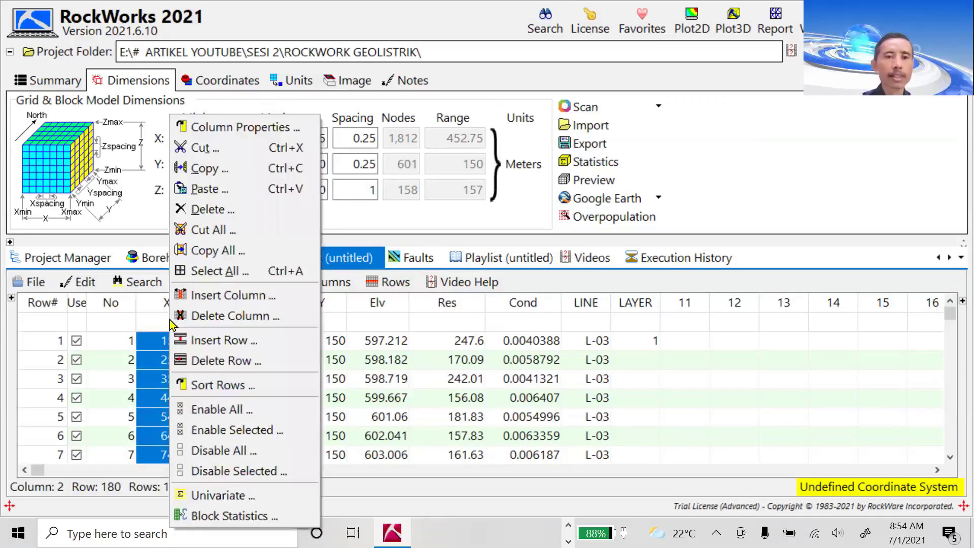
pyautogui.click(198, 320)
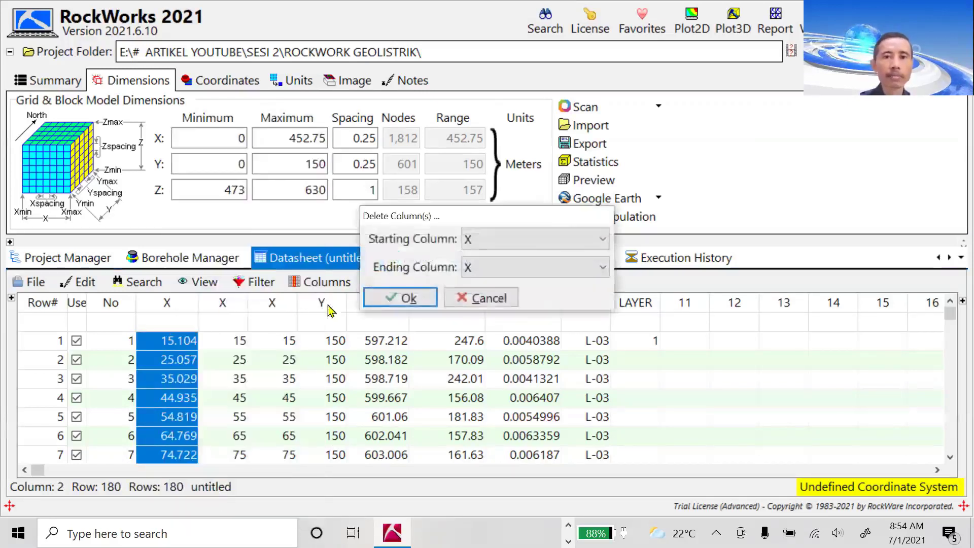
pyautogui.click(386, 299)
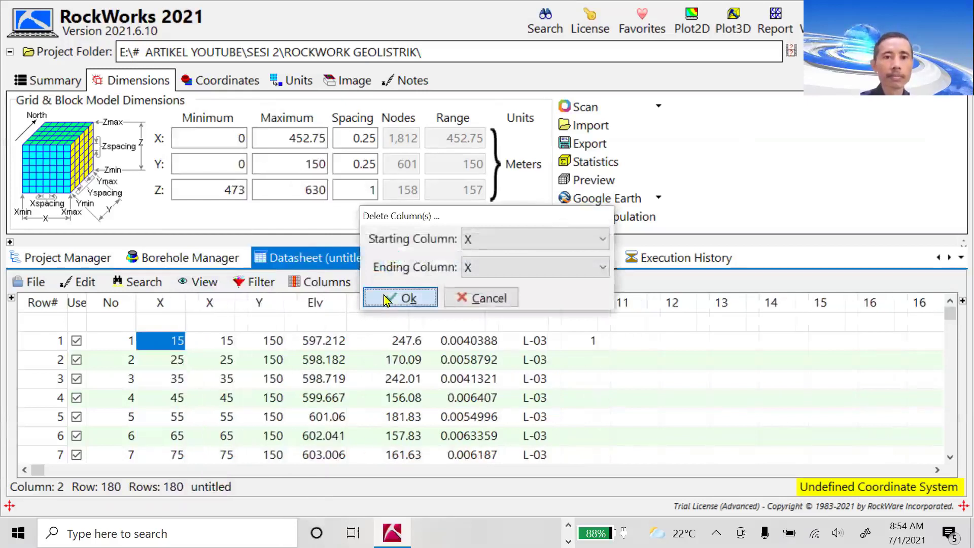
# Delete the first of the two remaining duplicate X columns so the datasheet keeps a single X column
pyautogui.click(161, 325)
pyautogui.rightClick(161, 325)
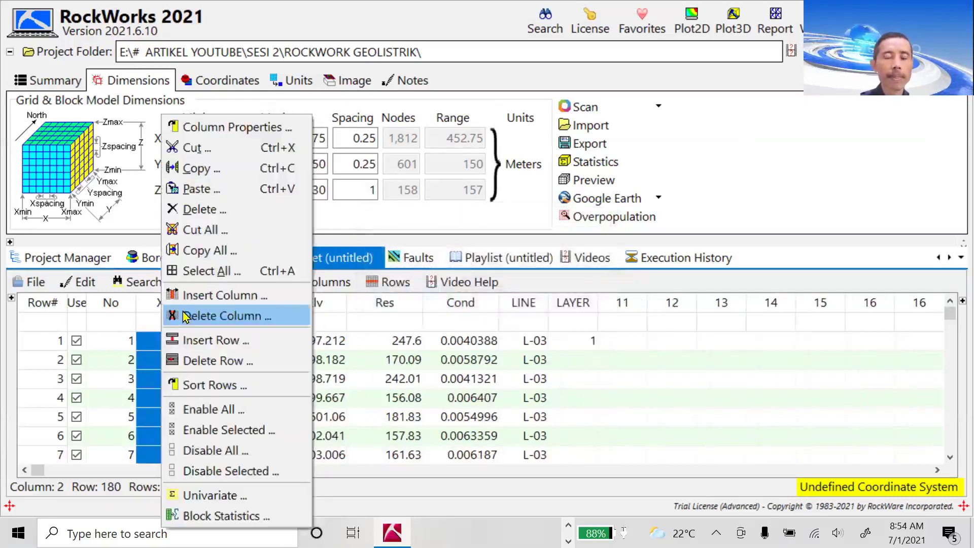
pyautogui.click(185, 316)
pyautogui.click(398, 298)
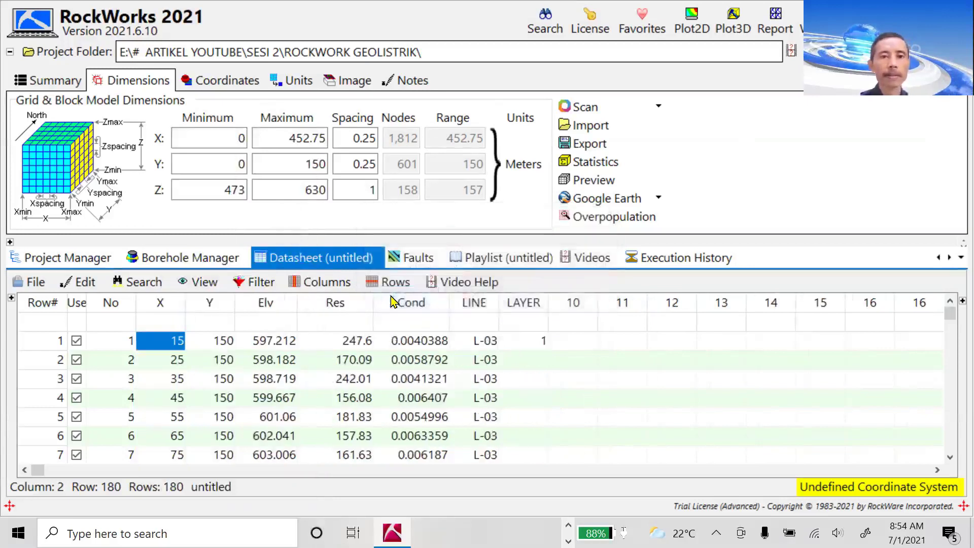
# Open the column properties of the remaining X column to reach its content type and units settings
pyautogui.click(168, 325)
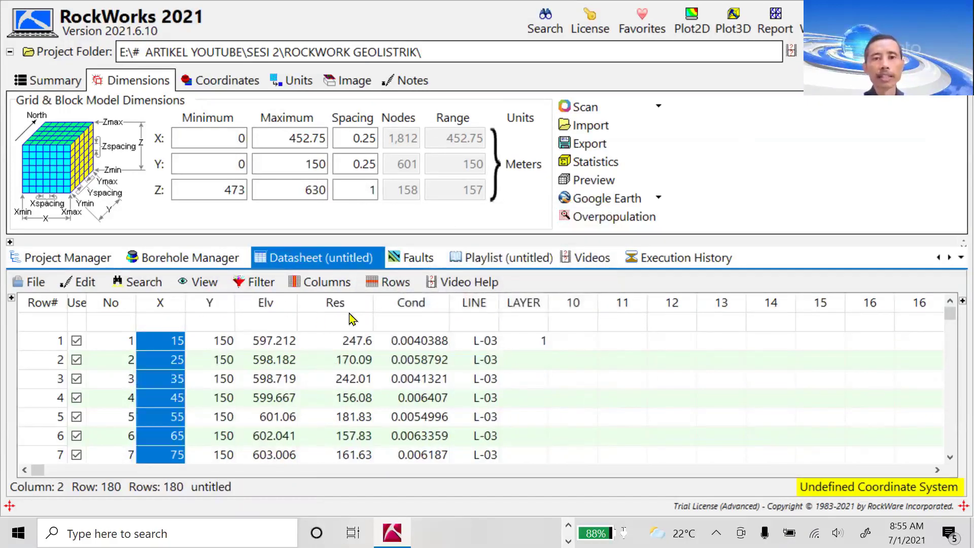
pyautogui.rightClick(163, 316)
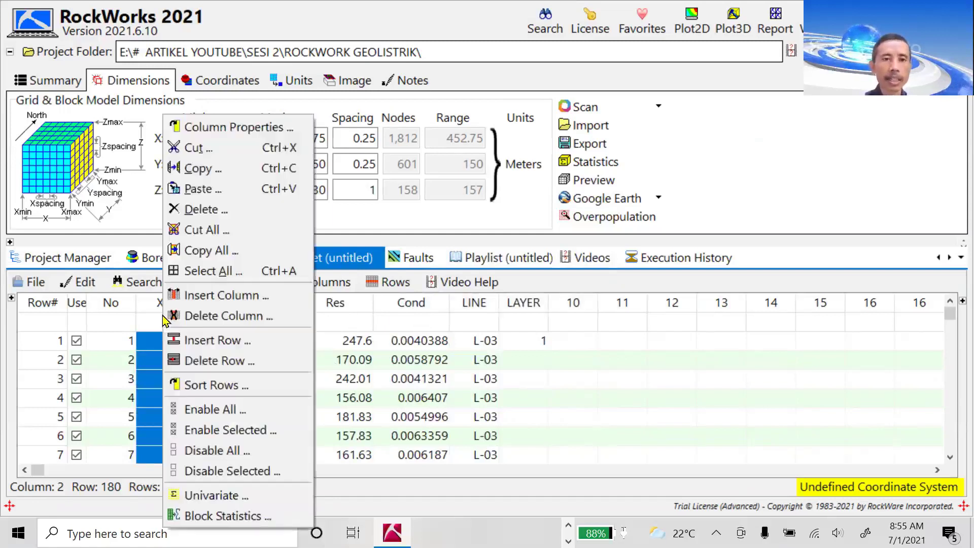
pyautogui.click(226, 127)
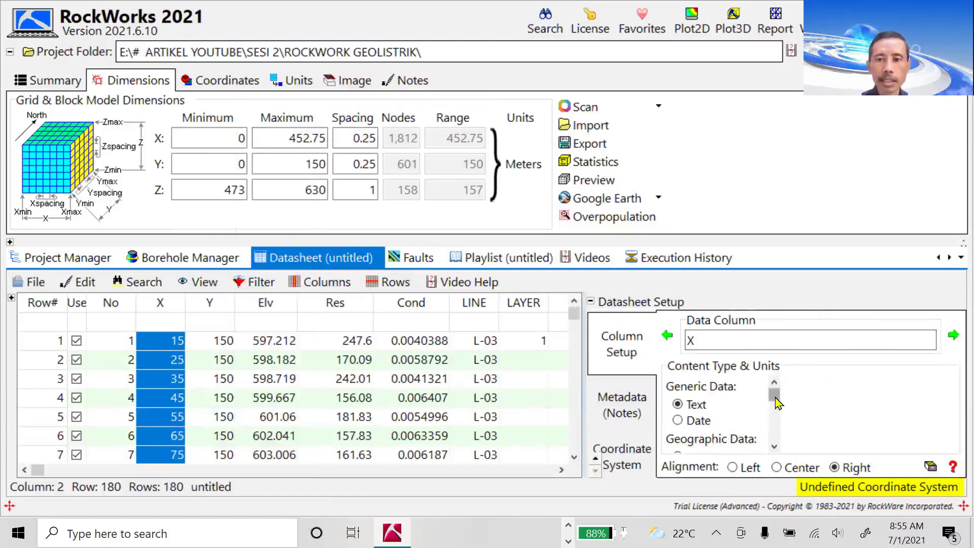
# Set the content type of the X and Y columns to X or Y coordinates in local meters
pyautogui.moveTo(775, 398); pyautogui.dragTo(773, 406)
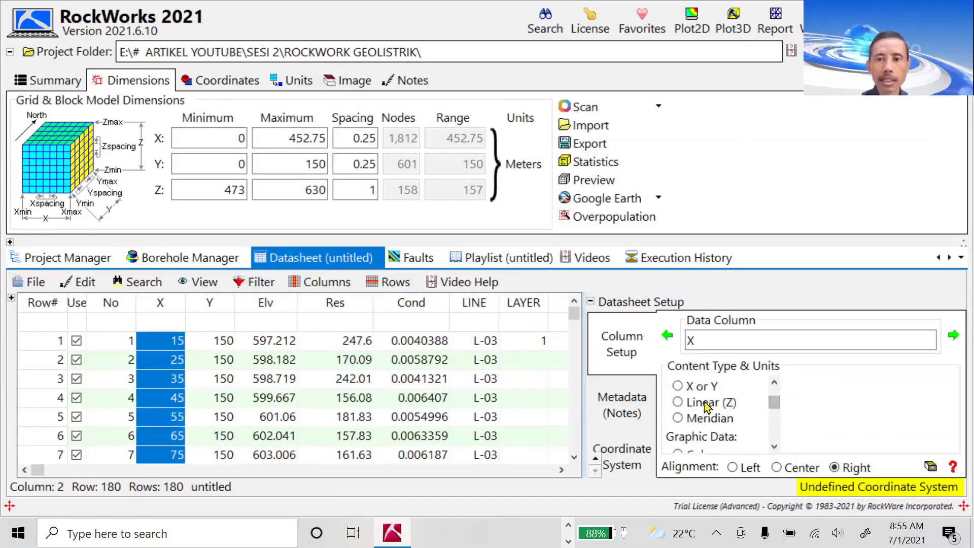
pyautogui.click(678, 386)
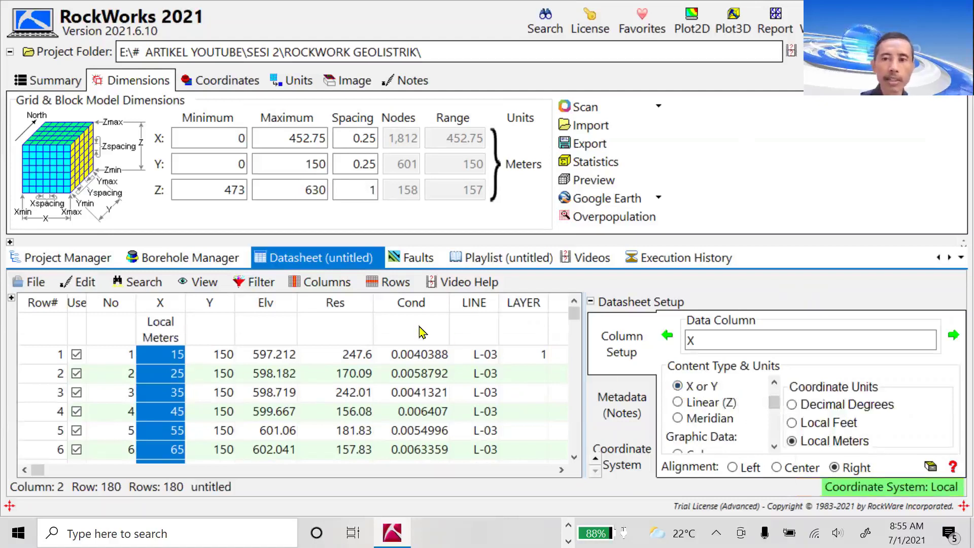
pyautogui.click(211, 326)
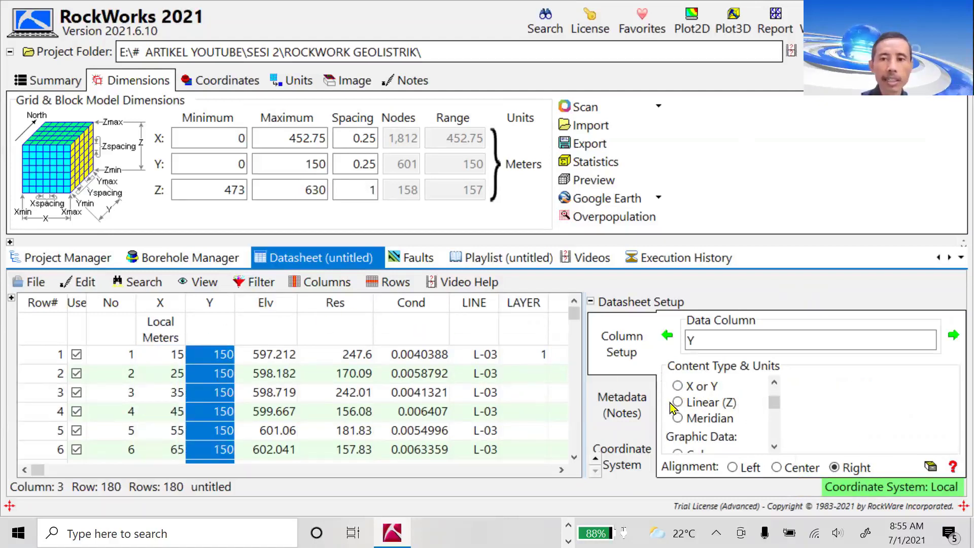
pyautogui.click(678, 386)
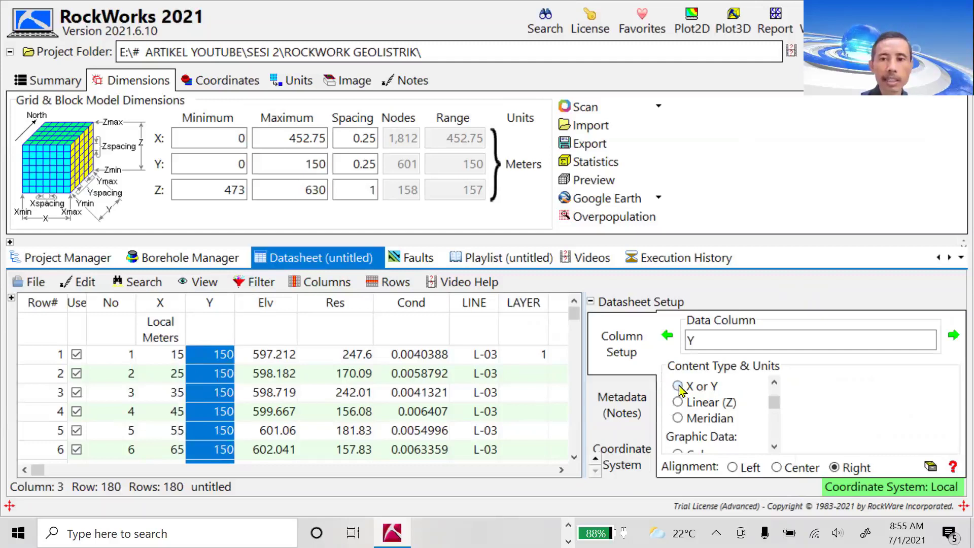
# Set the Elv, Res and Cond columns to the Linear (Z) content type in meters and collapse the datasheet setup
pyautogui.click(259, 322)
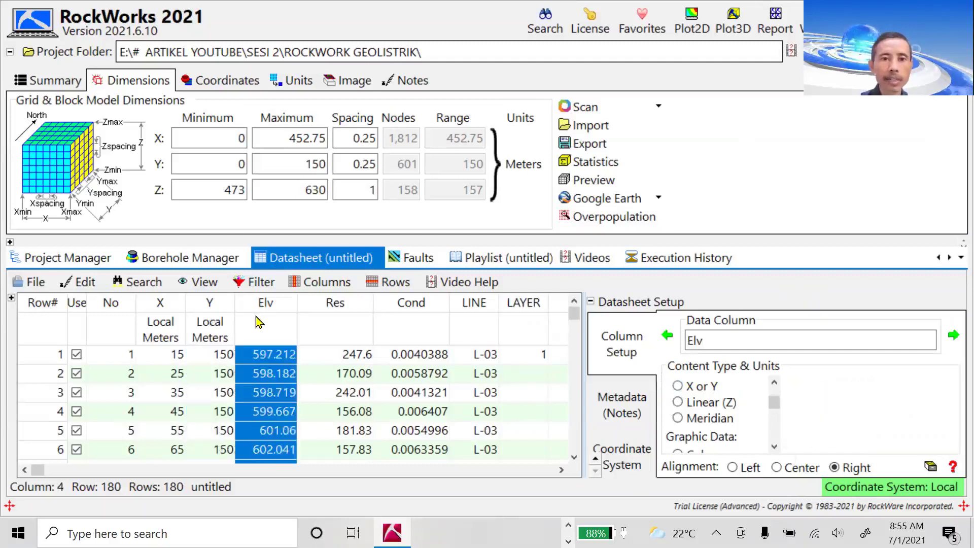
pyautogui.click(677, 403)
pyautogui.click(344, 327)
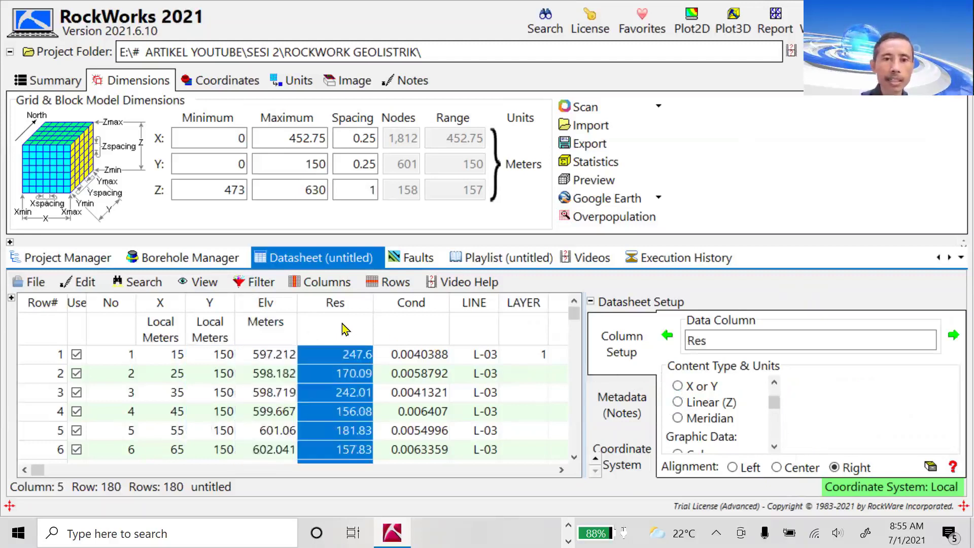
pyautogui.click(678, 402)
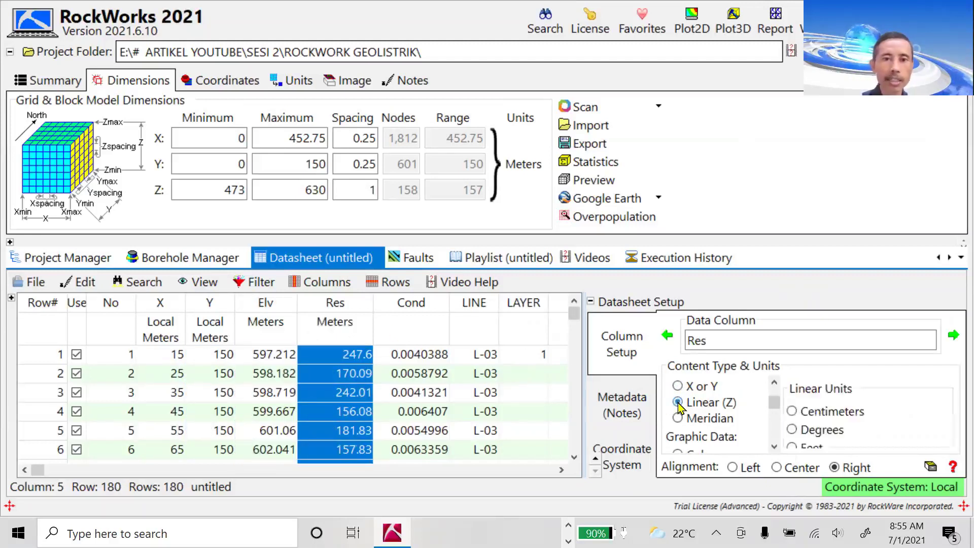
pyautogui.click(425, 339)
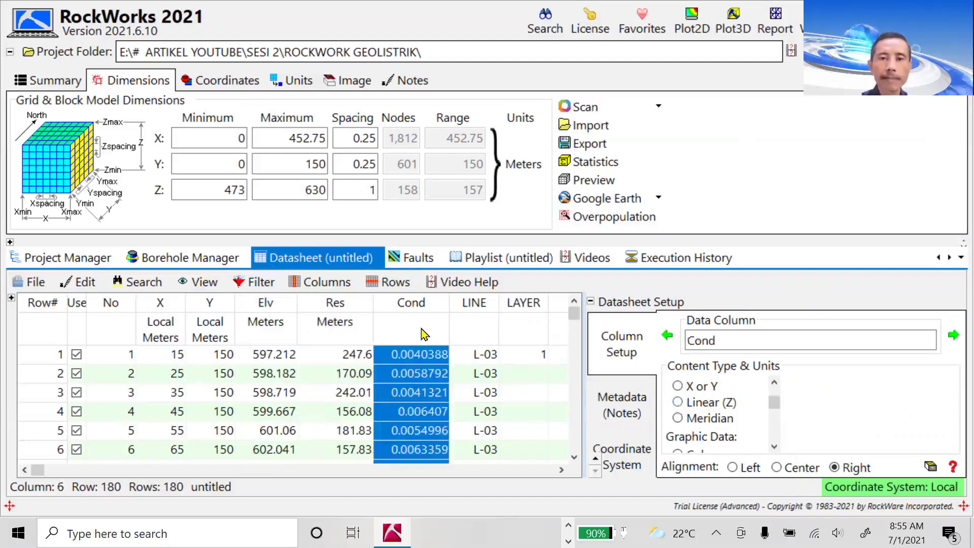
pyautogui.click(677, 403)
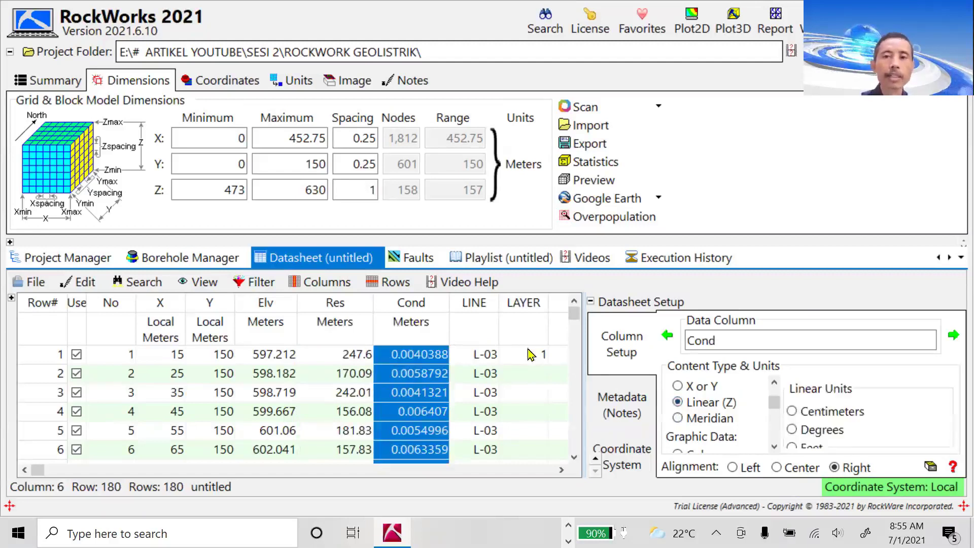
pyautogui.click(477, 325)
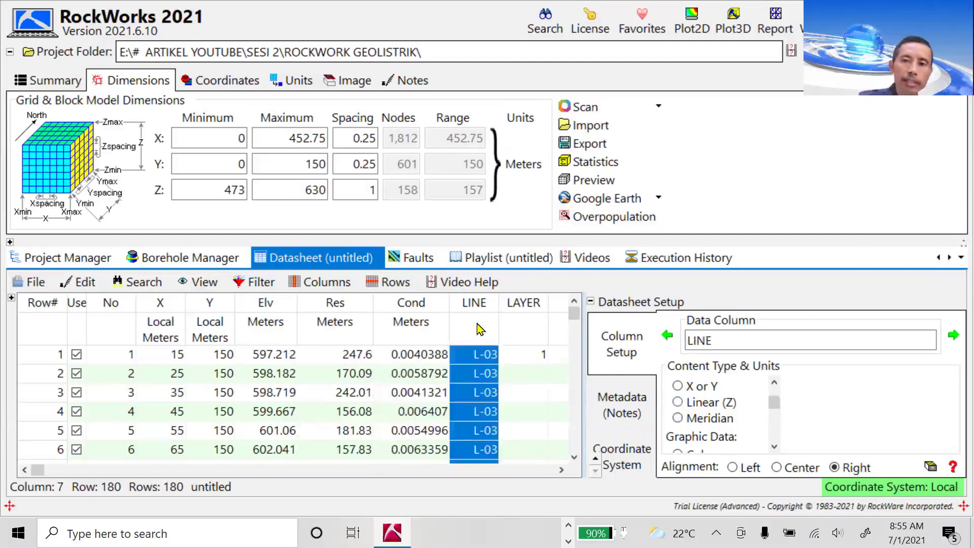
pyautogui.click(521, 331)
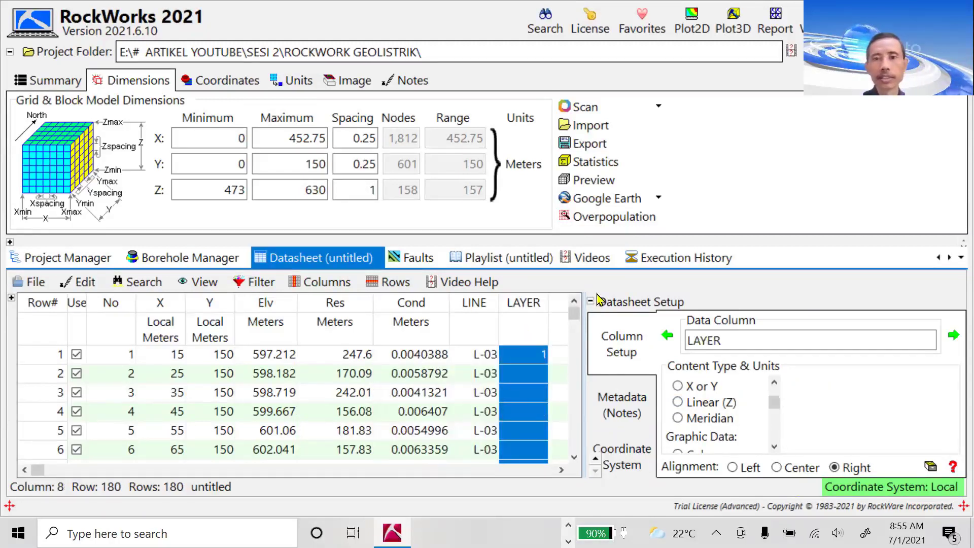
pyautogui.click(591, 302)
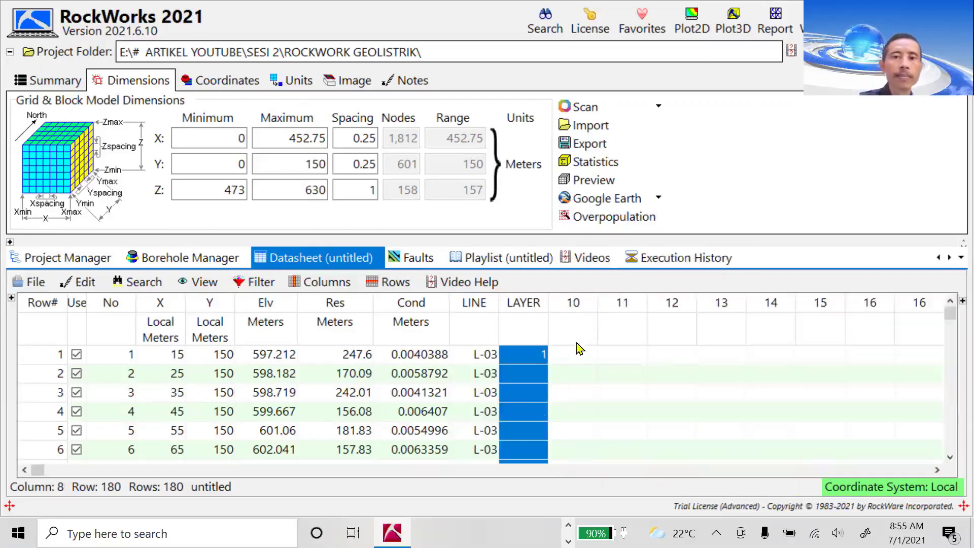
pyautogui.click(574, 360)
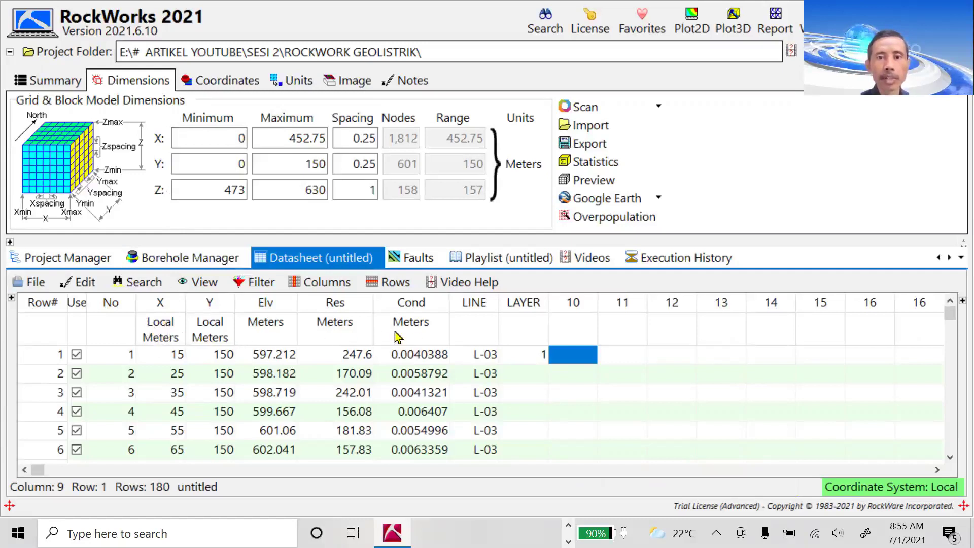
# Save the datasheet under the file name data permukaan in the project folder
pyautogui.click(37, 283)
pyautogui.click(56, 392)
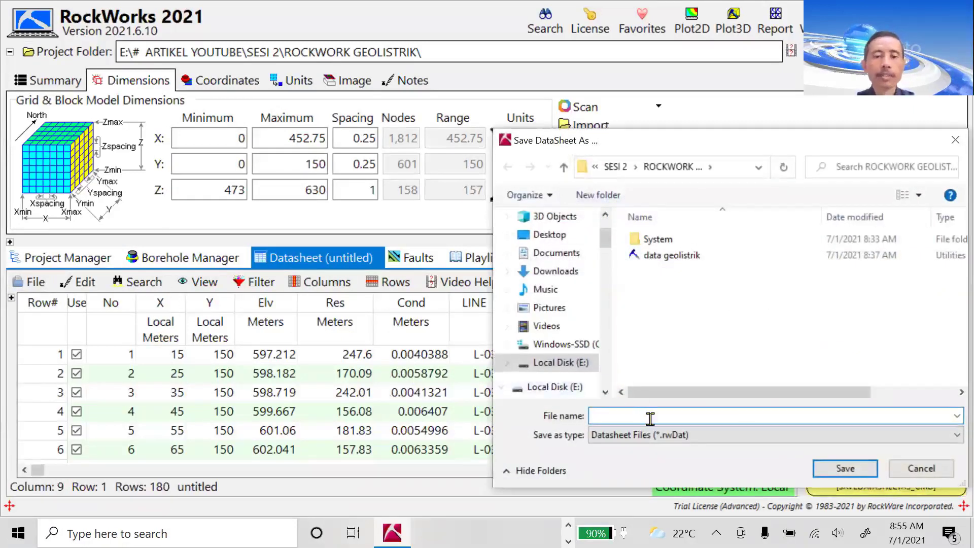
pyautogui.write('data')
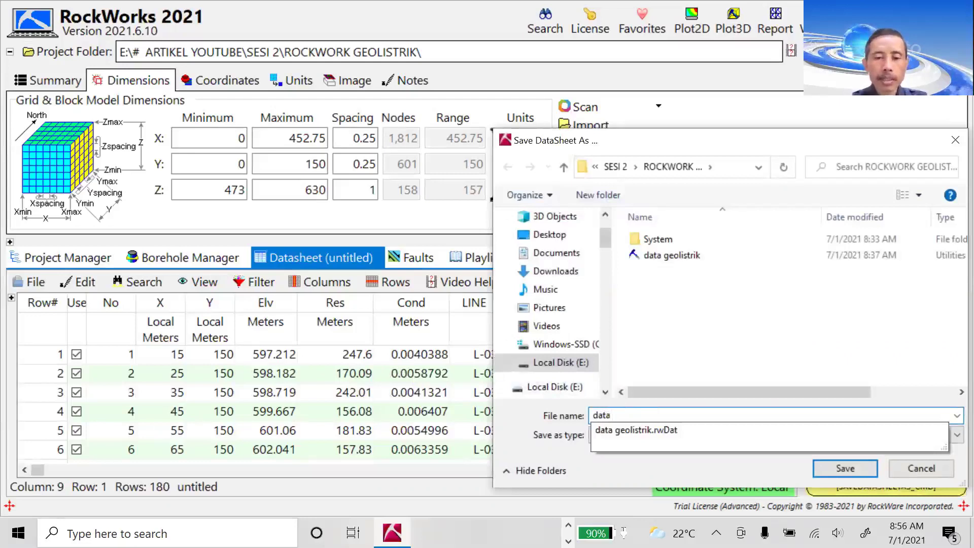
pyautogui.write(' permukaan')
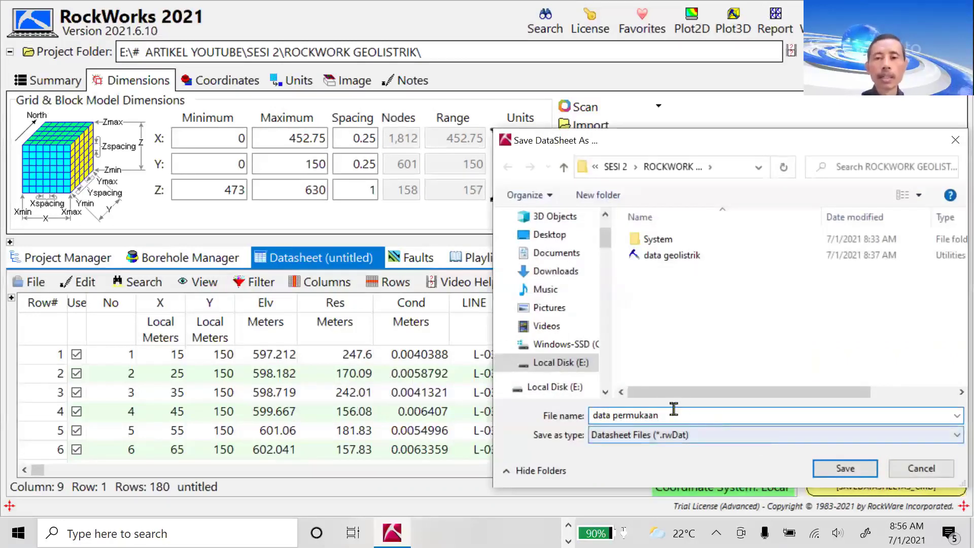
pyautogui.click(838, 467)
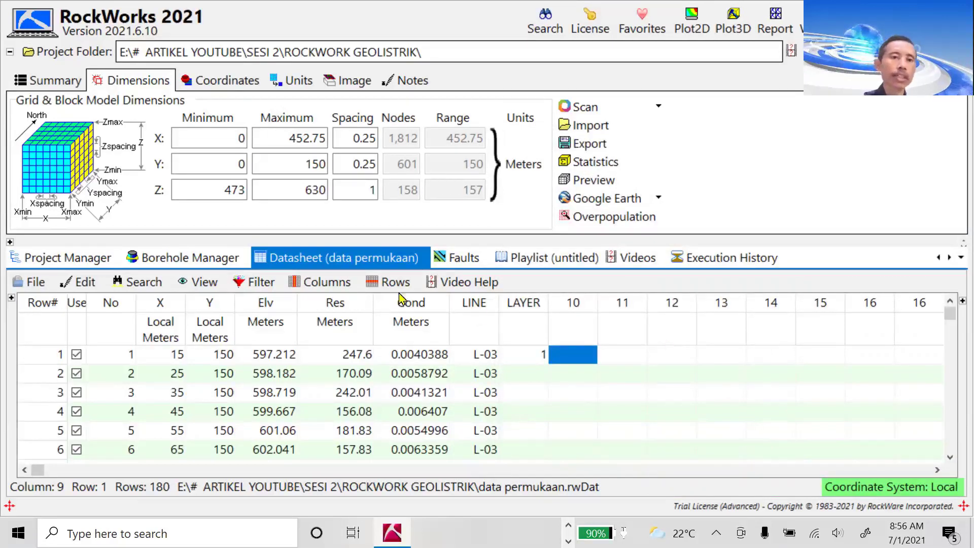
# Import worksheet 3 of the Excel file ALL DATA.xlsx into the datasheet with one header line, and accept updating the project dimensions
pyautogui.click(33, 283)
pyautogui.moveTo(70, 468)
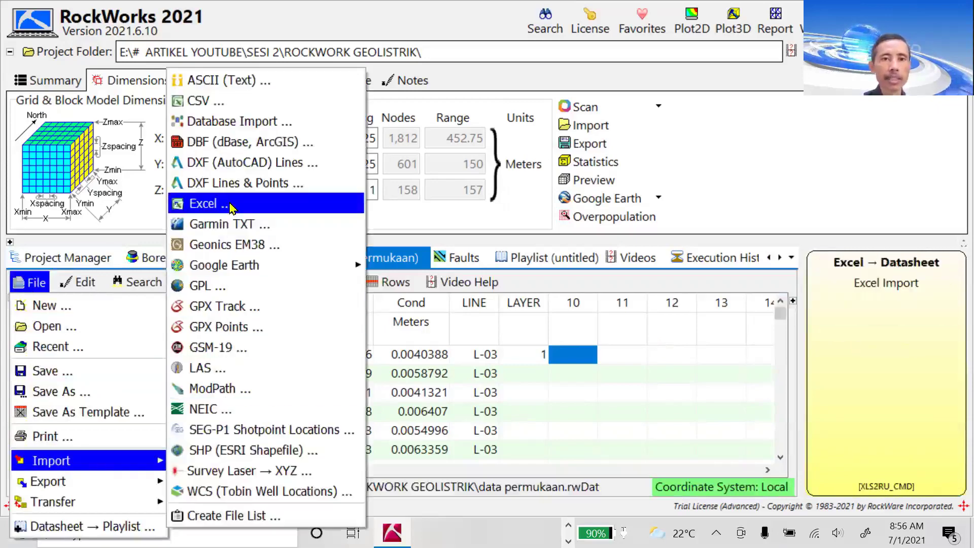
pyautogui.click(211, 203)
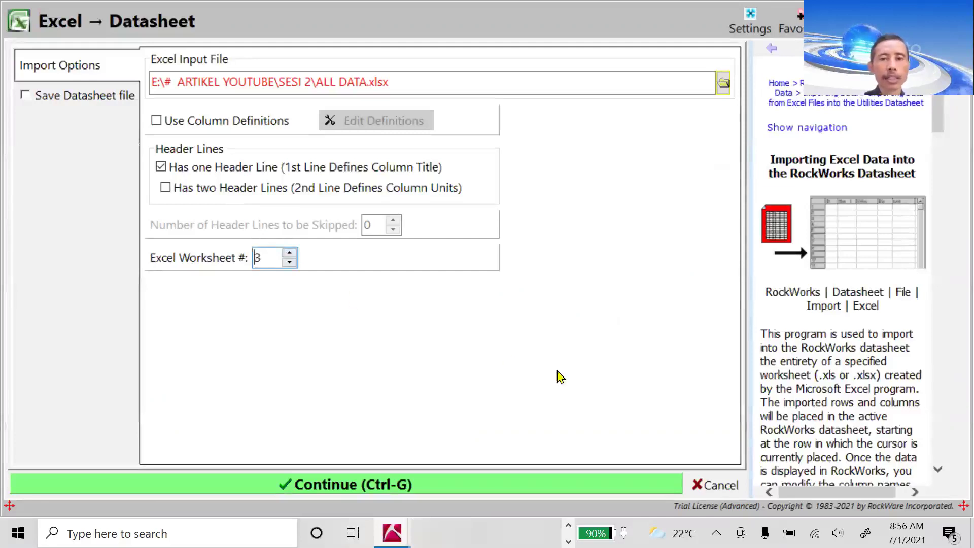
pyautogui.click(523, 488)
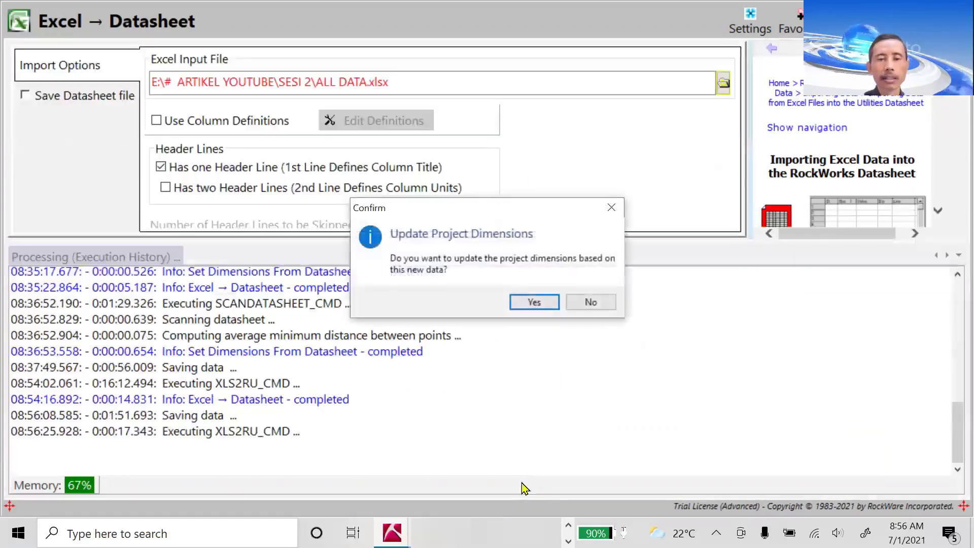
pyautogui.click(546, 306)
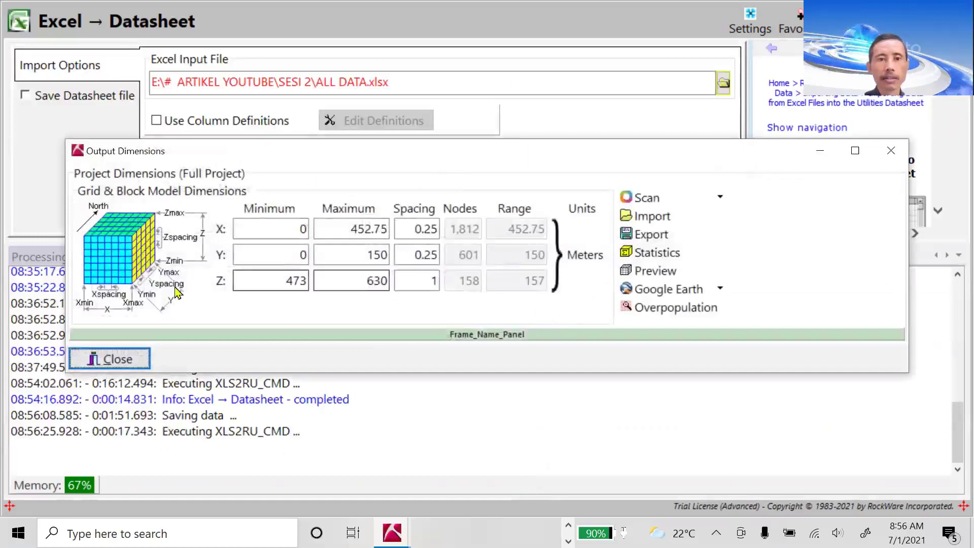
pyautogui.click(127, 359)
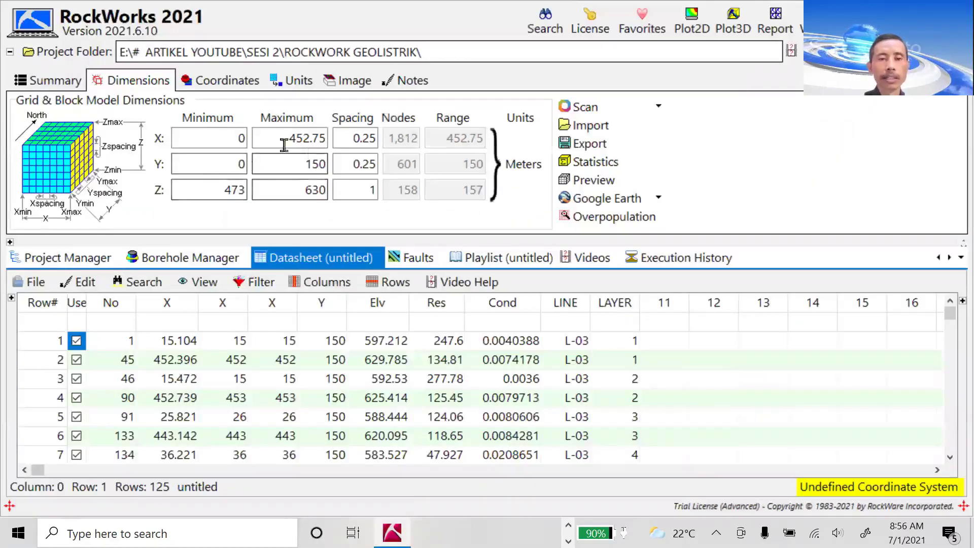
# Delete the first two of the three X columns from the imported datasheet
pyautogui.click(169, 308)
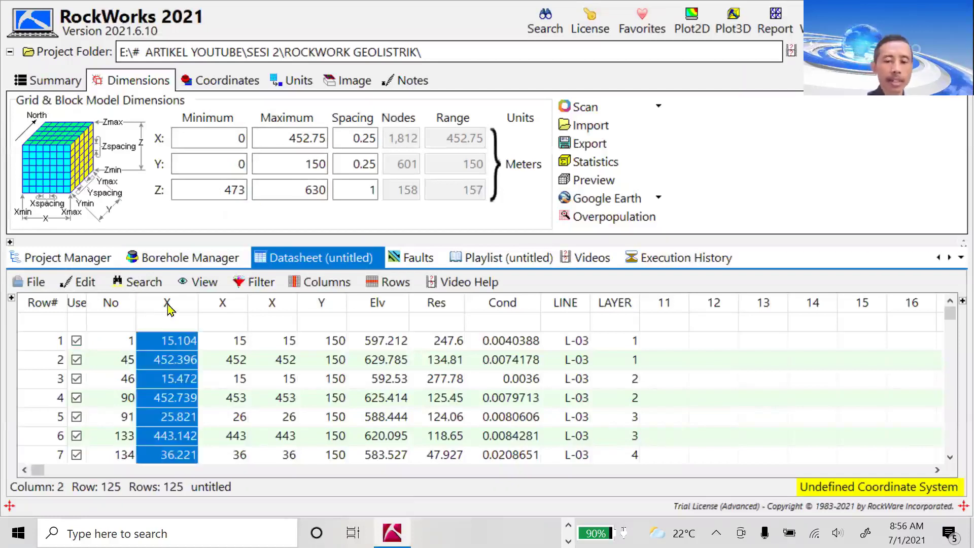
pyautogui.rightClick(170, 309)
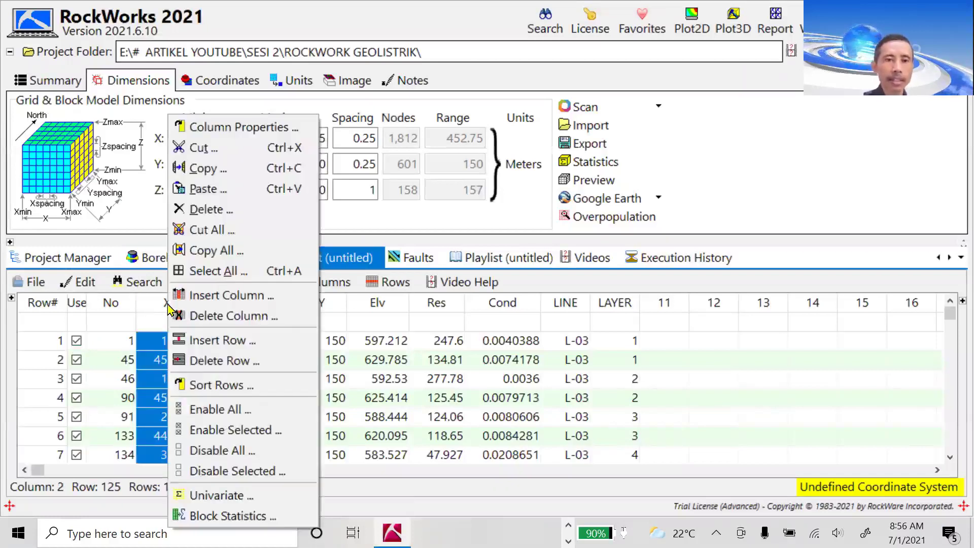
pyautogui.click(193, 316)
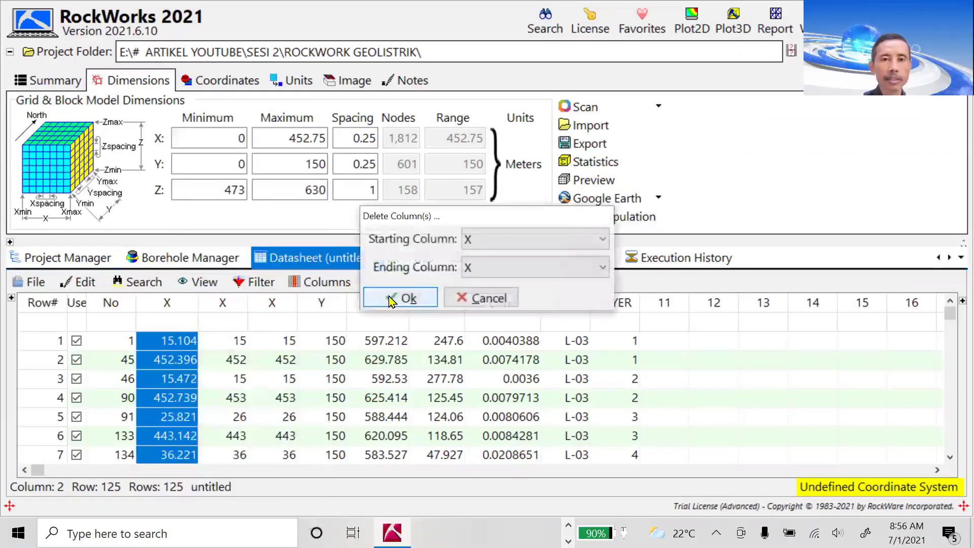
pyautogui.click(392, 299)
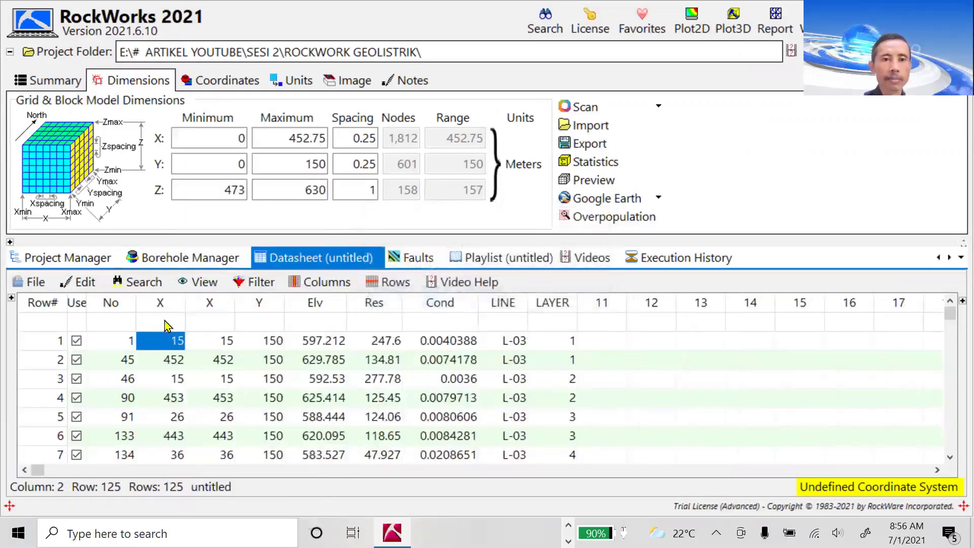
pyautogui.click(167, 325)
pyautogui.rightClick(167, 325)
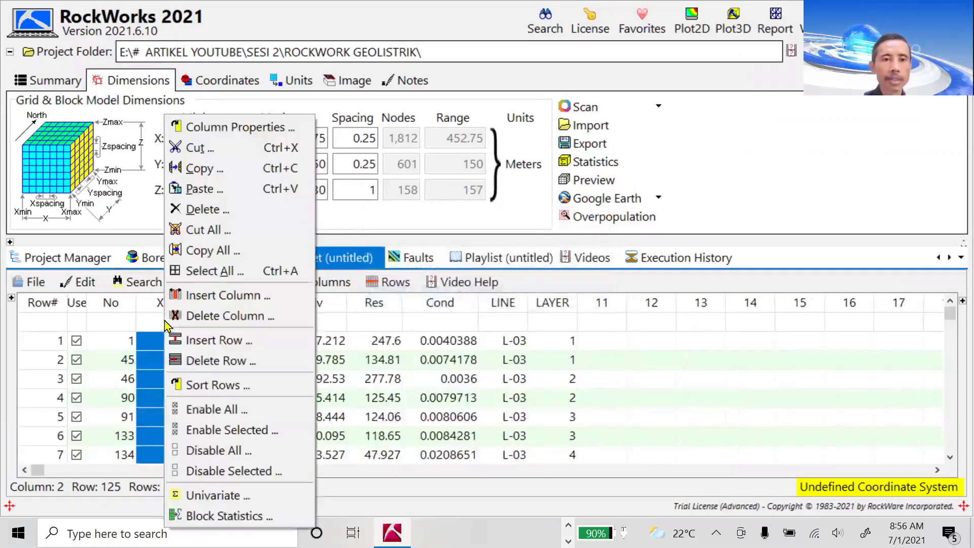
pyautogui.click(206, 317)
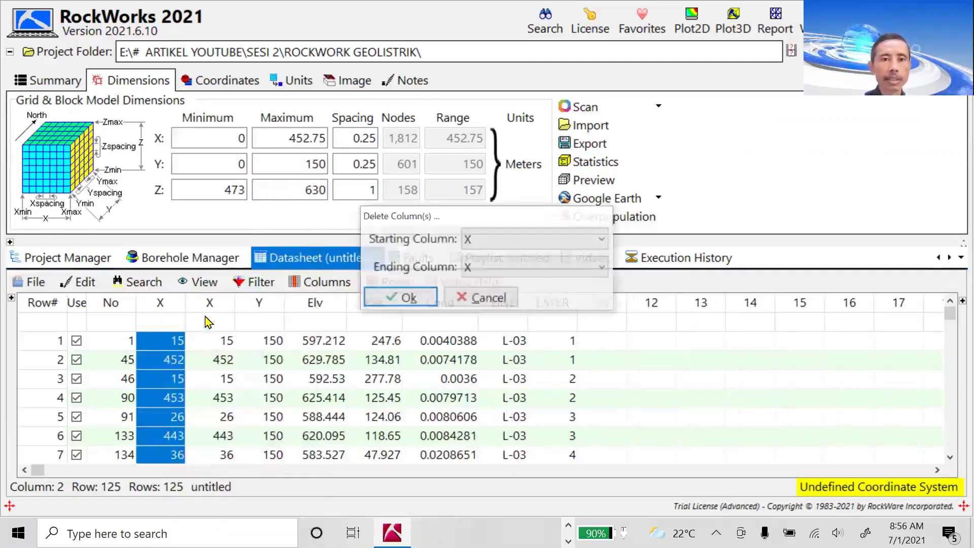
pyautogui.click(399, 298)
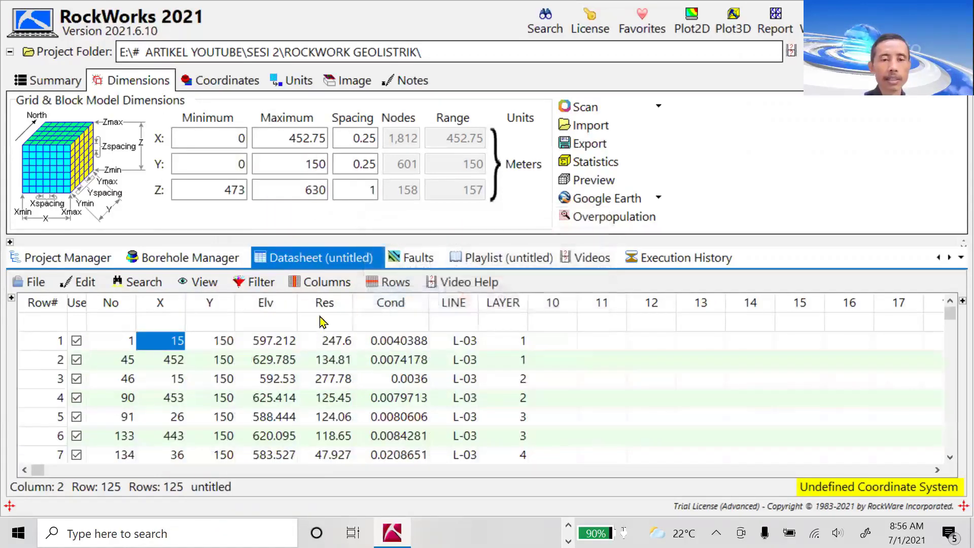
# Define the imported datasheet's X and Y columns as X or Y coordinates in local meters through the column properties
pyautogui.click(168, 325)
pyautogui.rightClick(163, 303)
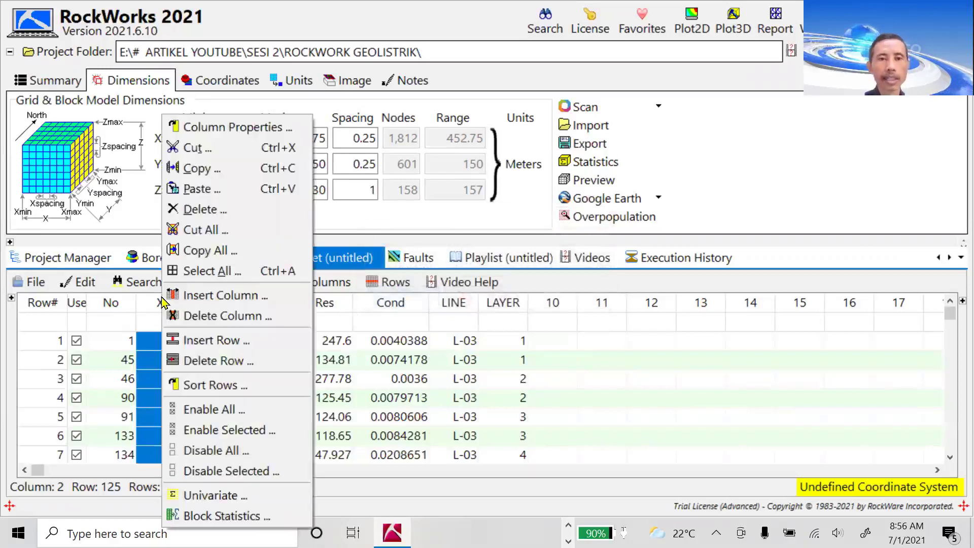
pyautogui.click(216, 133)
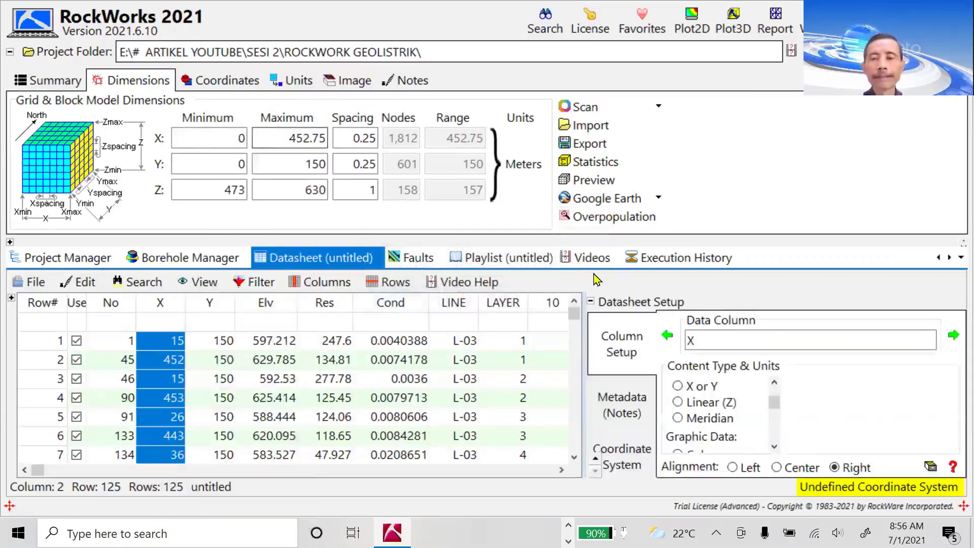
pyautogui.click(678, 386)
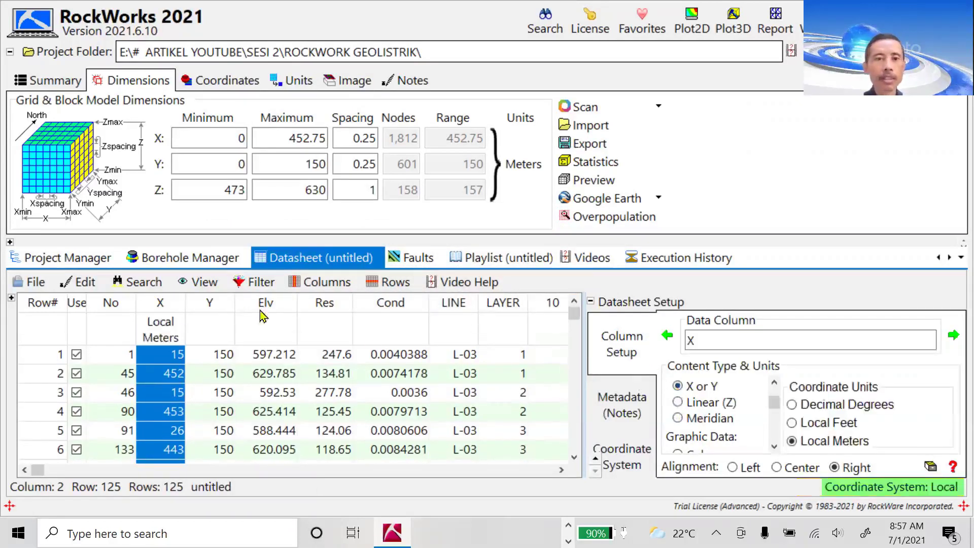
pyautogui.click(213, 325)
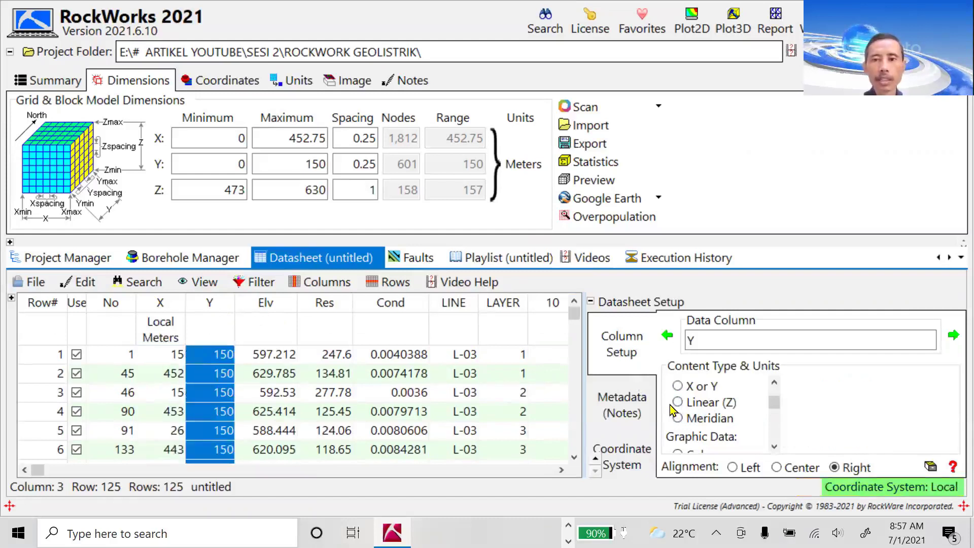
pyautogui.click(680, 389)
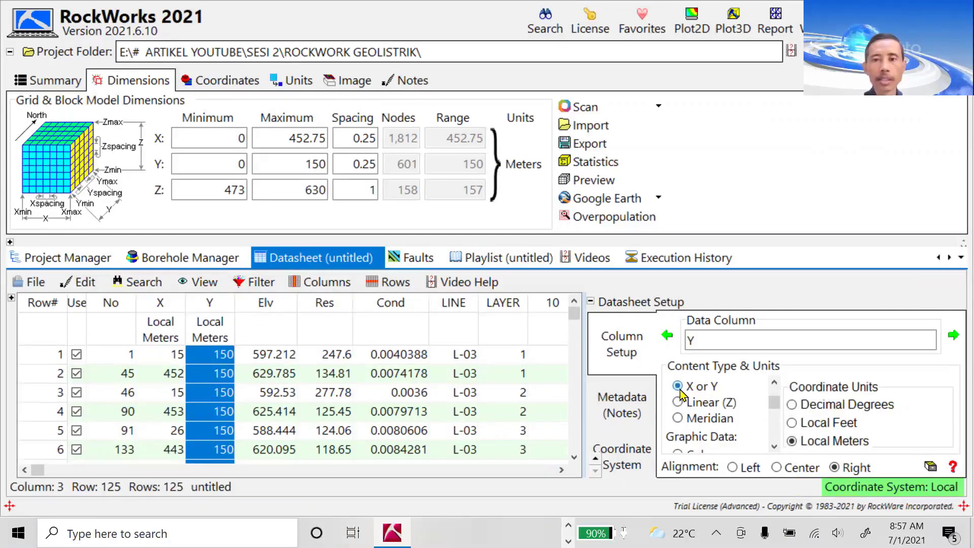
# Define the Elv, Res and Cond columns as Linear (Z) in meters, then hide the datasheet setup
pyautogui.click(278, 332)
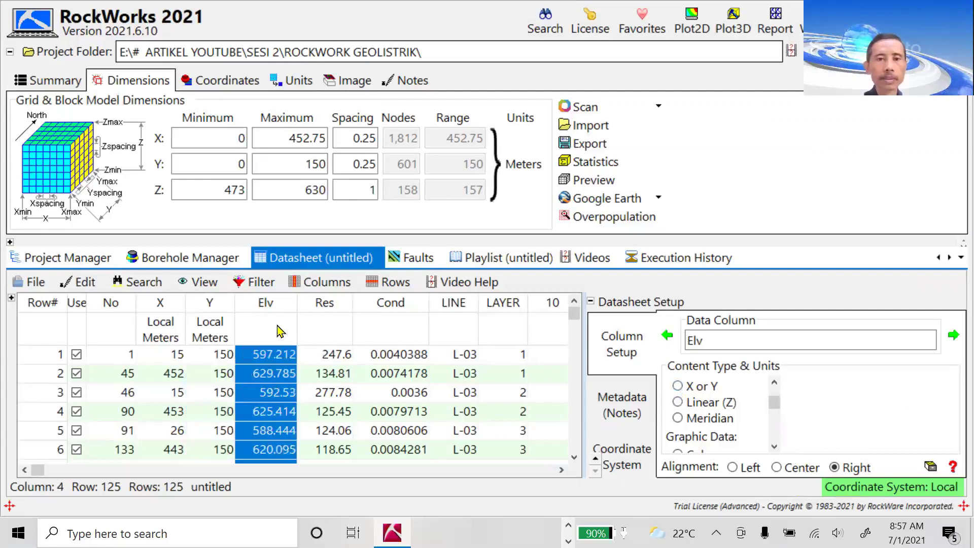
pyautogui.click(678, 403)
pyautogui.click(323, 332)
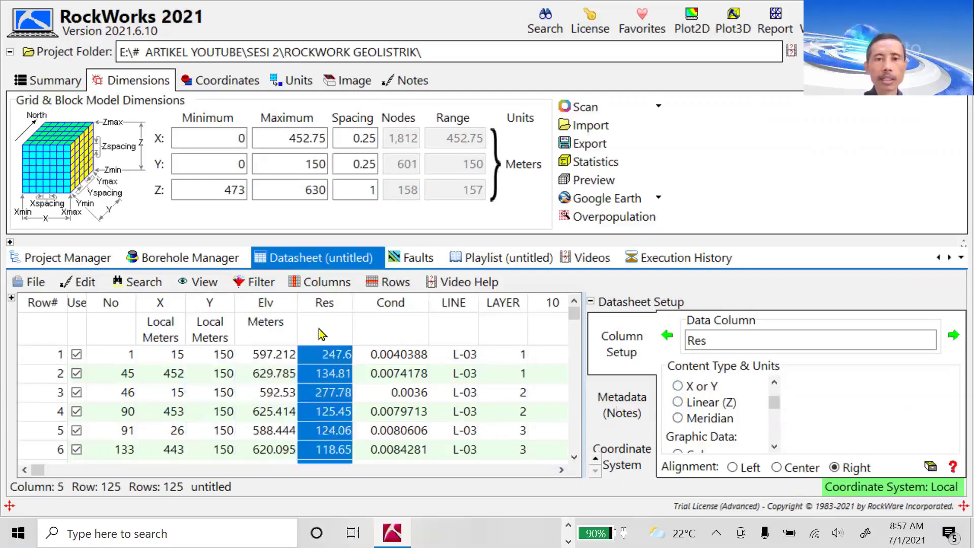
pyautogui.click(678, 403)
pyautogui.click(404, 335)
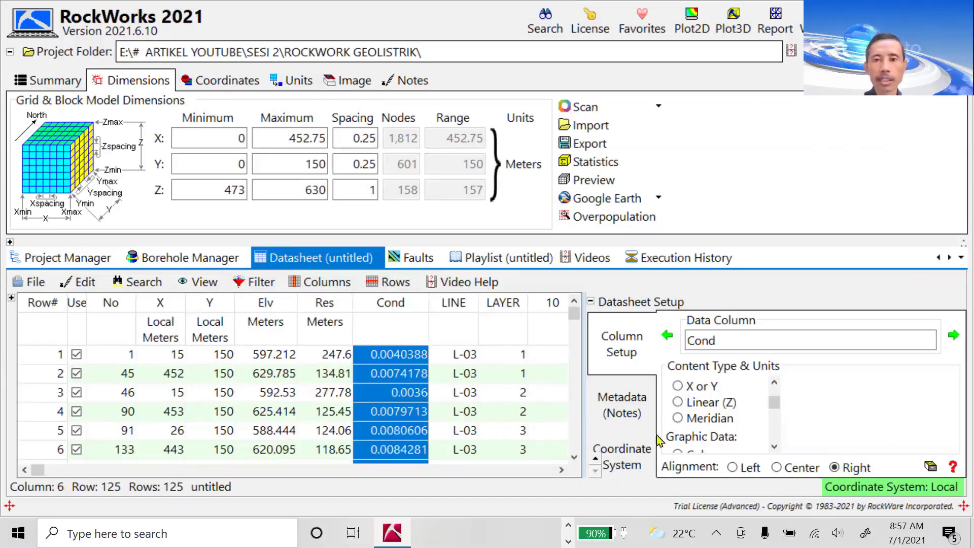
pyautogui.click(678, 403)
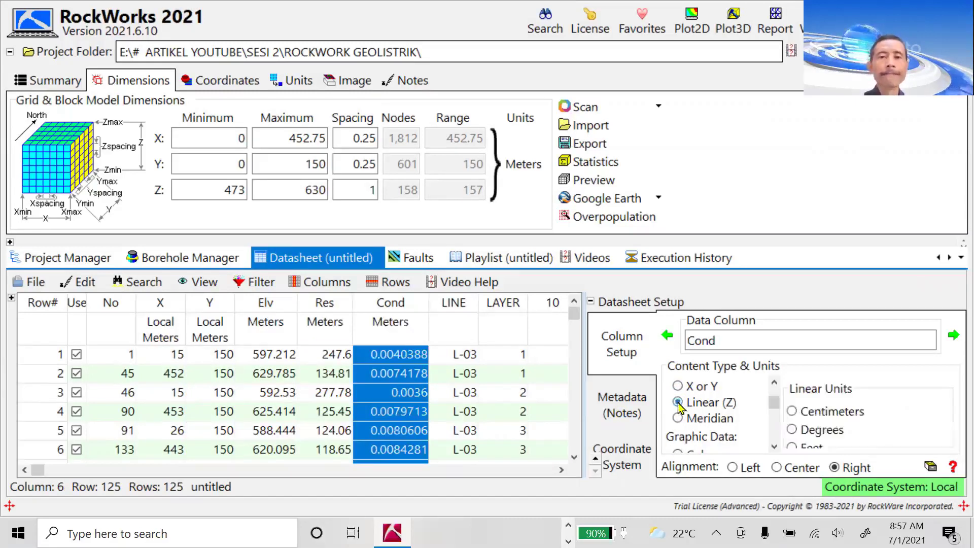
pyautogui.click(591, 302)
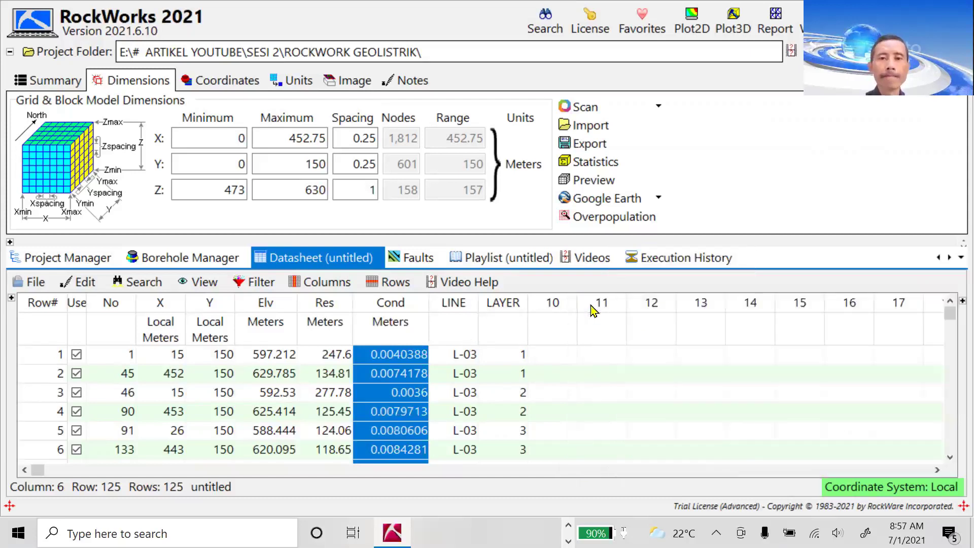
pyautogui.click(508, 355)
pyautogui.click(511, 374)
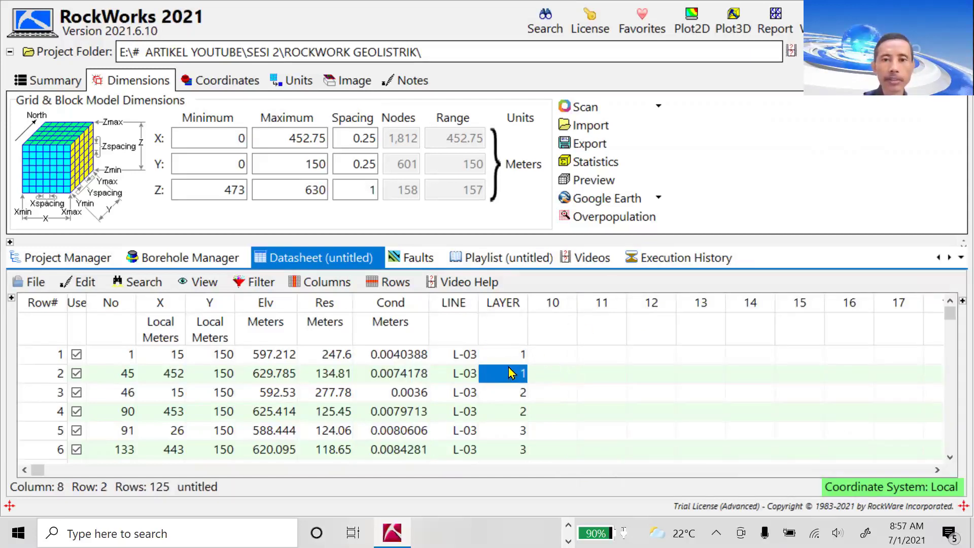
pyautogui.click(509, 392)
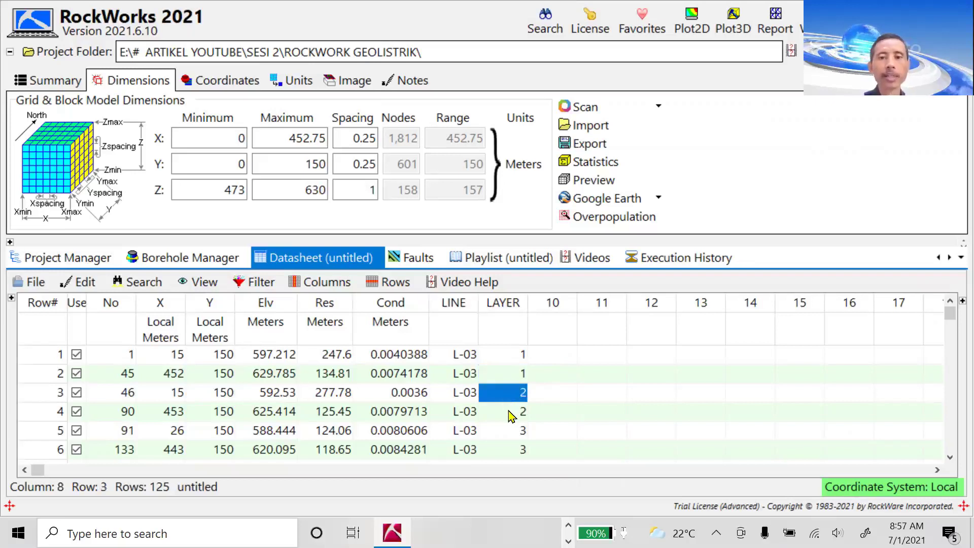
pyautogui.click(508, 411)
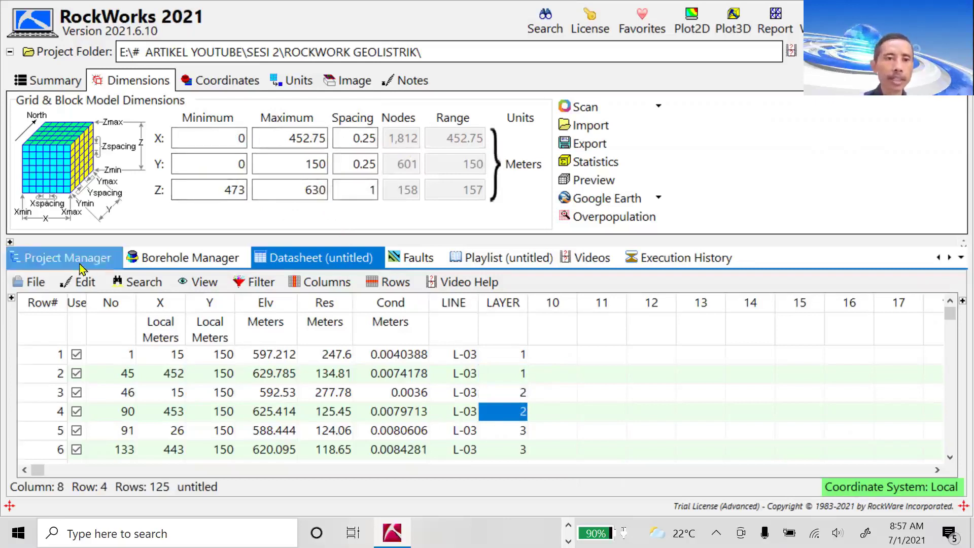
# Save the datasheet as a new file named data bottom in the project folder
pyautogui.click(37, 283)
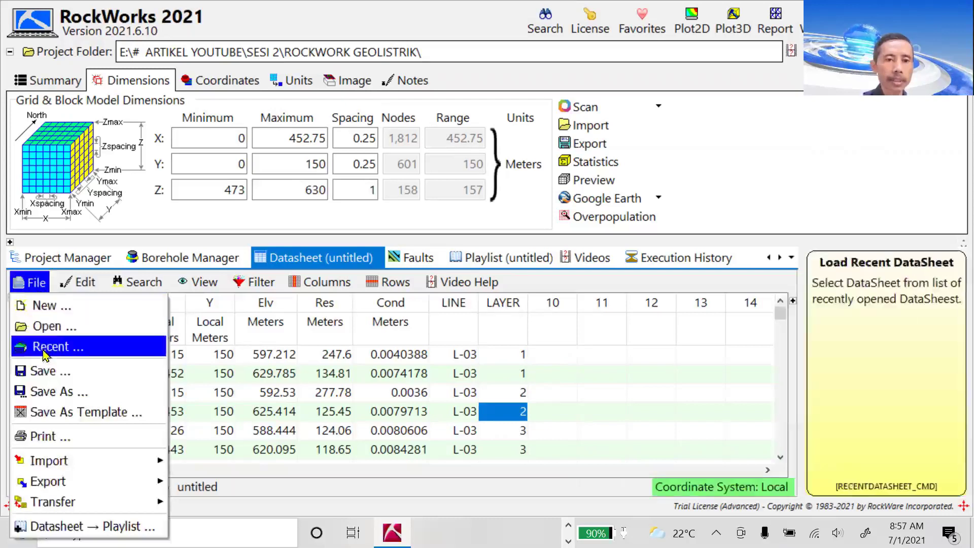
pyautogui.click(46, 393)
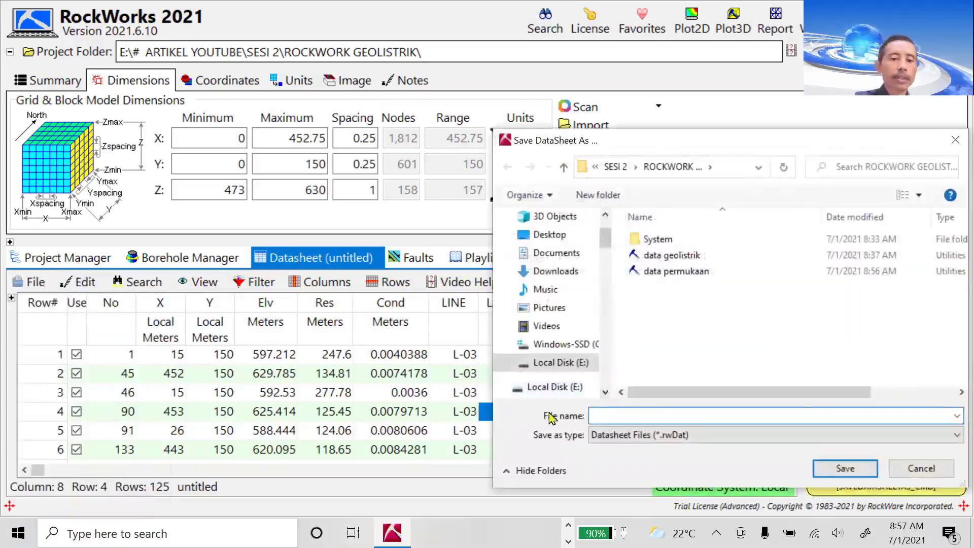
pyautogui.write('dat')
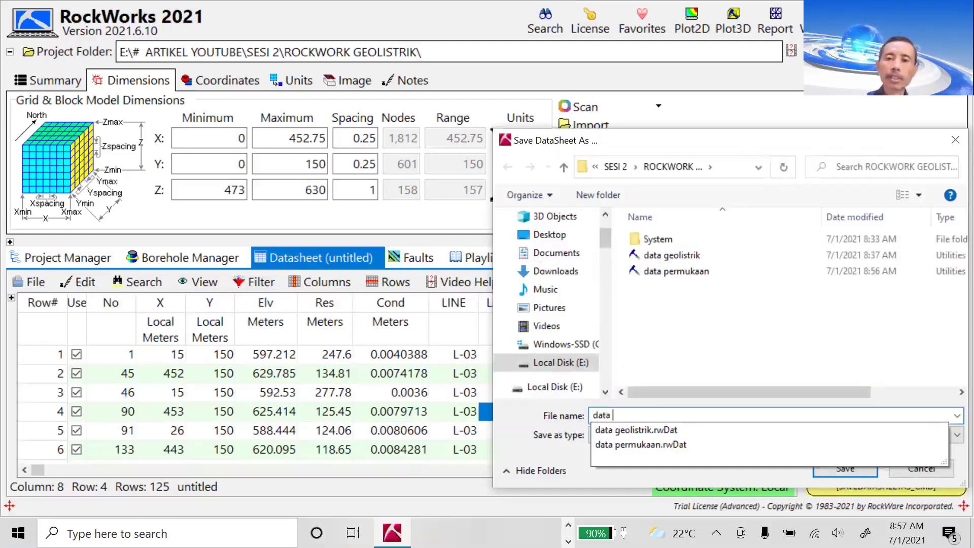
pyautogui.write('a ')
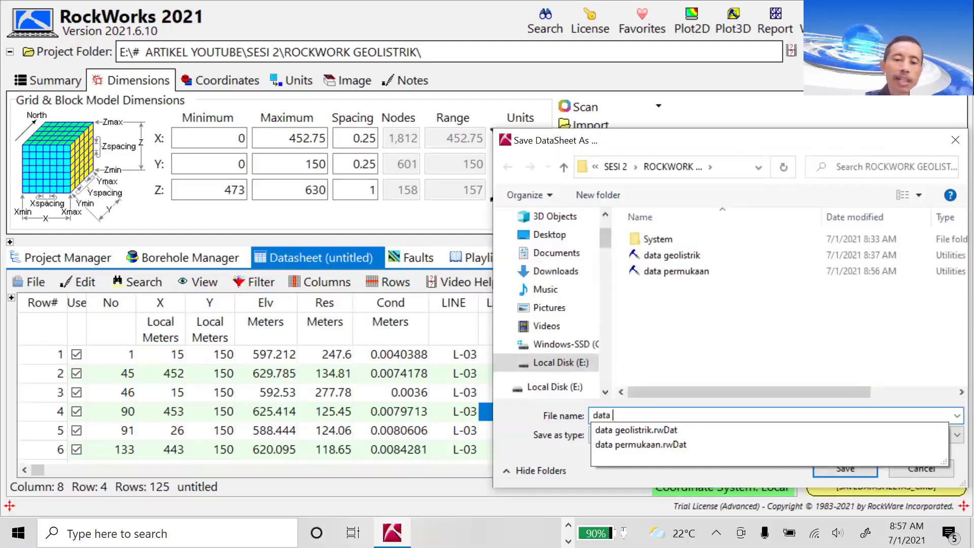
pyautogui.write('bottom')
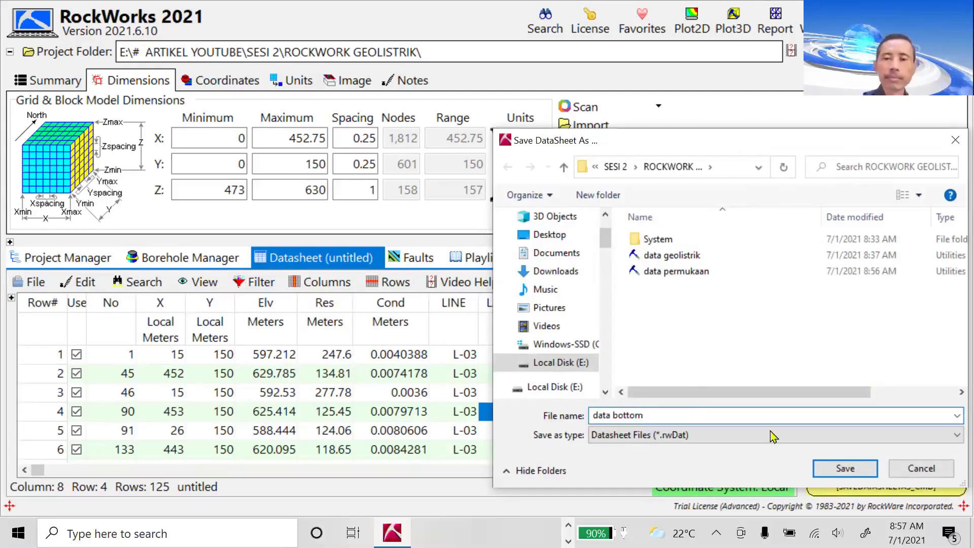
pyautogui.click(844, 468)
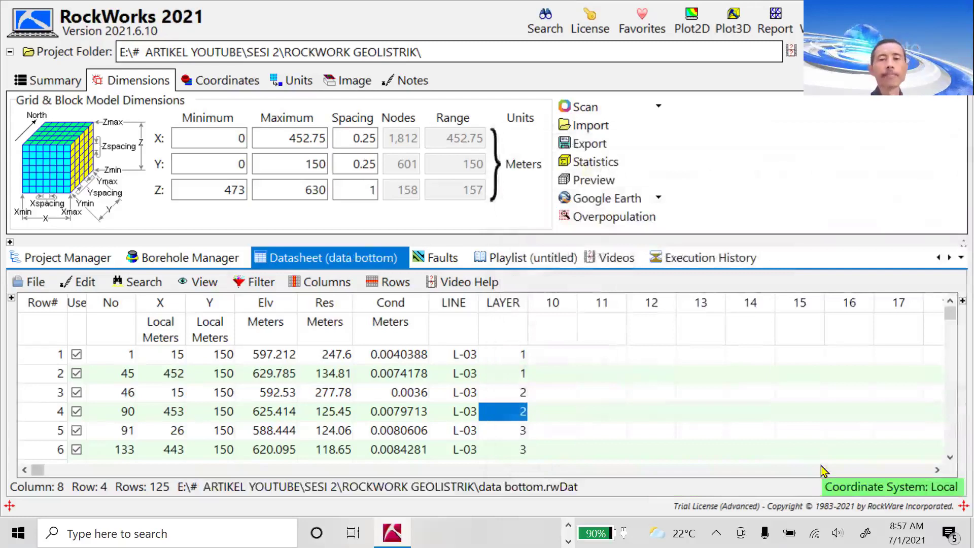
pyautogui.click(551, 358)
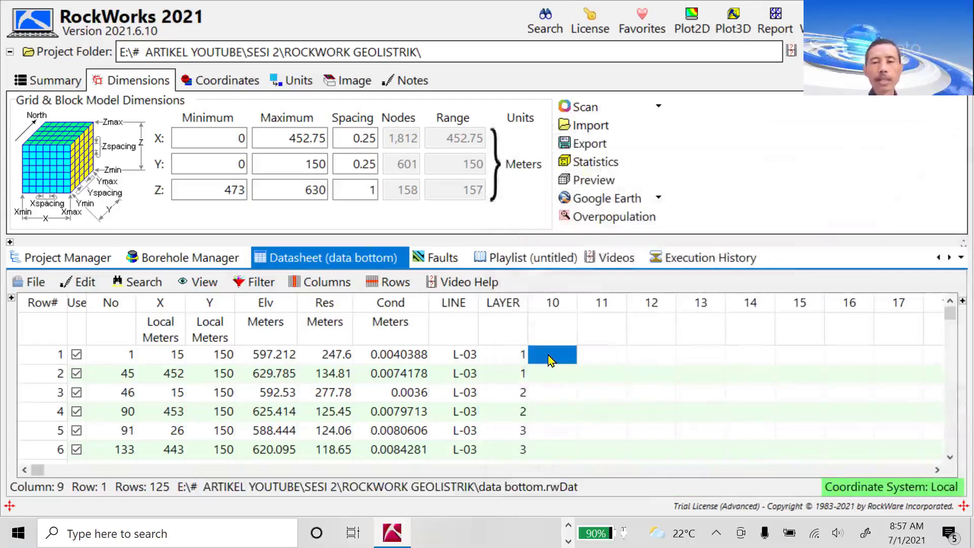
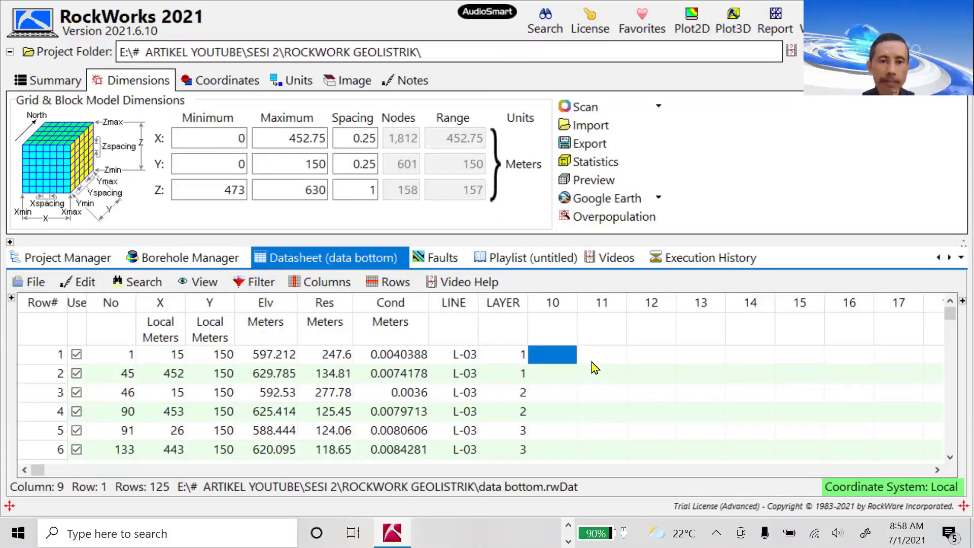
pyautogui.click(592, 363)
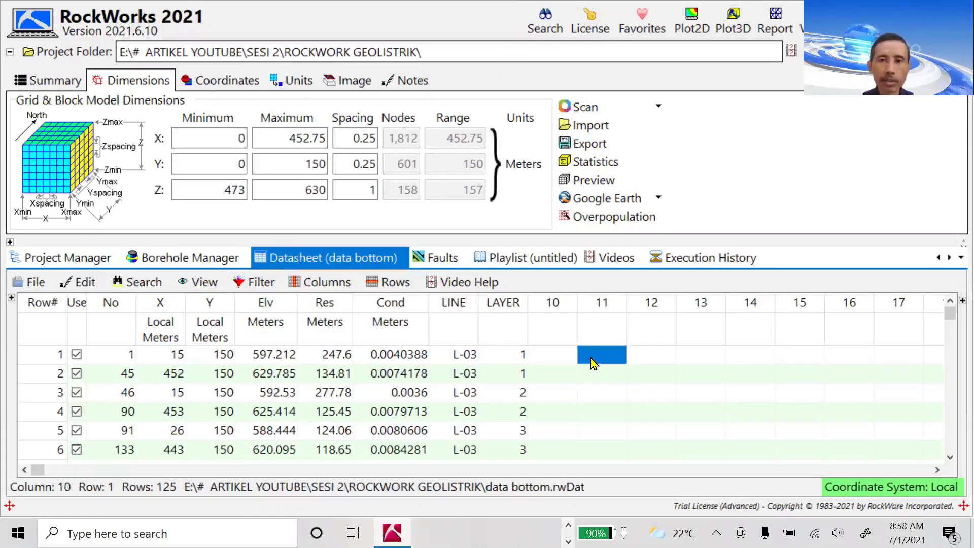
pyautogui.click(555, 360)
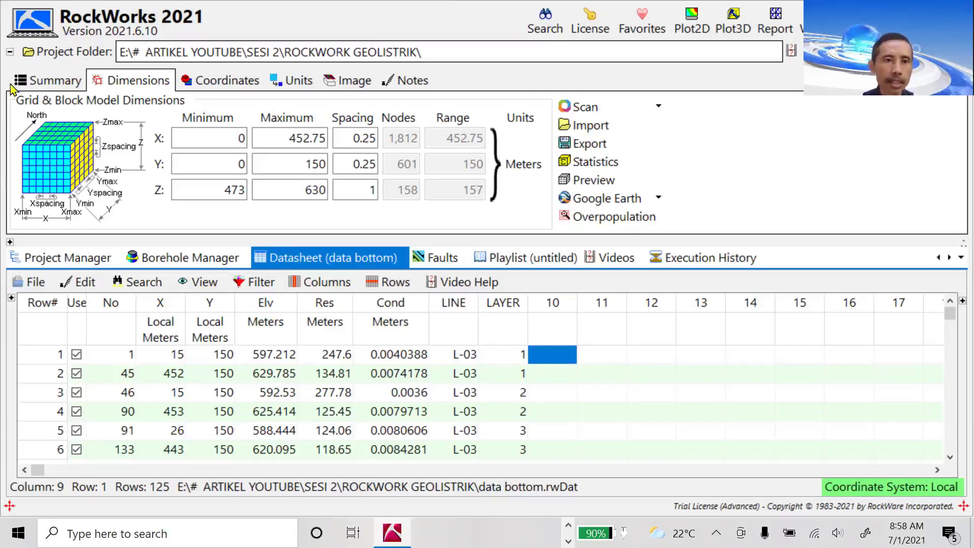
# Collapse the project dimension settings and show the list of application programs above the datasheet
pyautogui.click(10, 52)
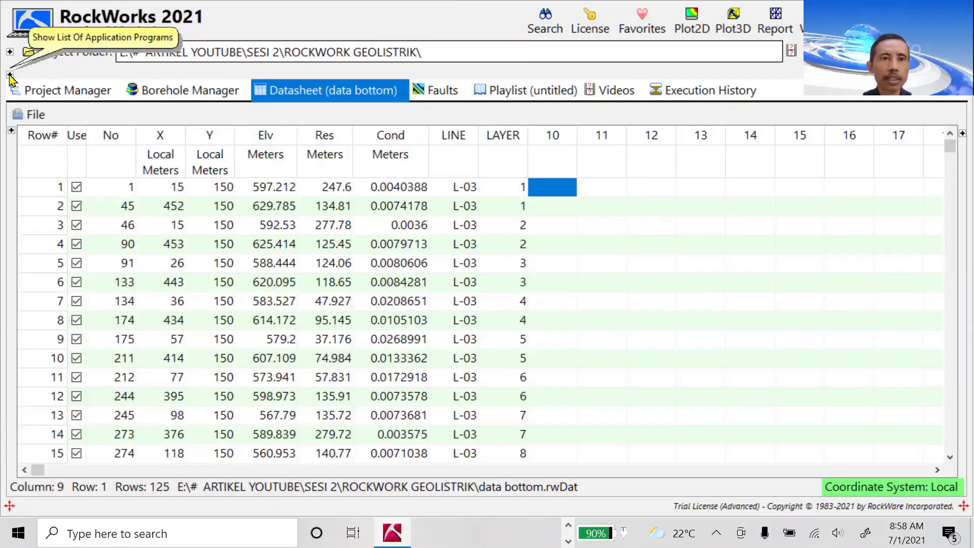
pyautogui.click(10, 75)
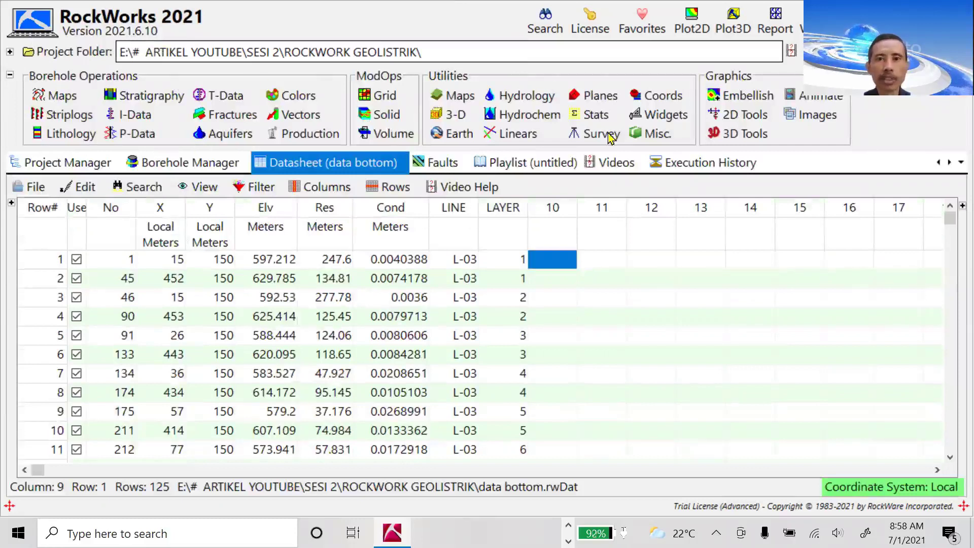
pyautogui.click(545, 276)
pyautogui.click(548, 261)
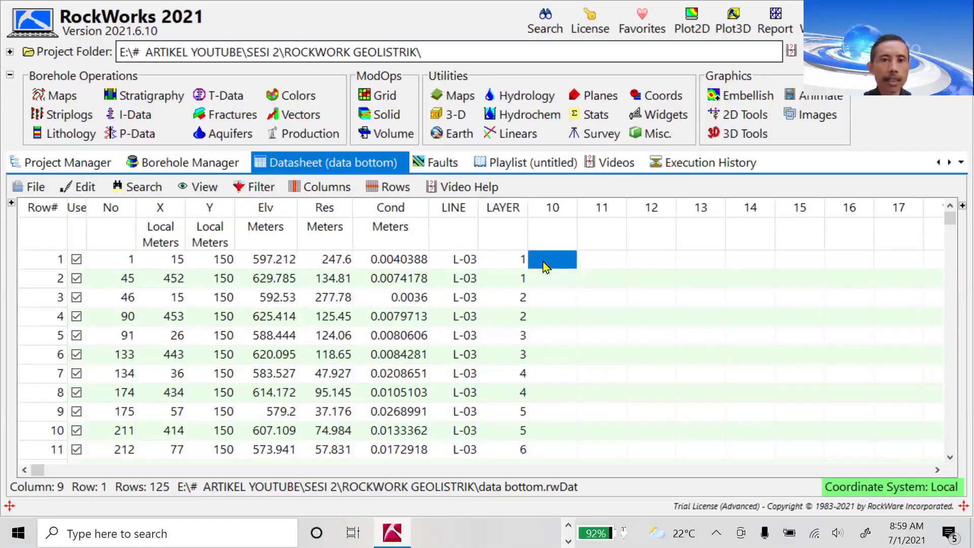
pyautogui.click(550, 281)
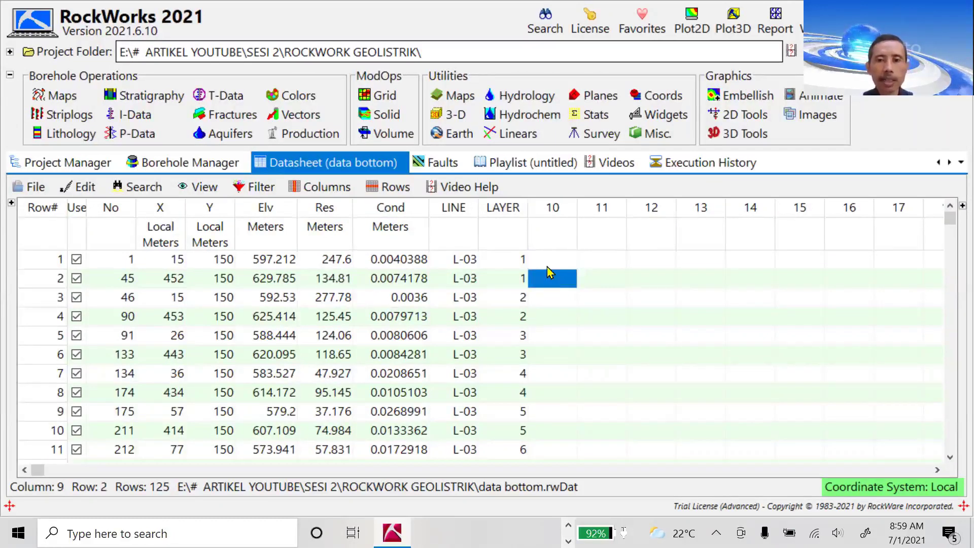
pyautogui.click(549, 261)
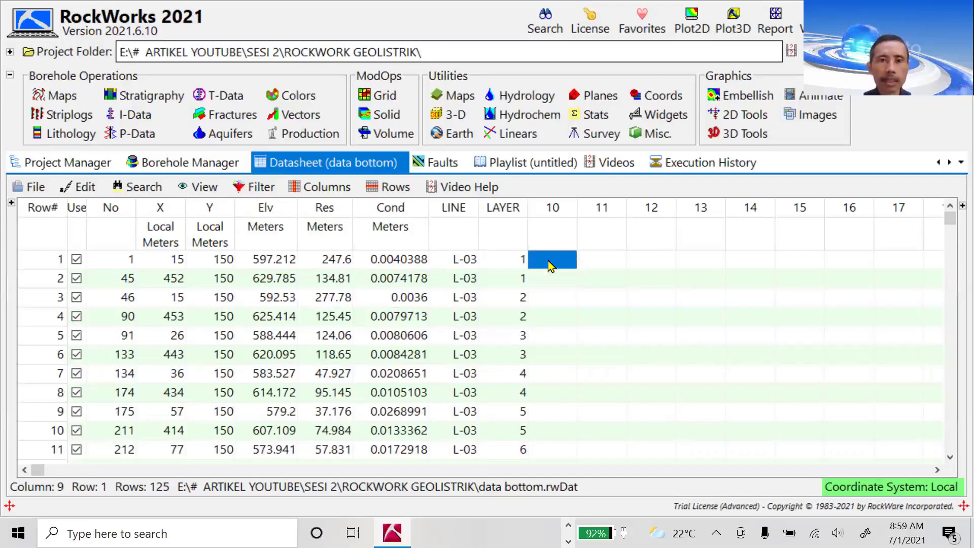
# Start creating a grid model from XYZ data, with column X as easting, Y as northing and Elv as elevation
pyautogui.click(381, 96)
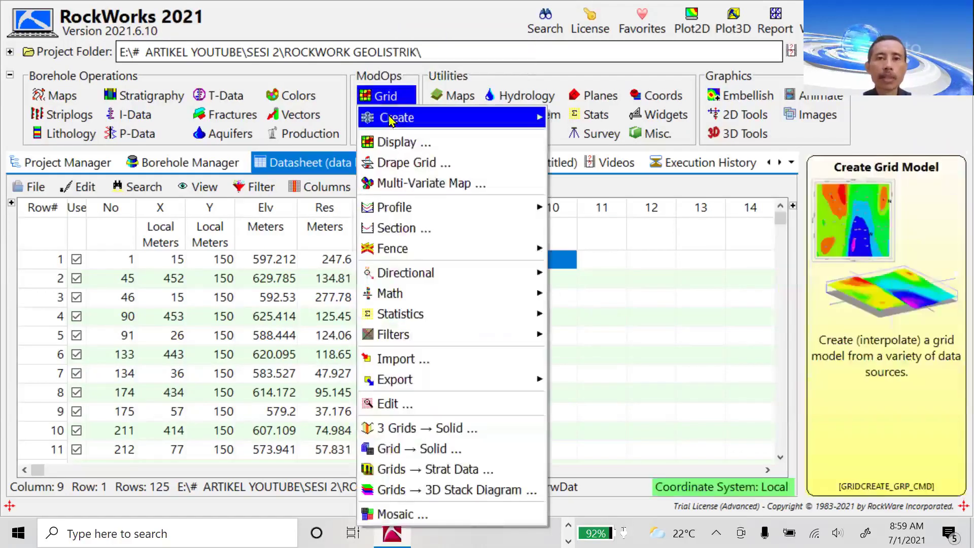
pyautogui.moveTo(392, 119)
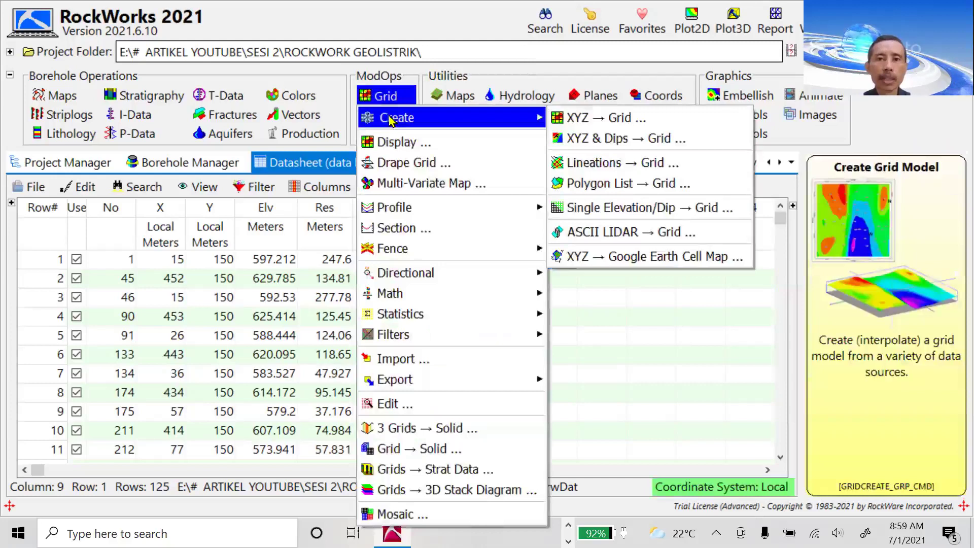
pyautogui.click(578, 119)
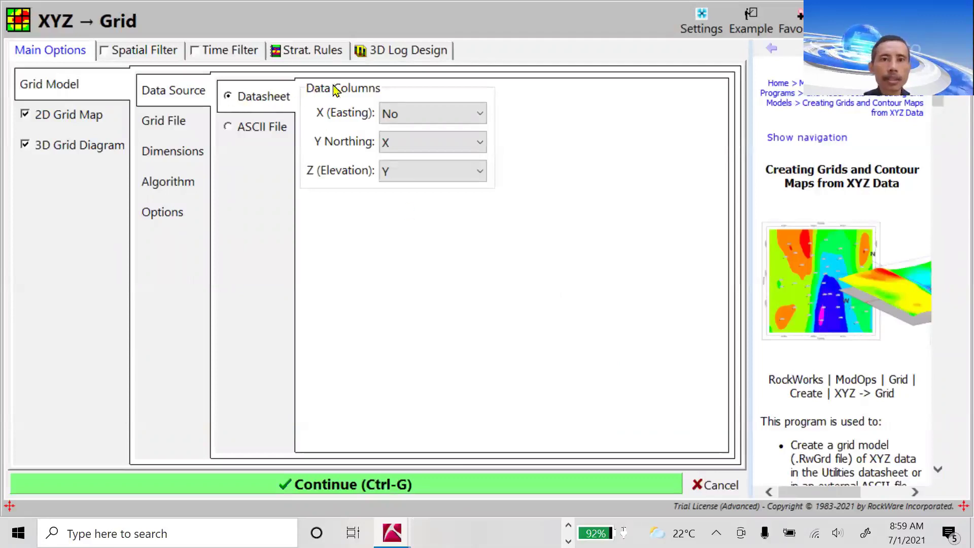
pyautogui.click(479, 115)
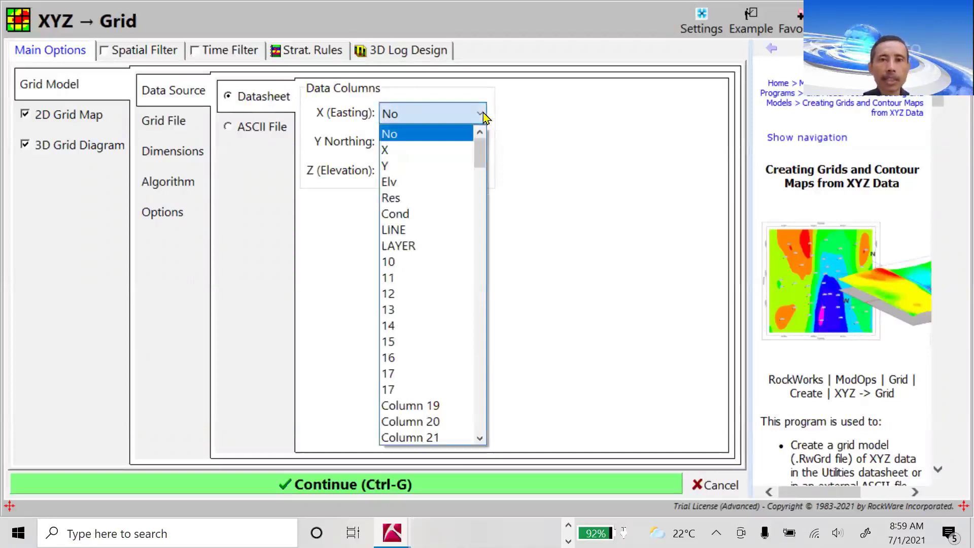
pyautogui.click(438, 149)
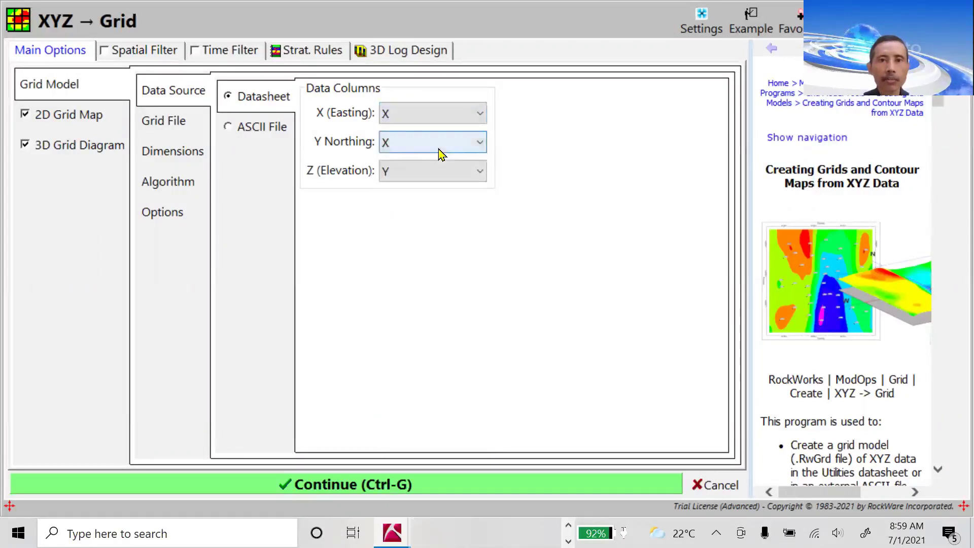
pyautogui.click(479, 143)
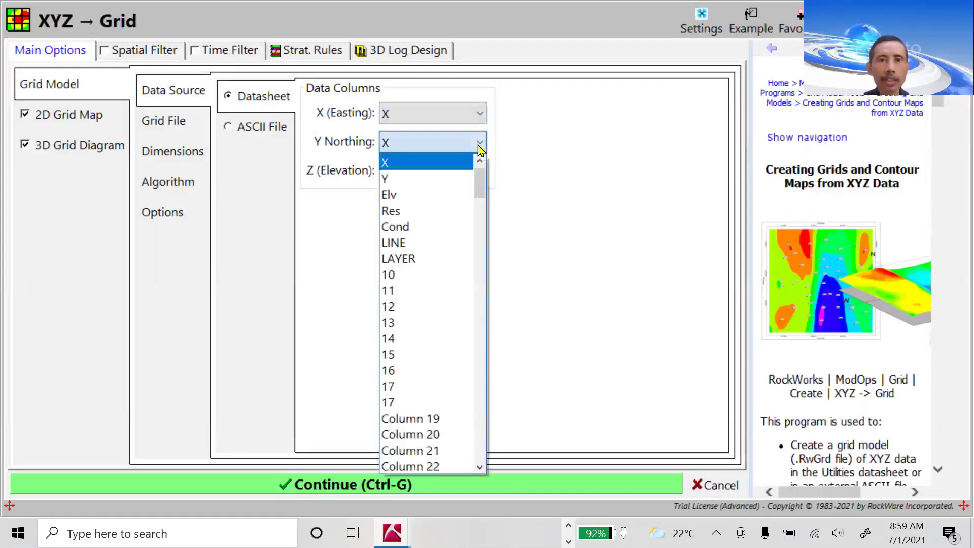
pyautogui.click(440, 178)
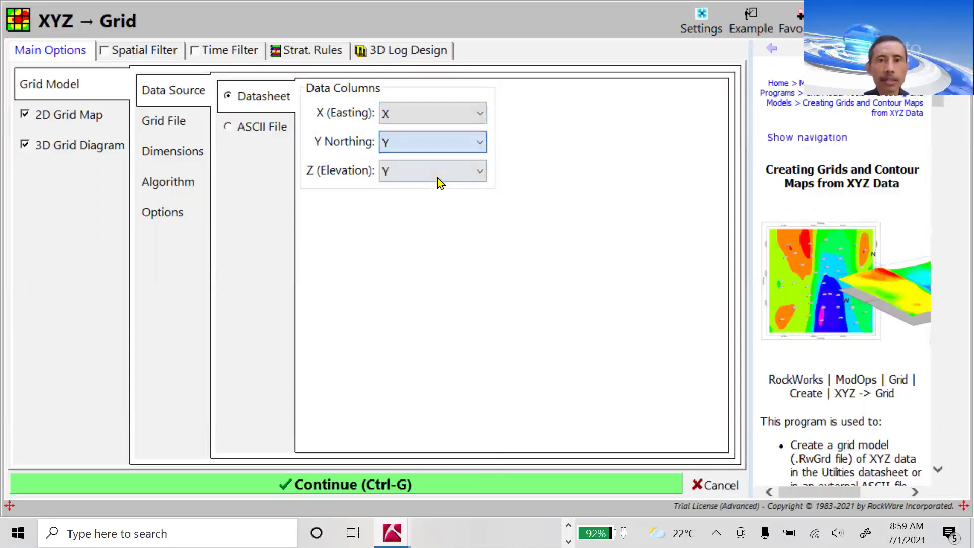
pyautogui.click(482, 175)
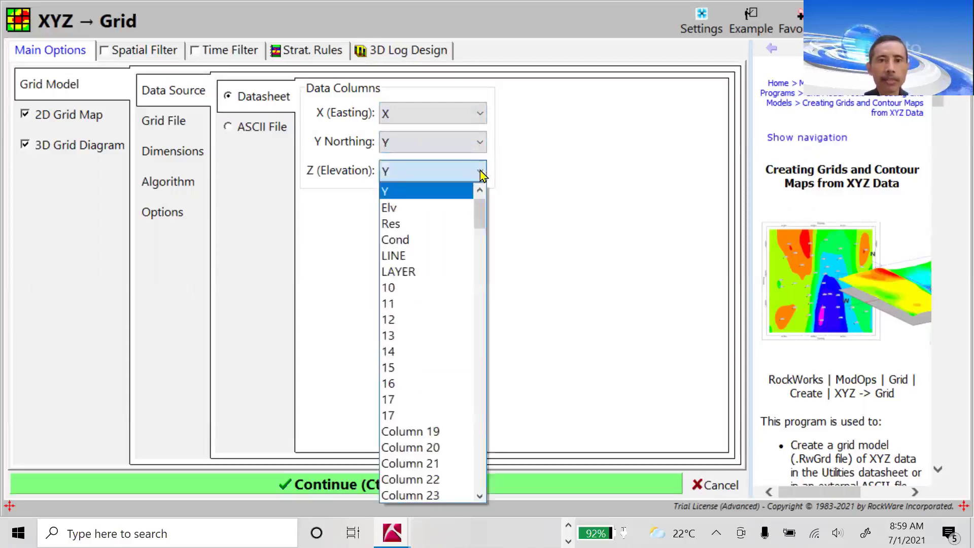
pyautogui.click(443, 208)
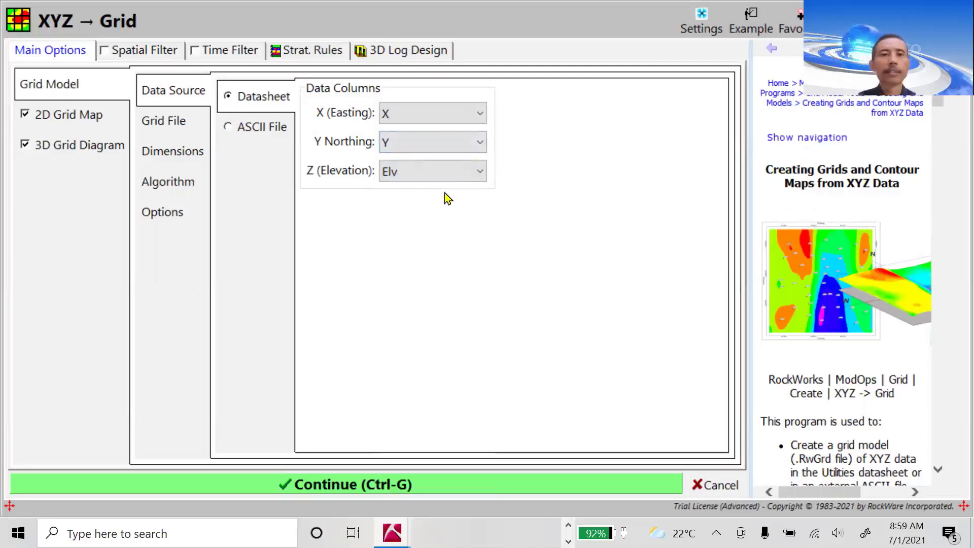
# Set the grid model output file to a new file named kontur bottom in the project folder
pyautogui.click(175, 133)
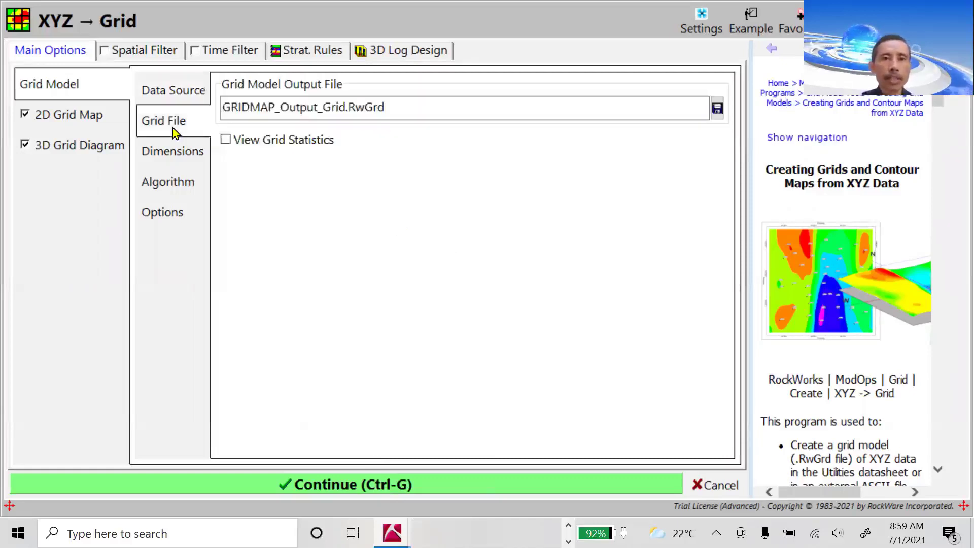
pyautogui.click(717, 107)
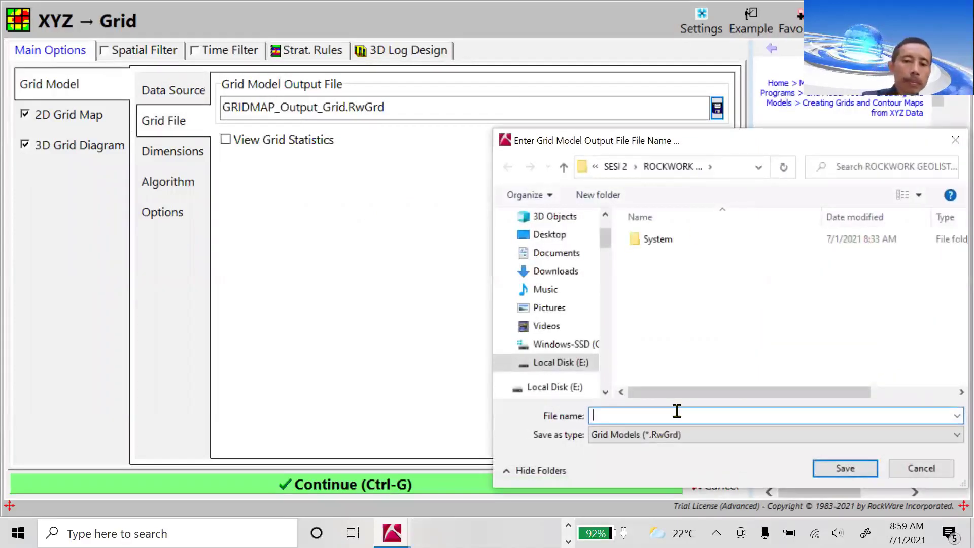
pyautogui.write('kontur')
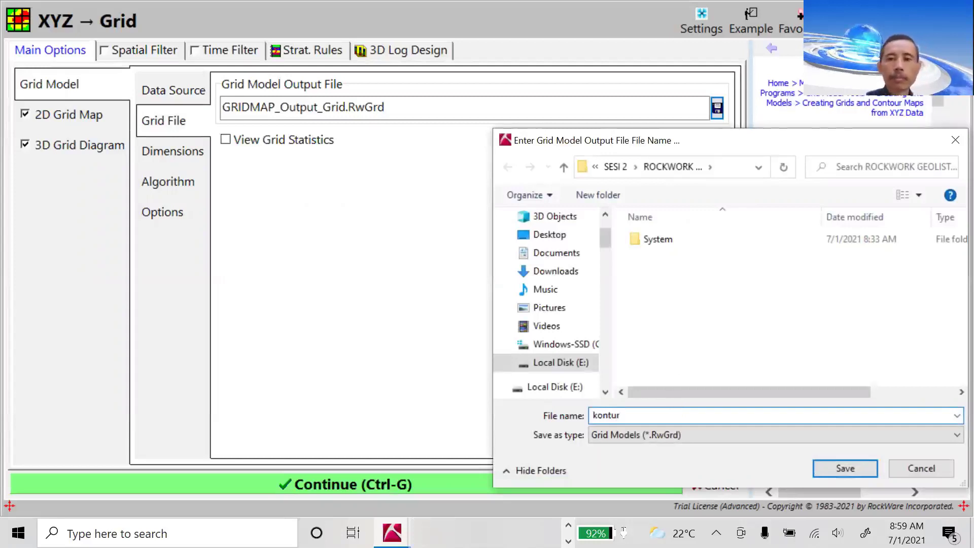
pyautogui.write('bottom')
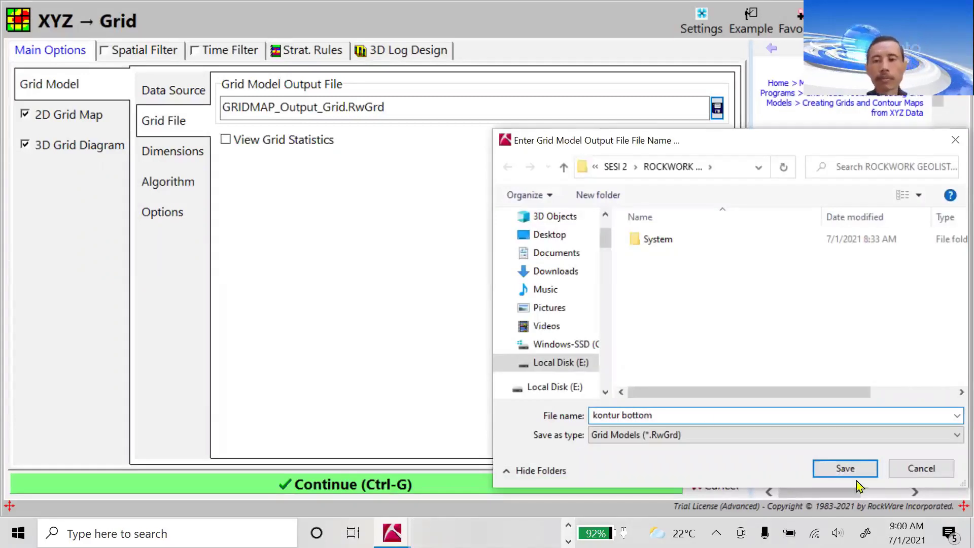
pyautogui.click(845, 471)
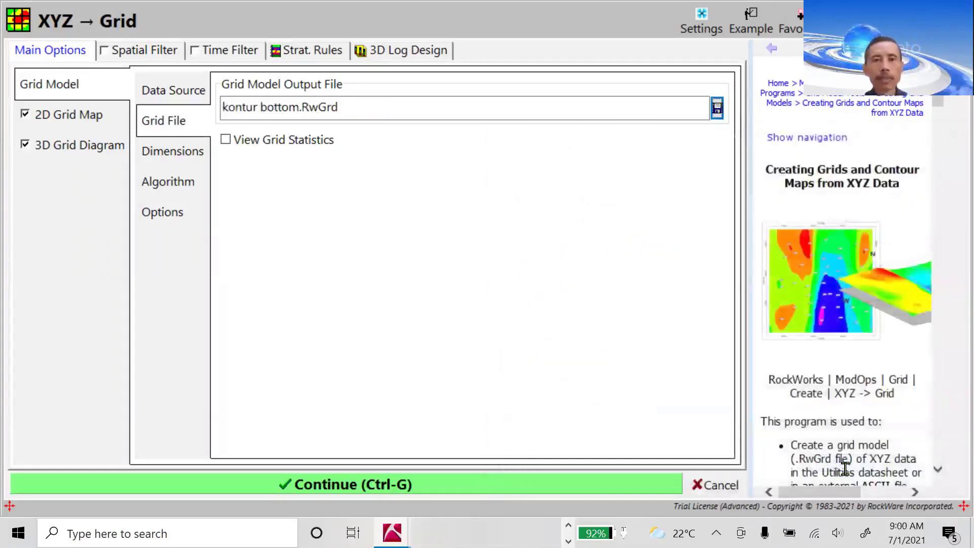
# Set both the X and Y node spacing of the project-based grid dimensions to 1
pyautogui.click(184, 157)
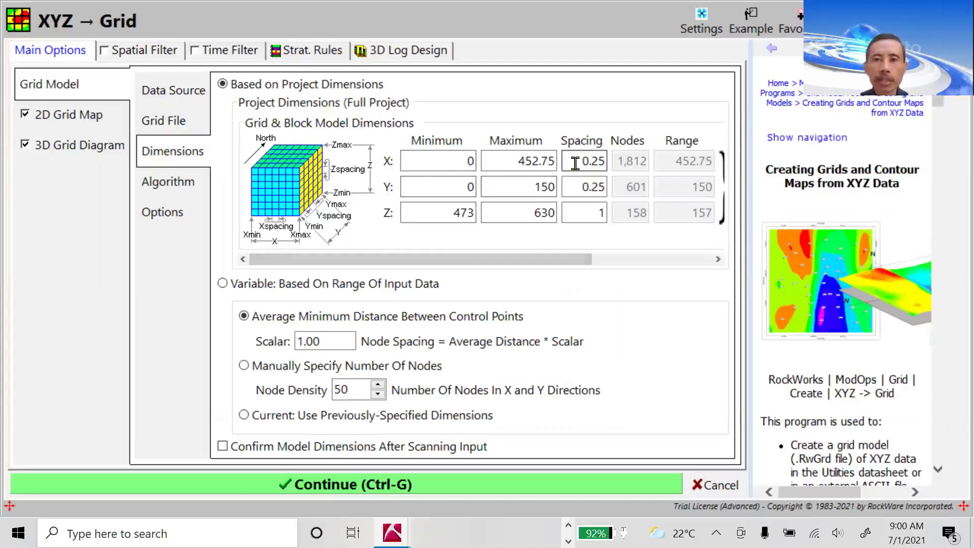
pyautogui.click(578, 186)
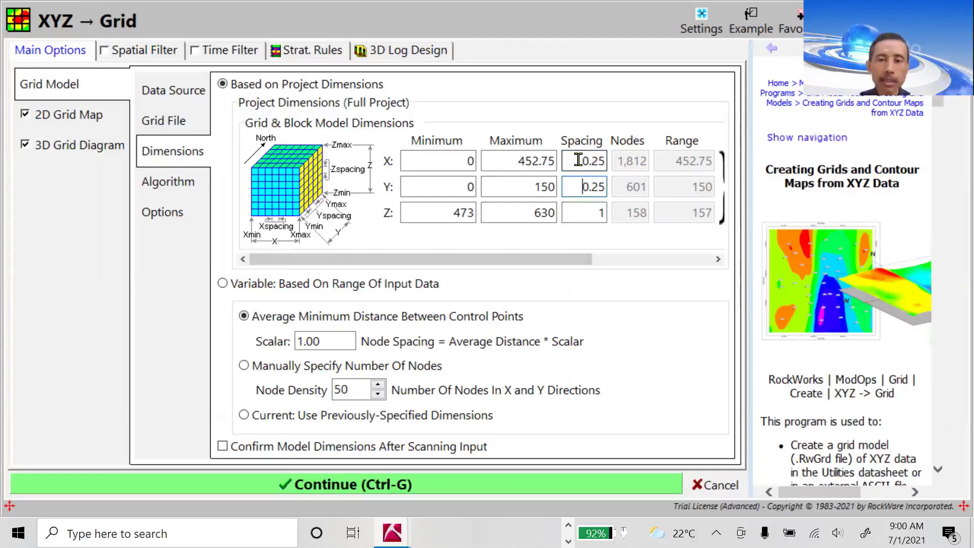
pyautogui.moveTo(581, 161); pyautogui.dragTo(617, 195)
pyautogui.write('1')
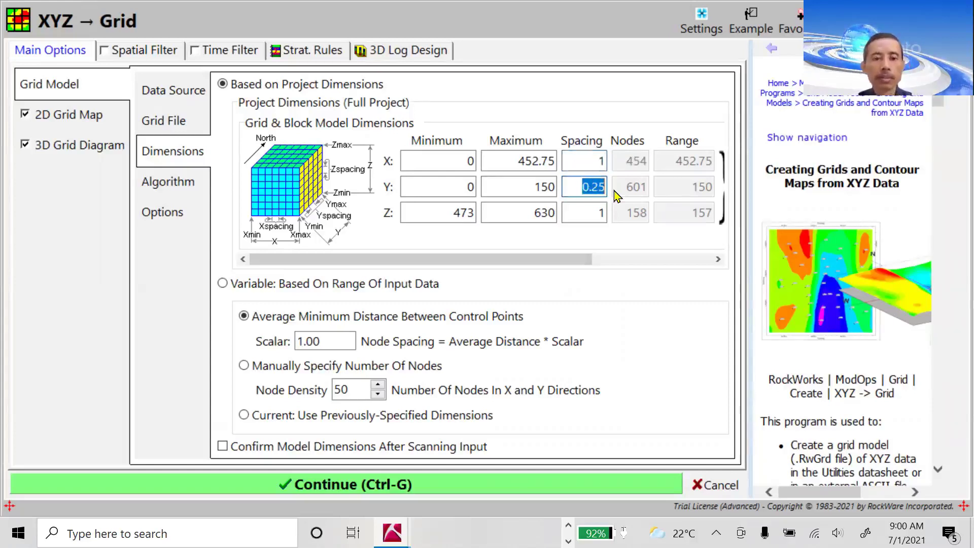
pyautogui.write('1')
pyautogui.click(591, 210)
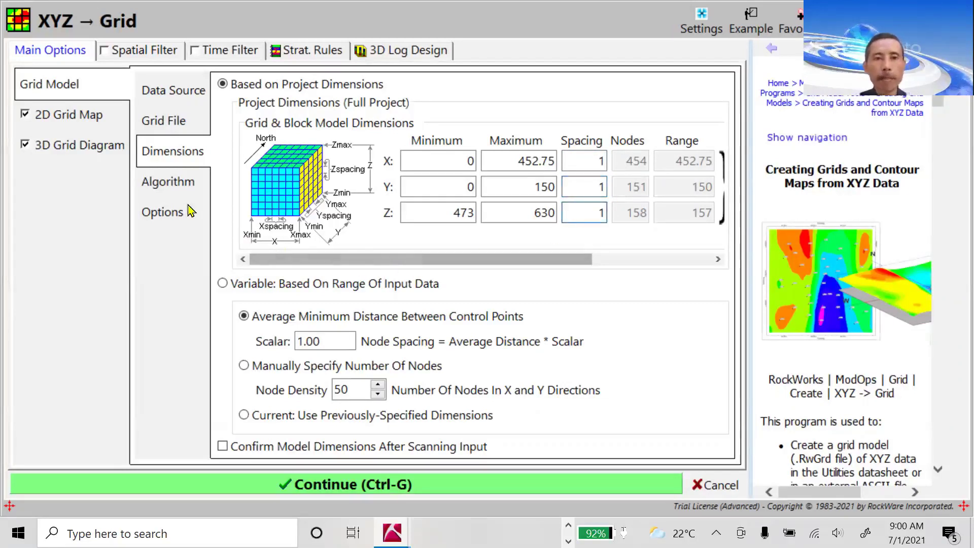
# Generate the 2D grid map and 3D grid diagram, keeping the Inverse Distance algorithm with the Decluster and Smoothing options
pyautogui.click(168, 188)
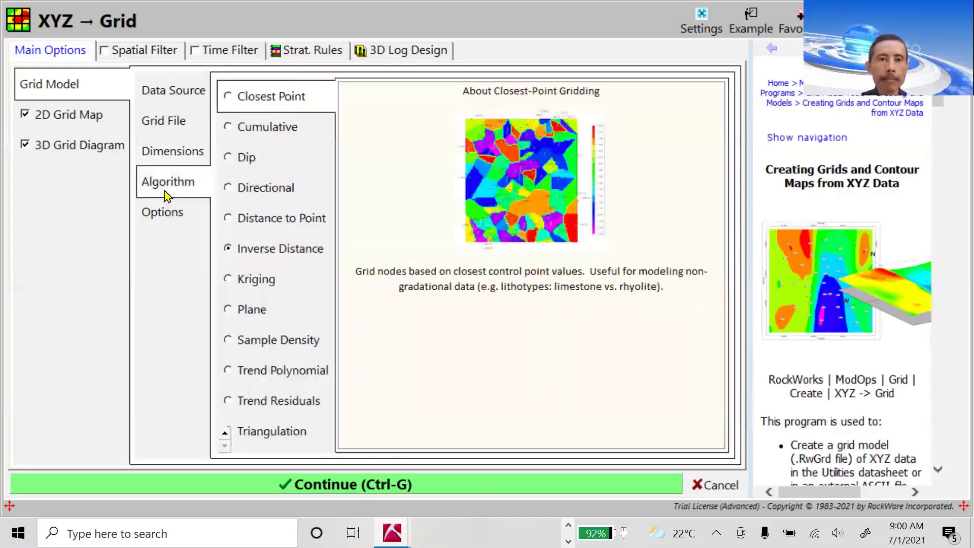
pyautogui.click(163, 216)
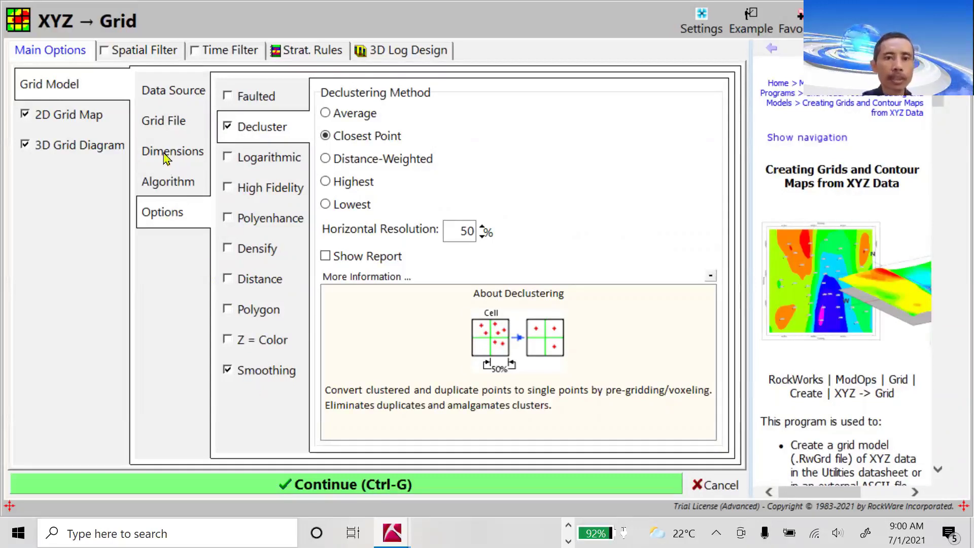
pyautogui.click(242, 488)
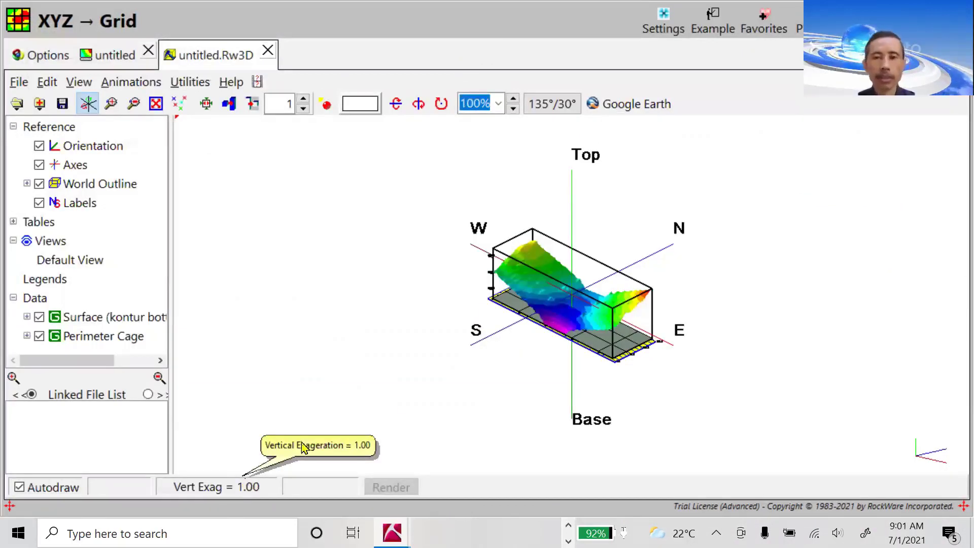
# Save the 3D surface diagram as a RockPlot3D file named 3D bottom in the project folder
pyautogui.moveTo(550, 334)
pyautogui.mouseDown()
pyautogui.moveTo(537, 325)
pyautogui.moveTo(565, 322)
pyautogui.moveTo(560, 303)
pyautogui.moveTo(571, 294)
pyautogui.moveTo(560, 329)
pyautogui.mouseUp()
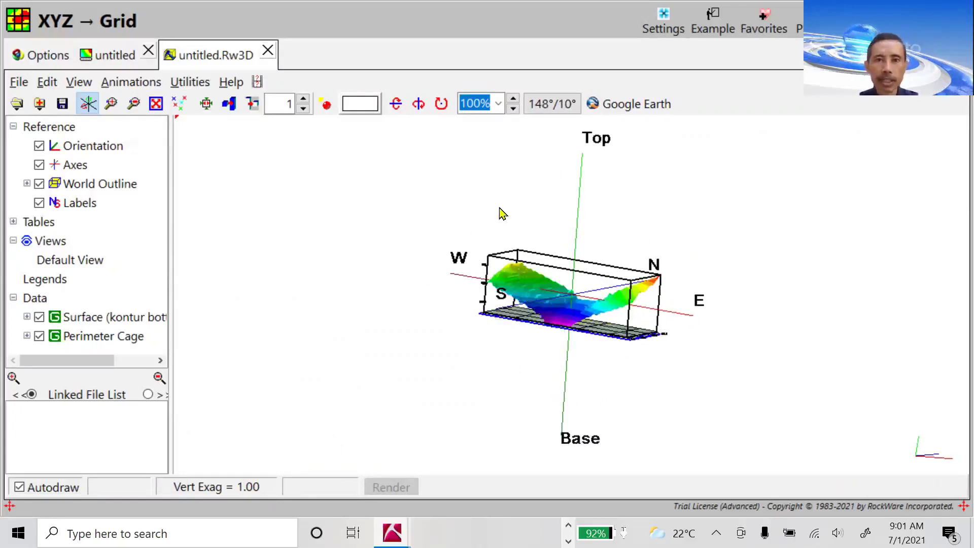
pyautogui.click(513, 99)
pyautogui.click(514, 99)
pyautogui.moveTo(556, 269); pyautogui.dragTo(554, 279)
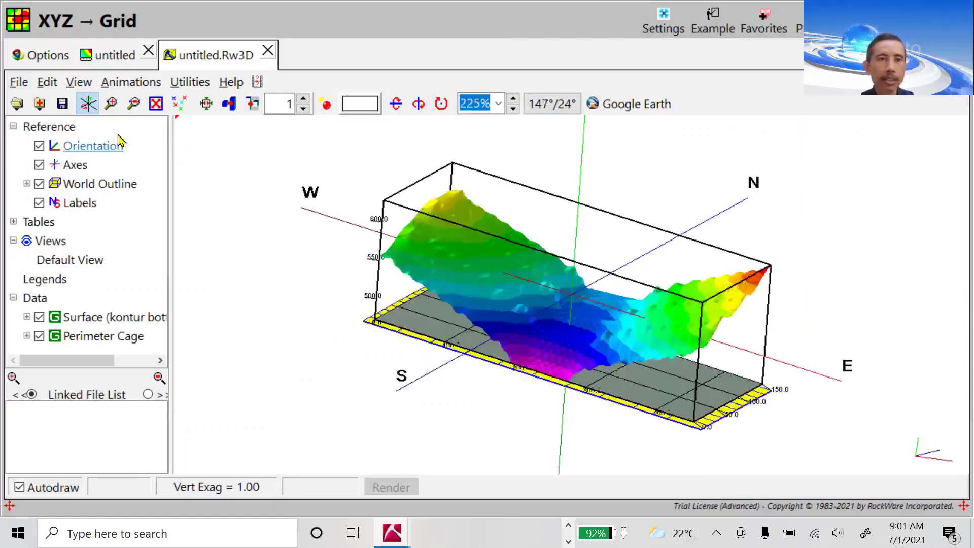
pyautogui.click(63, 105)
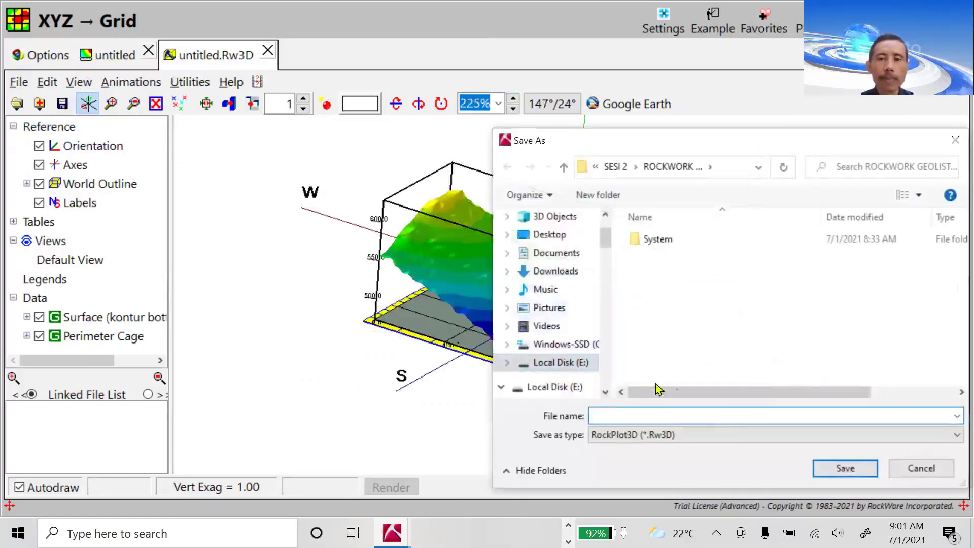
pyautogui.write('3D')
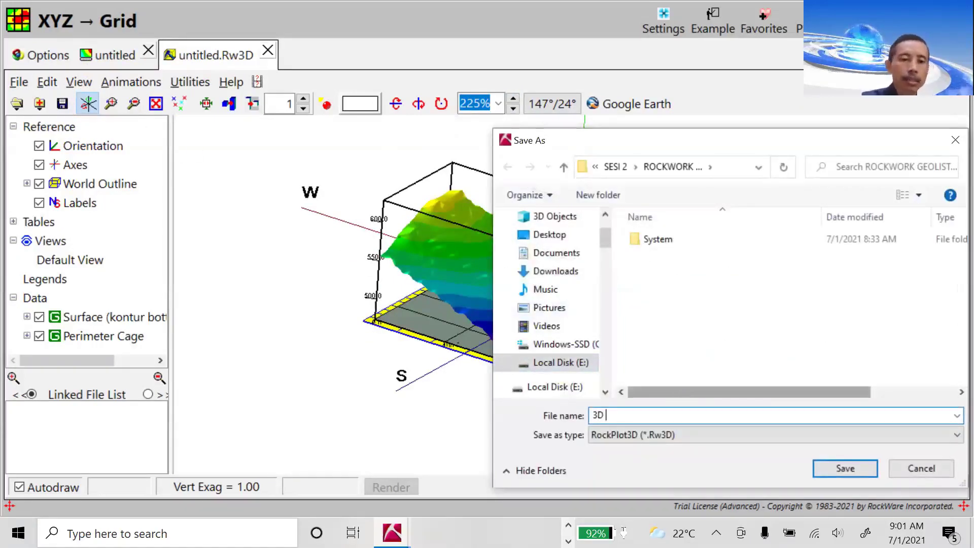
pyautogui.write(' bottom')
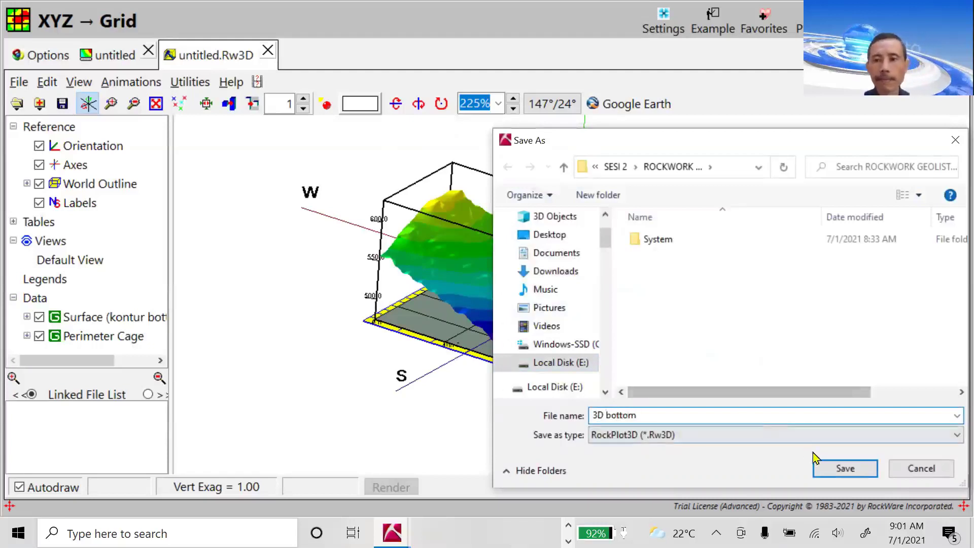
pyautogui.click(827, 467)
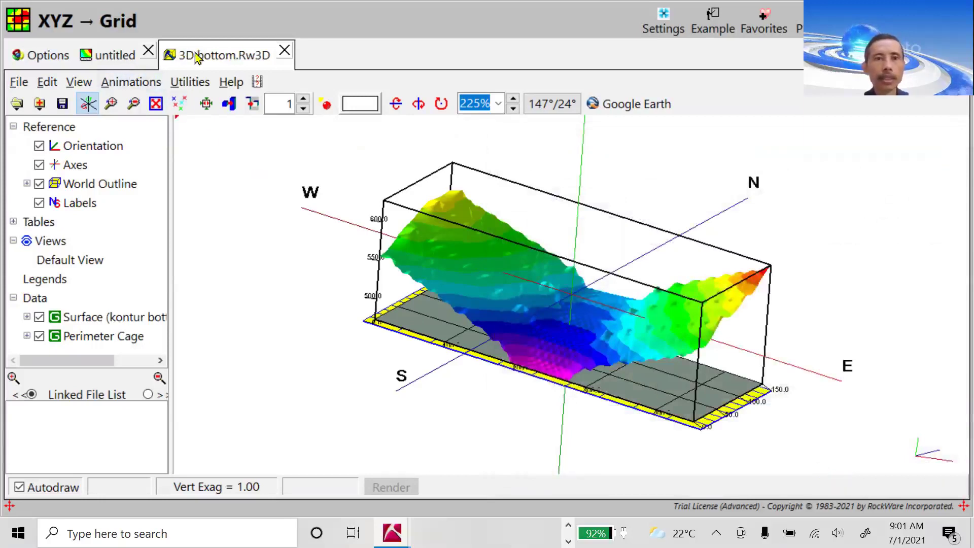
# Save the 2D contour map as a RockPlot2D file named 2D bottom in the project folder
pyautogui.click(121, 56)
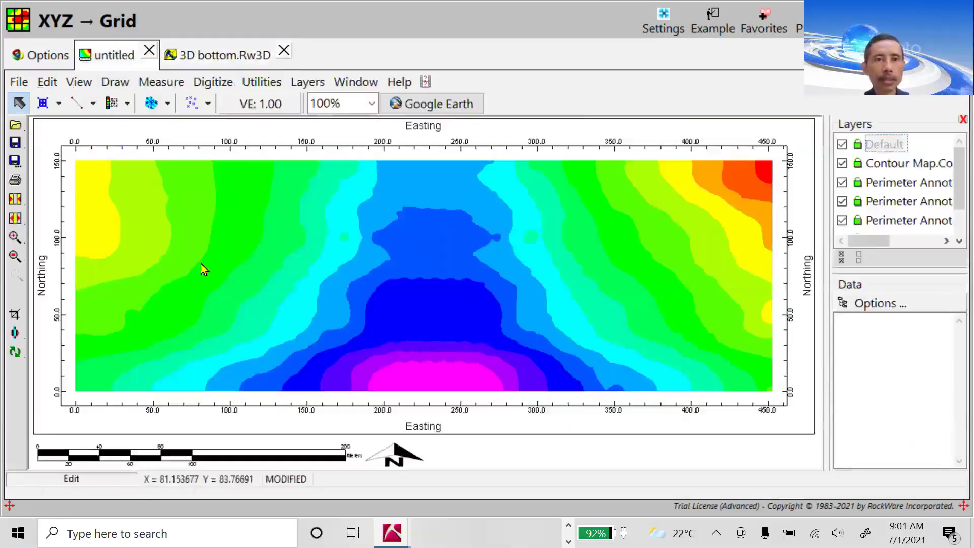
pyautogui.click(16, 143)
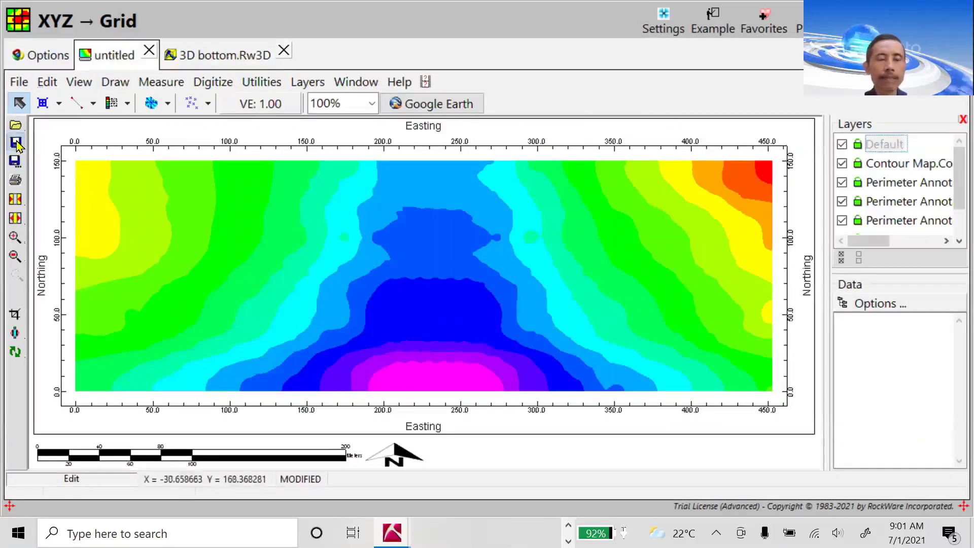
pyautogui.write('2')
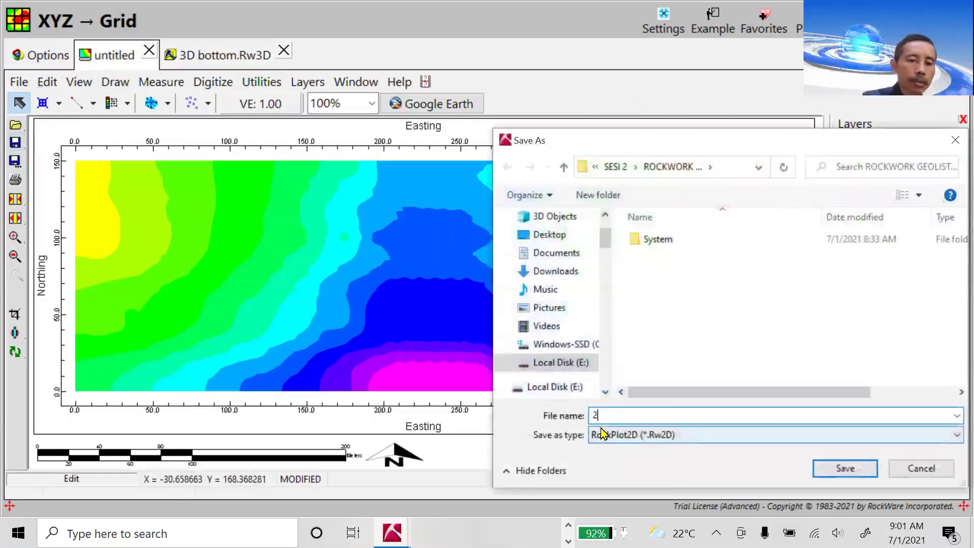
pyautogui.write('D')
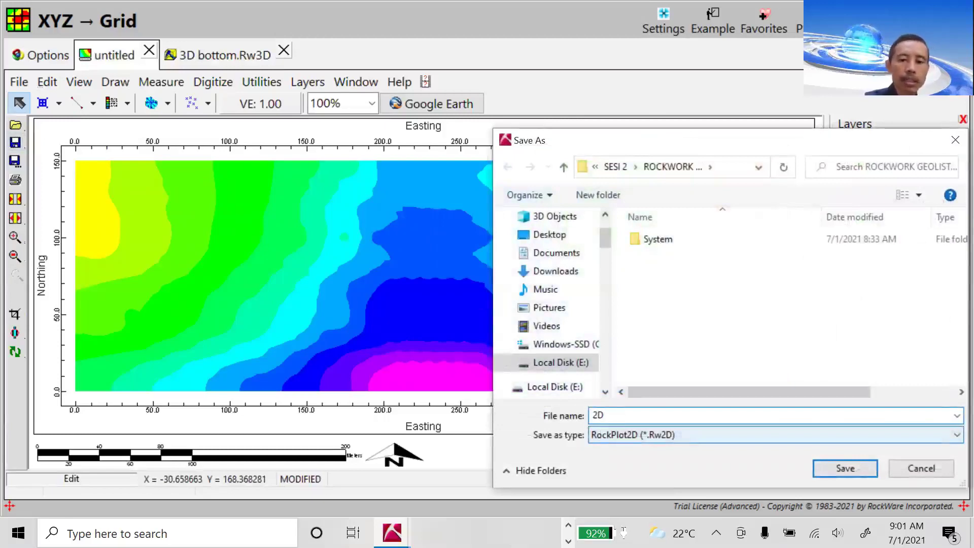
pyautogui.write(' bottom')
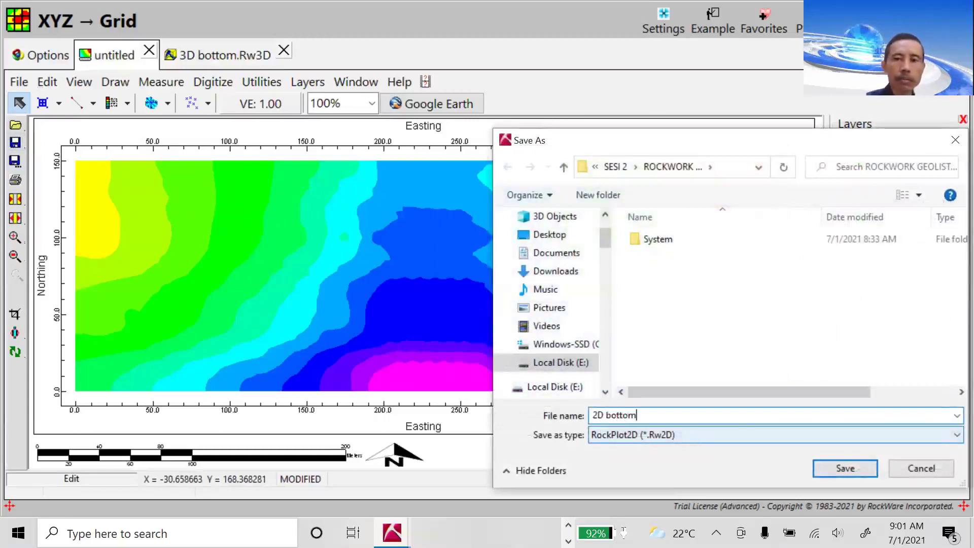
pyautogui.click(823, 469)
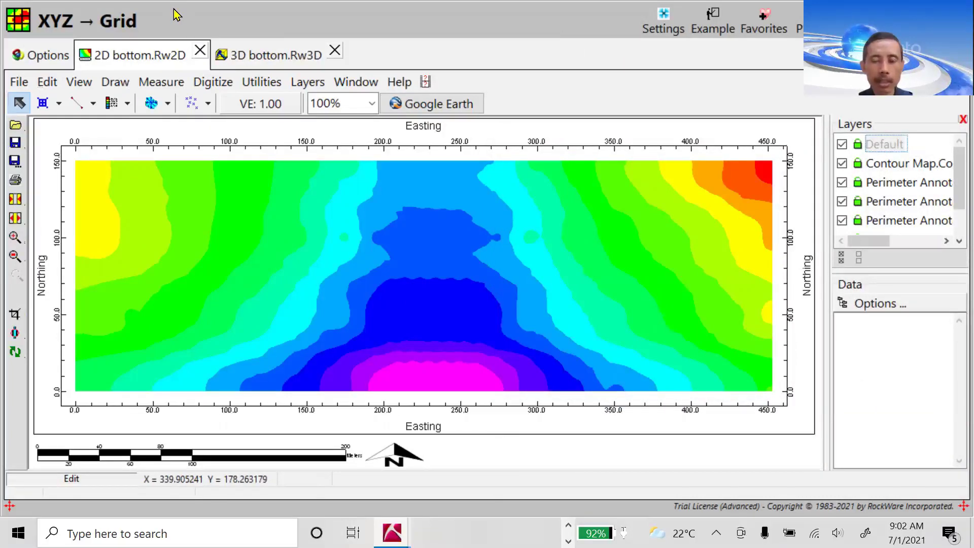
# Close the XYZ to Grid results window and open the data permukaan datasheet
pyautogui.moveTo(175, 17); pyautogui.dragTo(175, 134)
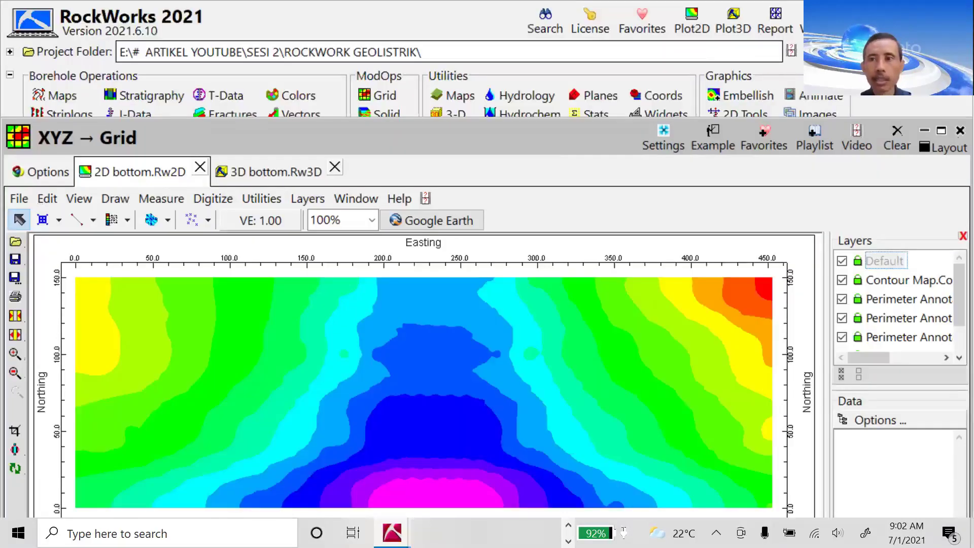
pyautogui.click(953, 131)
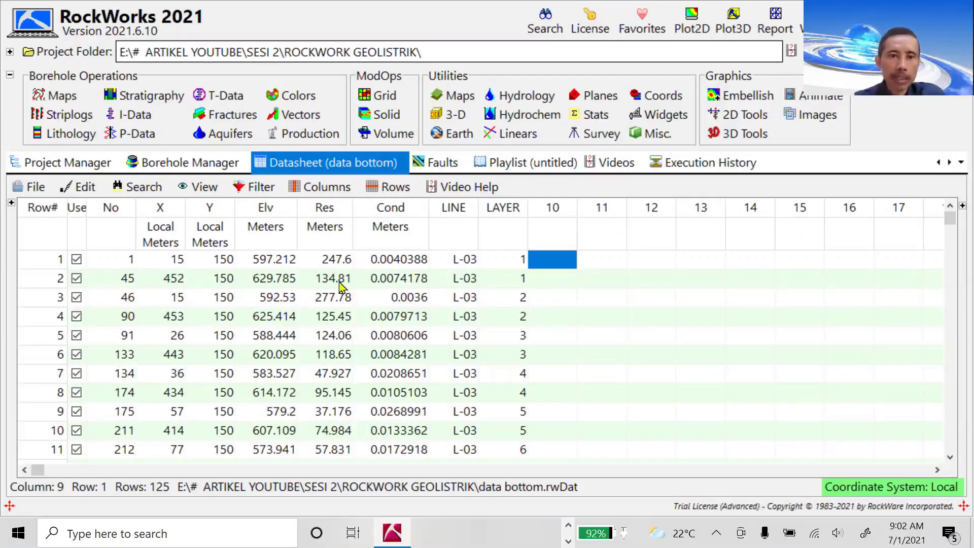
pyautogui.click(36, 188)
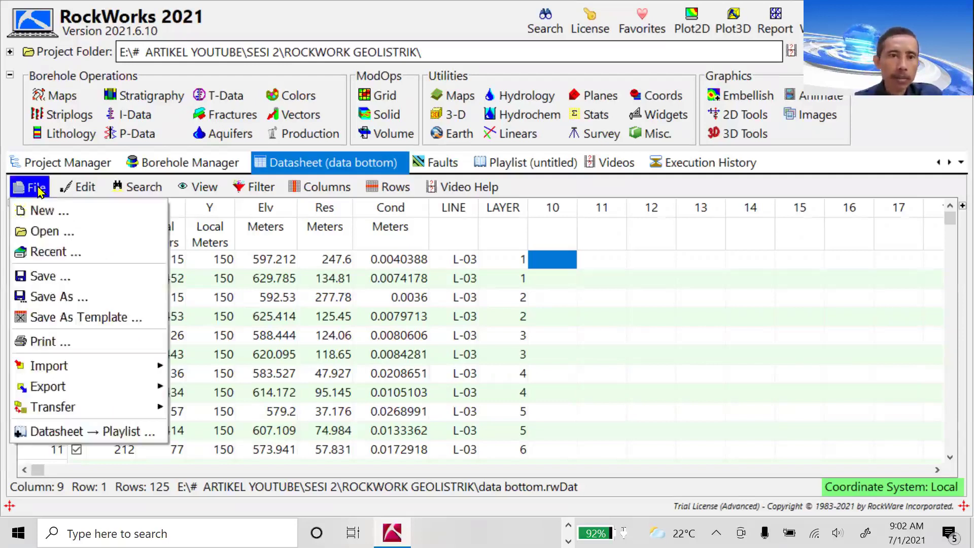
pyautogui.click(44, 232)
pyautogui.doubleClick(723, 288)
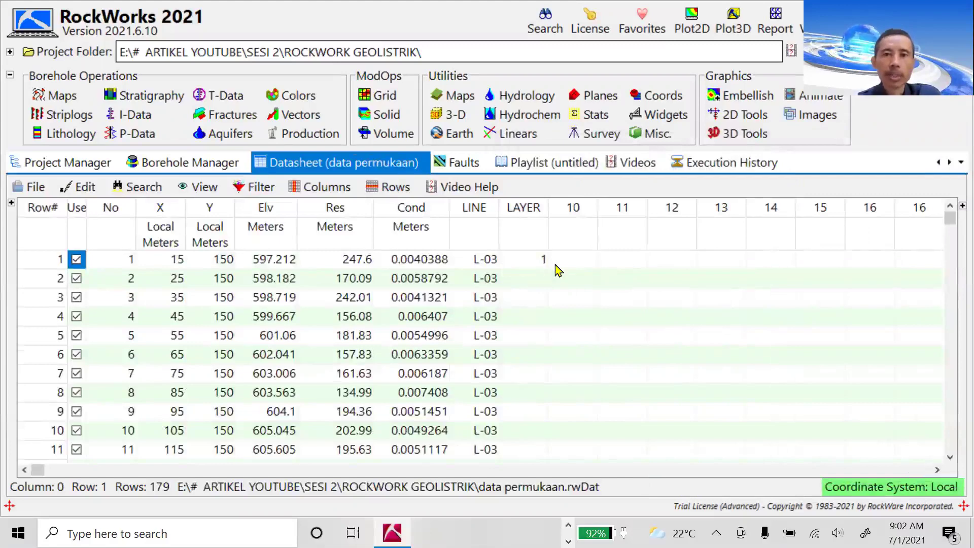
# Start an XYZ to Grid model from the datasheet's X, Y and Elv columns and name the output grid file kontur permukaan
pyautogui.click(384, 97)
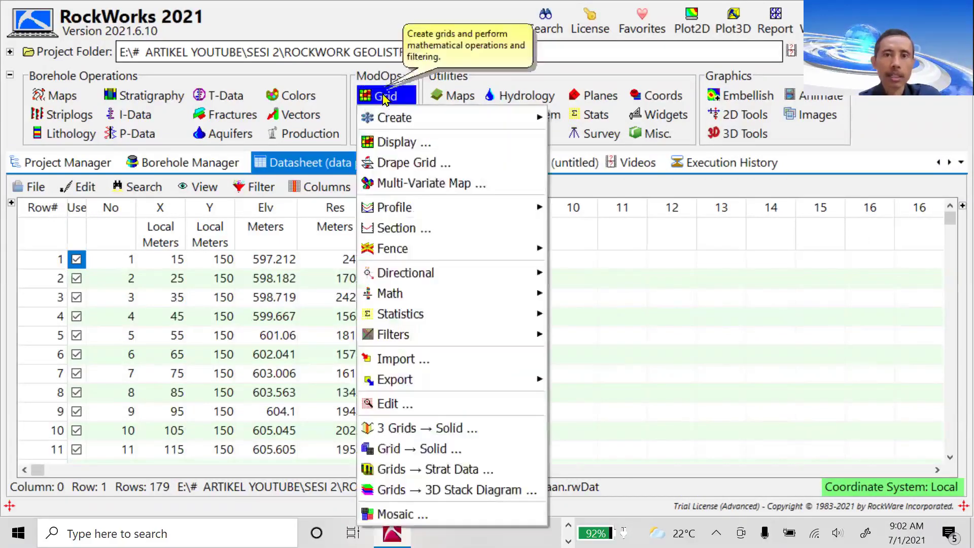
pyautogui.click(553, 118)
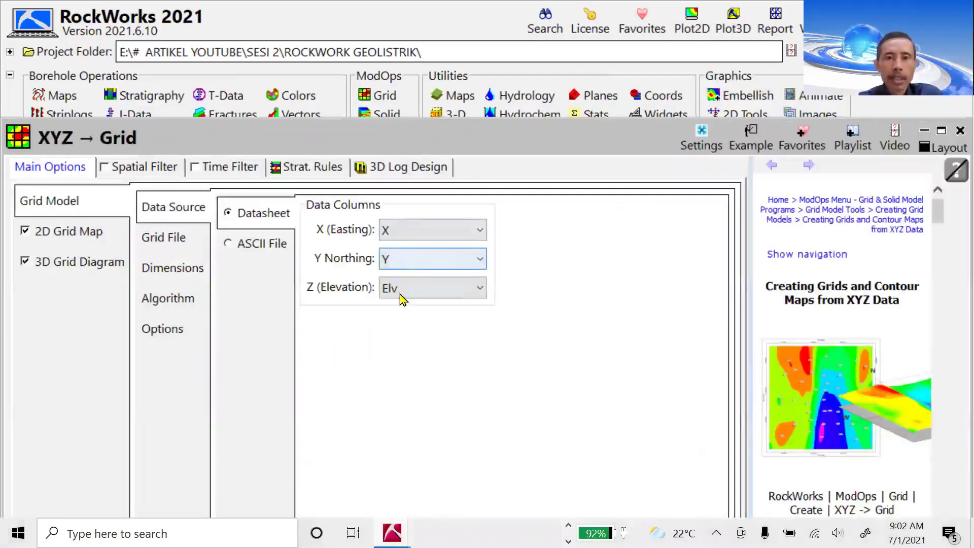
pyautogui.click(162, 241)
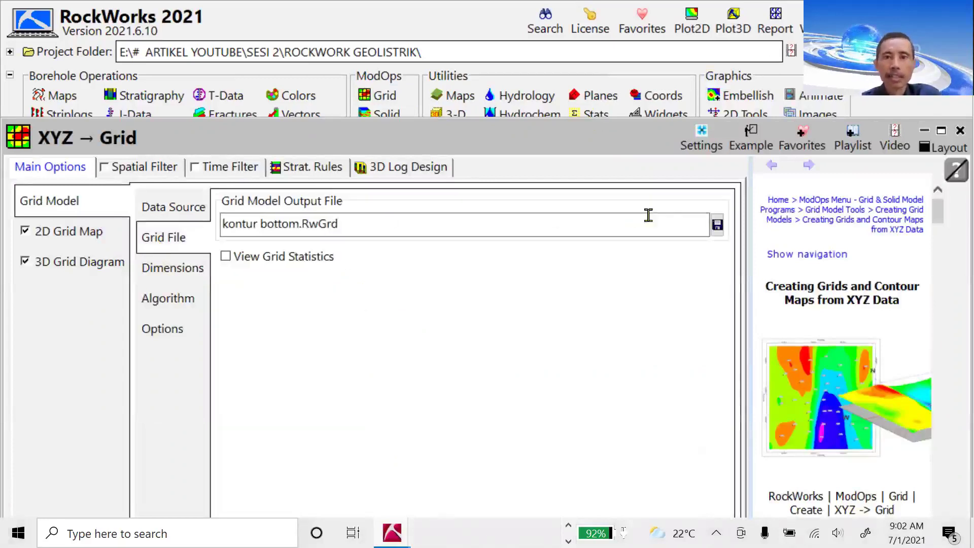
pyautogui.click(717, 225)
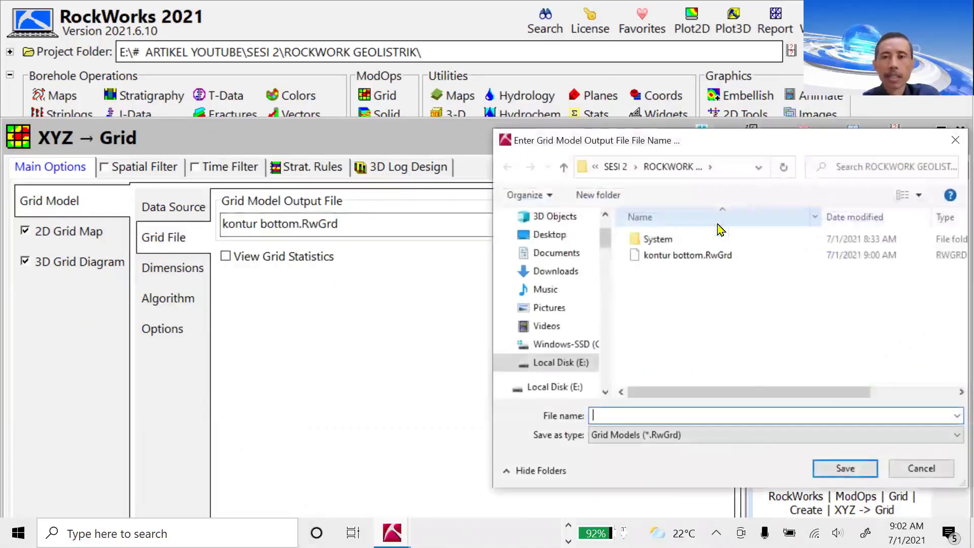
pyautogui.write('kontuyr')
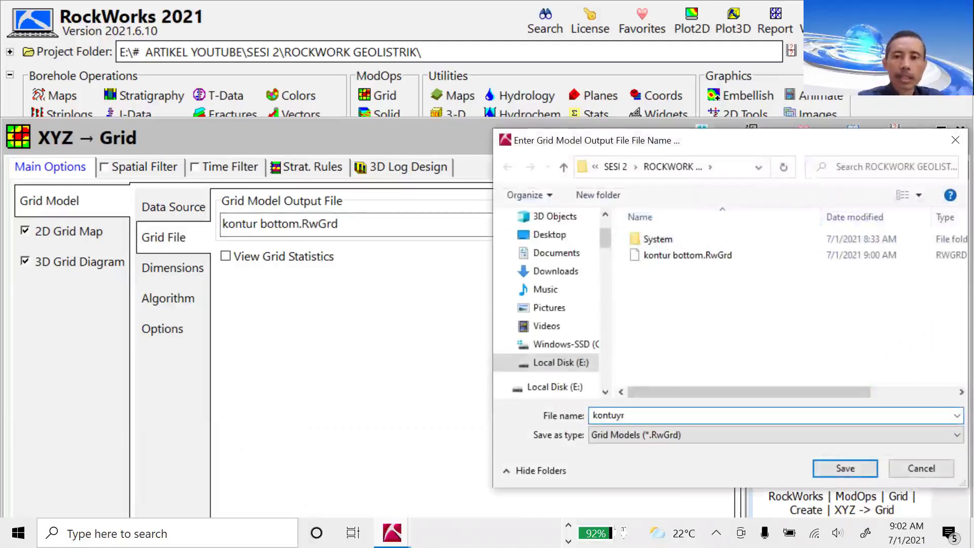
pyautogui.press('BackSpace')
pyautogui.press('BackSpace')
pyautogui.write('r')
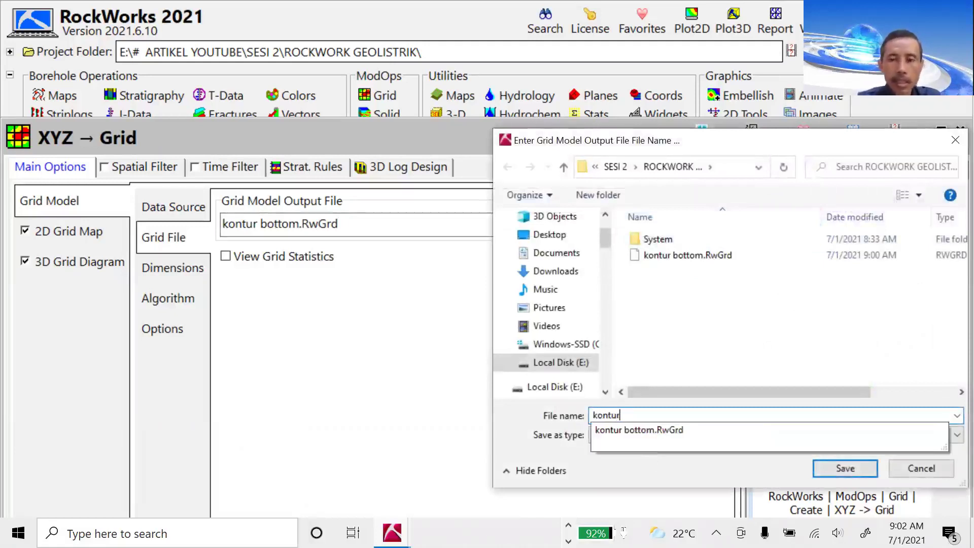
pyautogui.write(' per')
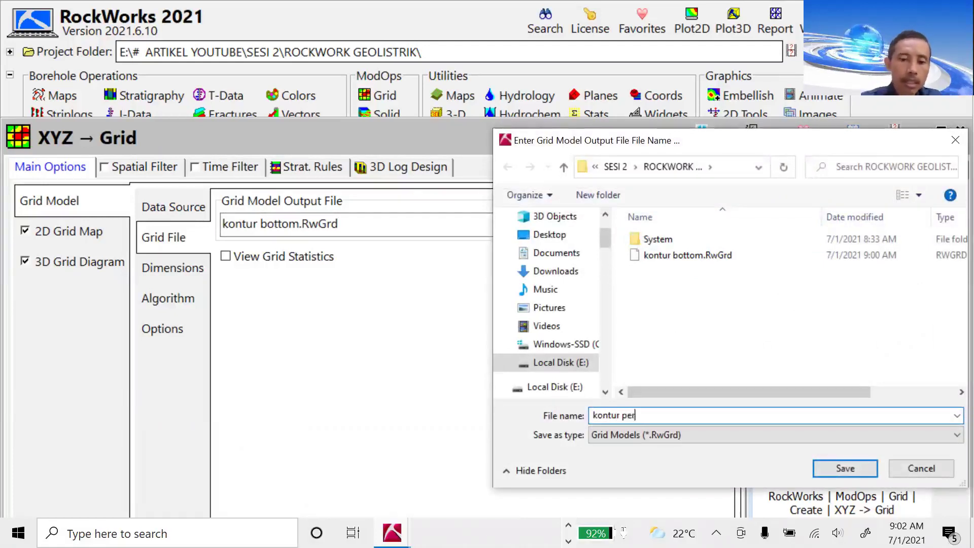
pyautogui.write('mukaan')
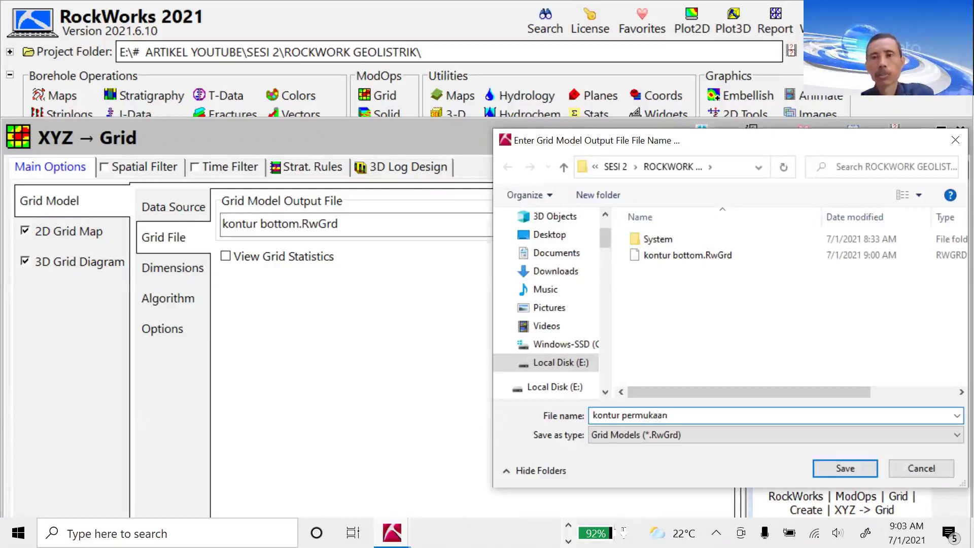
pyautogui.click(831, 469)
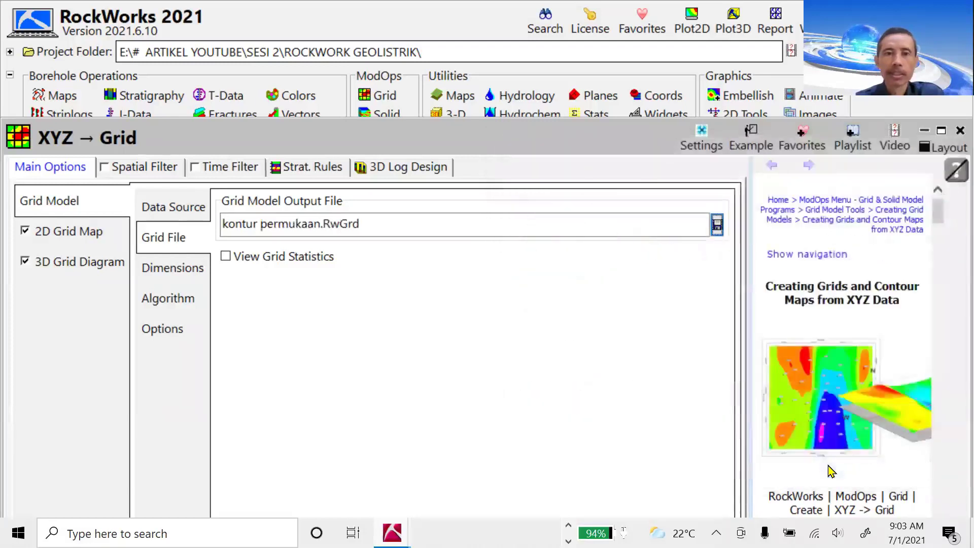
# Generate the surface grid's 2D map and 3D diagram, keeping the project dimensions, Inverse Distance algorithm, and Decluster and Smoothing options
pyautogui.click(188, 277)
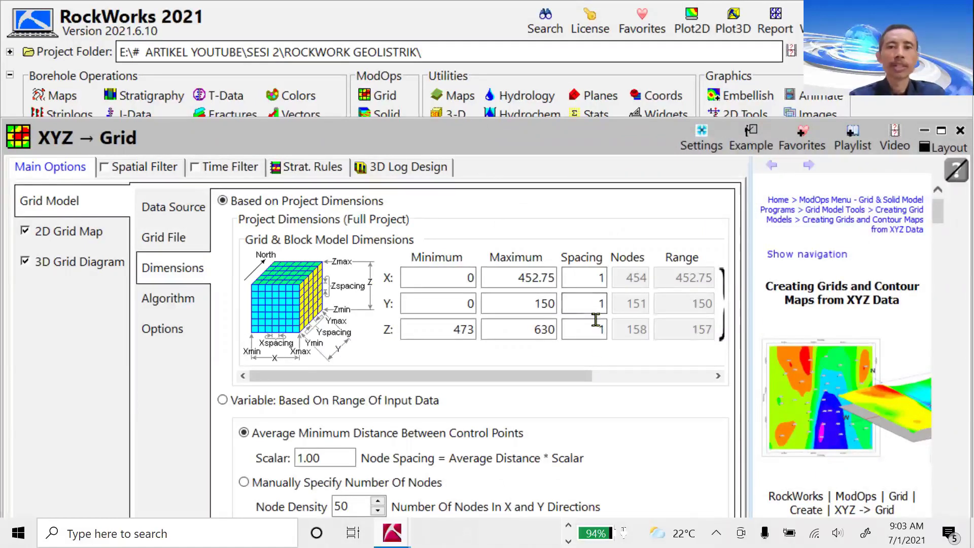
pyautogui.click(180, 304)
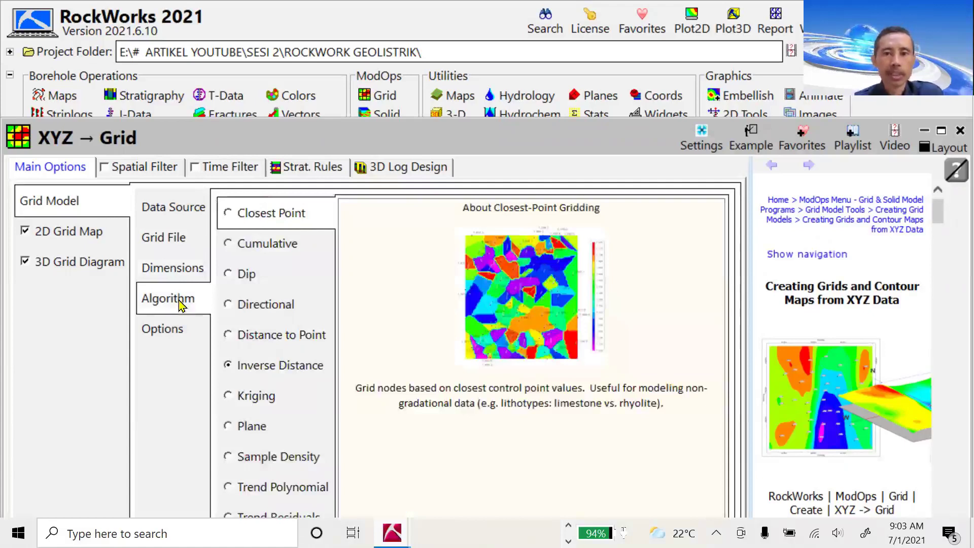
pyautogui.click(169, 332)
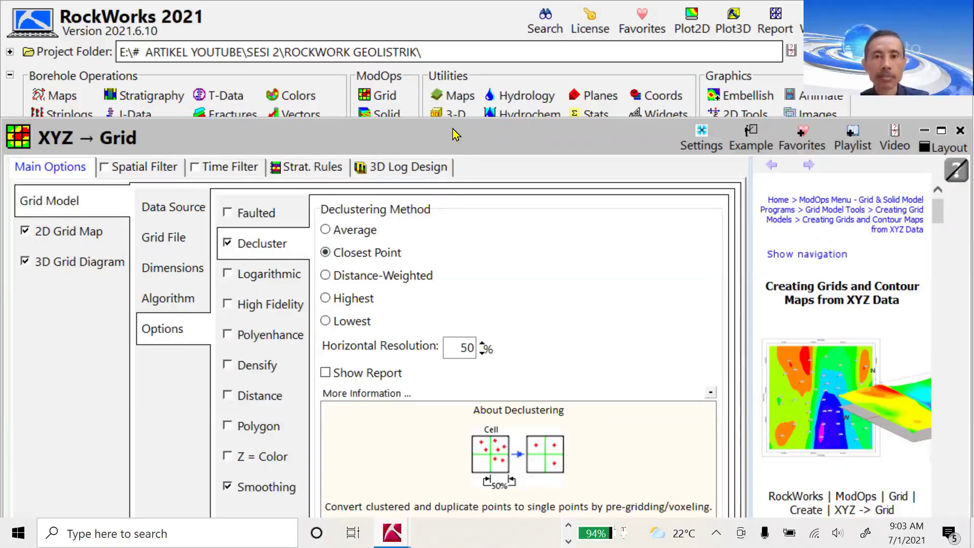
pyautogui.moveTo(455, 134); pyautogui.dragTo(455, 36)
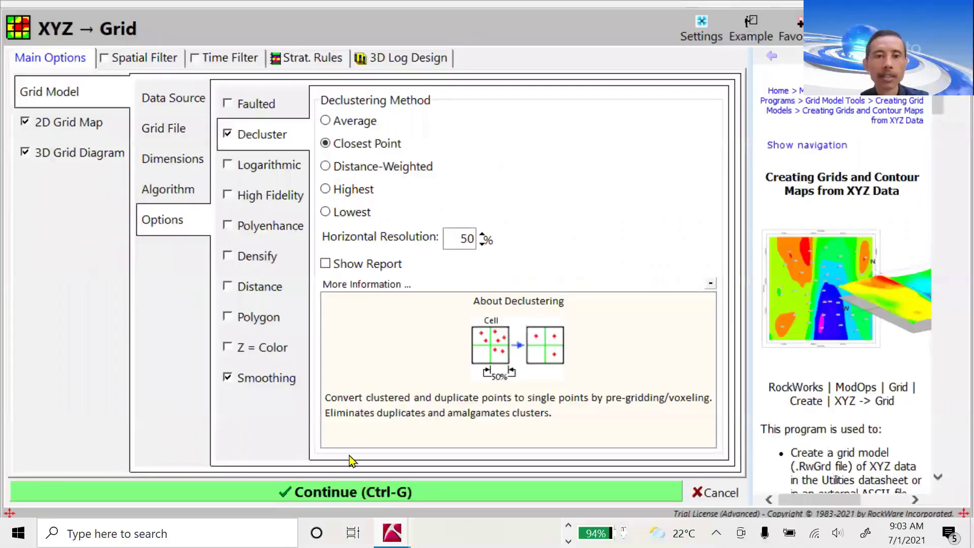
pyautogui.click(333, 494)
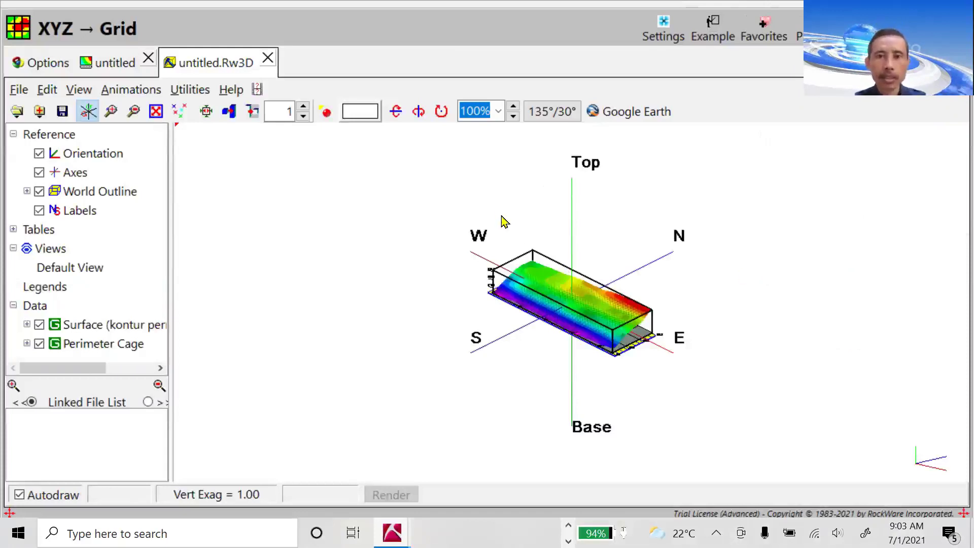
# Save the 3D surface diagram as a RockPlot3D file named 3D permukaan in the project folder
pyautogui.click(513, 107)
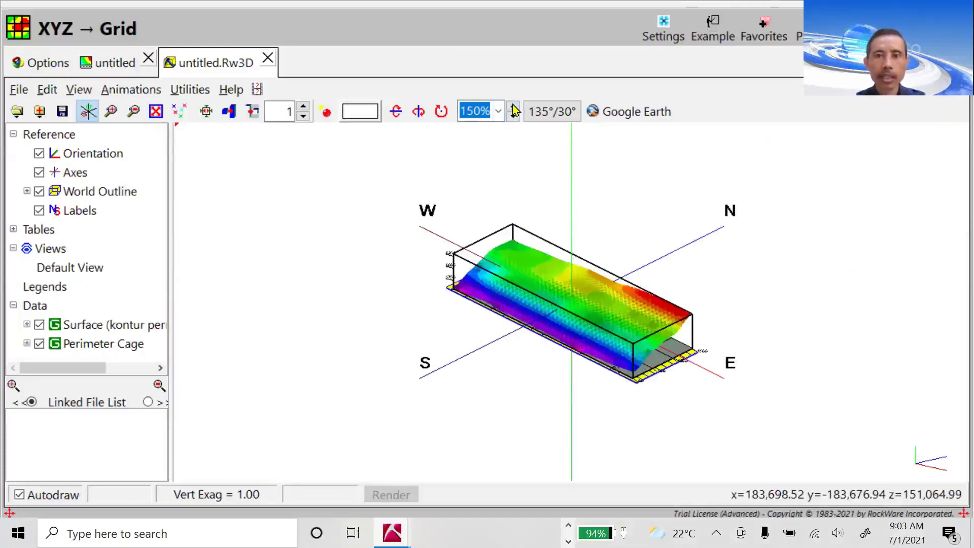
pyautogui.click(514, 107)
pyautogui.click(513, 108)
pyautogui.moveTo(631, 311); pyautogui.dragTo(608, 298)
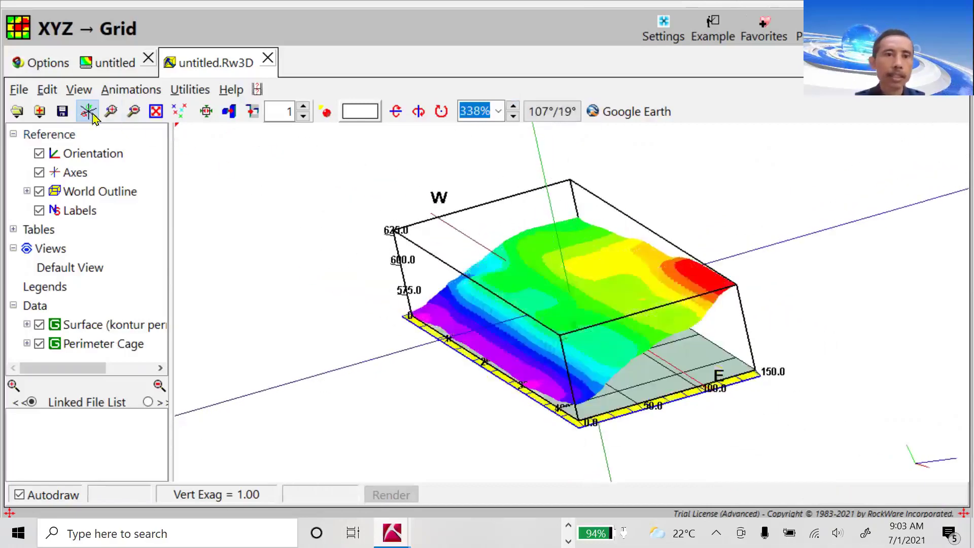
pyautogui.click(62, 111)
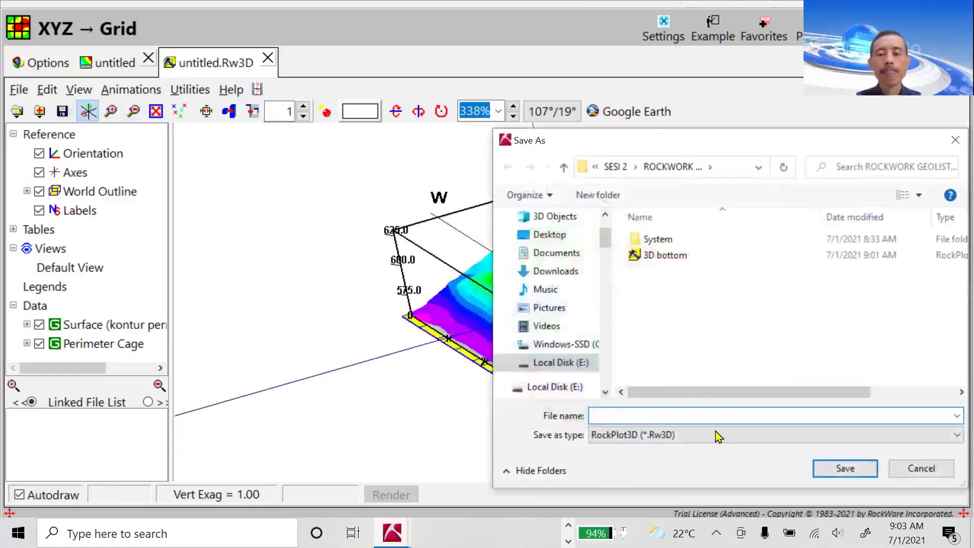
pyautogui.write('3')
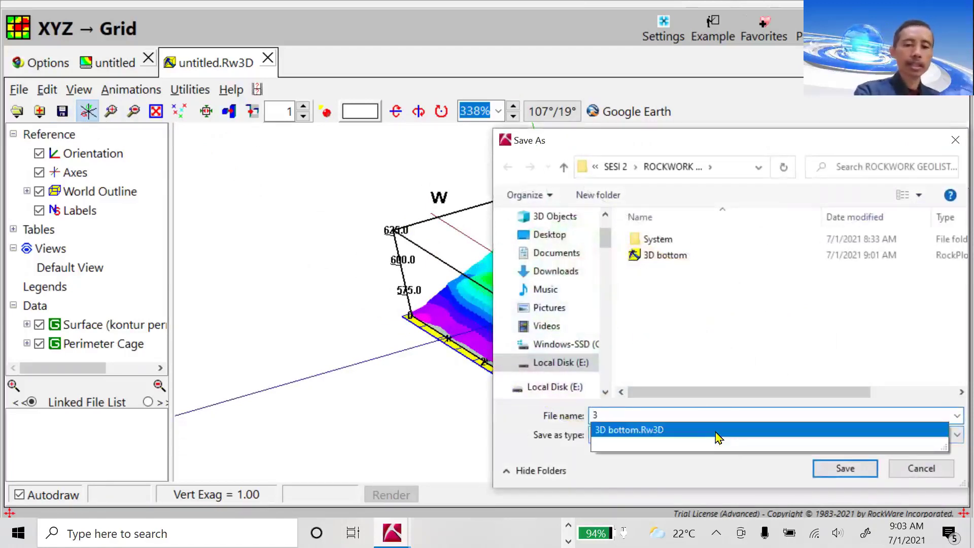
pyautogui.write('D ')
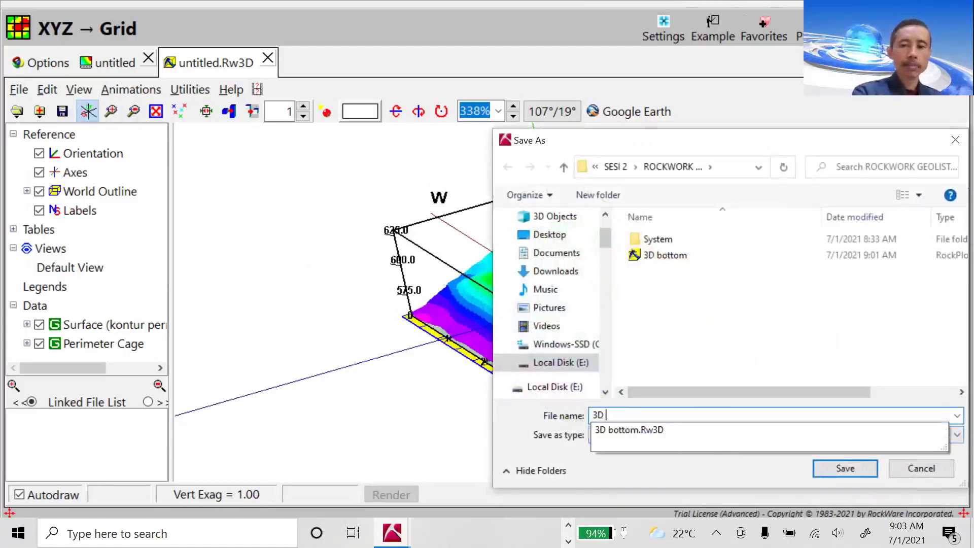
pyautogui.write('permukaan')
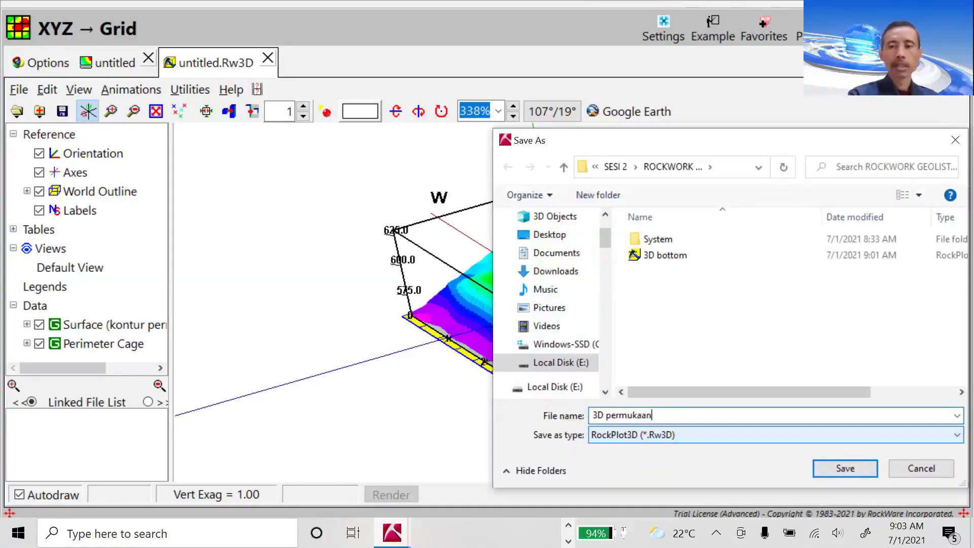
pyautogui.press('Return')
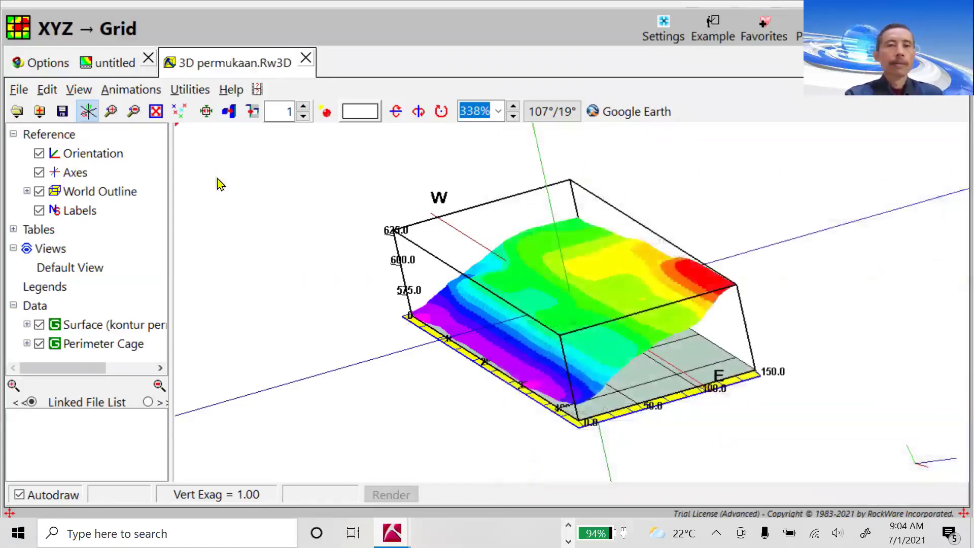
# Save the 2D contour map as a RockPlot2D file named 2D permukaan in the project folder
pyautogui.click(116, 64)
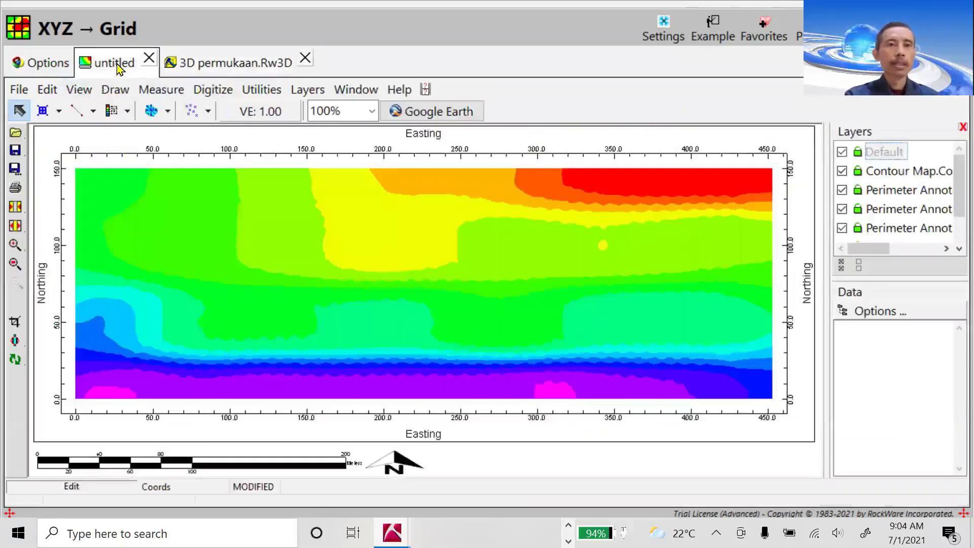
pyautogui.click(19, 148)
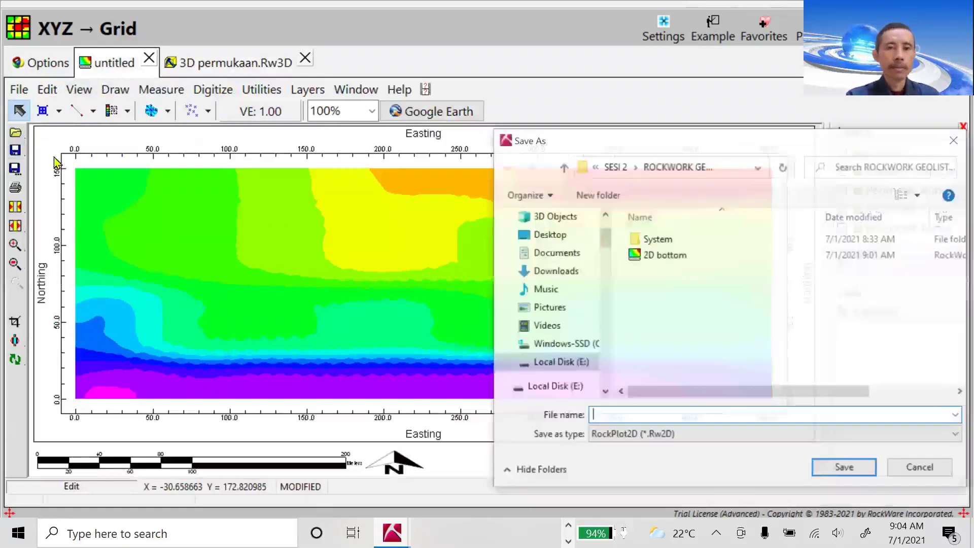
pyautogui.write('2D ')
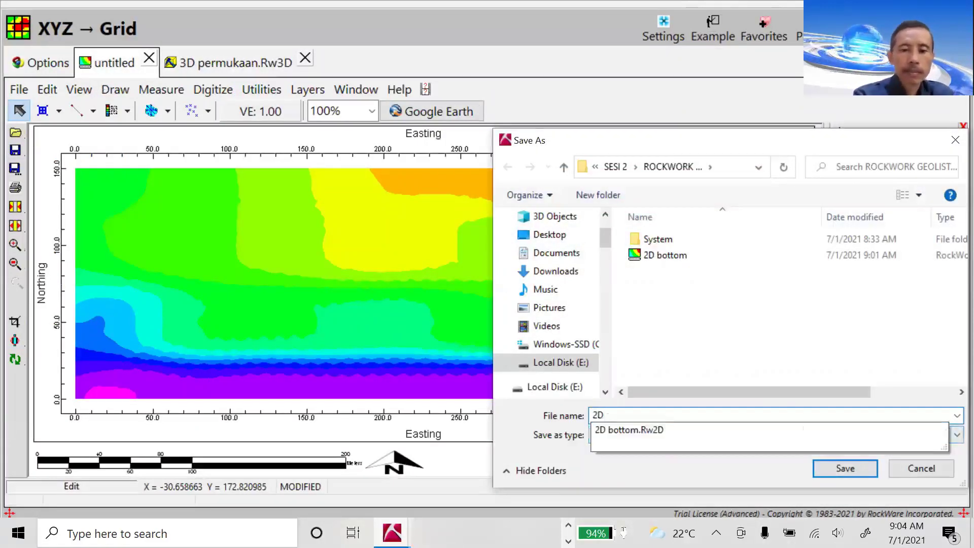
pyautogui.write('permukaan')
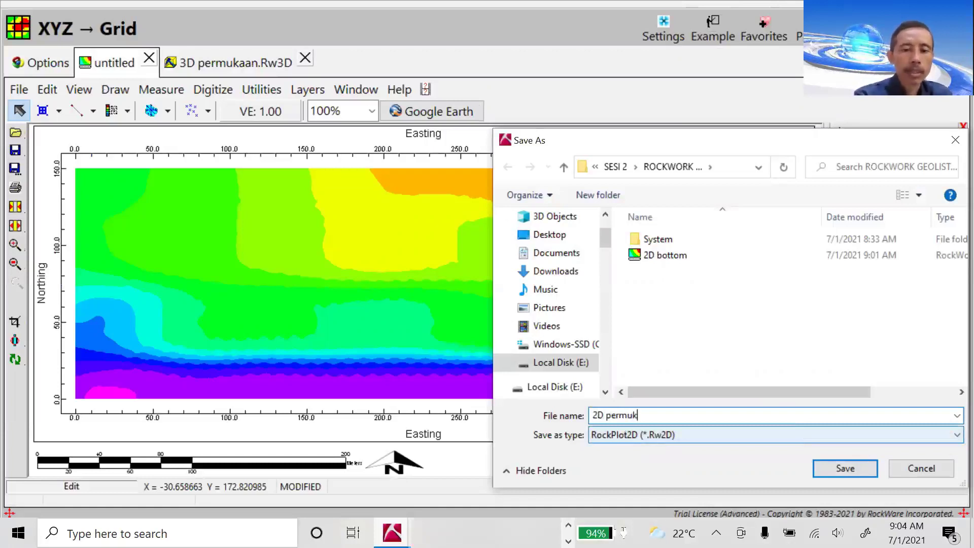
pyautogui.click(841, 467)
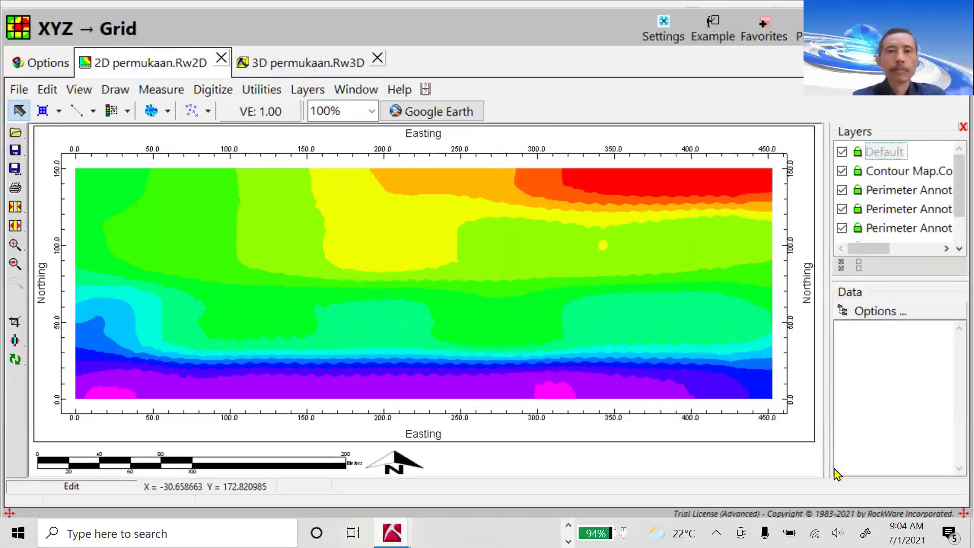
# Close the XYZ to Grid results window and open the data geolistrik datasheet
pyautogui.doubleClick(279, 43)
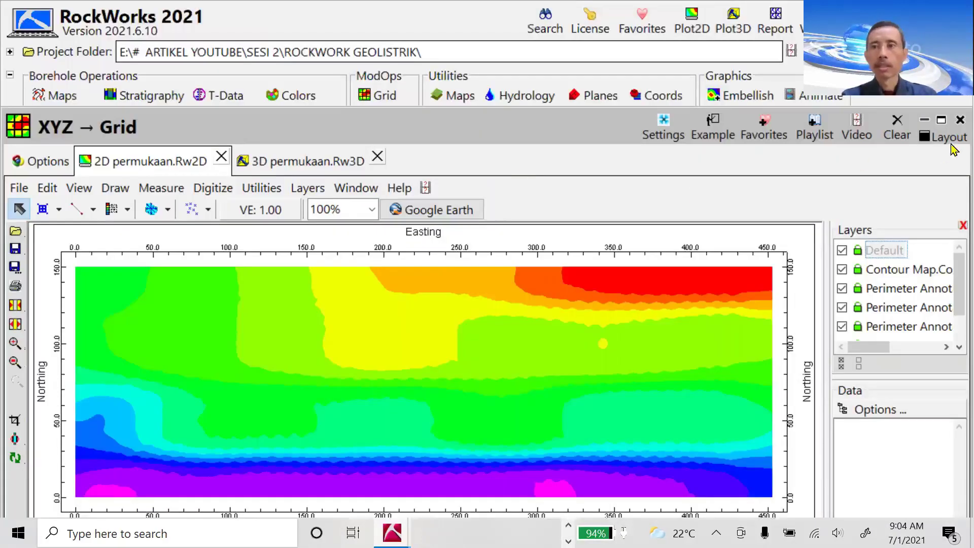
pyautogui.click(953, 125)
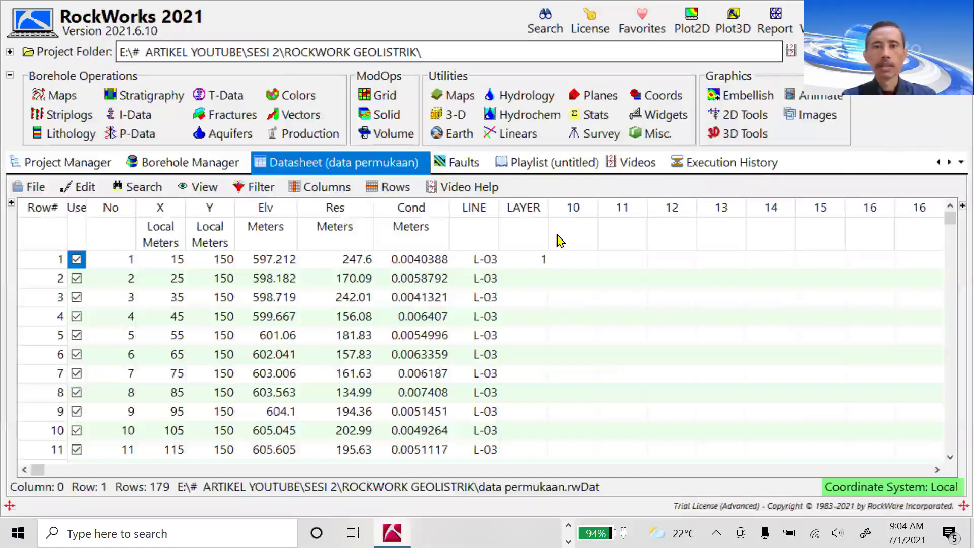
pyautogui.click(588, 261)
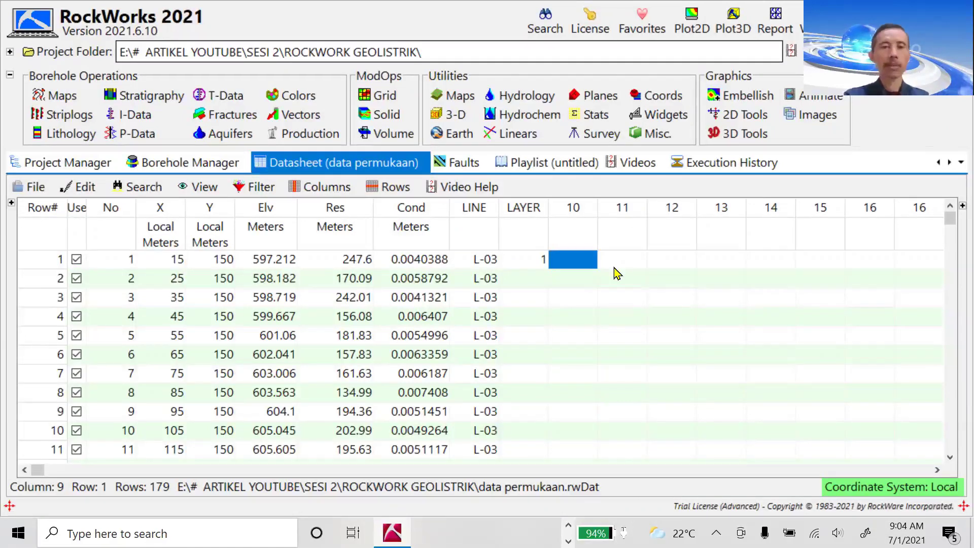
pyautogui.click(37, 191)
pyautogui.click(49, 234)
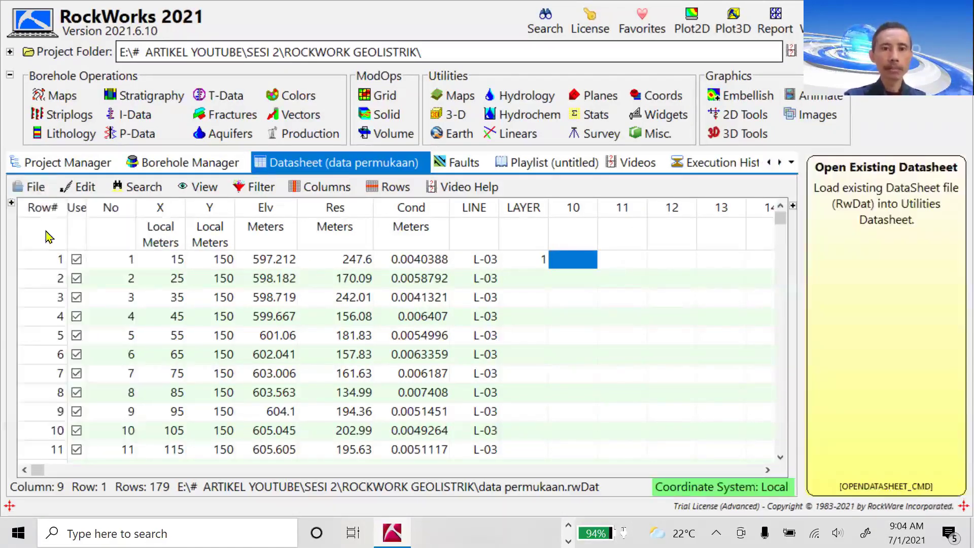
pyautogui.click(713, 272)
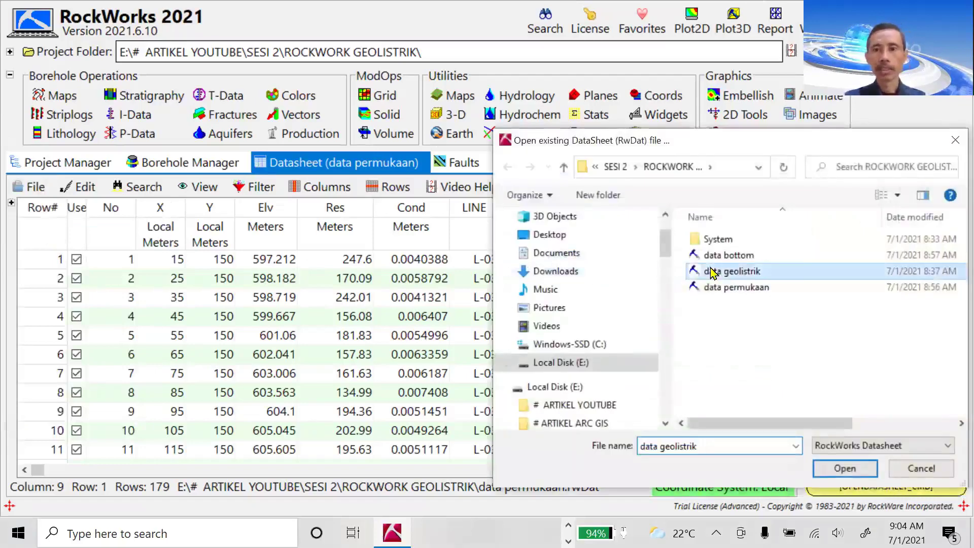
pyautogui.doubleClick(713, 272)
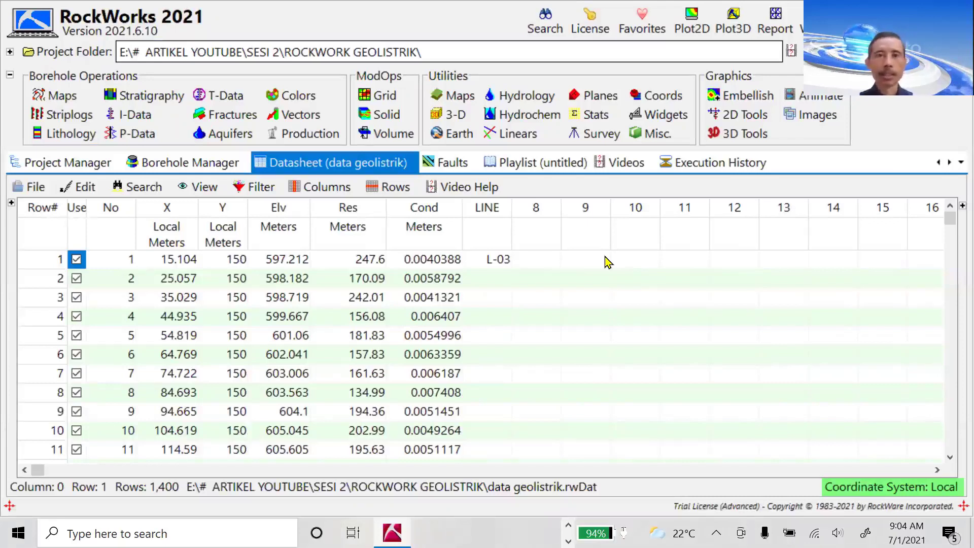
# Start an XYZG to solid model from the datasheet, mapping X to X, Y to Y, Z to Elv and G to Cond
pyautogui.click(386, 115)
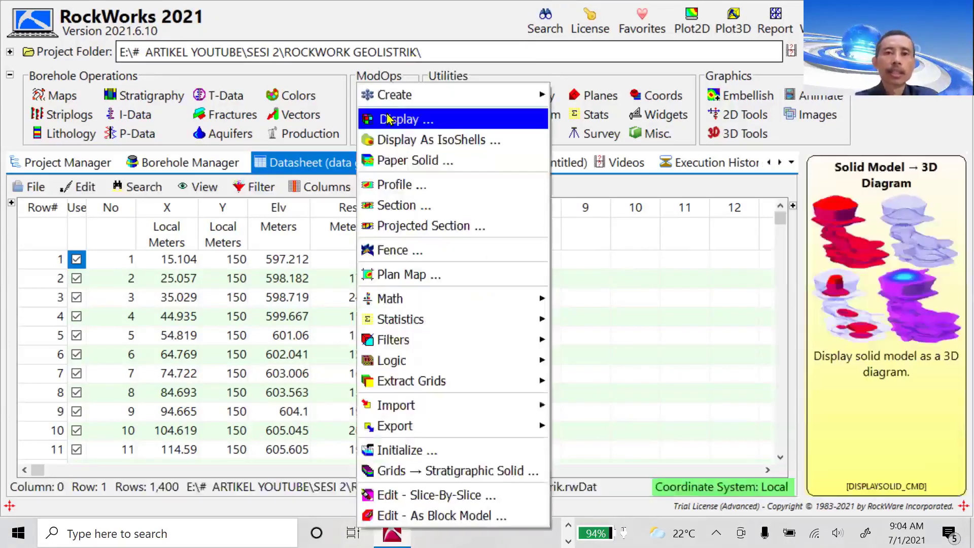
pyautogui.moveTo(414, 97)
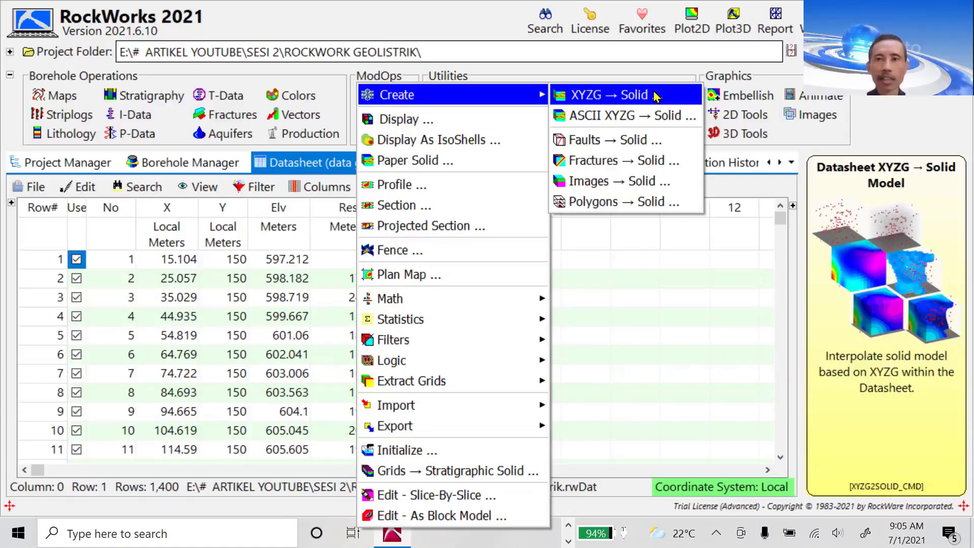
pyautogui.click(616, 98)
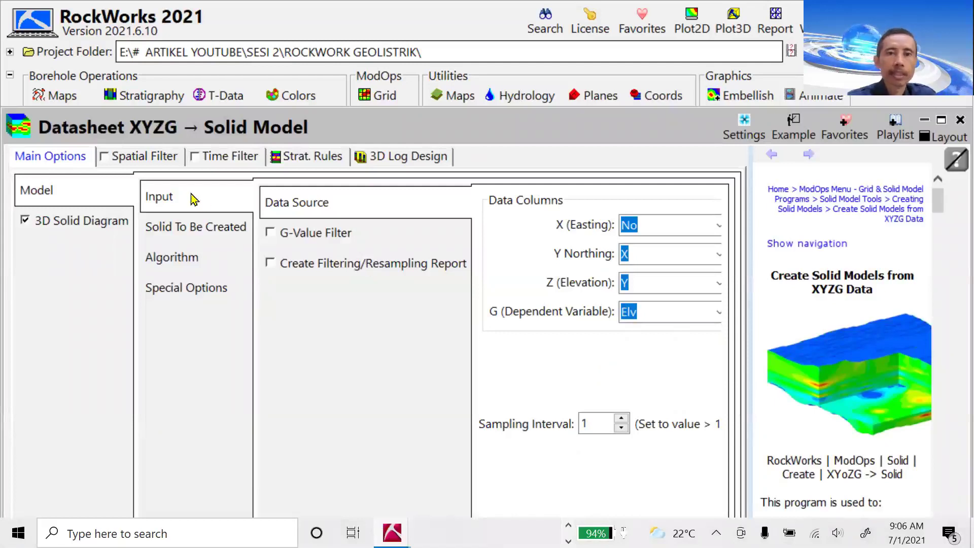
pyautogui.click(719, 225)
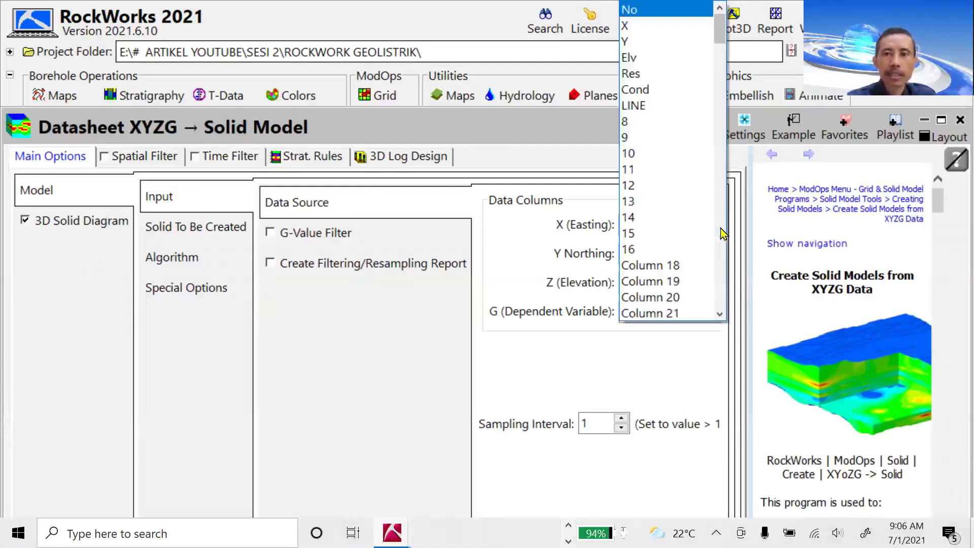
pyautogui.click(660, 33)
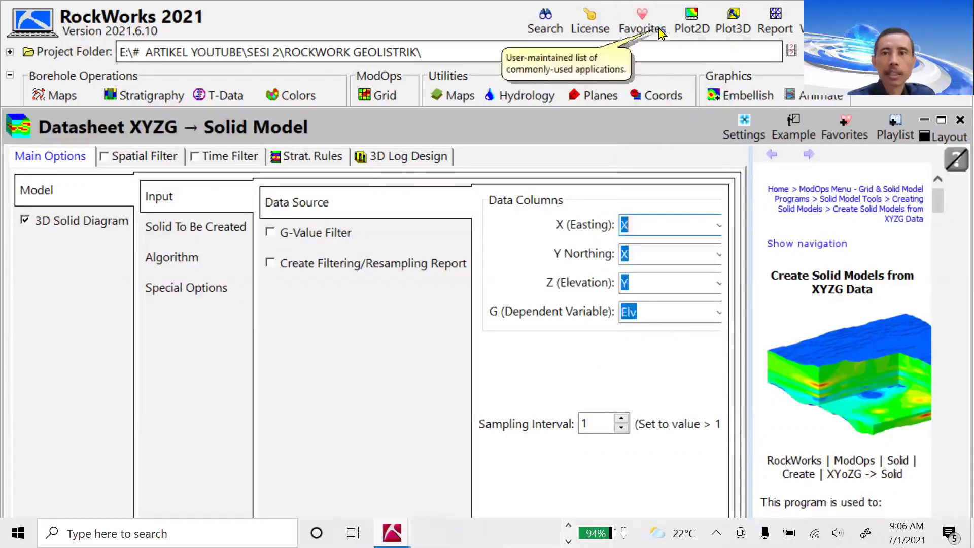
pyautogui.click(719, 259)
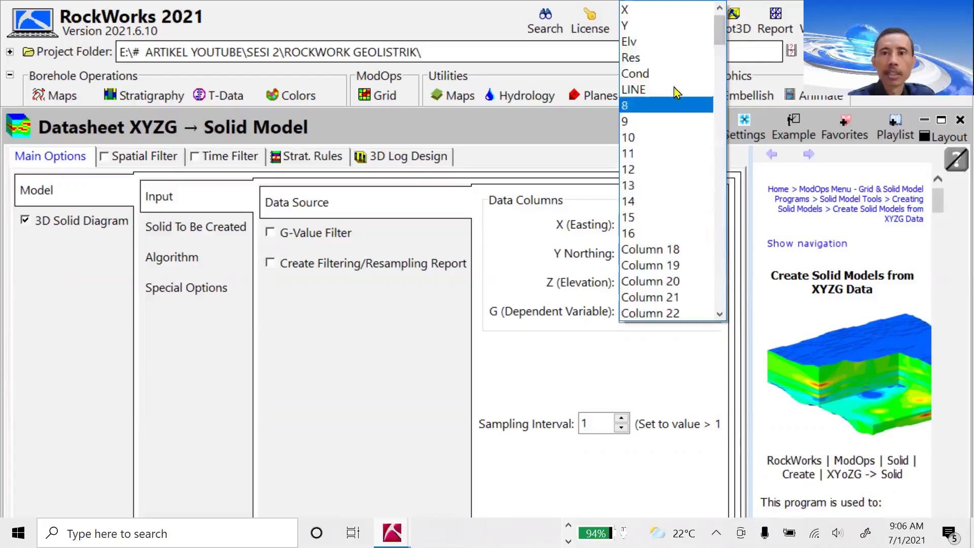
pyautogui.click(655, 30)
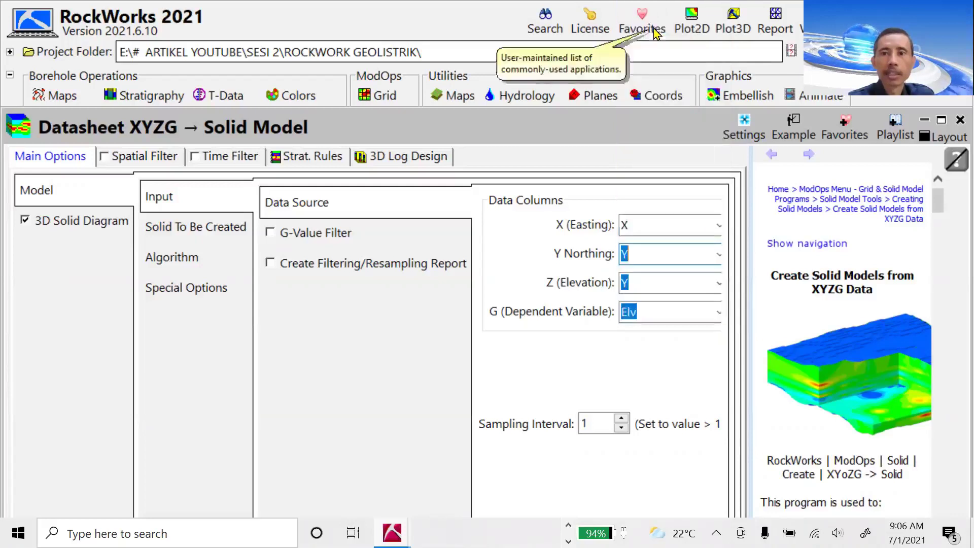
pyautogui.click(719, 283)
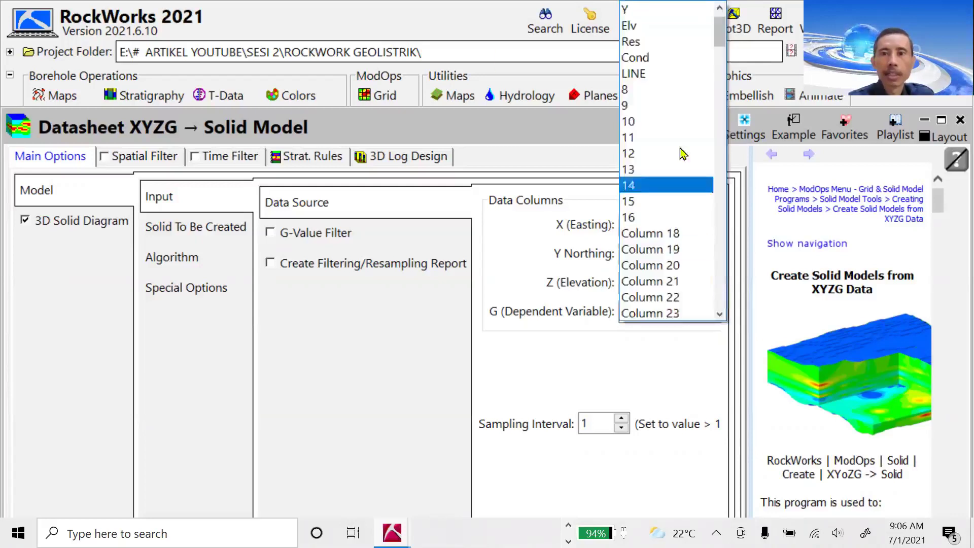
pyautogui.click(647, 27)
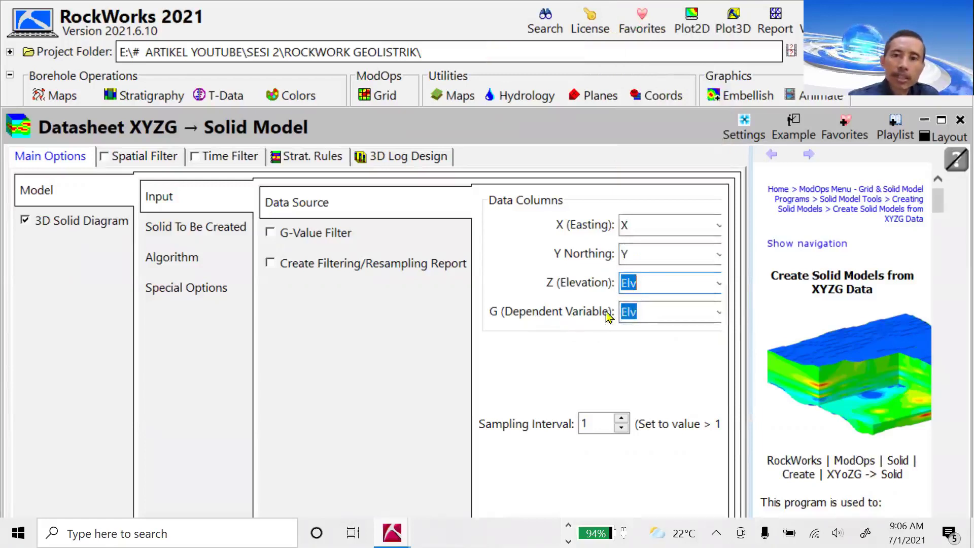
pyautogui.click(719, 313)
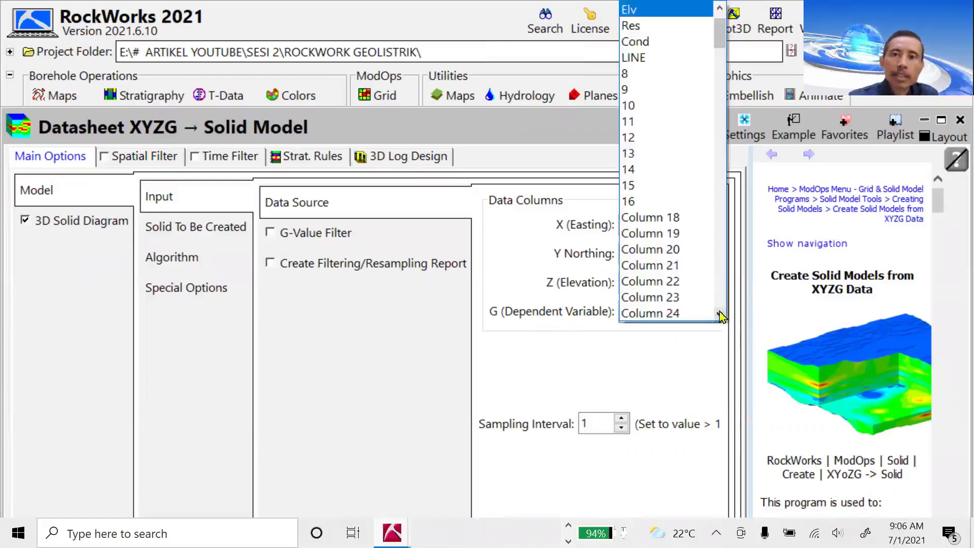
pyautogui.click(653, 44)
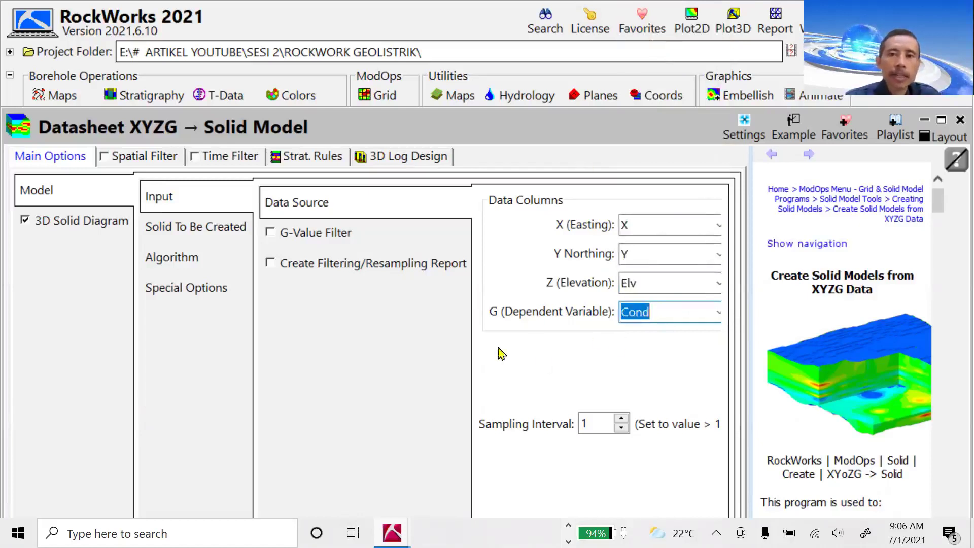
# Set the solid model output file to model conductivity in the project folder
pyautogui.click(226, 234)
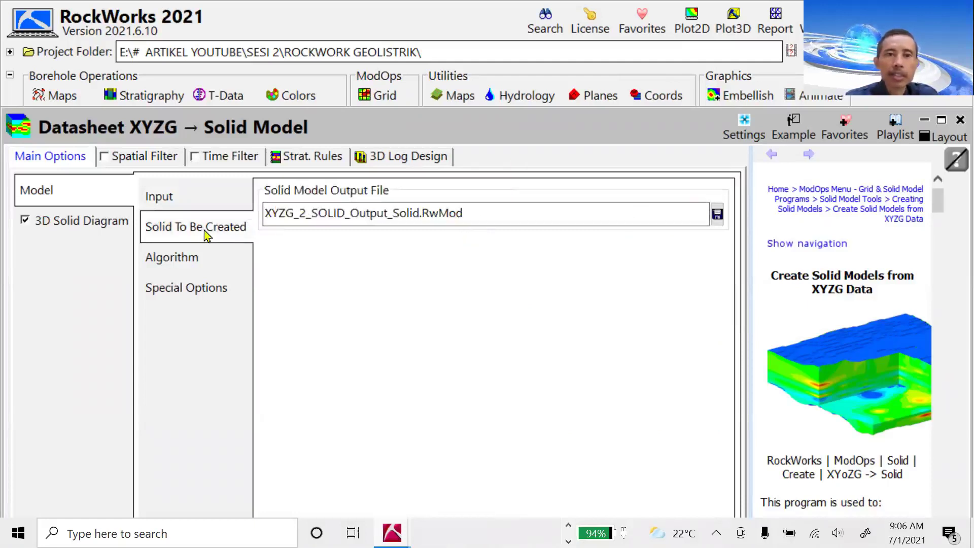
pyautogui.click(717, 217)
pyautogui.write('model conductivuty')
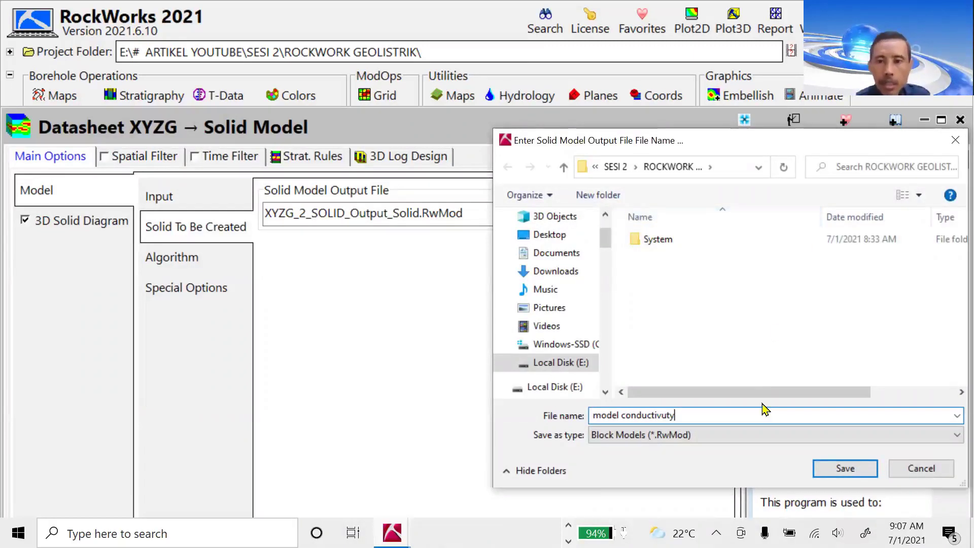
pyautogui.press('BackSpace')
pyautogui.press('BackSpace')
pyautogui.press('BackSpace')
pyautogui.write('ity')
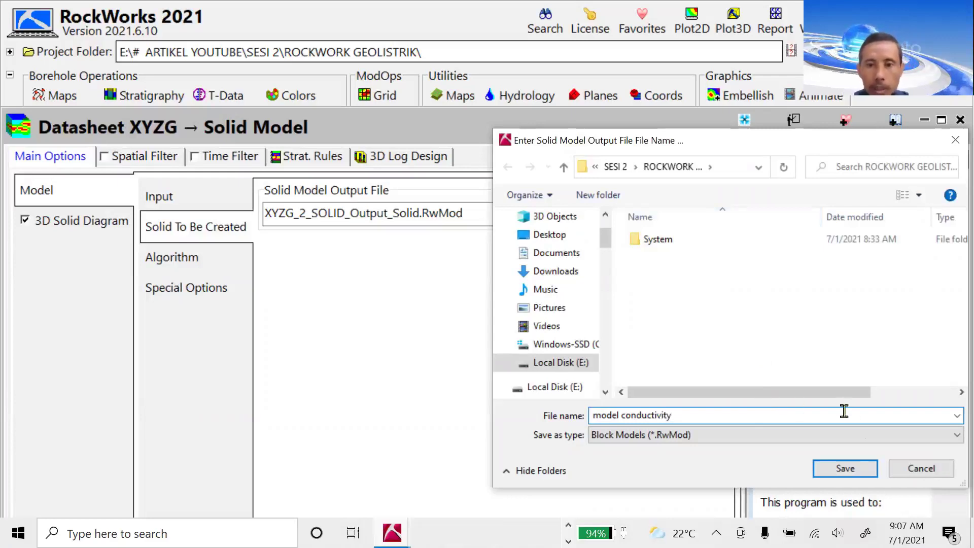
pyautogui.click(851, 467)
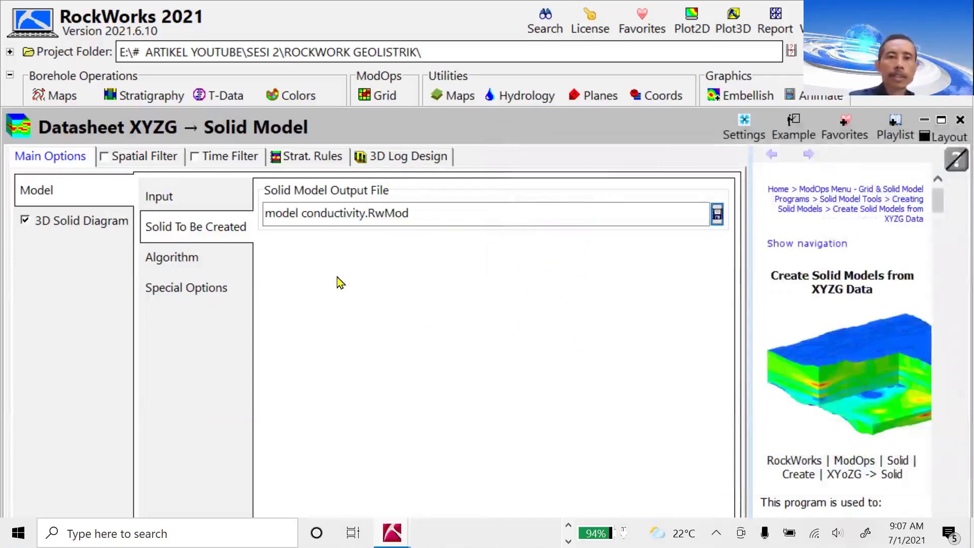
# Keep IDW Anisotropic, Decluster and Smoothing, and set the Superface filter to manual with the kontur permukaan.RwGrd grid
pyautogui.click(173, 260)
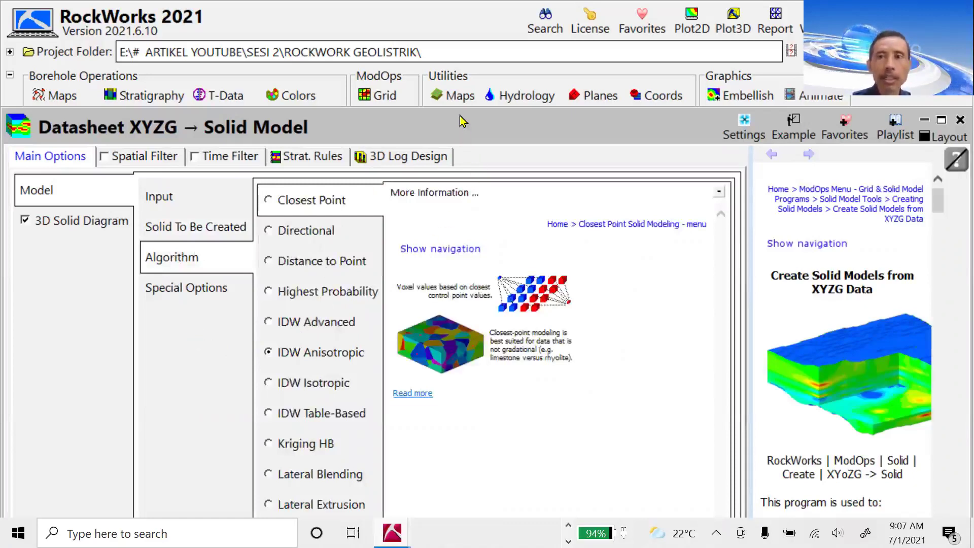
pyautogui.moveTo(462, 120); pyautogui.dragTo(441, 42)
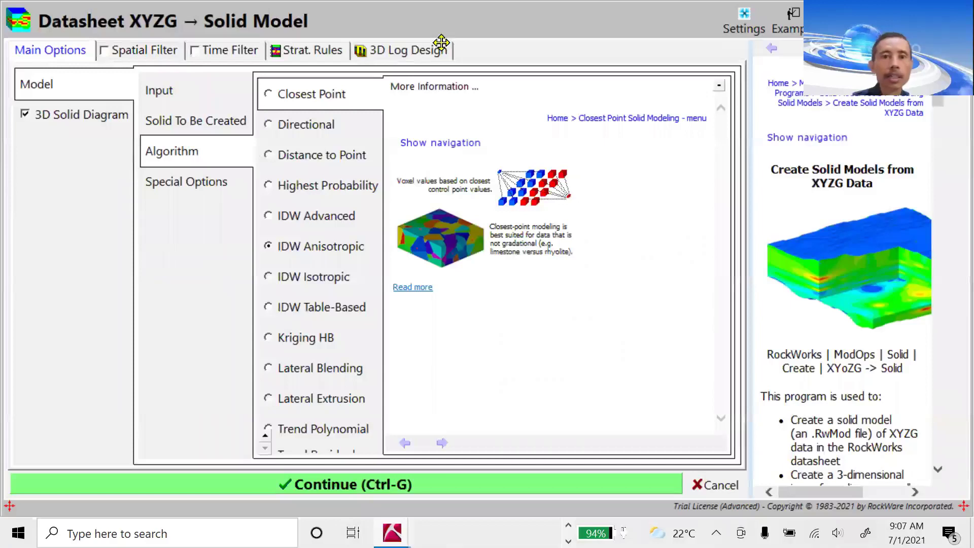
pyautogui.click(198, 192)
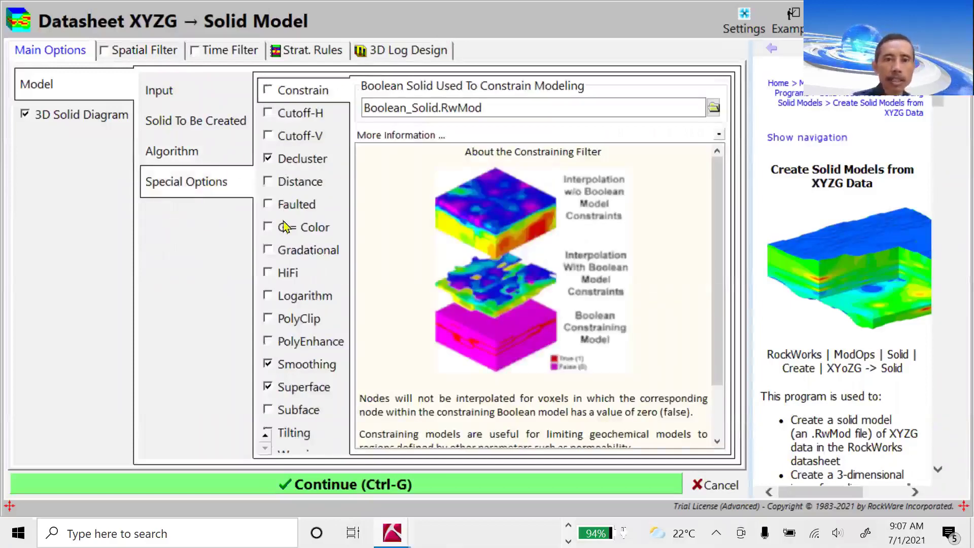
pyautogui.click(294, 371)
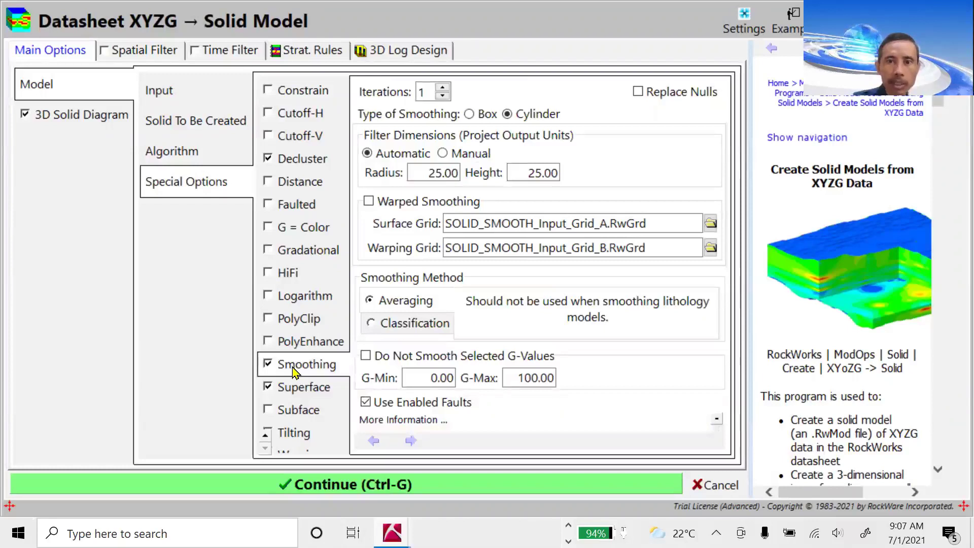
pyautogui.click(290, 391)
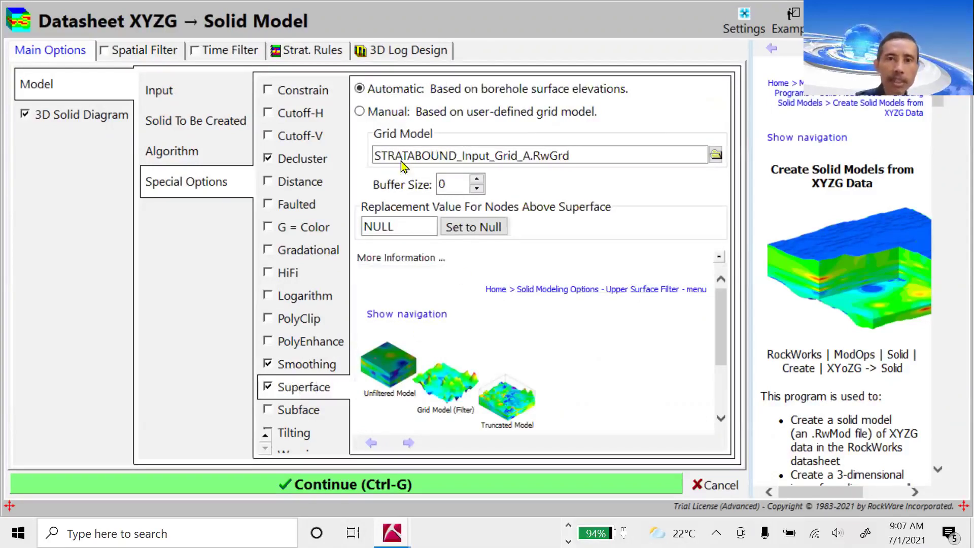
pyautogui.click(360, 113)
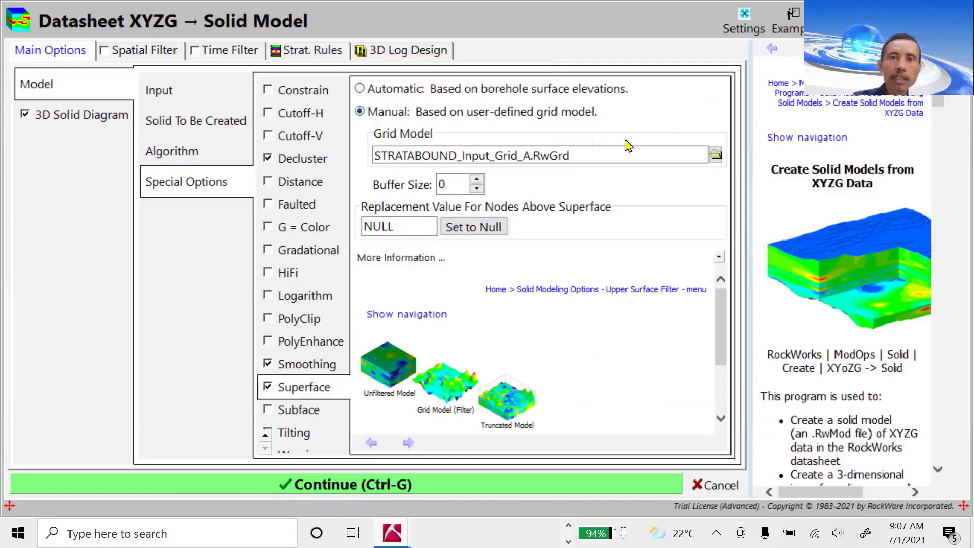
pyautogui.click(715, 154)
pyautogui.click(748, 278)
pyautogui.doubleClick(747, 278)
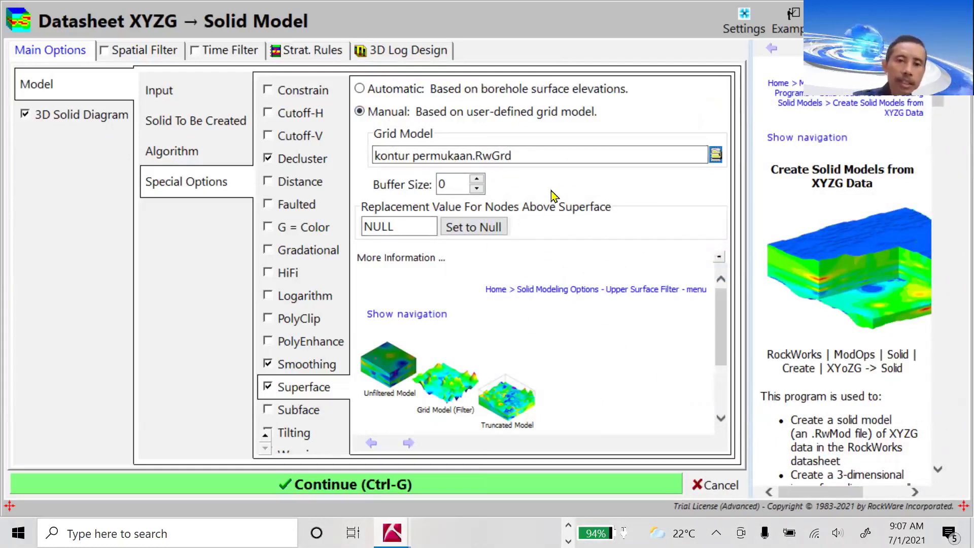
# Enable the Subface filter and set it to manual with the kontur bottom.RwGrd grid model
pyautogui.click(268, 411)
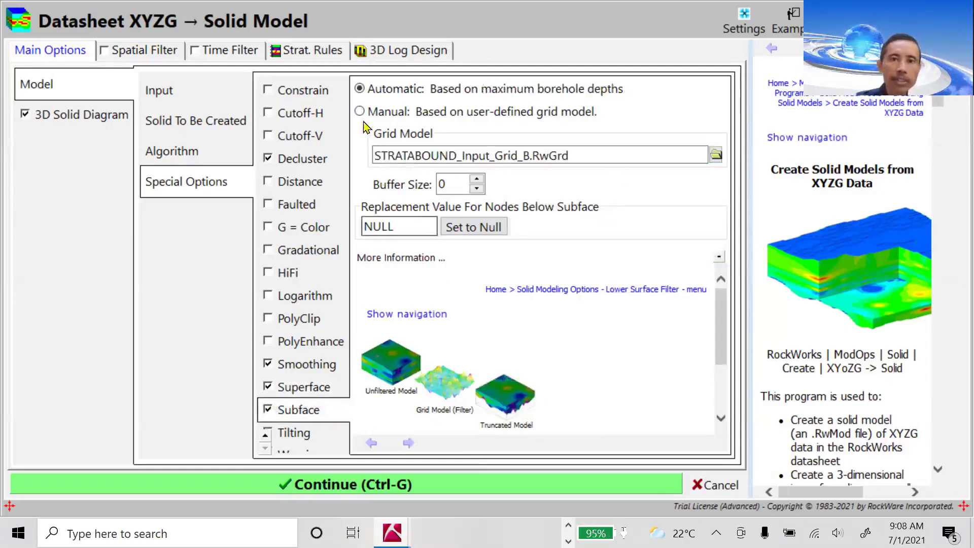
pyautogui.click(360, 112)
pyautogui.click(716, 158)
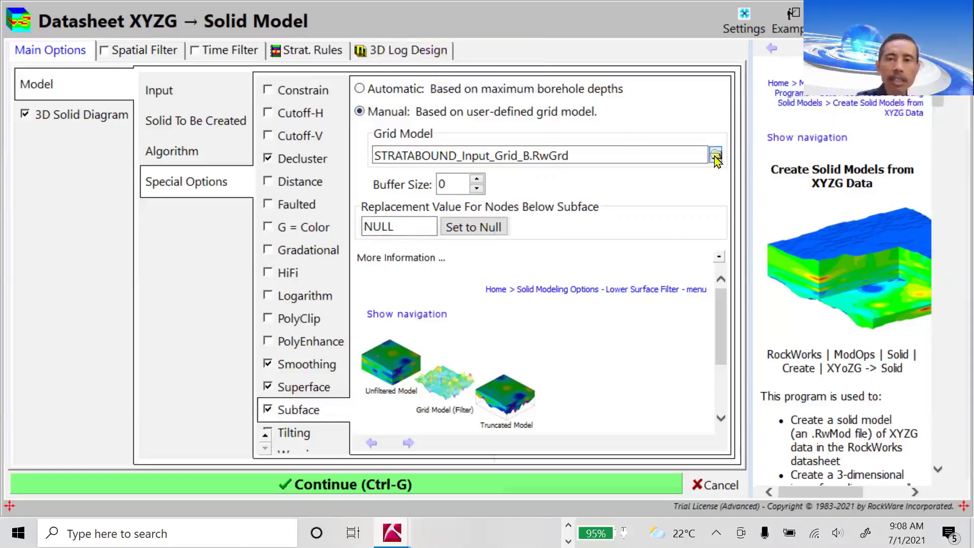
pyautogui.click(742, 254)
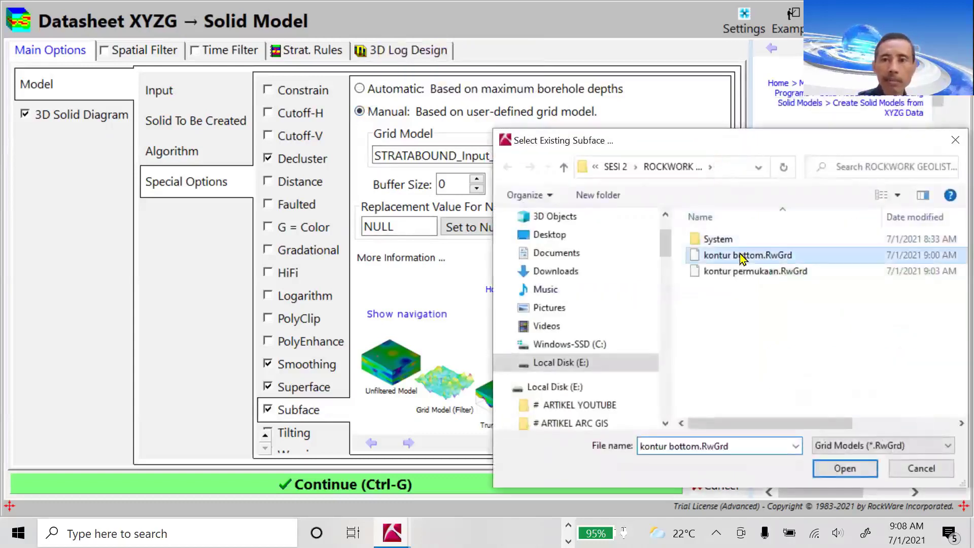
pyautogui.click(832, 463)
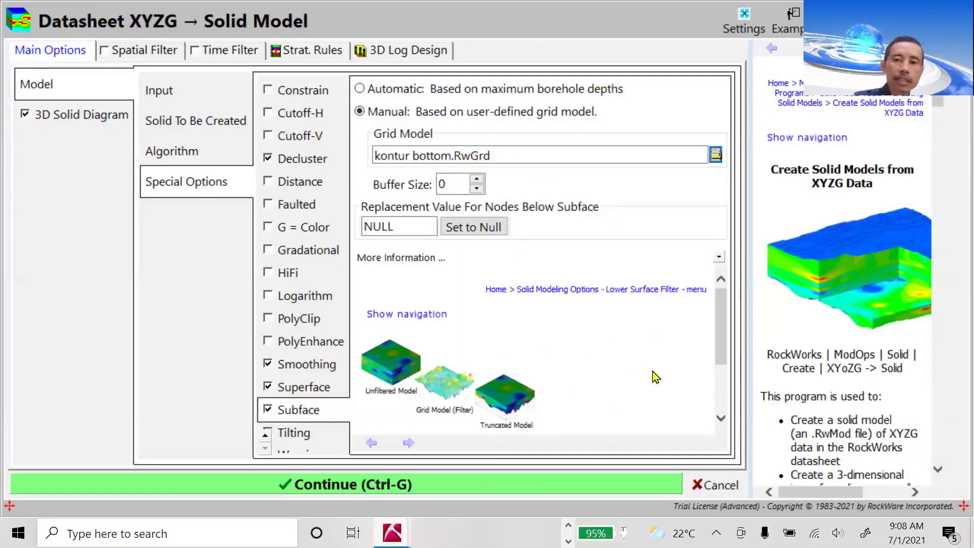
pyautogui.click(723, 419)
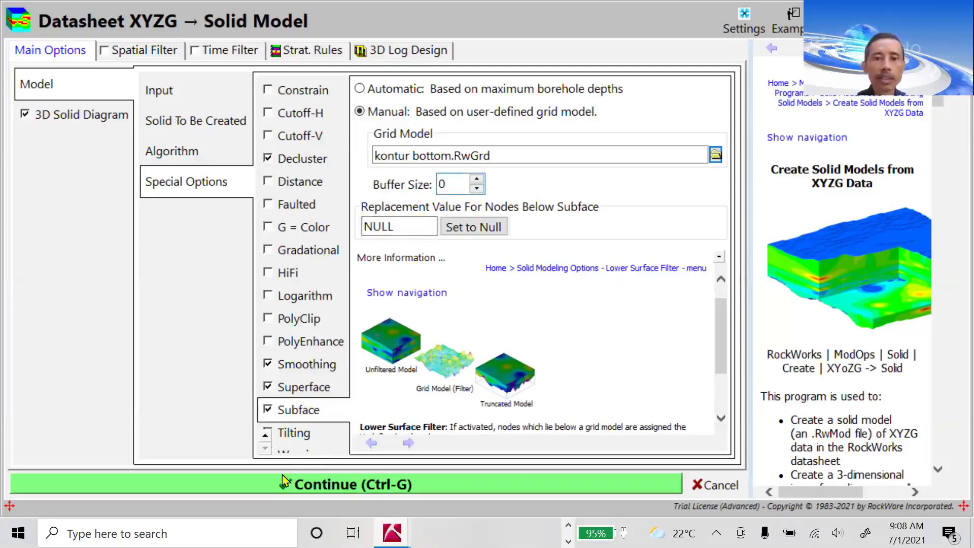
# Generate the conductivity solid model and examine its 3D diagram enlarged to 225% from several low viewing angles
pyautogui.click(280, 487)
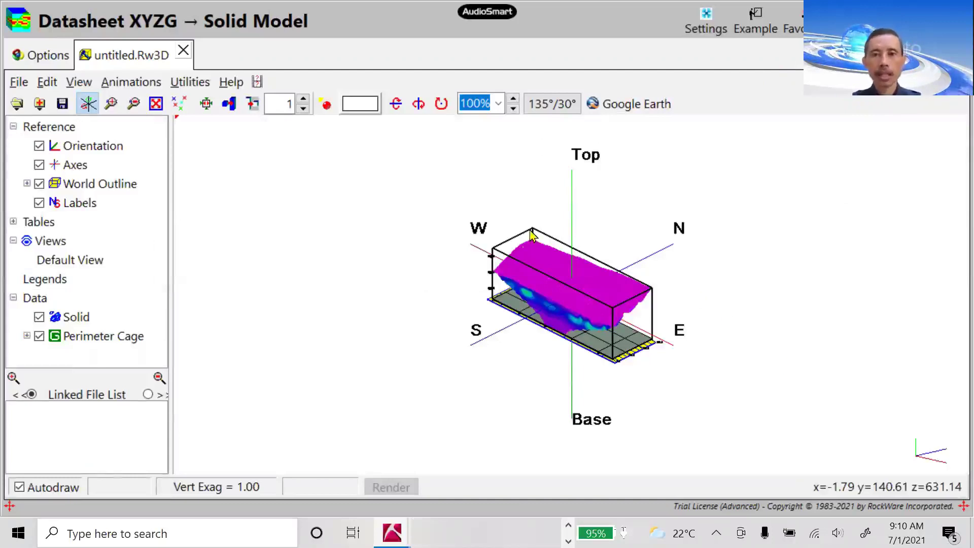
pyautogui.click(518, 146)
pyautogui.click(513, 99)
pyautogui.click(513, 99)
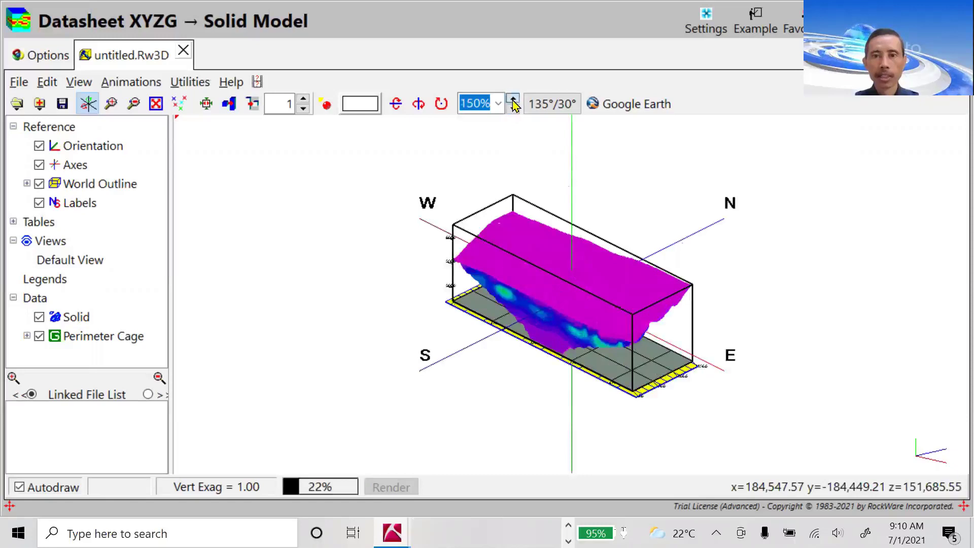
pyautogui.moveTo(587, 298); pyautogui.dragTo(581, 279)
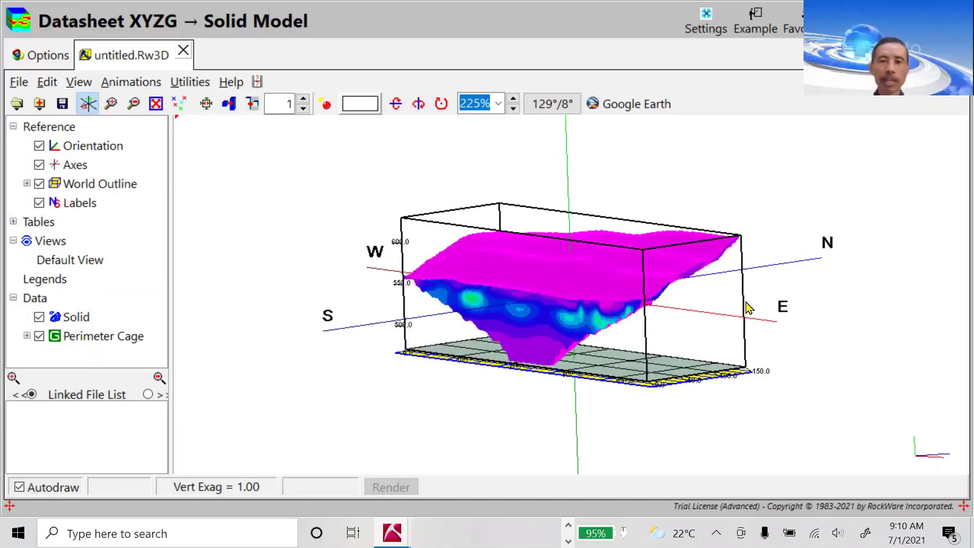
pyautogui.moveTo(676, 308)
pyautogui.mouseDown()
pyautogui.moveTo(668, 281)
pyautogui.moveTo(651, 289)
pyautogui.moveTo(660, 303)
pyautogui.mouseUp()
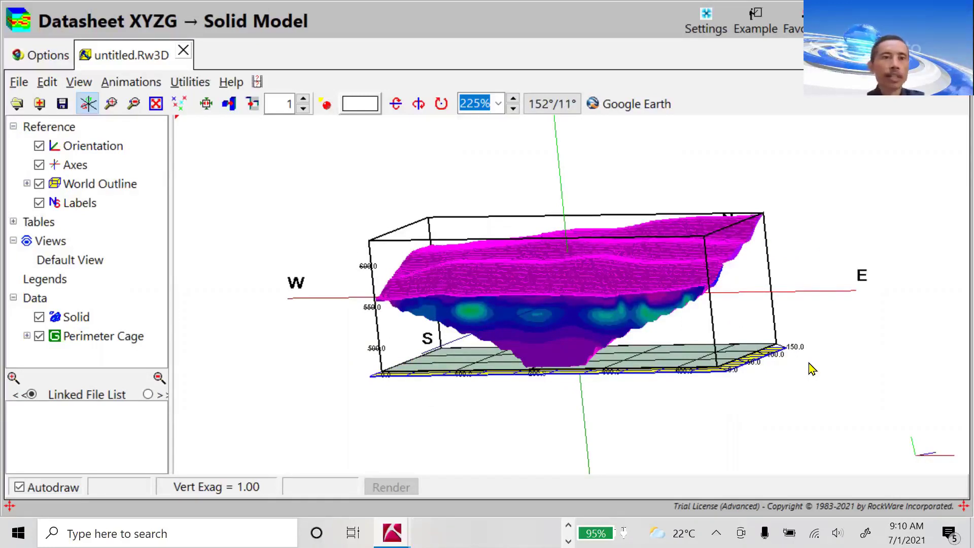
# Save the conductivity solid diagram as 3D conductivity in the project folder and close the Solid Model window
pyautogui.click(62, 104)
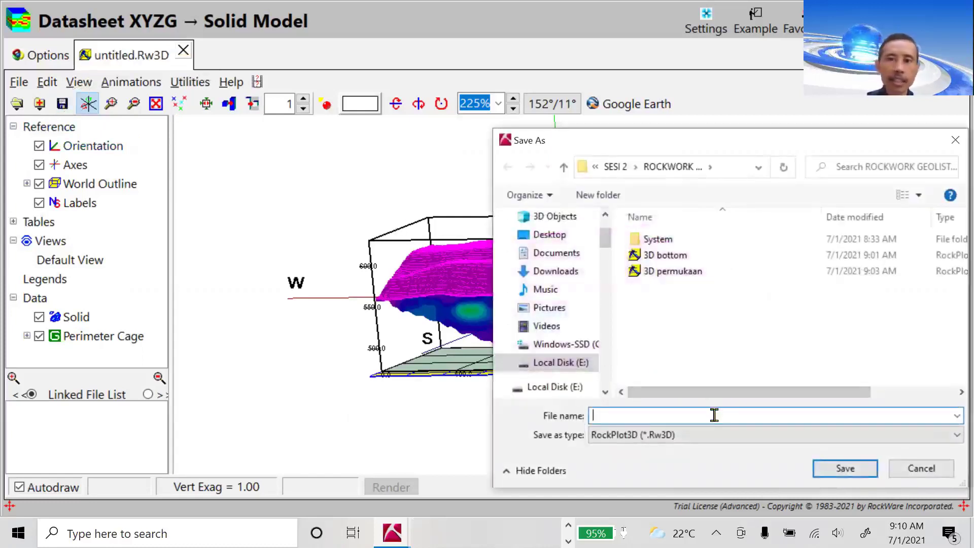
pyautogui.write('3D')
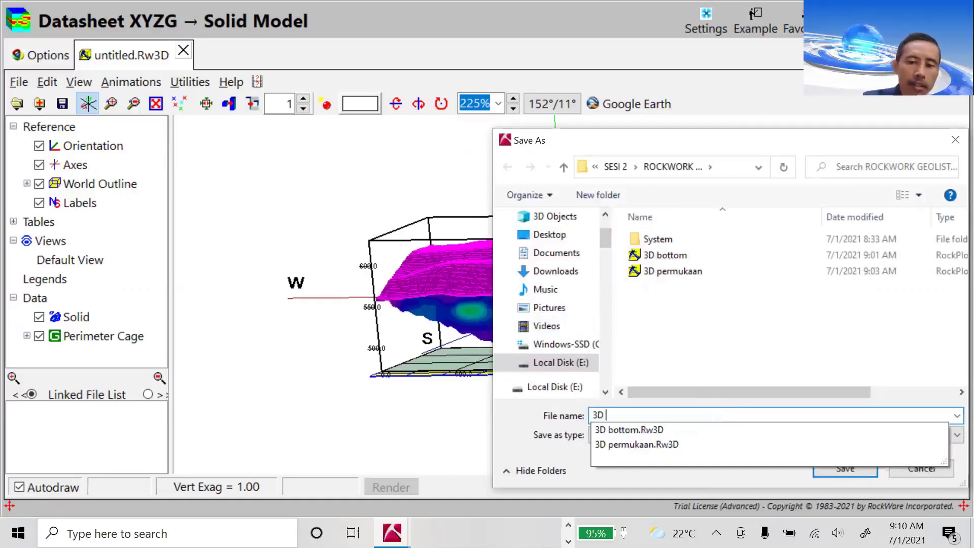
pyautogui.write(' condu')
pyautogui.write('ctivity')
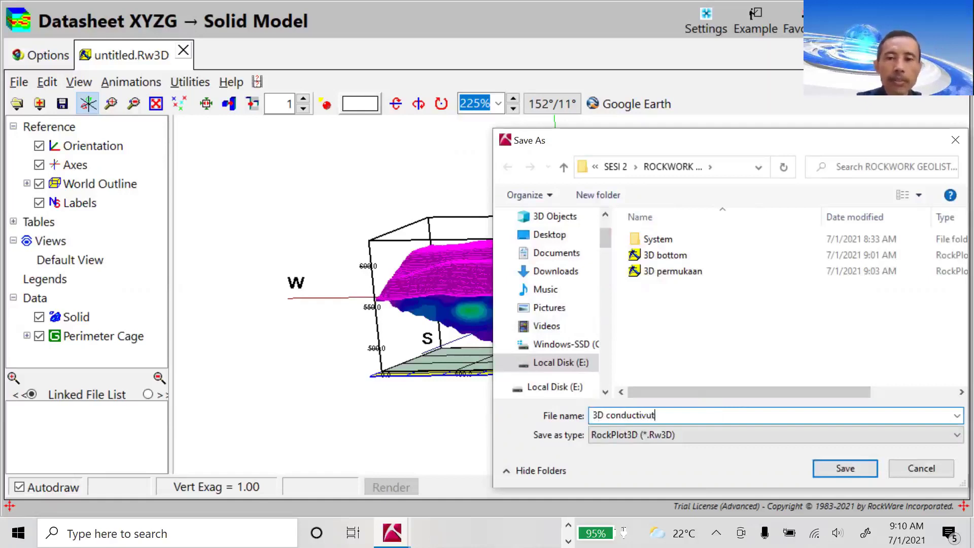
pyautogui.press('BackSpace')
pyautogui.press('BackSpace')
pyautogui.press('BackSpace')
pyautogui.write('ity')
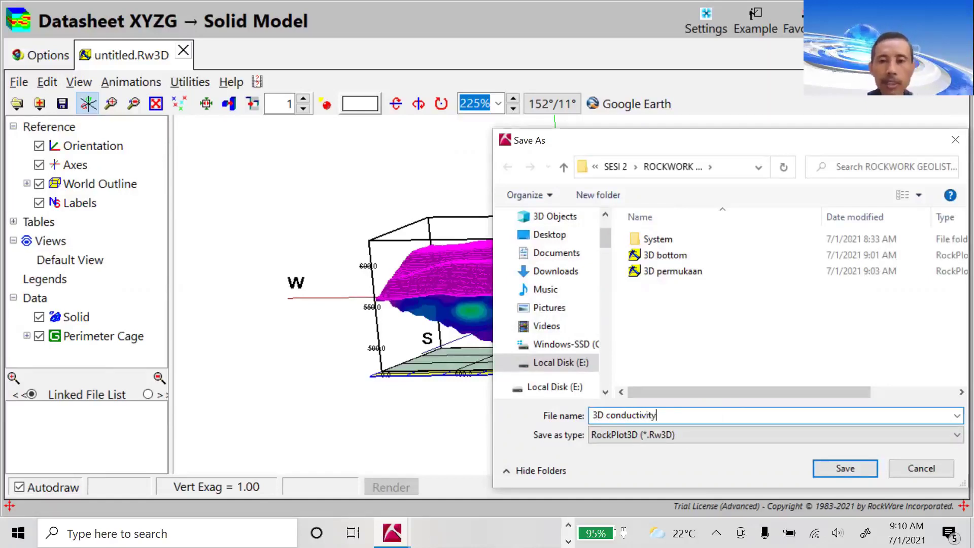
pyautogui.click(830, 469)
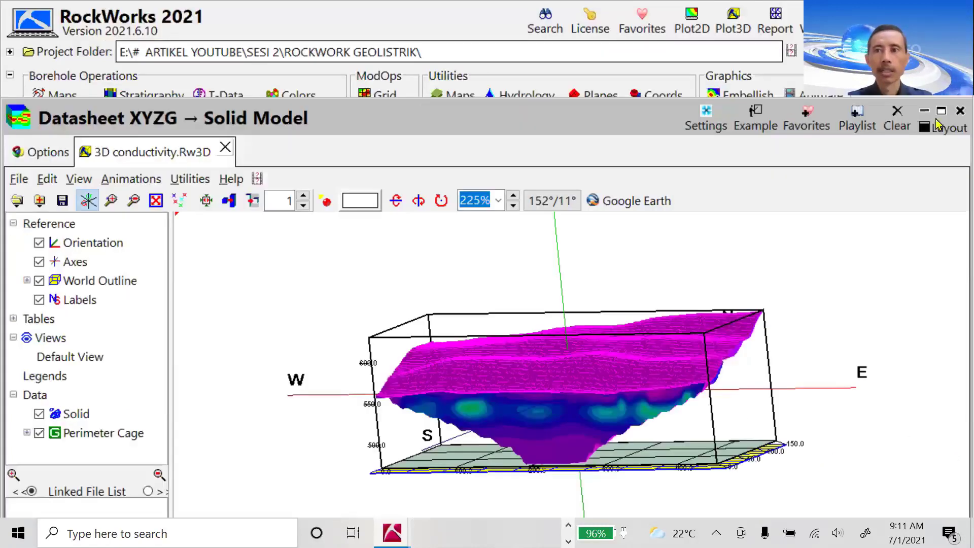
pyautogui.click(954, 127)
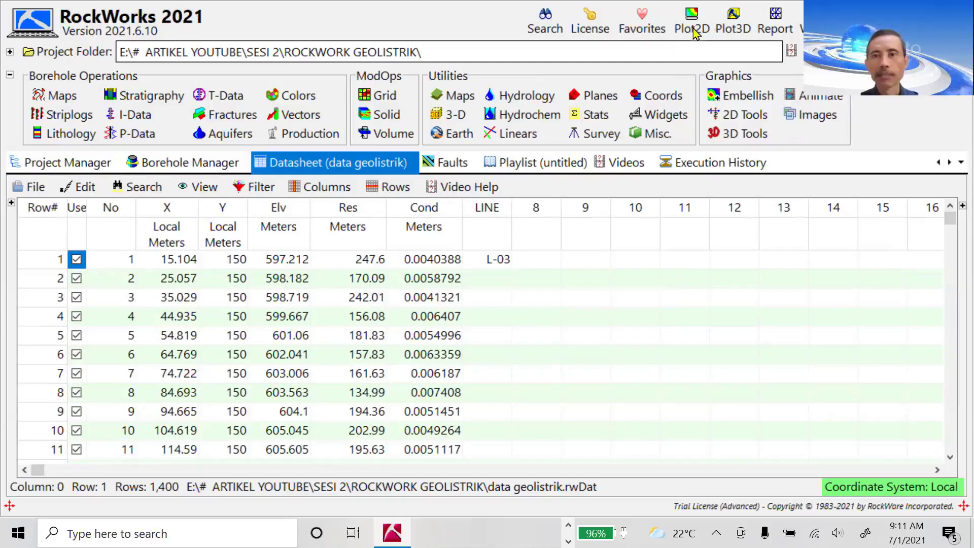
# Start a maximized RockPlot3D window and load the saved 3D conductivity file into it
pyautogui.click(728, 31)
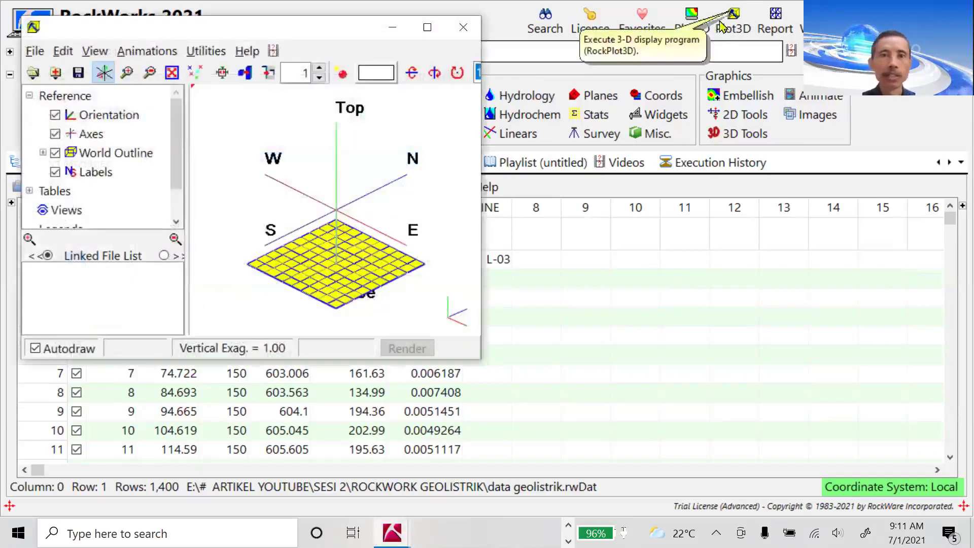
pyautogui.click(427, 27)
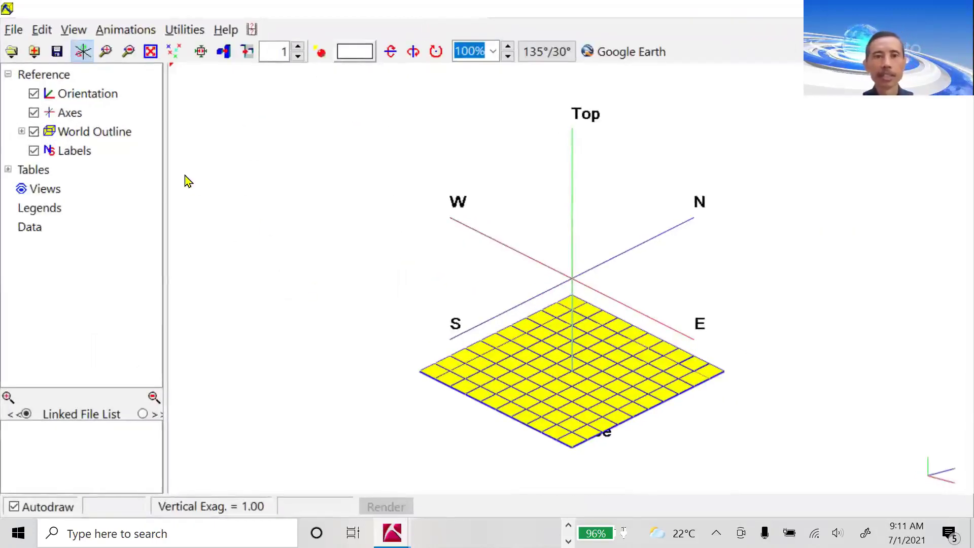
pyautogui.click(12, 30)
pyautogui.click(11, 30)
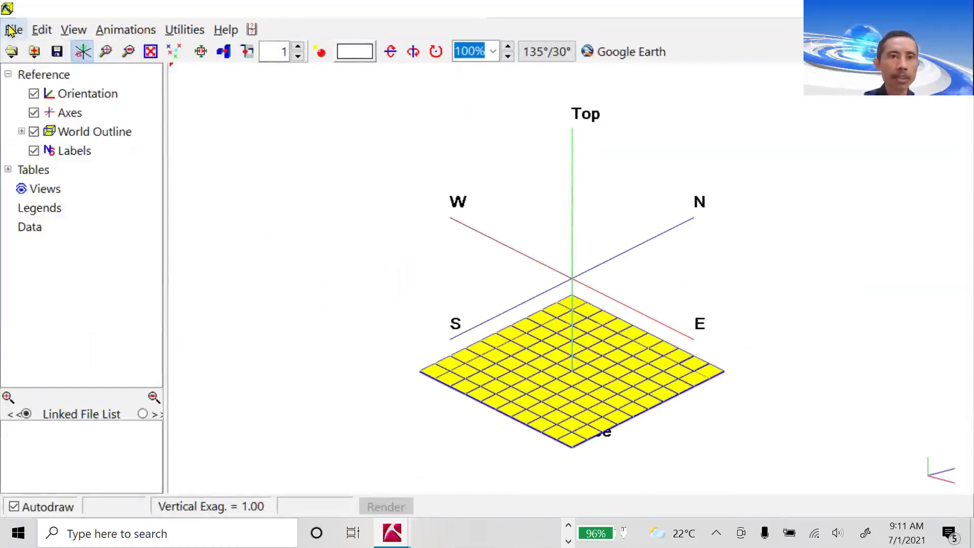
pyautogui.click(11, 52)
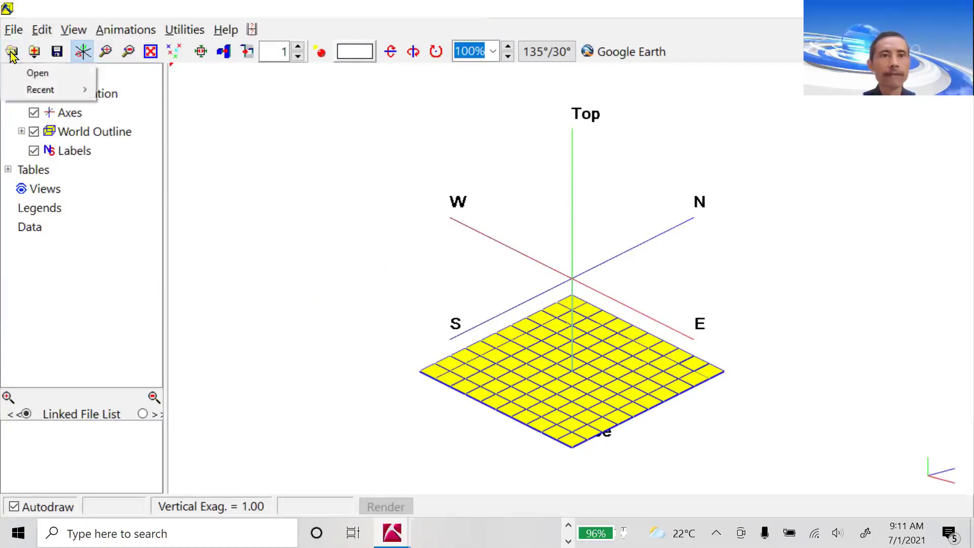
pyautogui.click(34, 74)
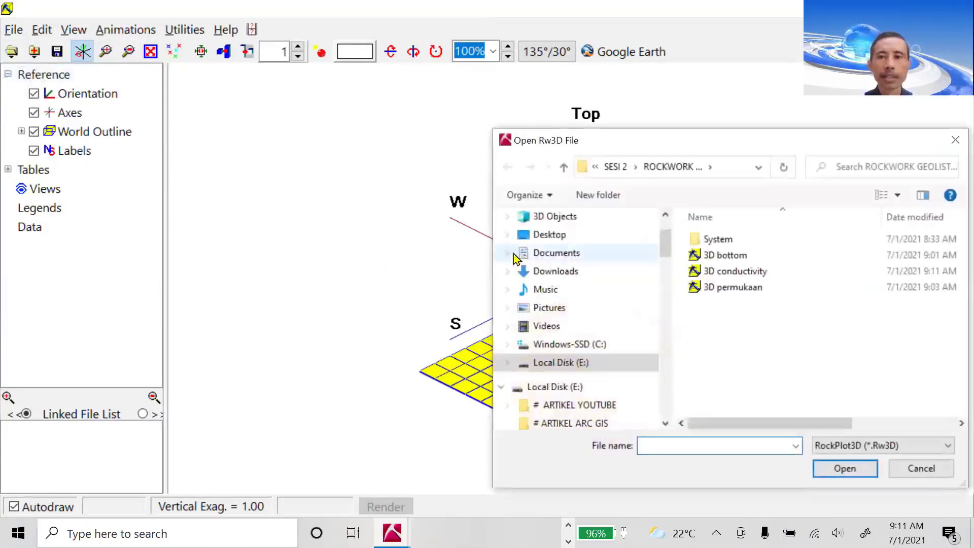
pyautogui.click(749, 276)
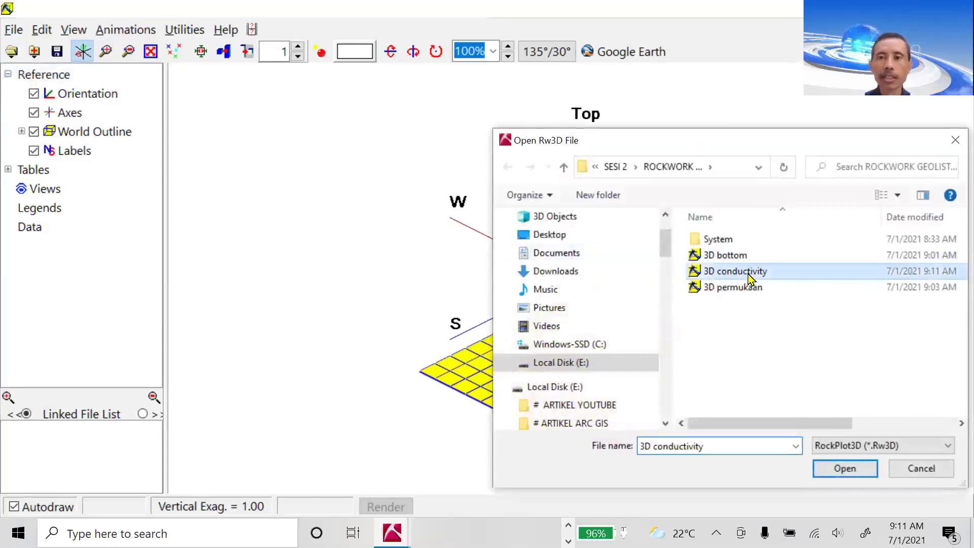
pyautogui.click(832, 471)
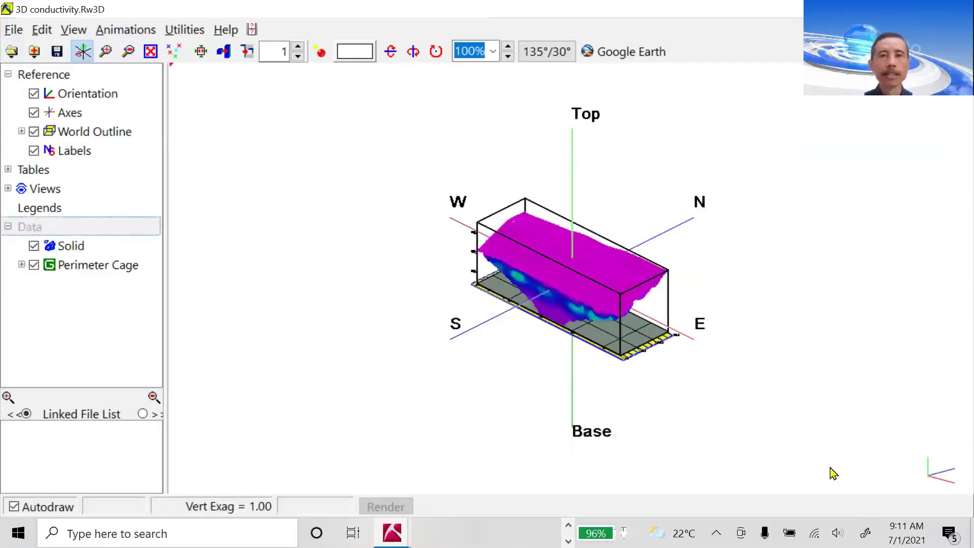
# Set the iso-level of the conductivity solid to 0.02093 and close its options
pyautogui.click(508, 47)
pyautogui.click(509, 48)
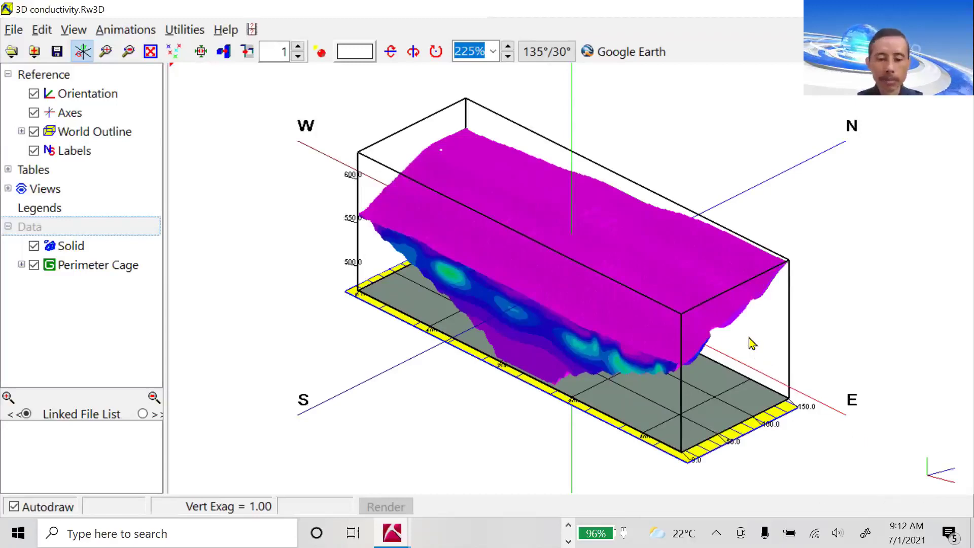
pyautogui.moveTo(745, 334); pyautogui.dragTo(739, 319)
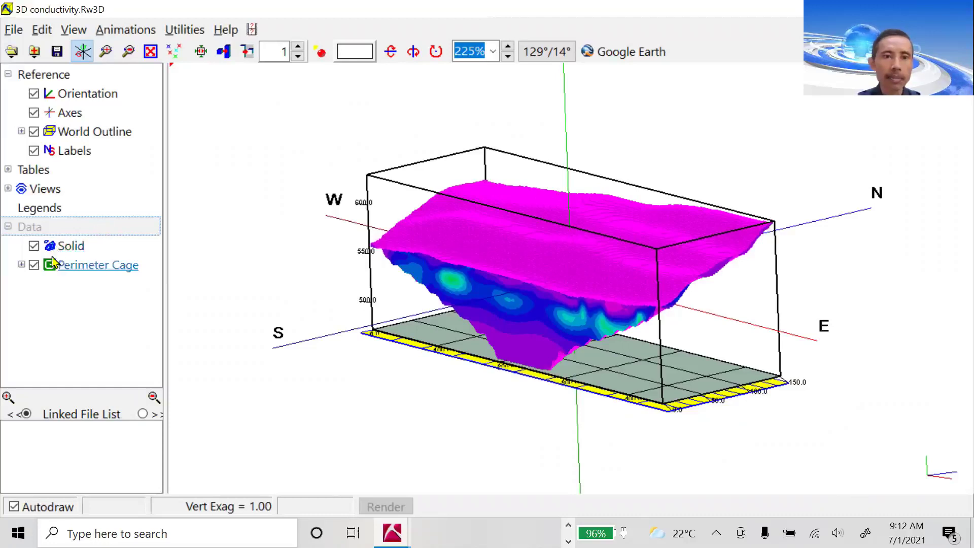
pyautogui.click(67, 248)
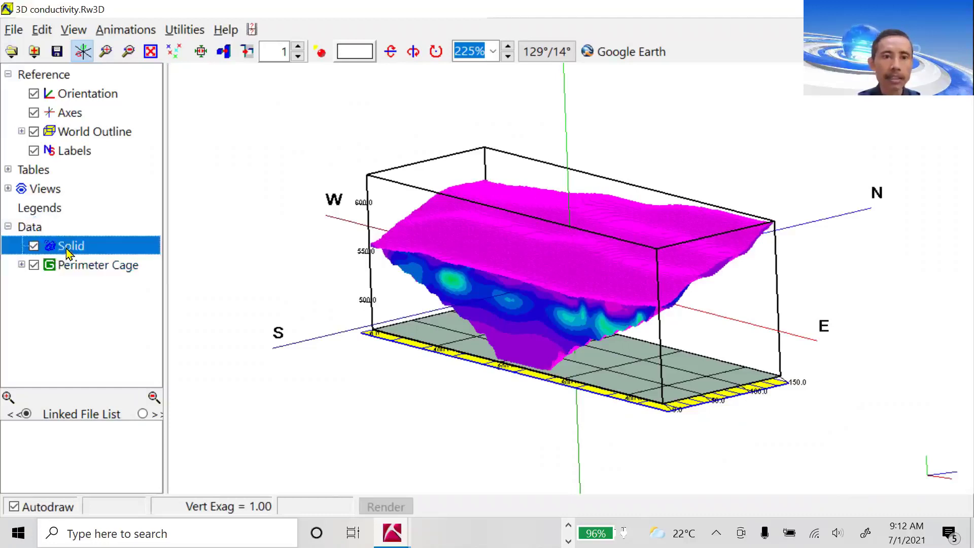
pyautogui.doubleClick(67, 249)
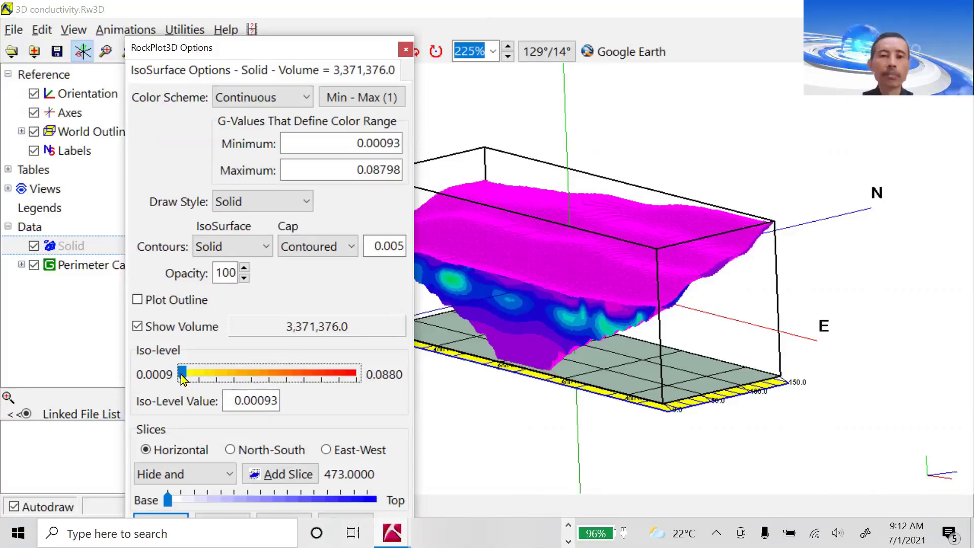
pyautogui.moveTo(186, 375); pyautogui.dragTo(221, 377)
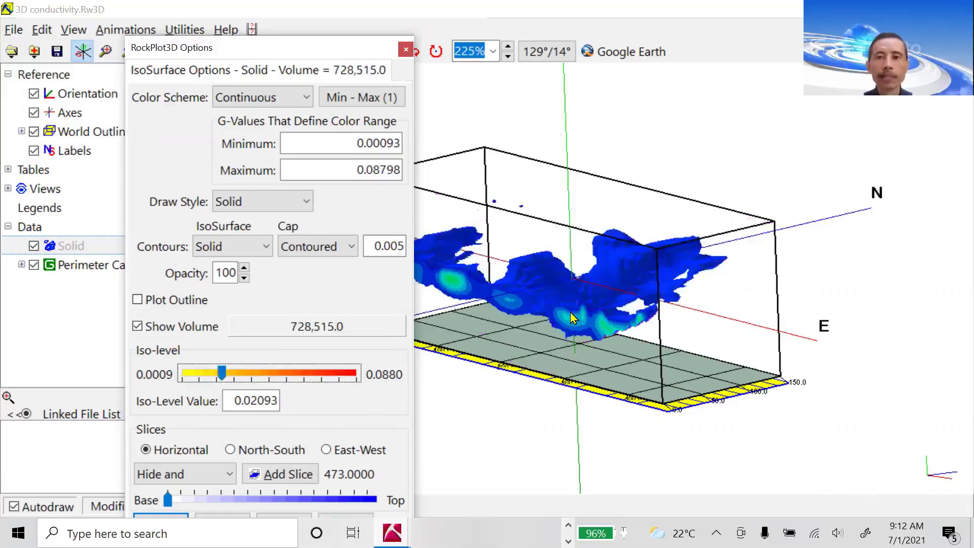
pyautogui.moveTo(321, 45); pyautogui.dragTo(304, 11)
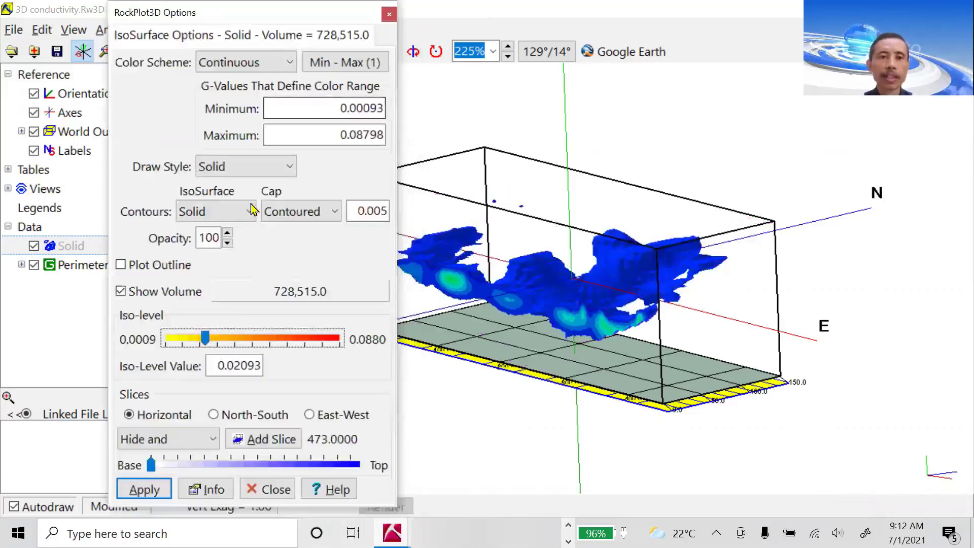
pyautogui.click(267, 489)
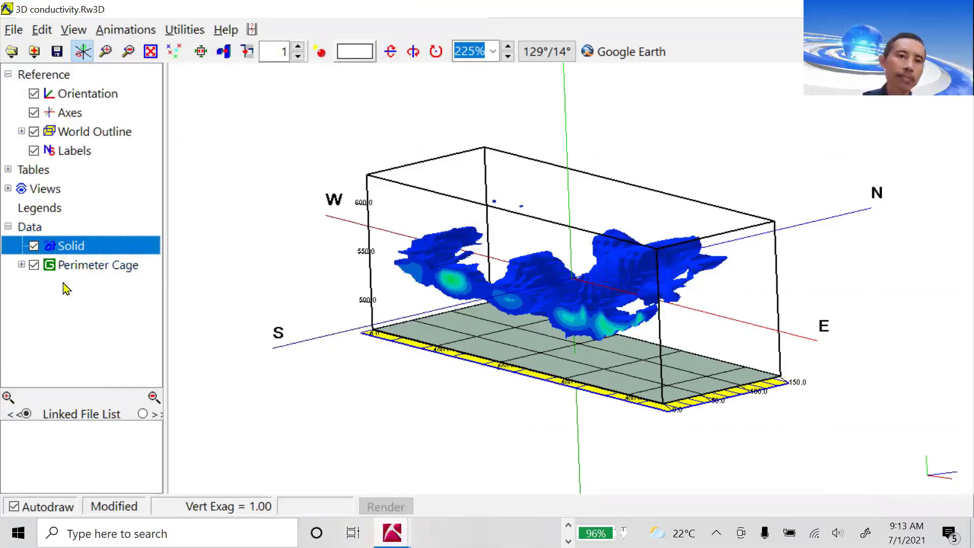
# Append the 3D conductivity file to the current scene, declining to save changes and agreeing to overwrite the tables
pyautogui.click(15, 30)
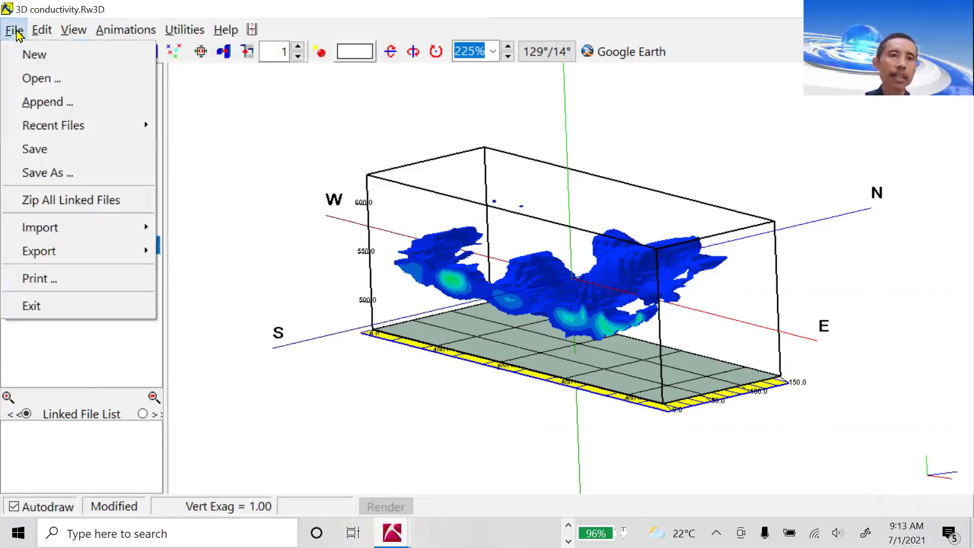
pyautogui.click(41, 103)
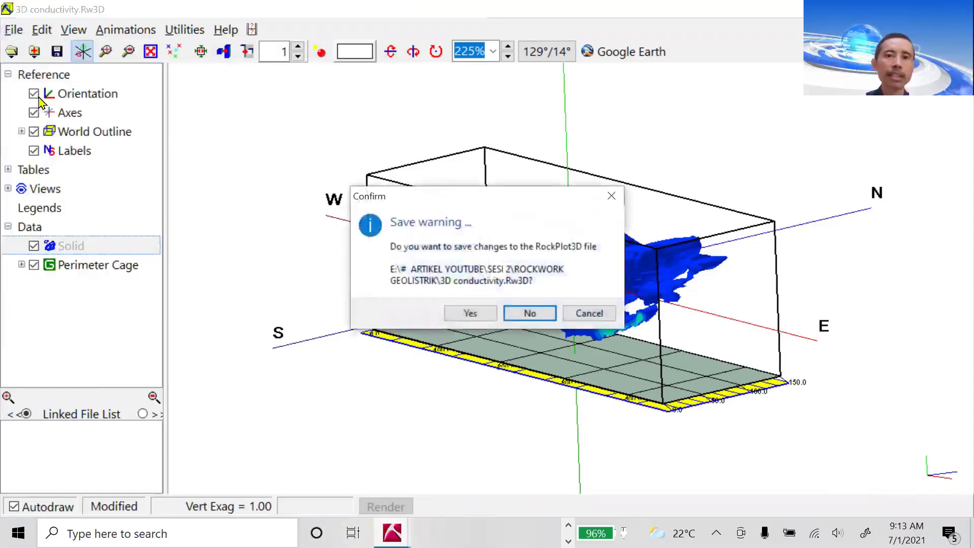
pyautogui.click(529, 315)
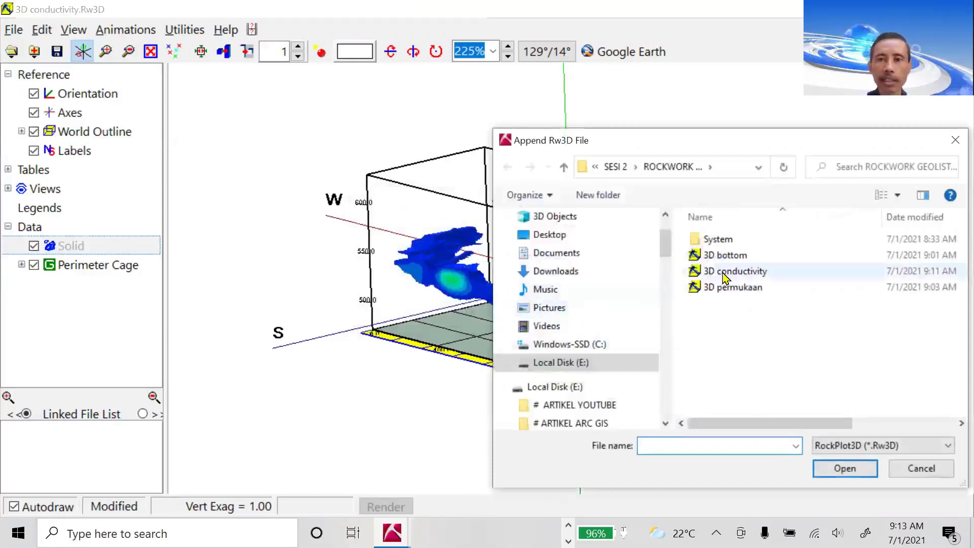
pyautogui.doubleClick(723, 274)
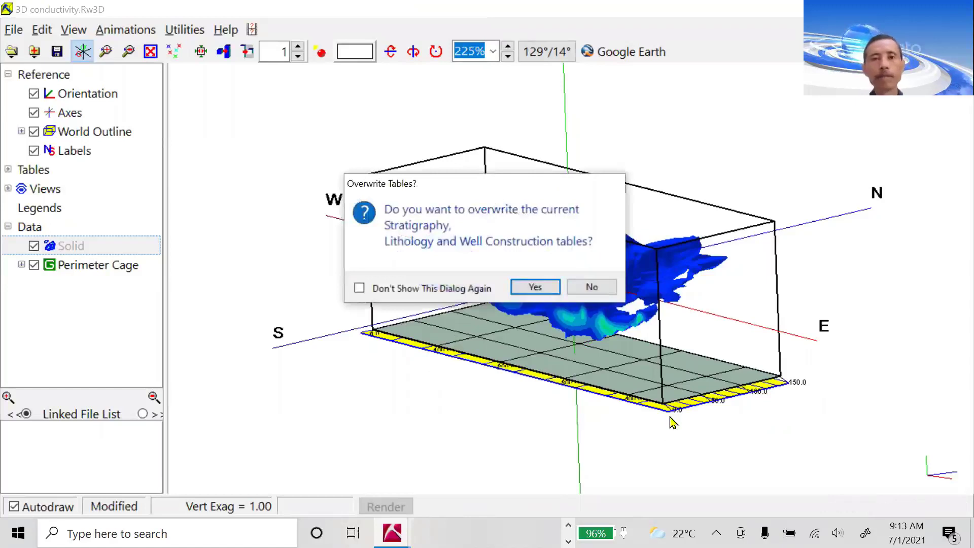
pyautogui.click(548, 289)
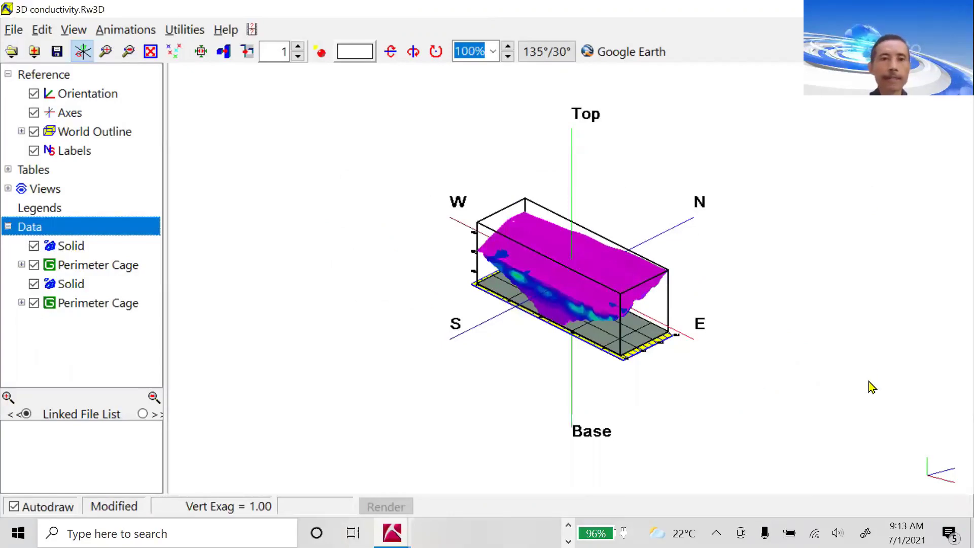
# Examine the combined diagram at 225% from low viewing angles, and inspect the second solid's isosurface options and its perimeter cage contents
pyautogui.click(506, 48)
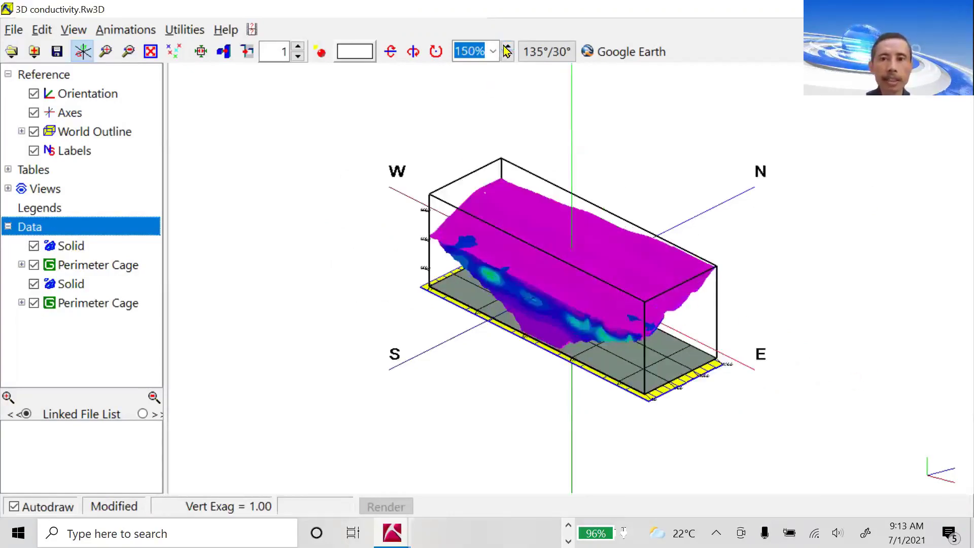
pyautogui.click(506, 46)
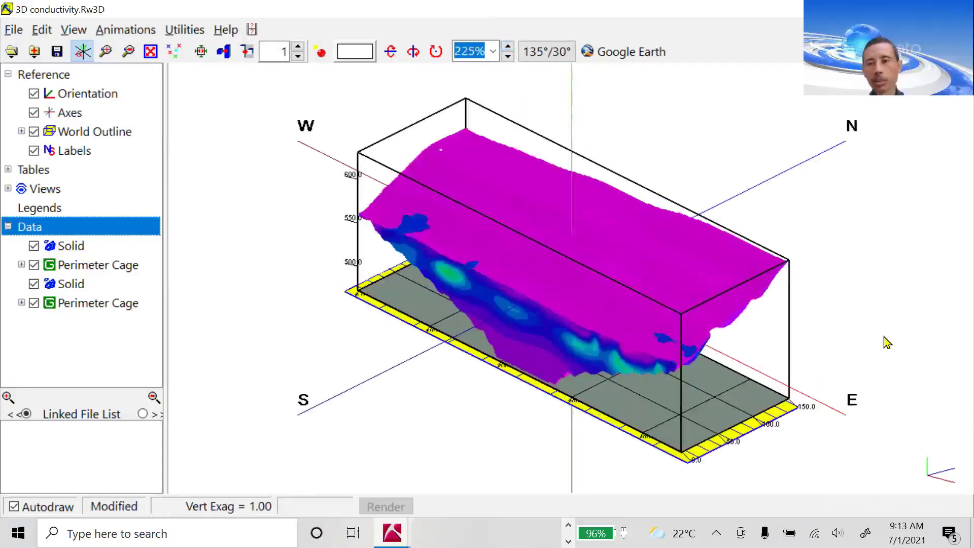
pyautogui.moveTo(728, 282); pyautogui.dragTo(709, 297)
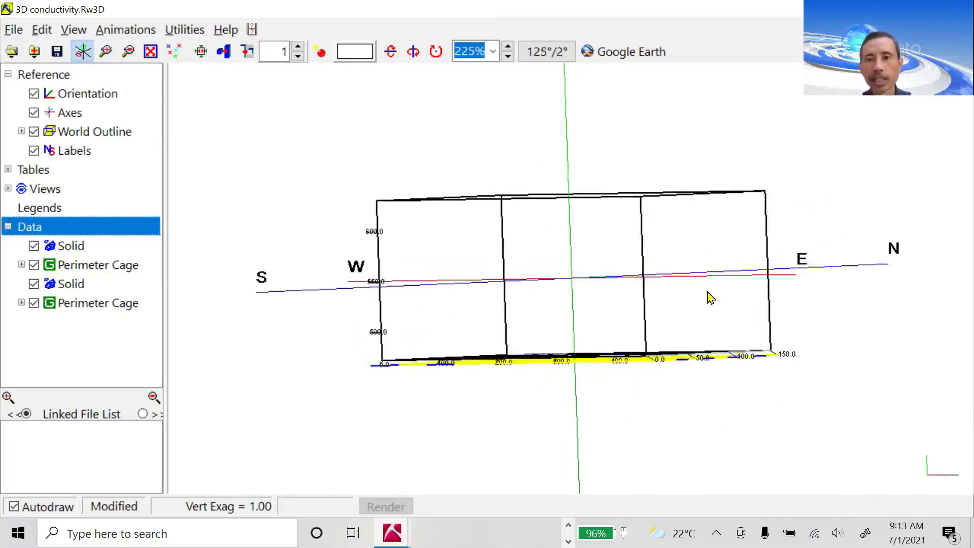
pyautogui.moveTo(627, 299); pyautogui.dragTo(646, 304)
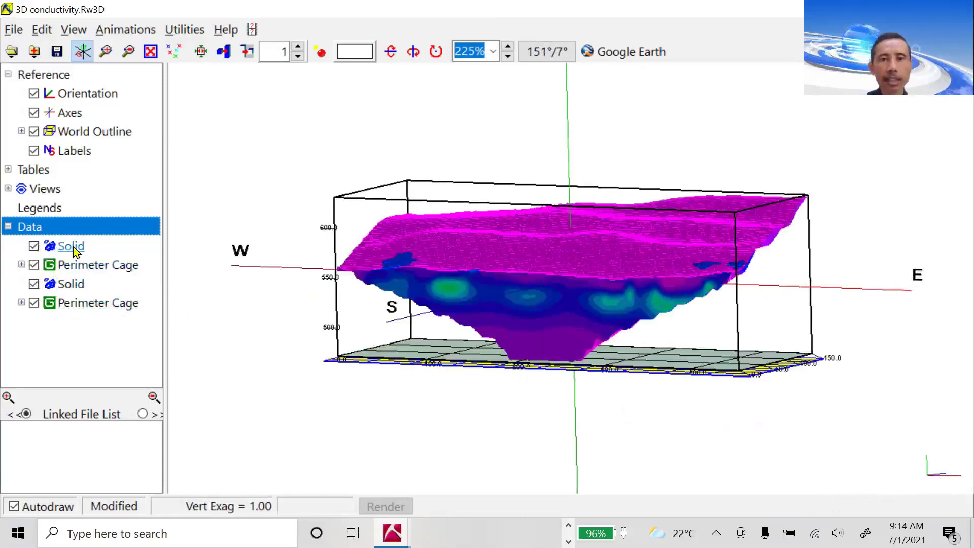
pyautogui.doubleClick(72, 286)
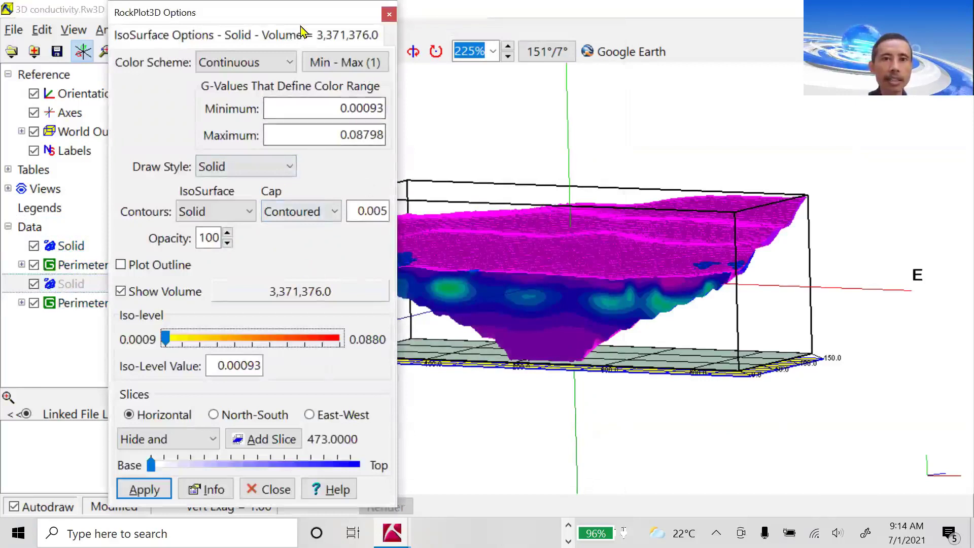
pyautogui.moveTo(303, 11); pyautogui.dragTo(278, 25)
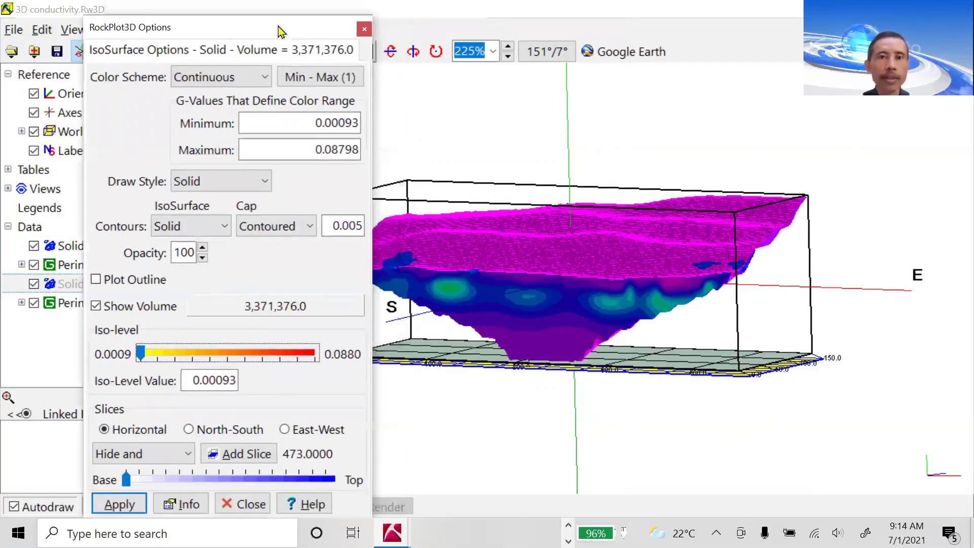
pyautogui.click(364, 30)
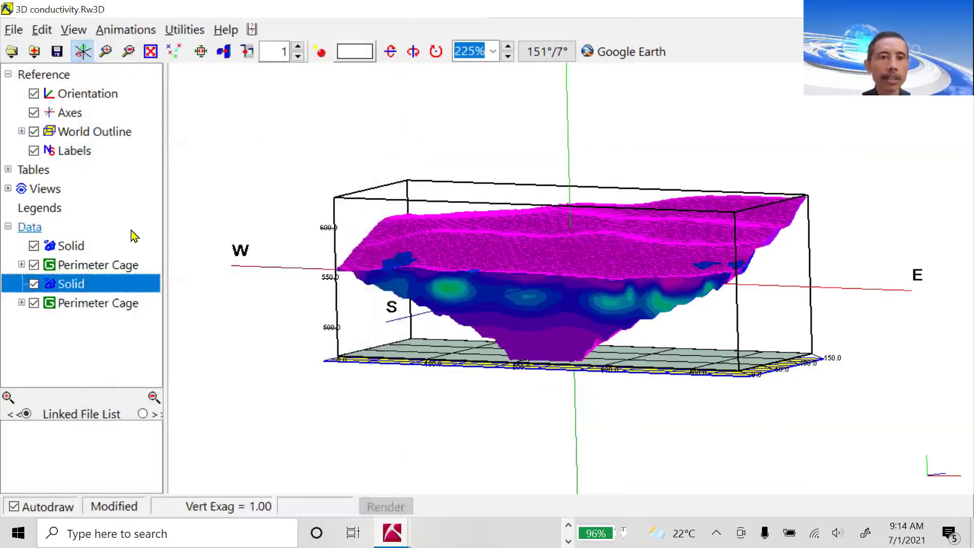
pyautogui.click(21, 303)
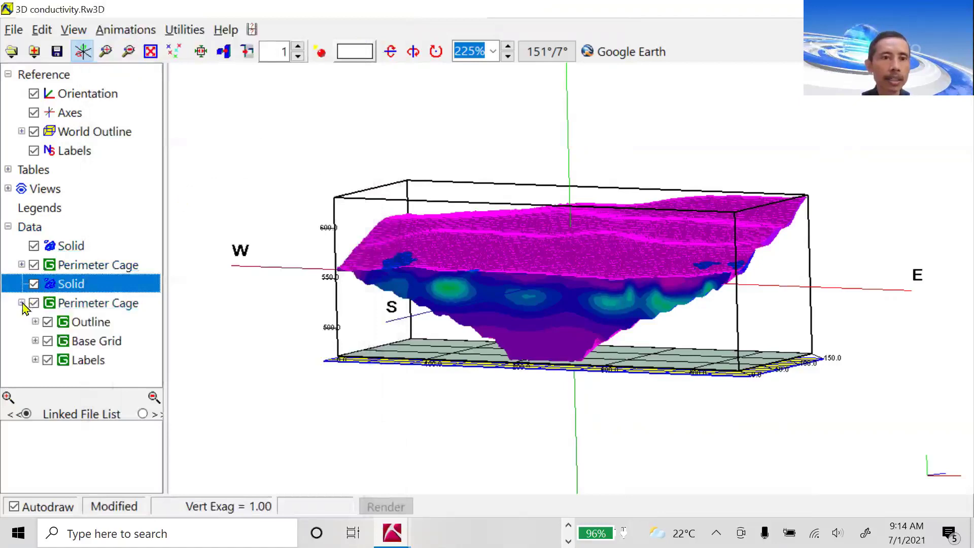
pyautogui.click(21, 303)
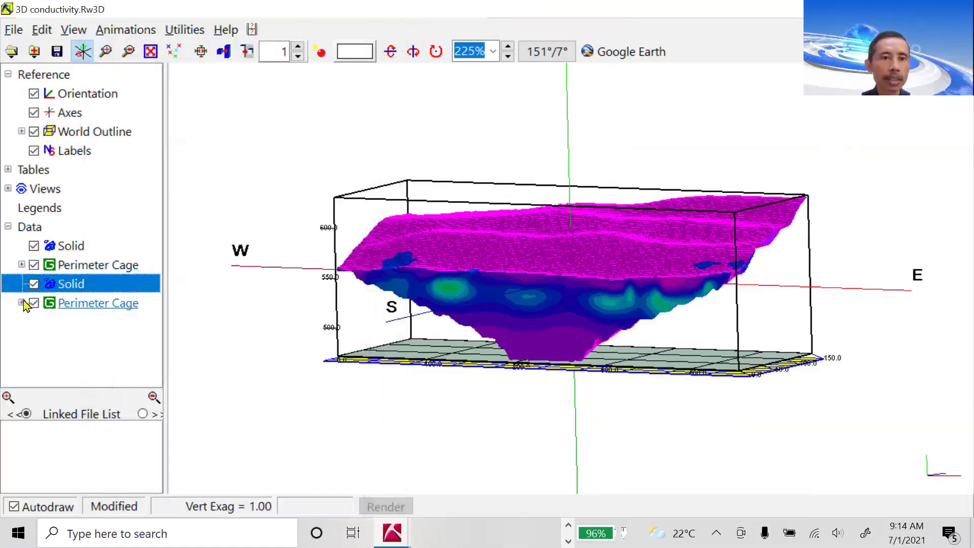
pyautogui.rightClick(53, 287)
pyautogui.press('Escape')
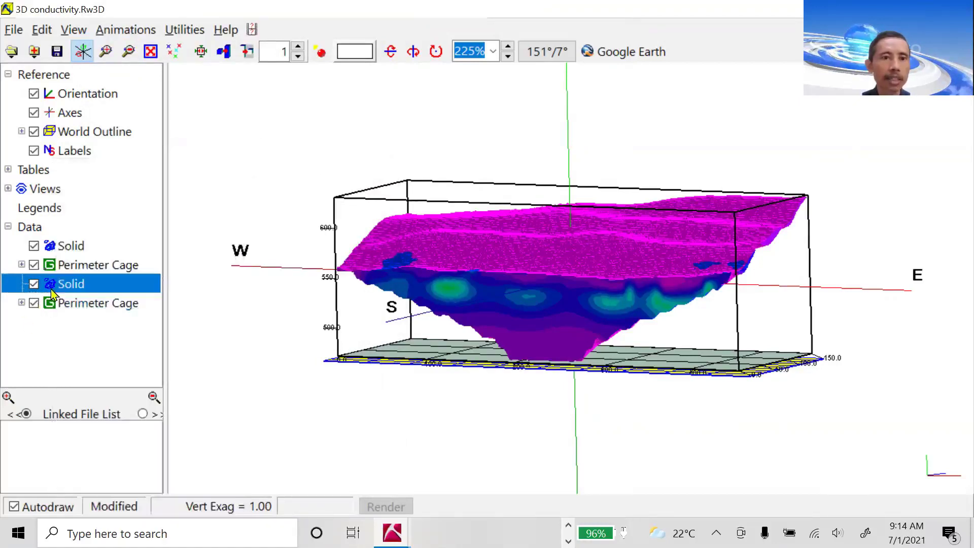
# Set the opacity of the second conductivity solid to 30, apply it and close its isosurface options
pyautogui.doubleClick(52, 284)
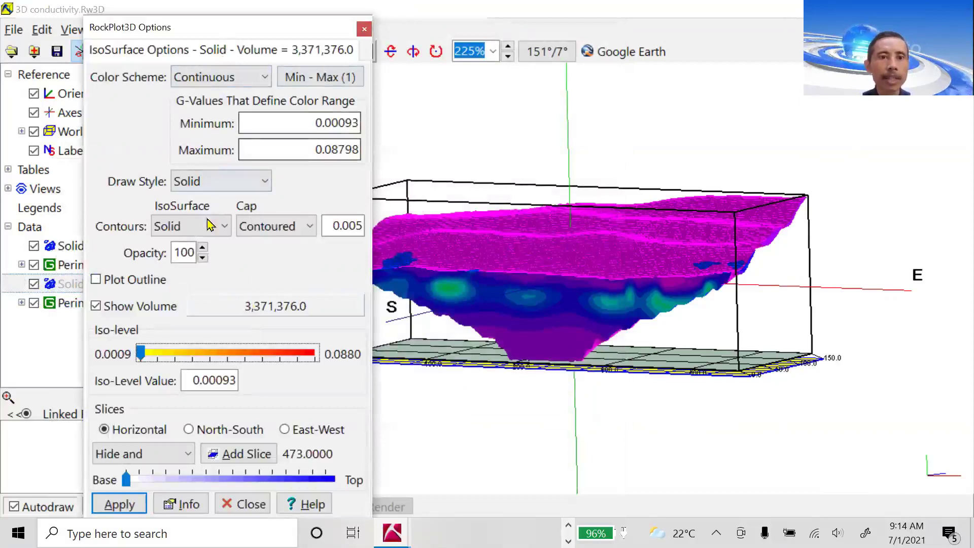
pyautogui.click(203, 259)
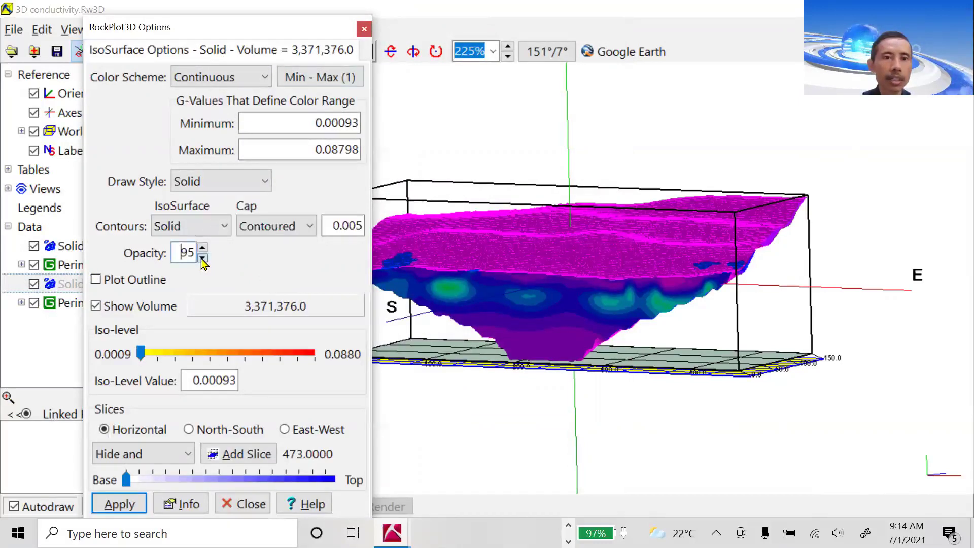
pyautogui.doubleClick(182, 251)
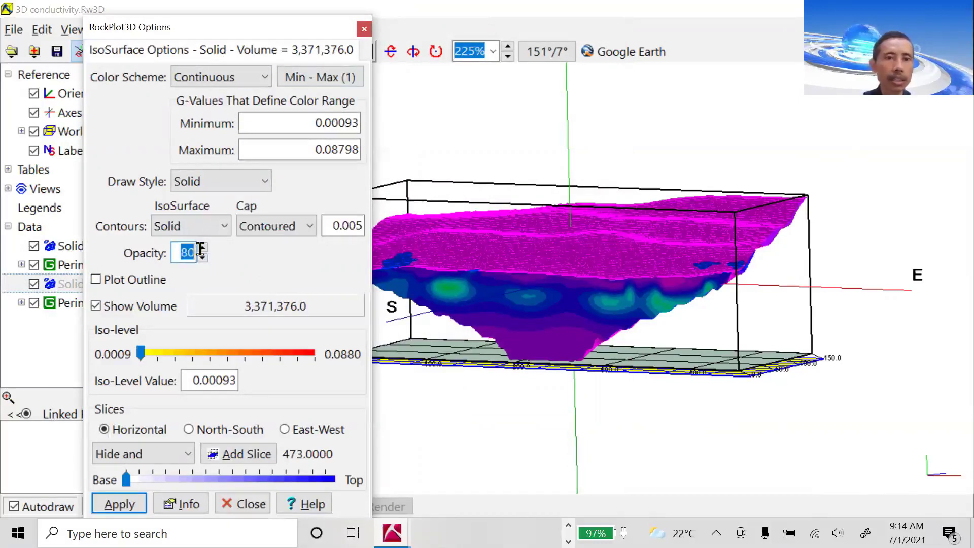
pyautogui.write('3')
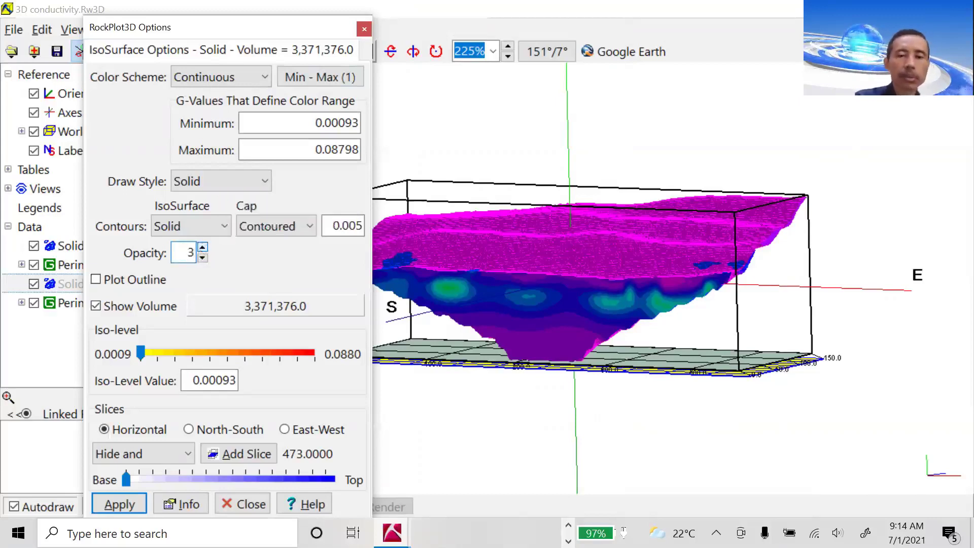
pyautogui.click(120, 504)
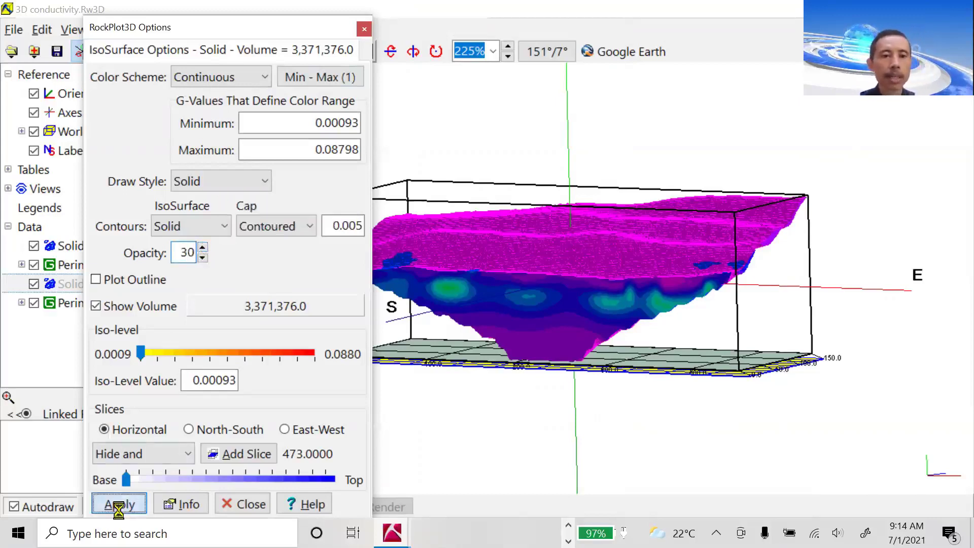
pyautogui.click(248, 503)
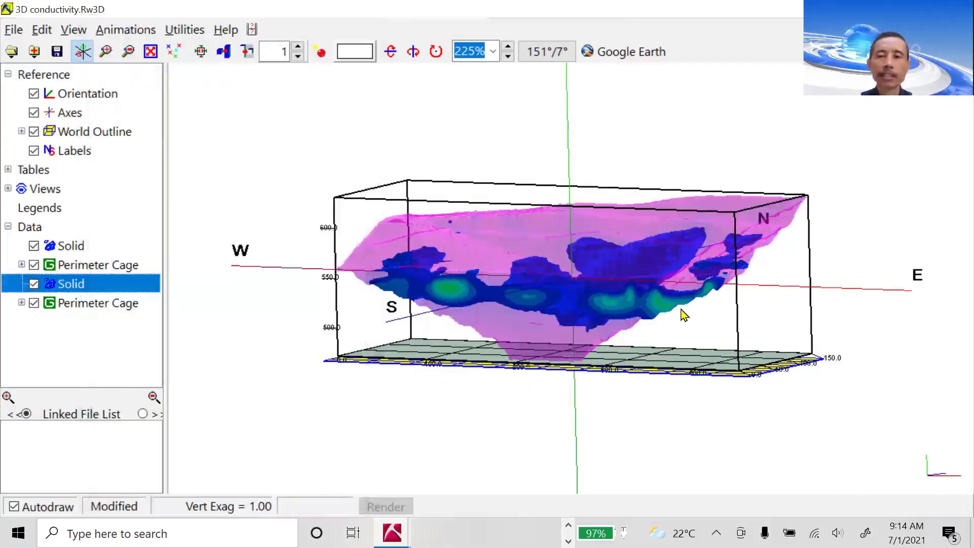
# Append the surface contour file to the current scene, declining both to save changes and to overwrite the tables
pyautogui.moveTo(679, 320); pyautogui.dragTo(665, 326)
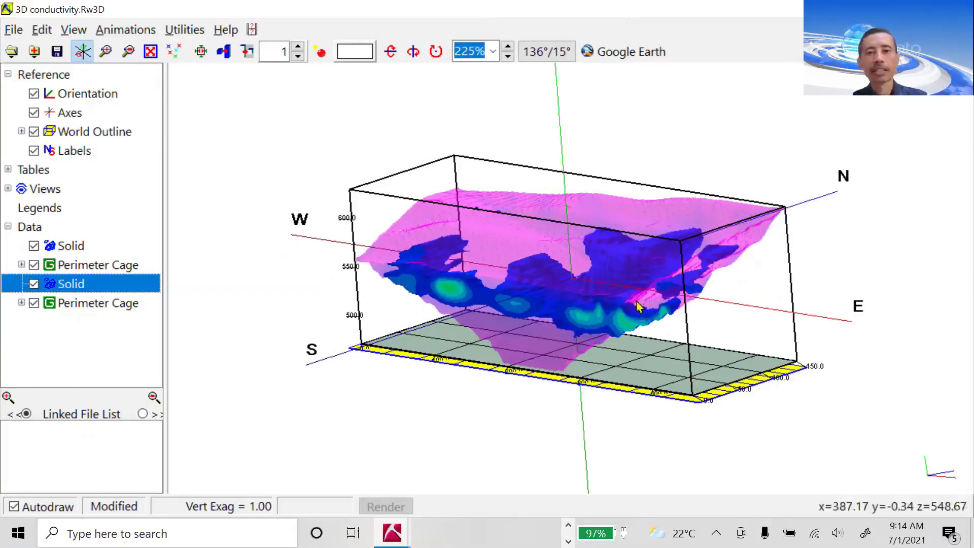
pyautogui.moveTo(640, 290)
pyautogui.mouseDown()
pyautogui.moveTo(643, 280)
pyautogui.moveTo(659, 289)
pyautogui.moveTo(648, 291)
pyautogui.mouseUp()
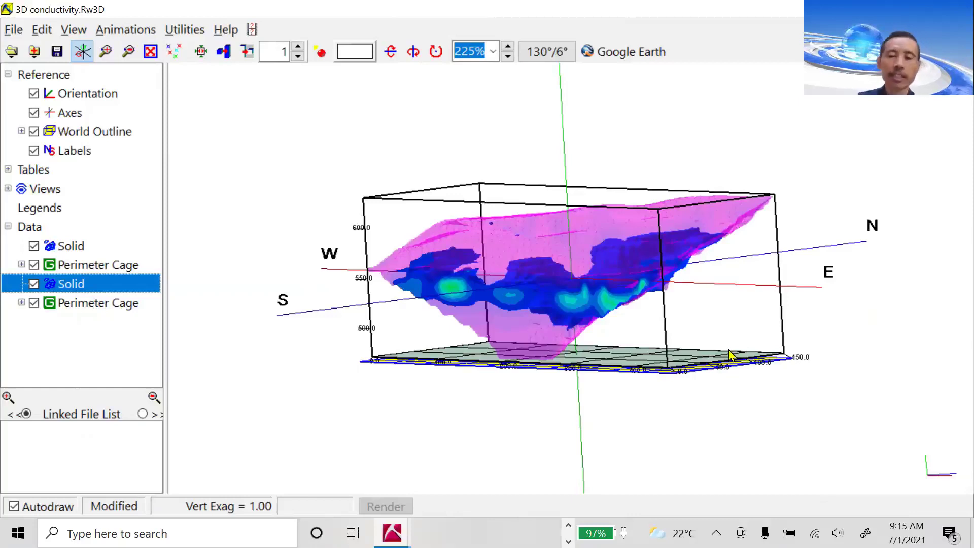
pyautogui.moveTo(641, 304); pyautogui.dragTo(645, 301)
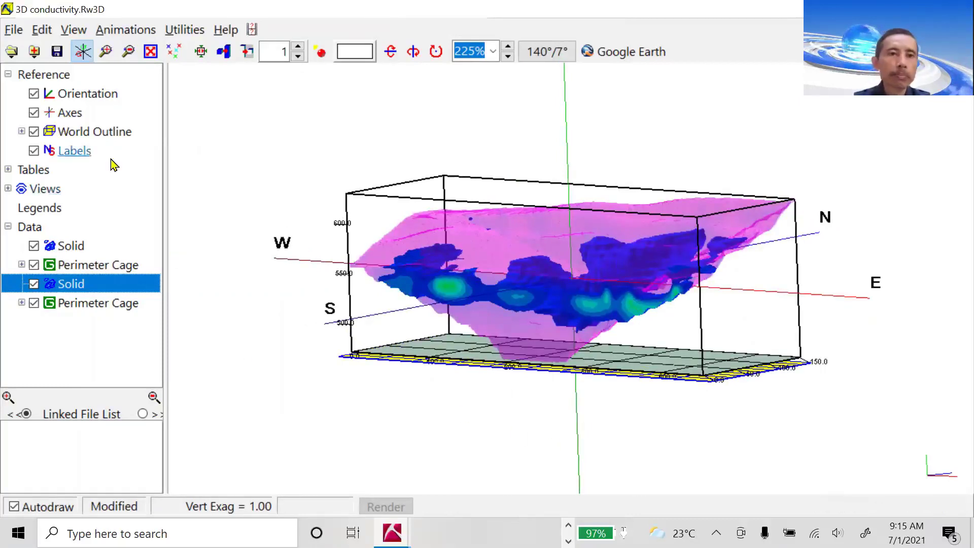
pyautogui.click(14, 31)
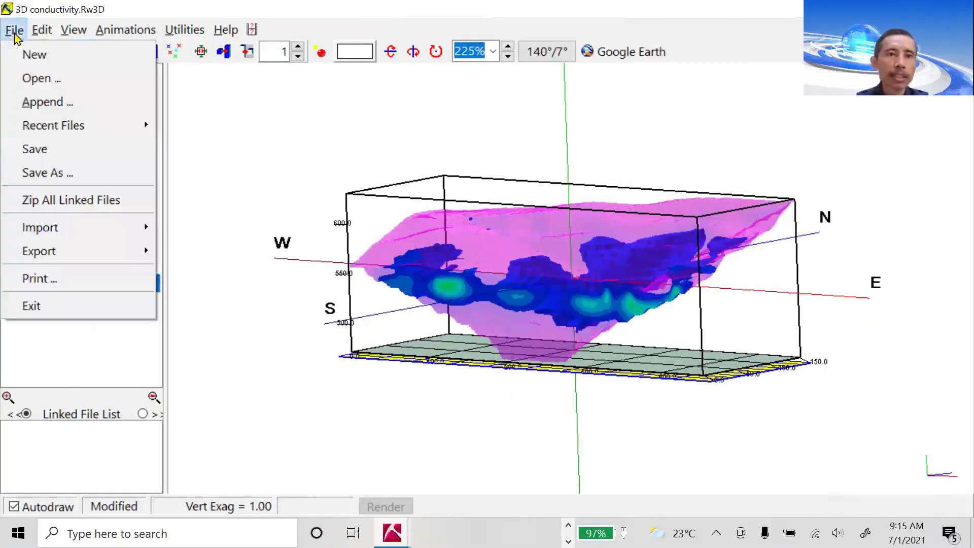
pyautogui.click(45, 102)
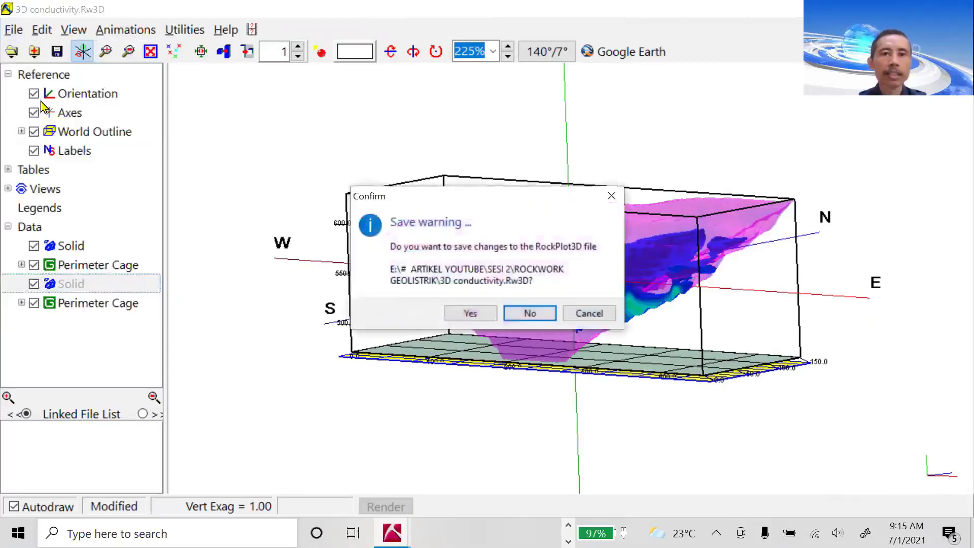
pyautogui.click(529, 313)
pyautogui.doubleClick(727, 288)
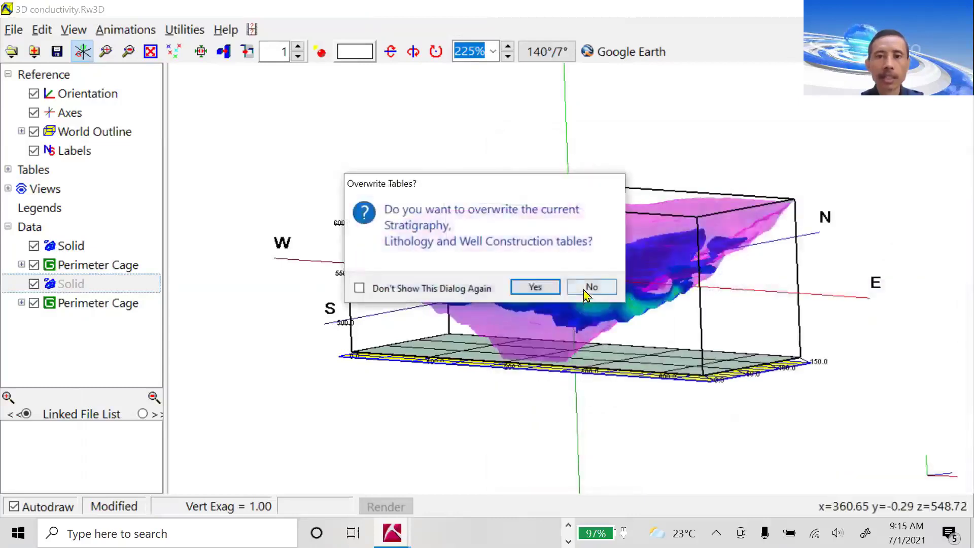
pyautogui.click(589, 287)
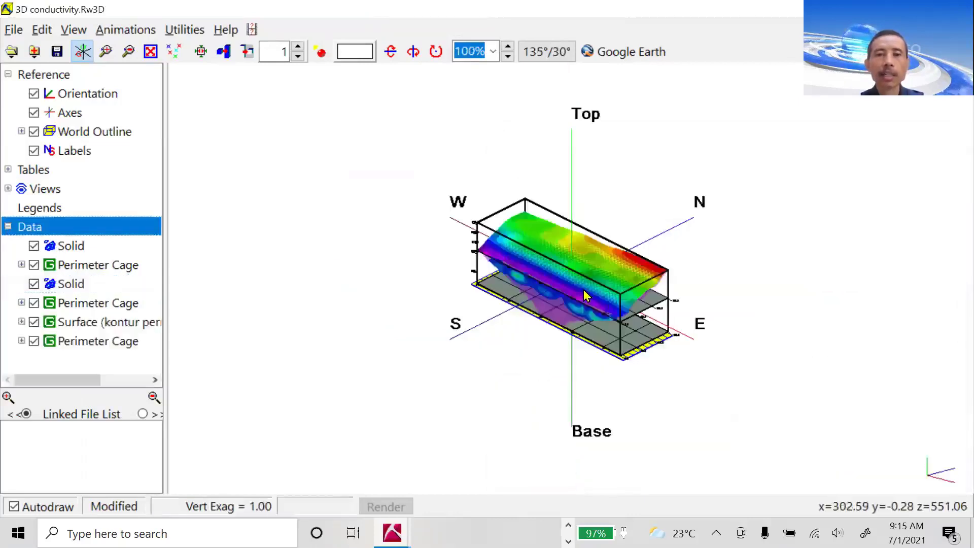
# Hide the perimeter cage that belongs to the newly appended surface
pyautogui.click(509, 51)
pyautogui.click(508, 51)
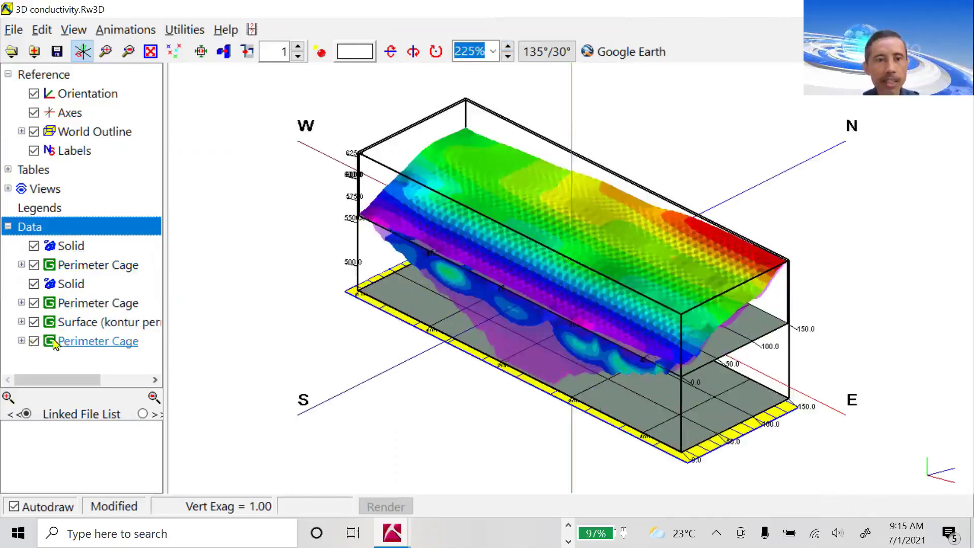
pyautogui.click(34, 342)
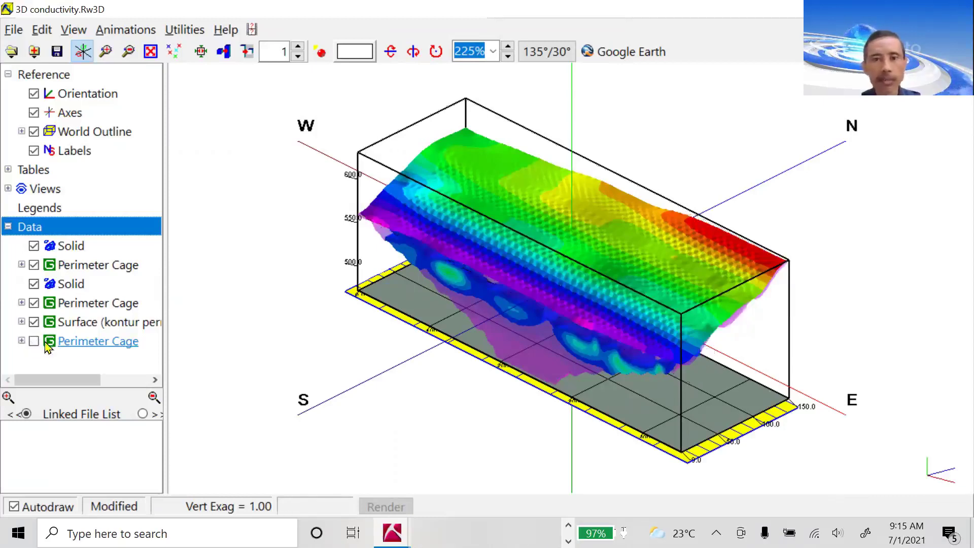
# Open the options of the appended surface's elevation grid and apply an opacity of 10
pyautogui.click(20, 322)
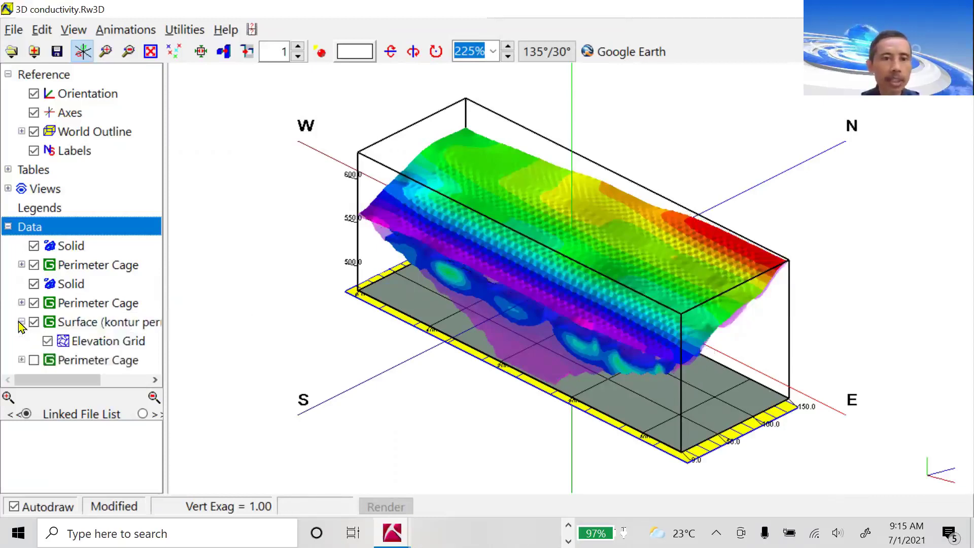
pyautogui.doubleClick(87, 344)
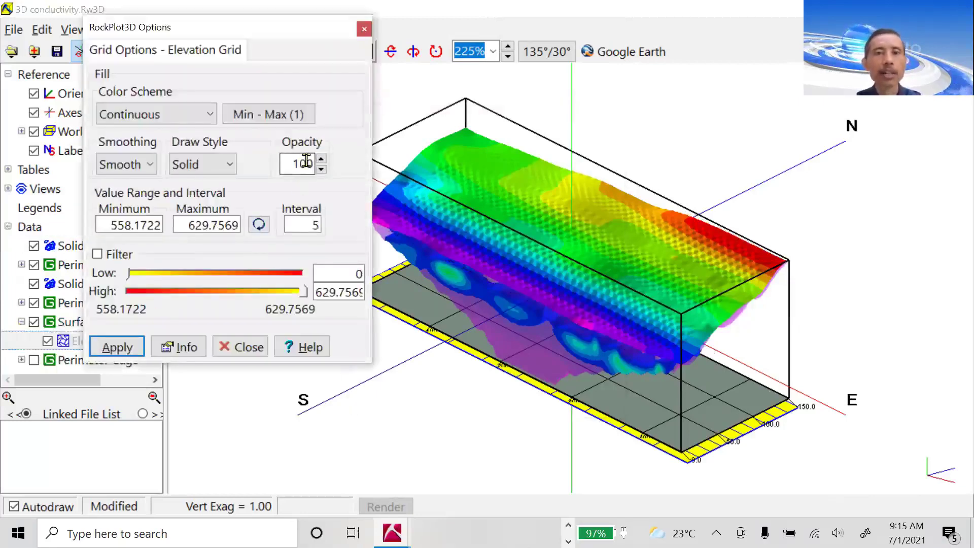
pyautogui.moveTo(309, 163); pyautogui.dragTo(292, 164)
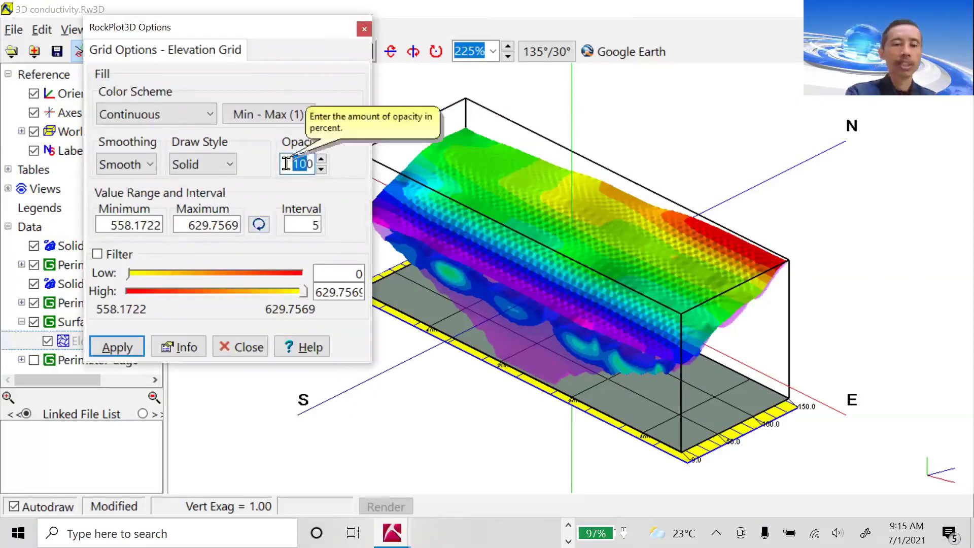
pyautogui.write('10')
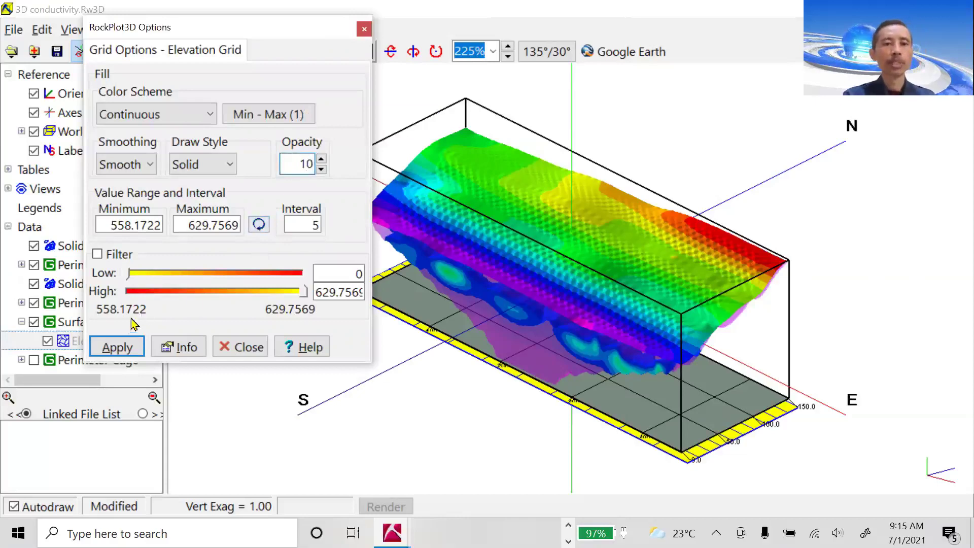
pyautogui.click(125, 352)
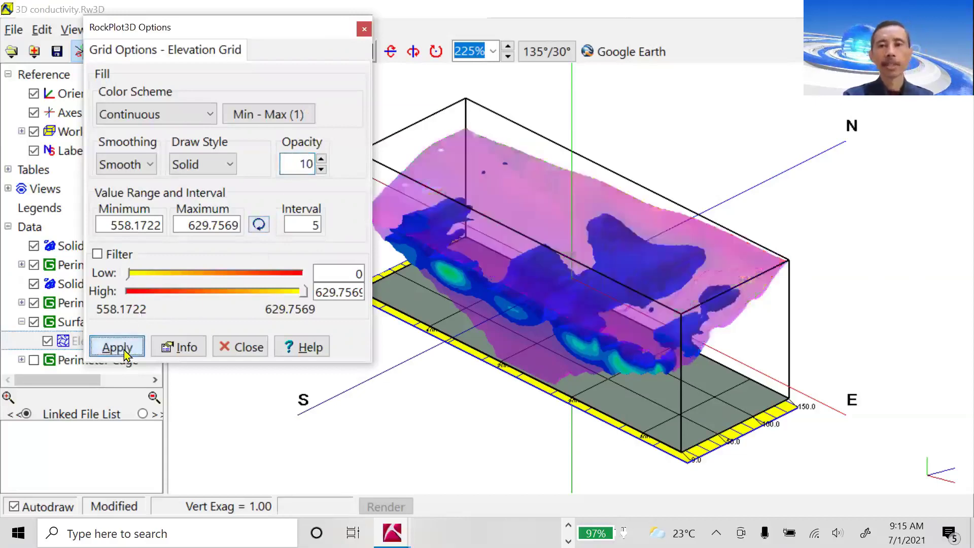
# Raise the elevation grid's opacity to 30 and apply it
pyautogui.click(309, 164)
pyautogui.press('BackSpace')
pyautogui.press('BackSpace')
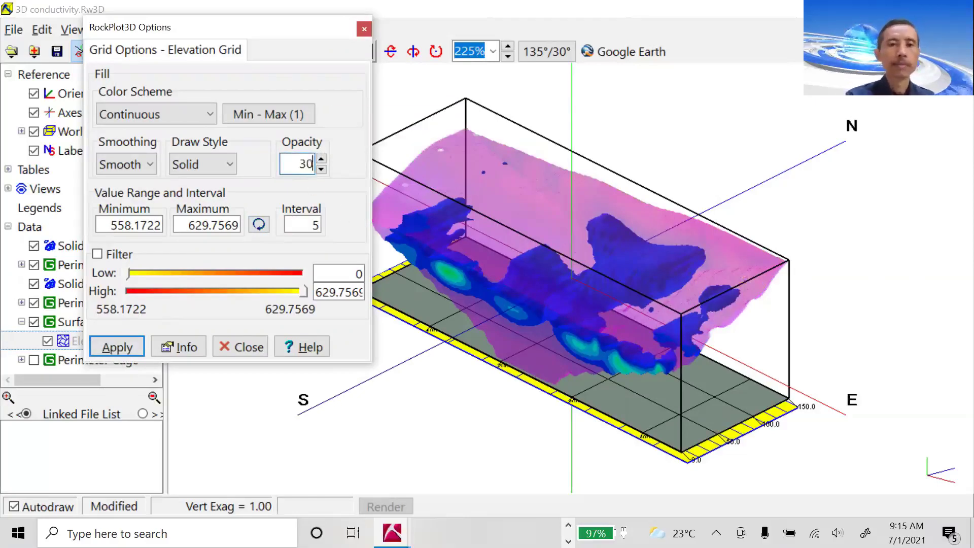
pyautogui.click(122, 346)
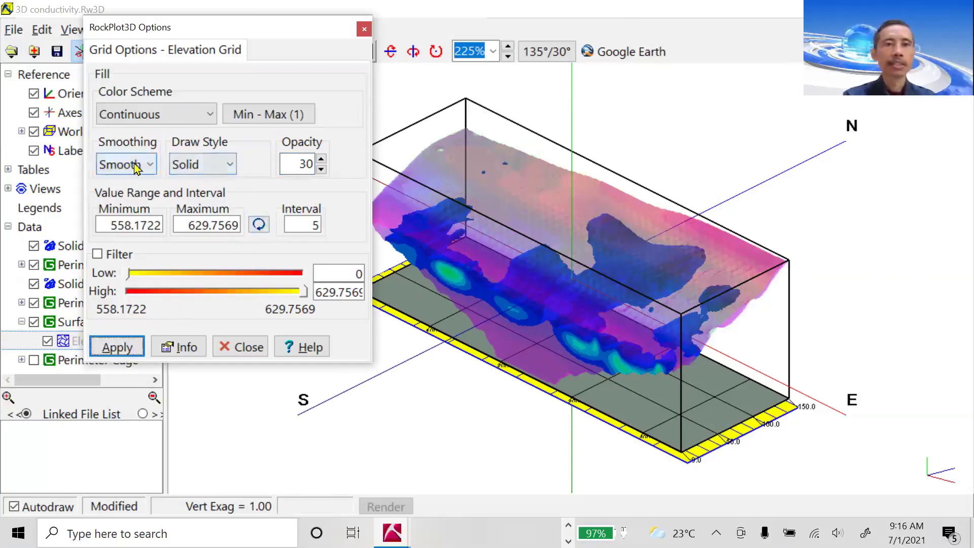
# Set the elevation grid's draw style to Wire Frame and its opacity to 60, apply both and close the options
pyautogui.click(231, 166)
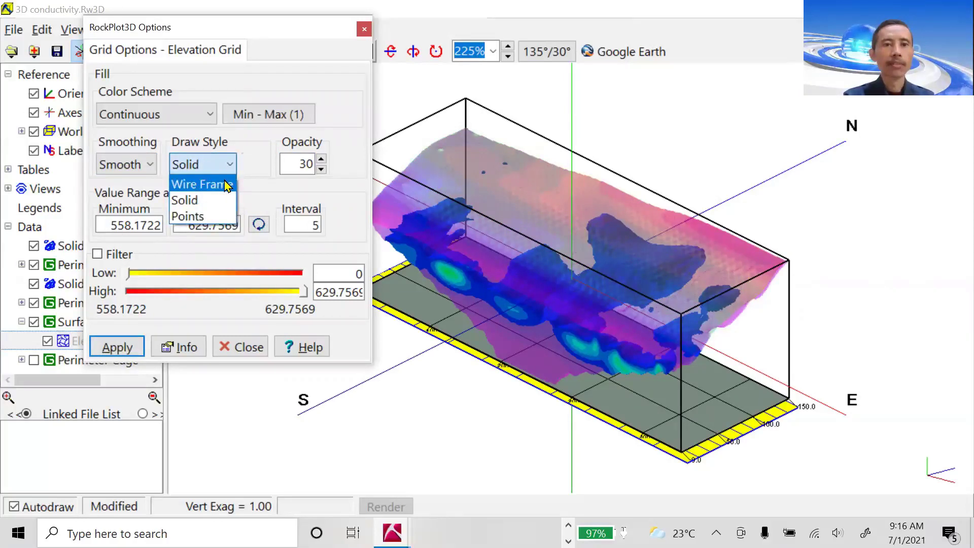
pyautogui.click(226, 185)
pyautogui.click(129, 350)
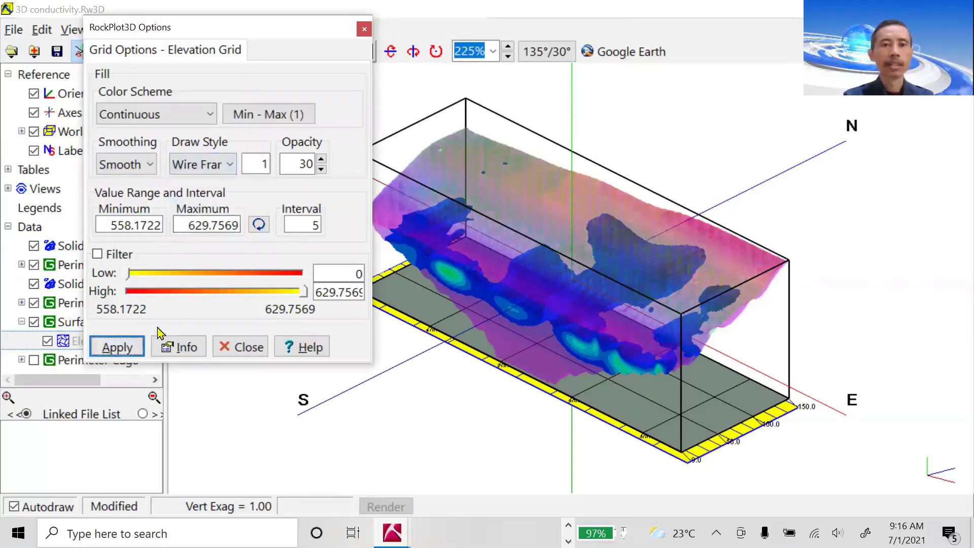
pyautogui.click(307, 164)
pyautogui.press('BackSpace')
pyautogui.press('BackSpace')
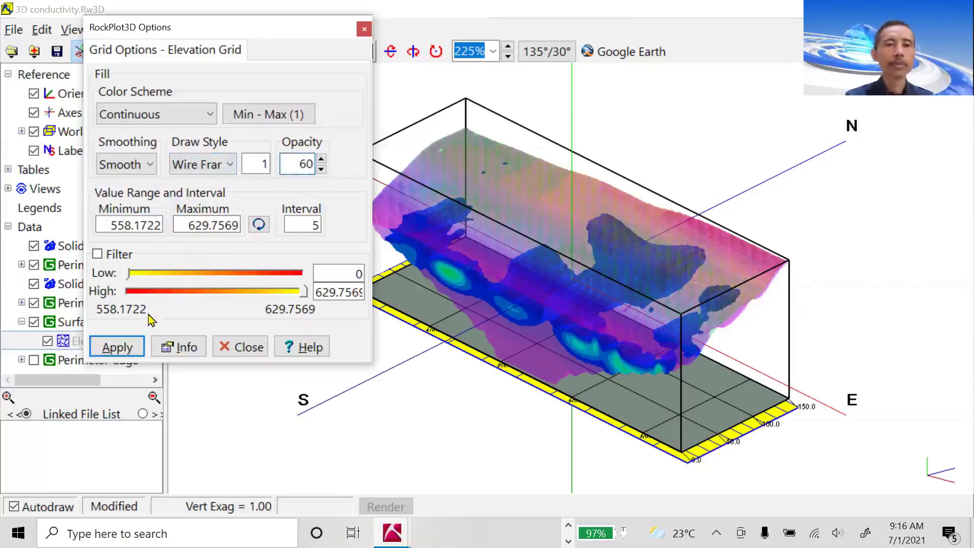
pyautogui.click(122, 347)
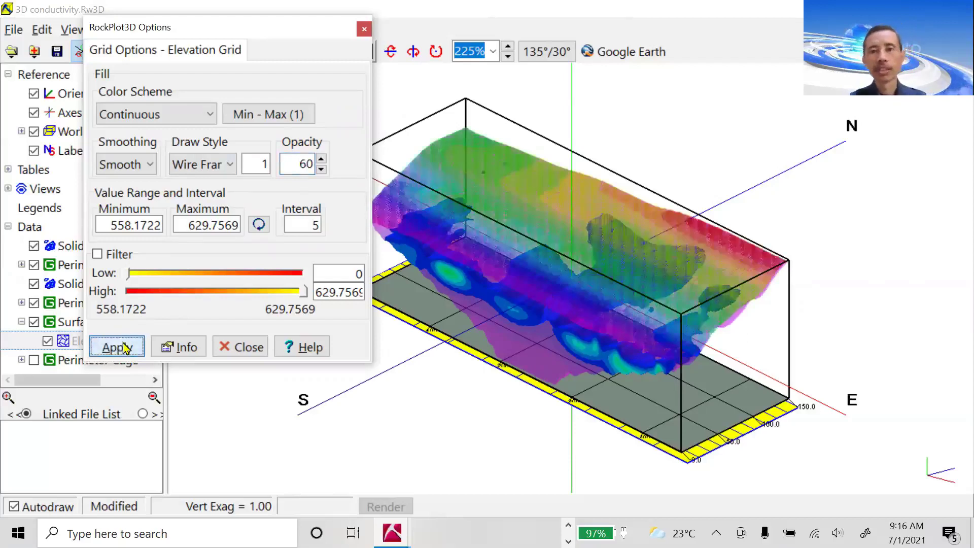
pyautogui.click(247, 347)
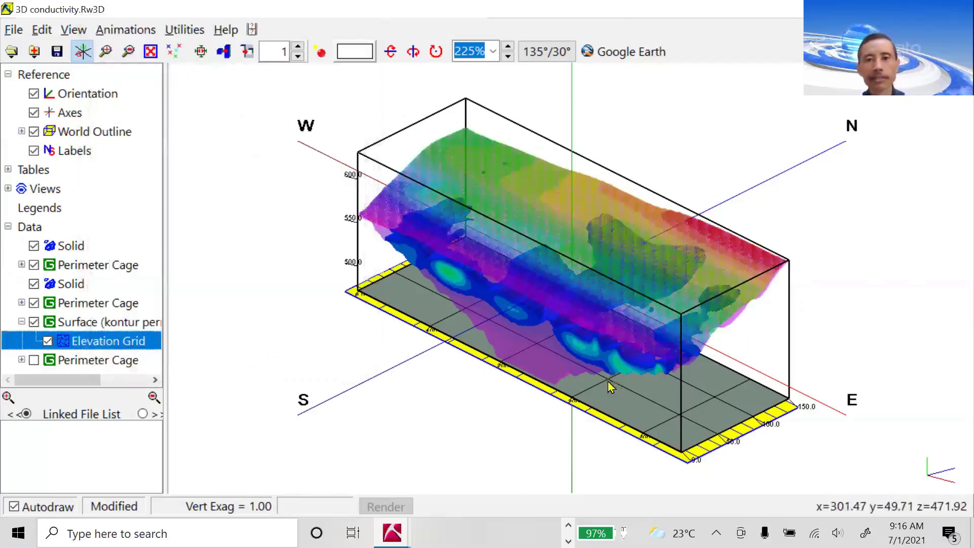
# Change the elevation grid's color scheme to Solid with black as its color and apply it
pyautogui.moveTo(534, 357); pyautogui.dragTo(517, 327)
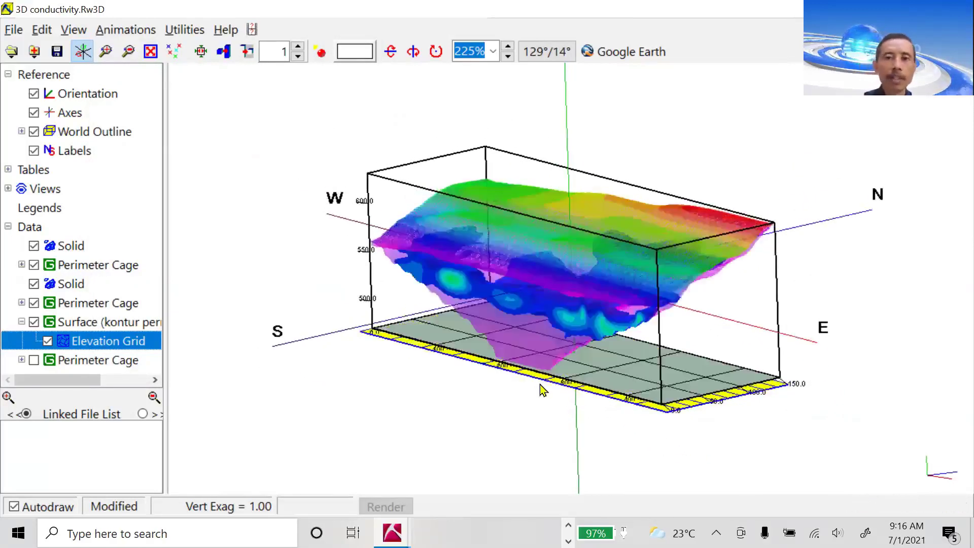
pyautogui.doubleClick(93, 343)
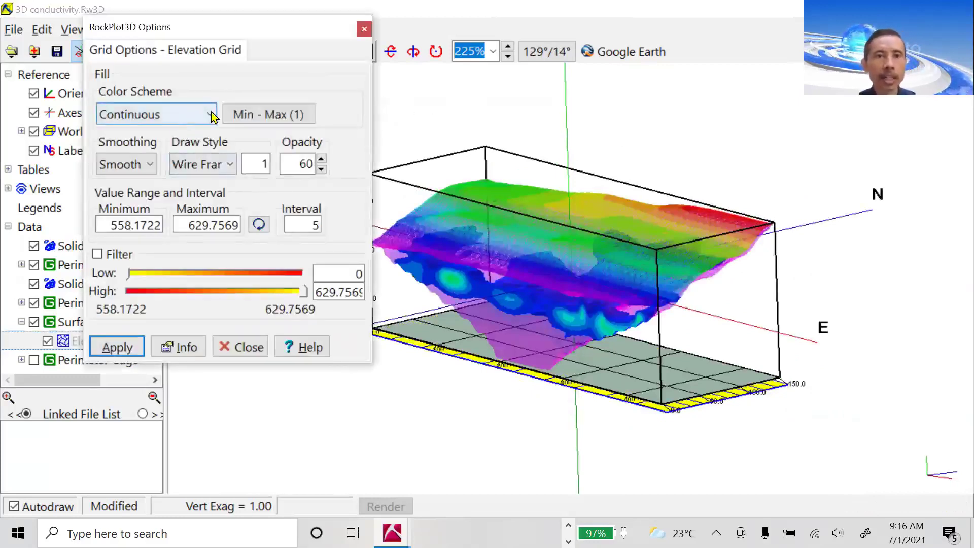
pyautogui.click(210, 114)
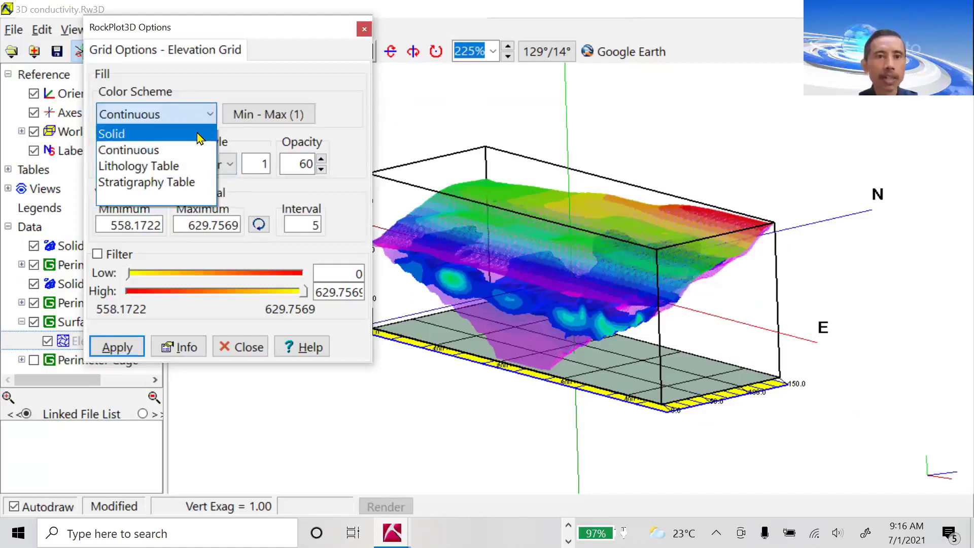
pyautogui.click(201, 134)
pyautogui.click(236, 108)
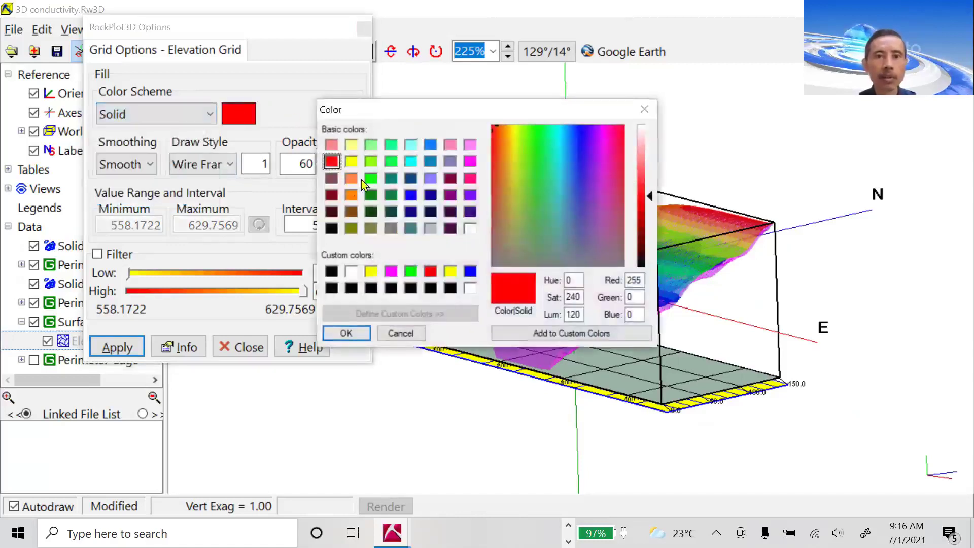
pyautogui.click(331, 229)
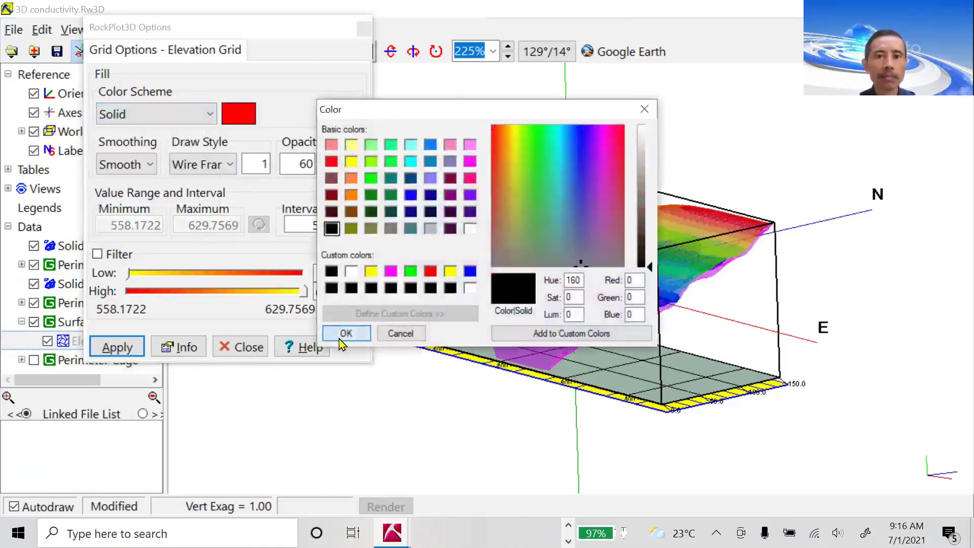
pyautogui.click(344, 333)
pyautogui.click(117, 356)
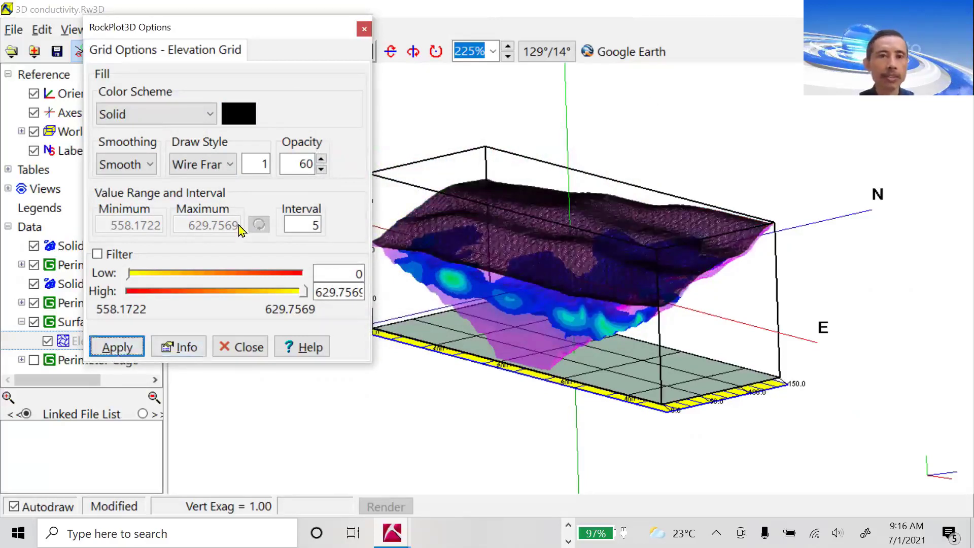
# Set the elevation grid's draw style to Solid and its opacity to 30, and apply both
pyautogui.click(228, 164)
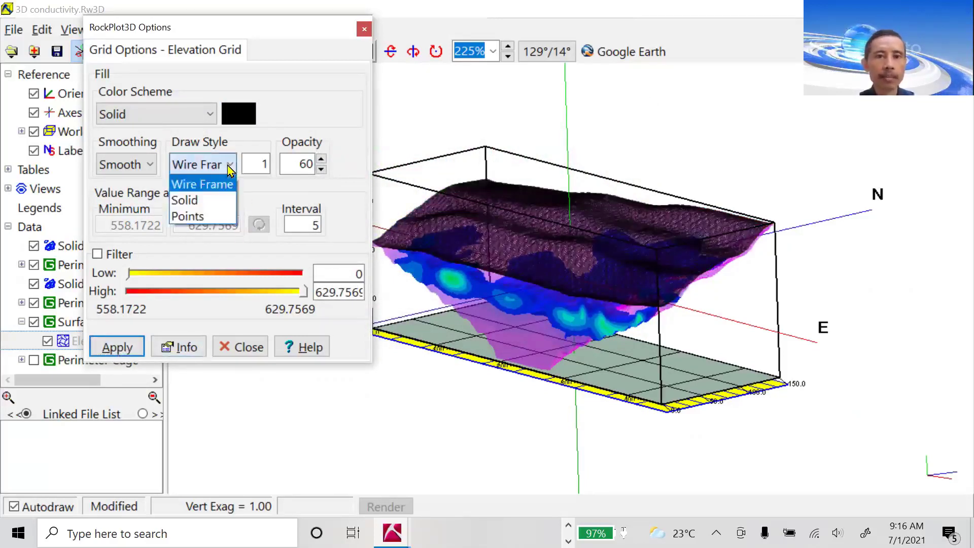
pyautogui.click(216, 199)
pyautogui.moveTo(307, 165); pyautogui.dragTo(298, 165)
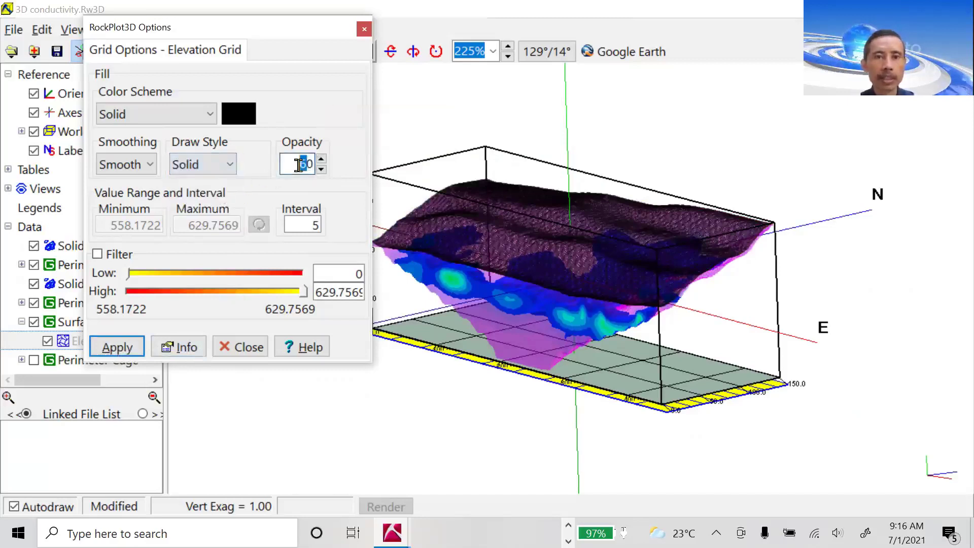
pyautogui.write('3')
pyautogui.click(114, 346)
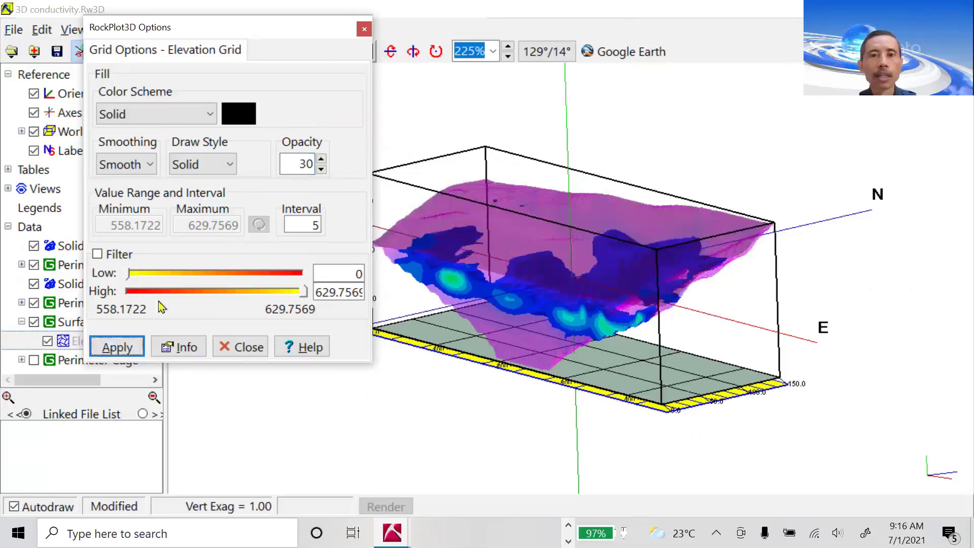
# Raise the elevation grid's opacity to 50, apply it and close the grid options
pyautogui.moveTo(305, 164); pyautogui.dragTo(298, 165)
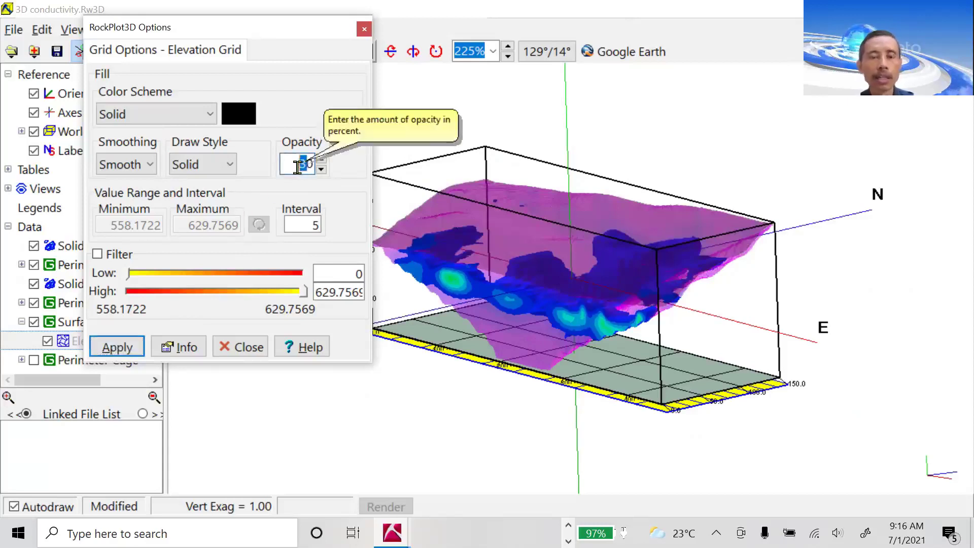
pyautogui.write('5')
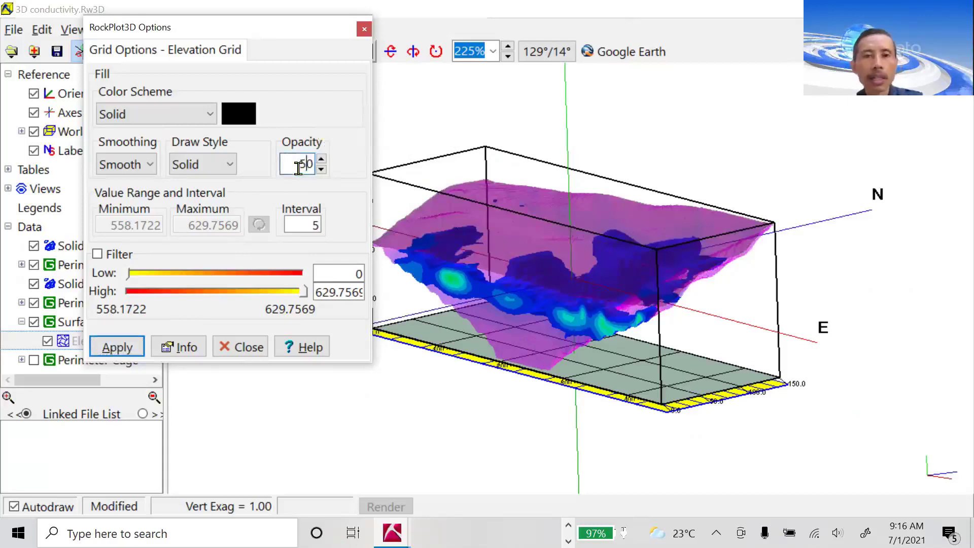
pyautogui.click(126, 347)
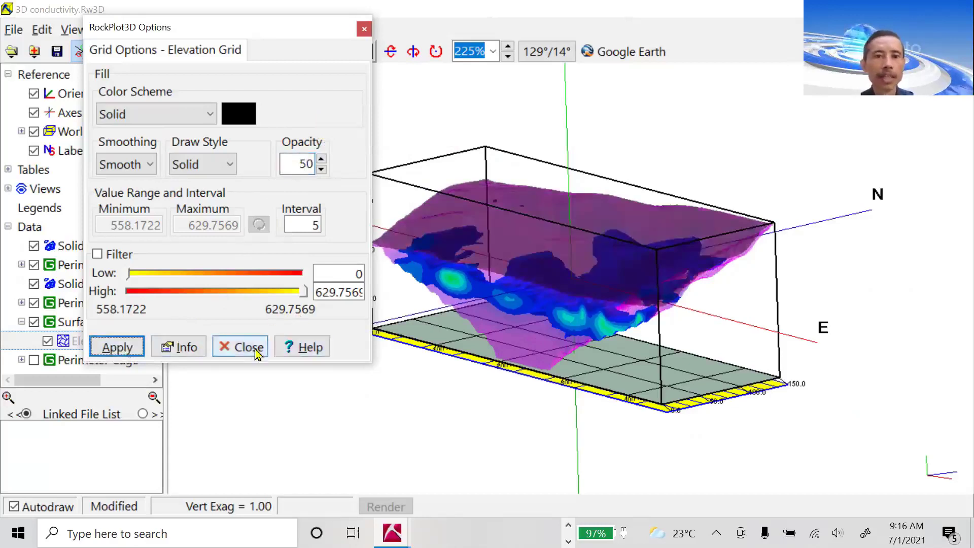
pyautogui.click(256, 349)
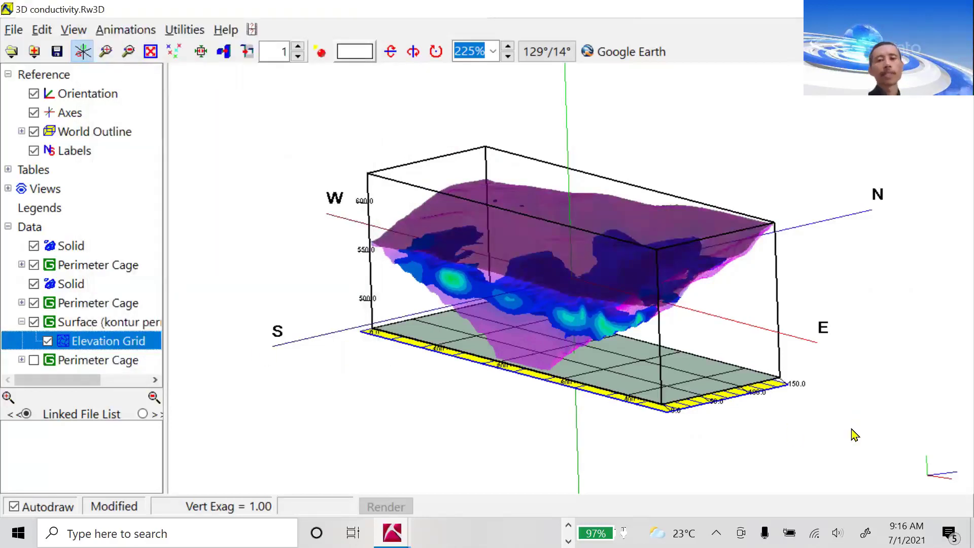
pyautogui.moveTo(680, 339); pyautogui.dragTo(695, 328)
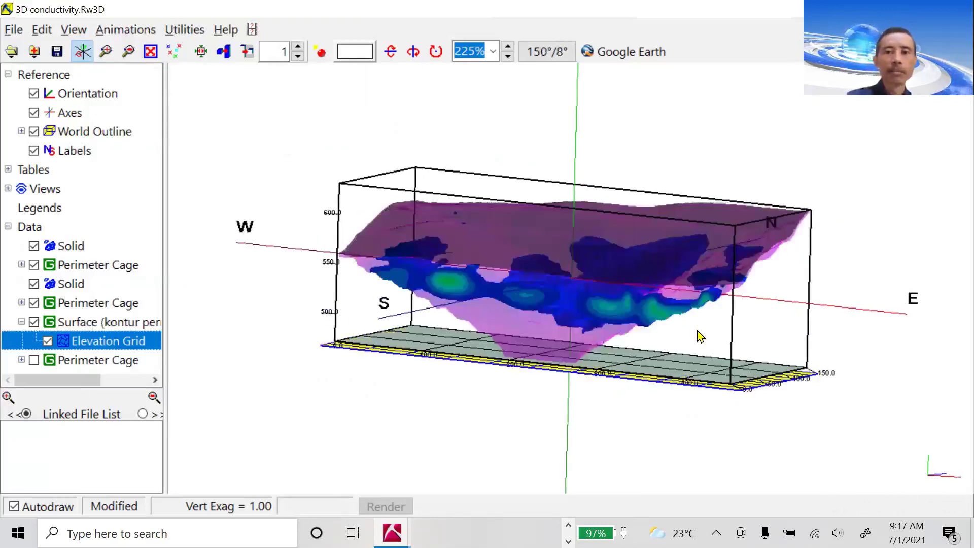
pyautogui.moveTo(700, 336); pyautogui.dragTo(692, 337)
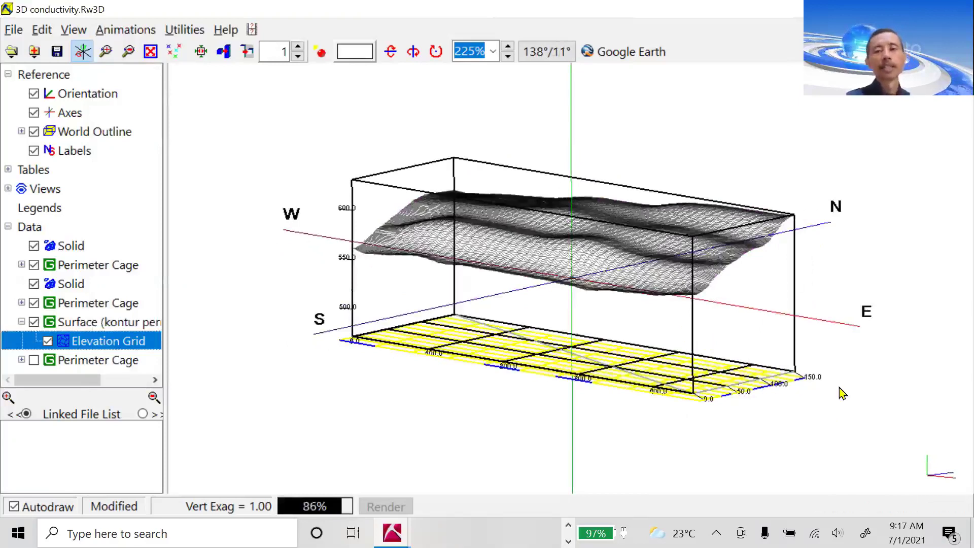